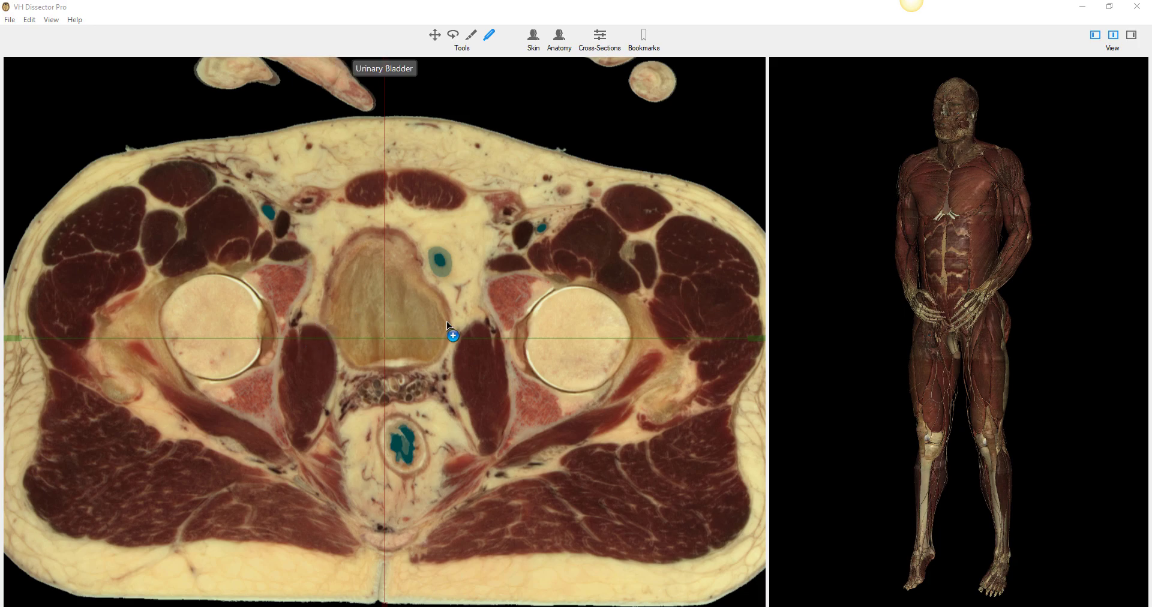
Step: Examine the urinary bladder and its surroundings in the axial pelvic cross-section at closer and wider magnifications
{"action": "scroll", "coordinate": [447, 322], "scroll_direction": "up", "scroll_amount": 3}
{"action": "scroll", "coordinate": [446, 322], "scroll_direction": "down", "scroll_amount": 5}
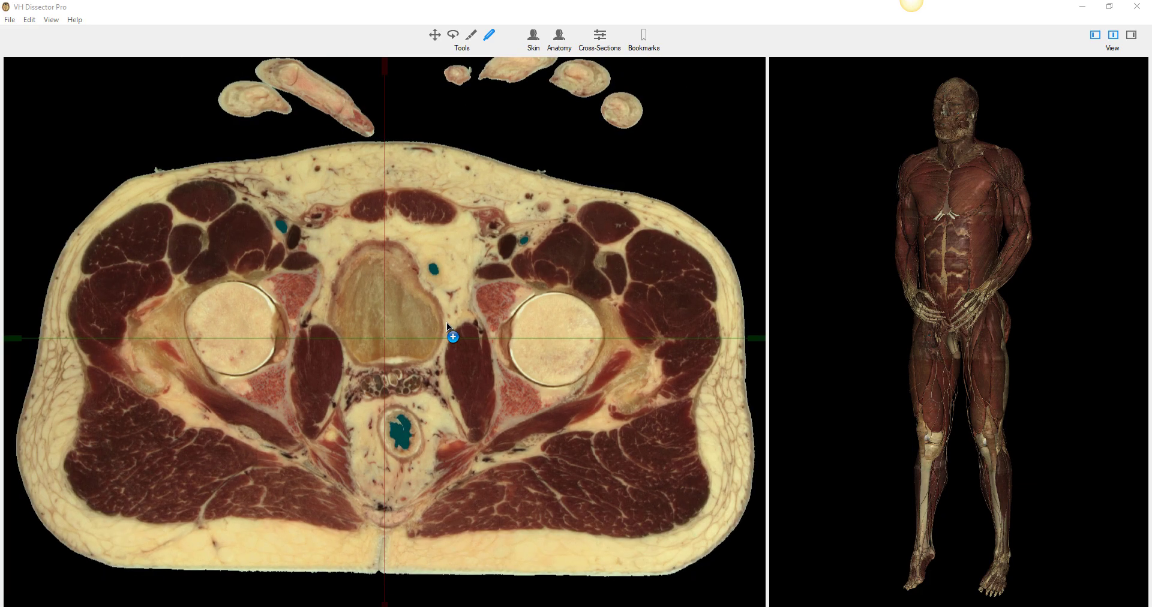
{"action": "scroll", "coordinate": [446, 322], "scroll_direction": "up", "scroll_amount": 2}
{"action": "scroll", "coordinate": [446, 322], "scroll_direction": "down", "scroll_amount": 2}
{"action": "scroll", "coordinate": [447, 322], "scroll_direction": "up", "scroll_amount": 2}
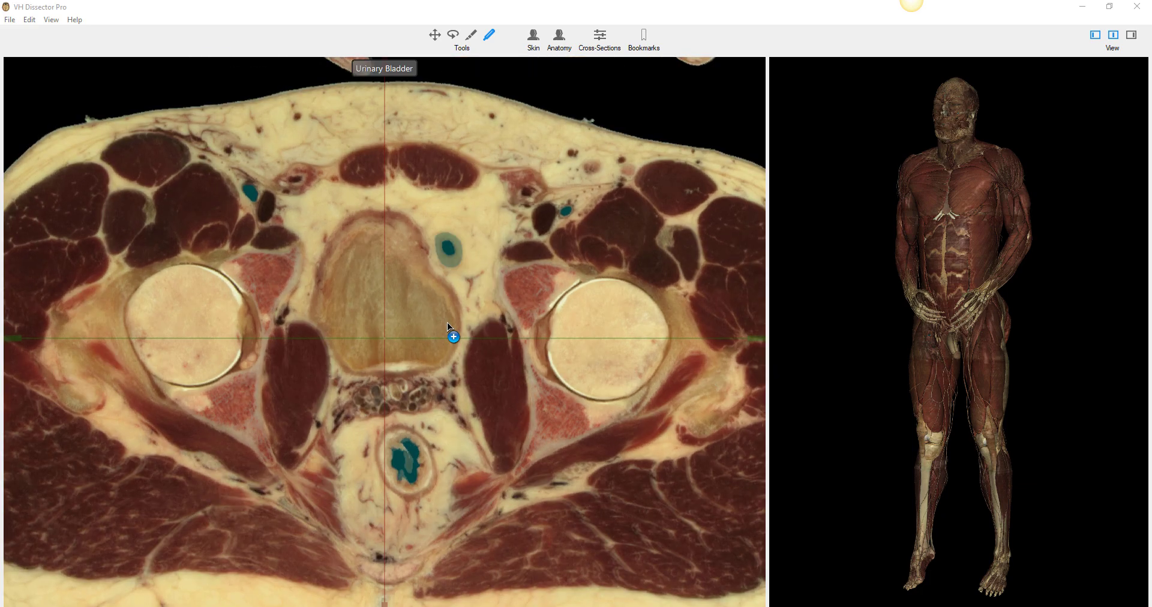
Step: Move the axial cross-section upward from the bladder through the abdomen to the ventricles of the heart
{"action": "key", "text": "Up"}
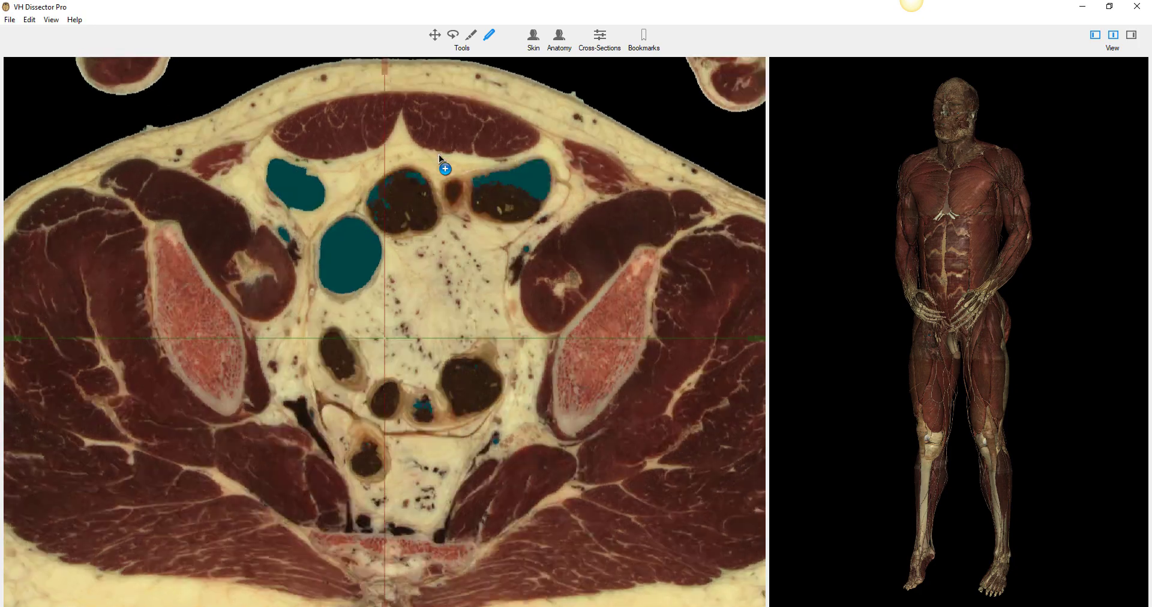
{"action": "key", "text": "Up"}
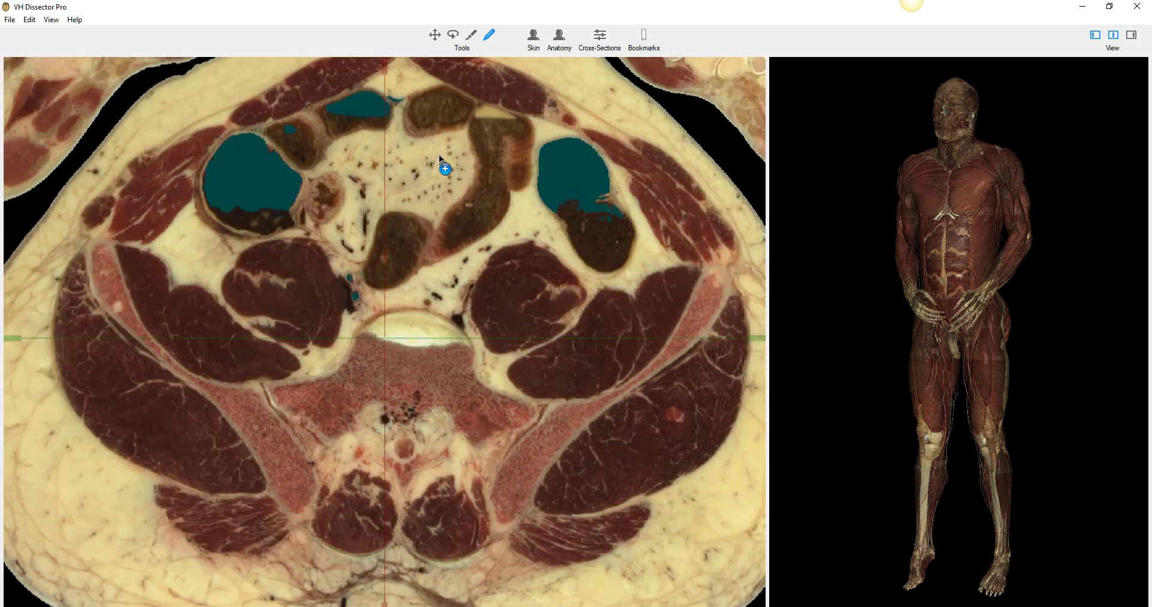
{"action": "key", "text": "Up"}
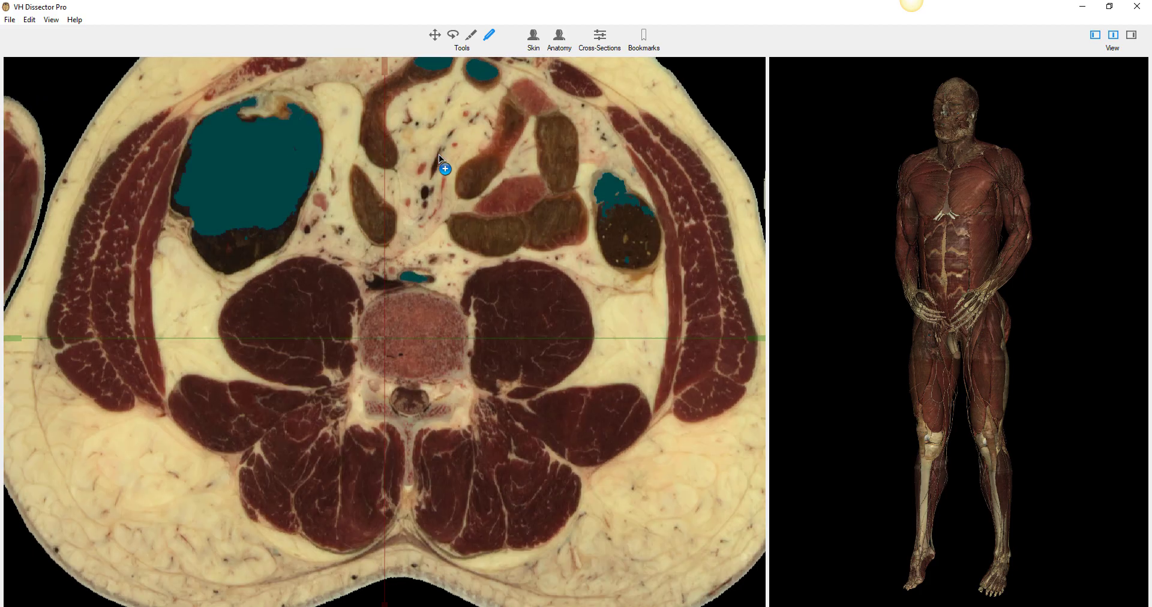
{"action": "key", "text": "Up"}
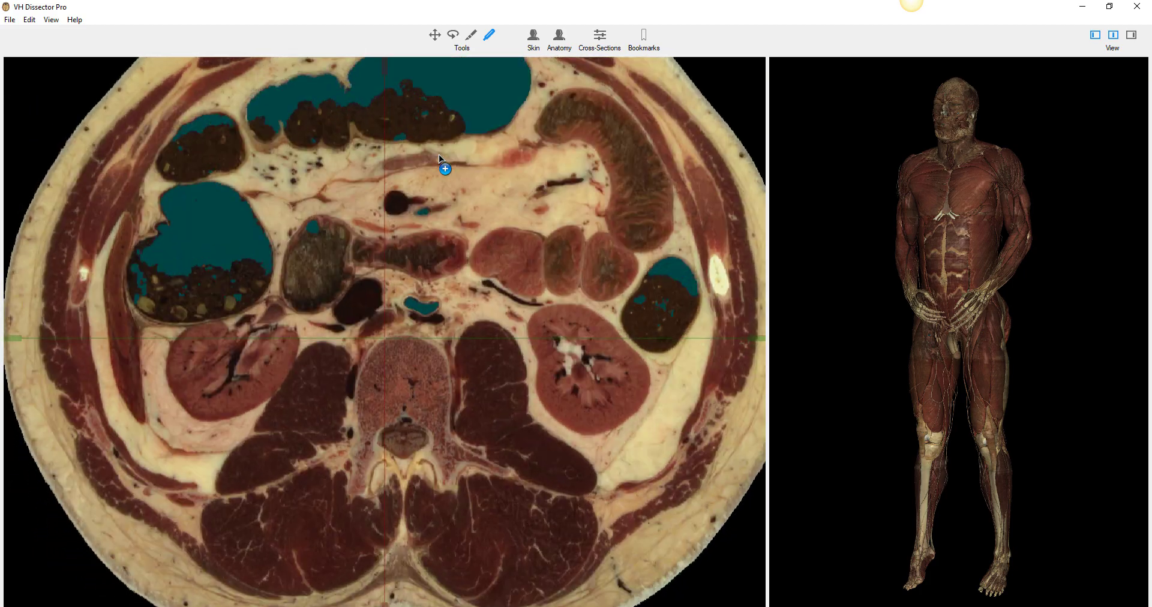
{"action": "key", "text": "Up"}
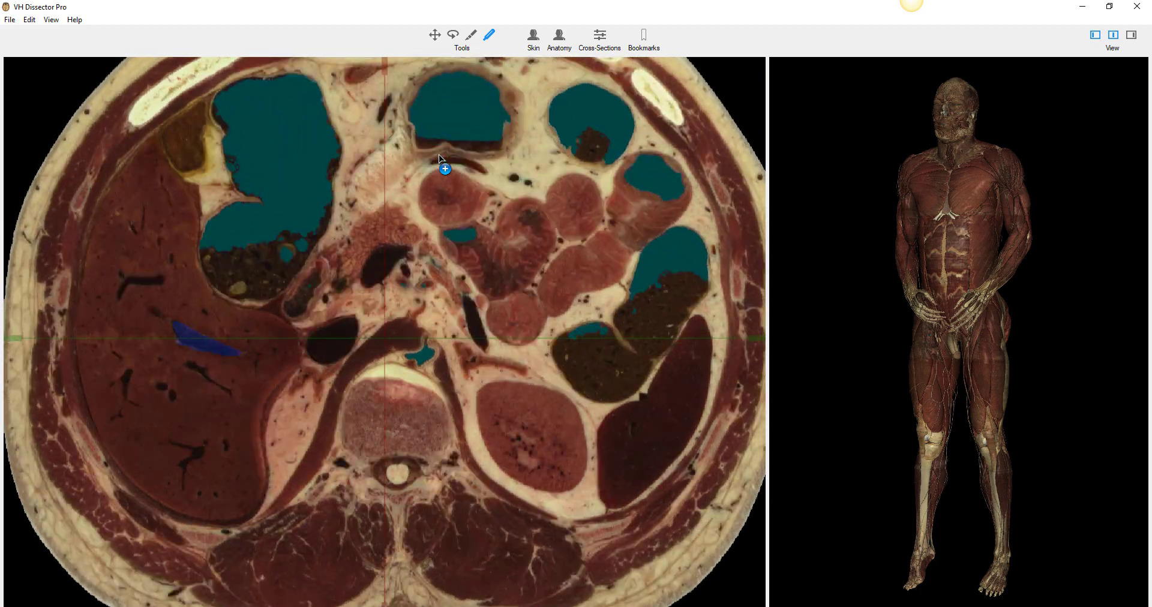
{"action": "key", "text": "Up"}
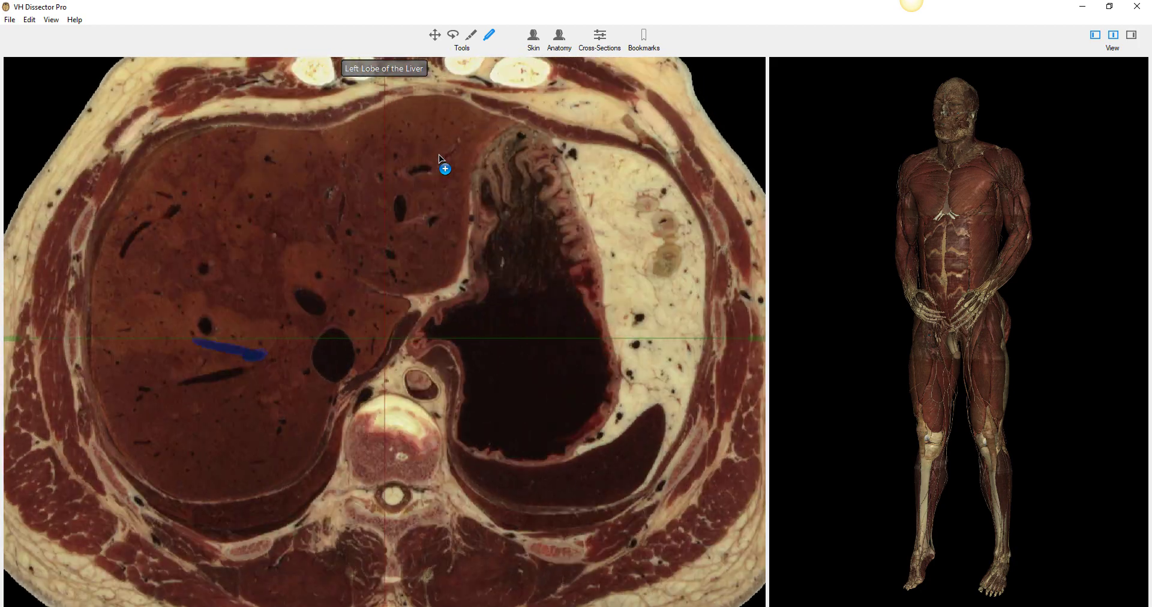
{"action": "key", "text": "Up"}
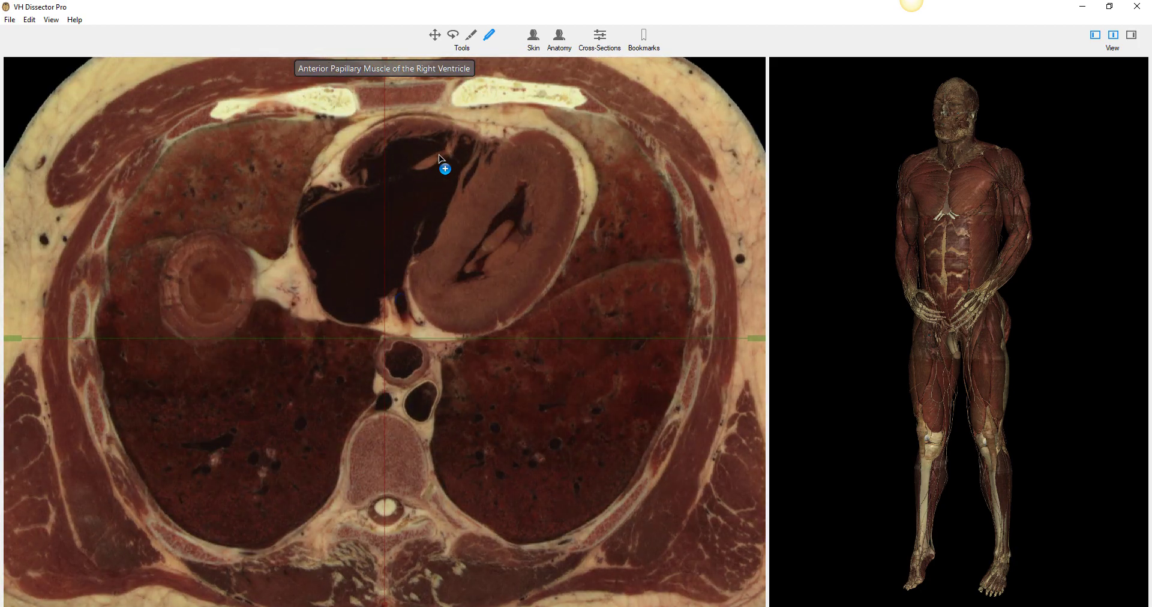
{"action": "key", "text": "Up"}
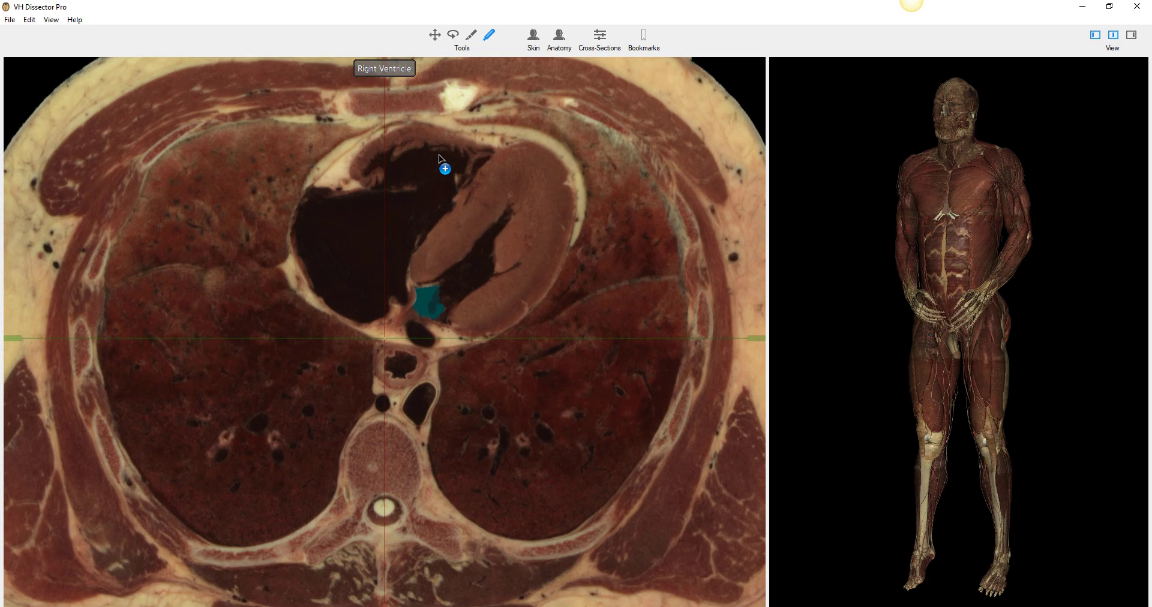
{"action": "key", "text": "Up"}
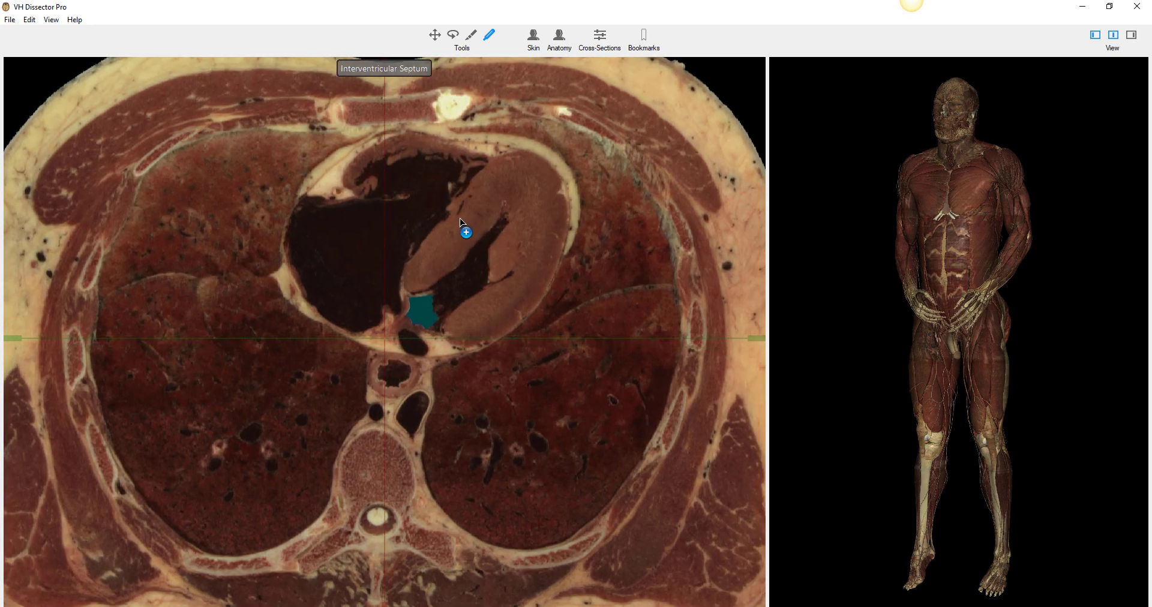
{"action": "key", "text": "Up"}
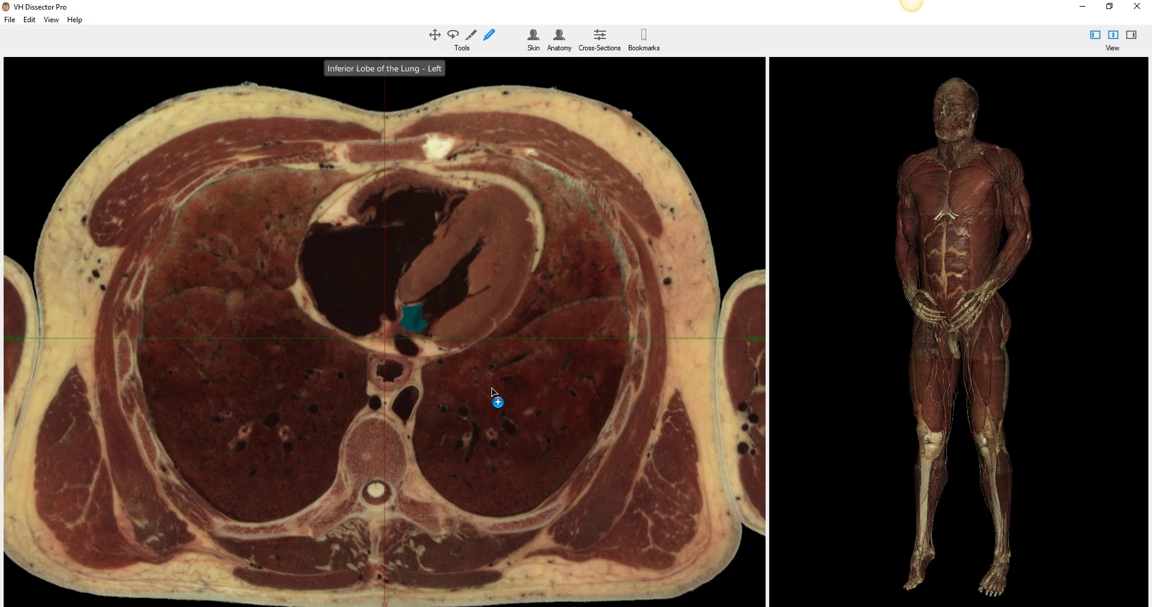
Step: Step the axial cross-section down from the heart to the upper liver and stomach
{"action": "key", "text": "Down"}
{"action": "key", "text": "Down"}
{"action": "key", "text": "Down"}
{"action": "key", "text": "Down"}
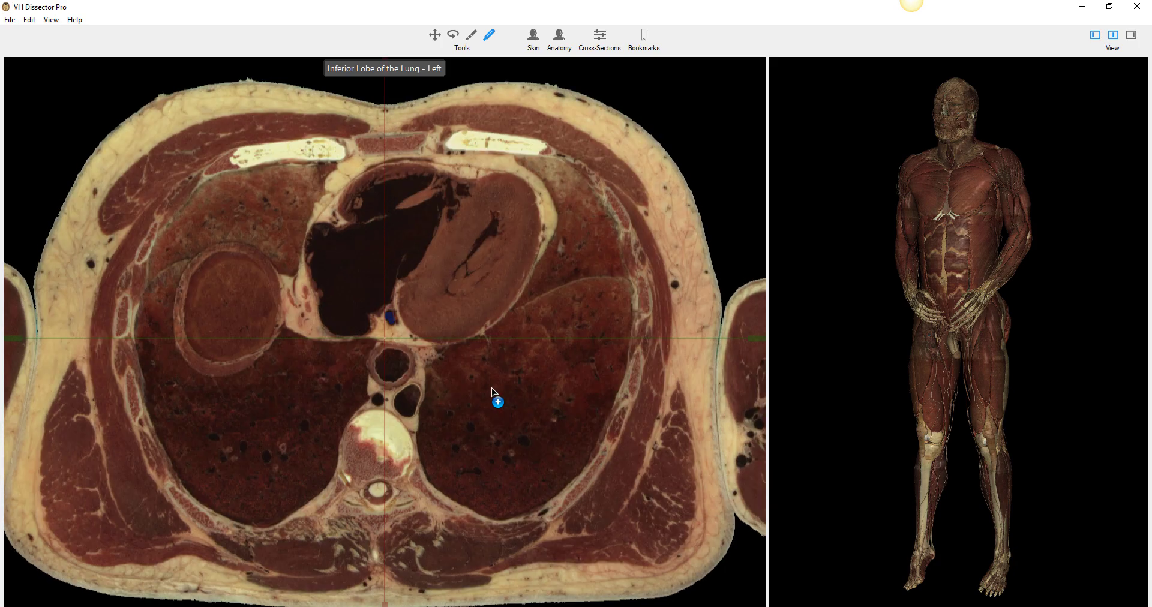
{"action": "key", "text": "Down"}
{"action": "key", "text": "Down"}
{"action": "key", "text": "Down"}
{"action": "key", "text": "Down"}
{"action": "key", "text": "Down"}
{"action": "key", "text": "Down"}
{"action": "key", "text": "Down"}
{"action": "key", "text": "Down"}
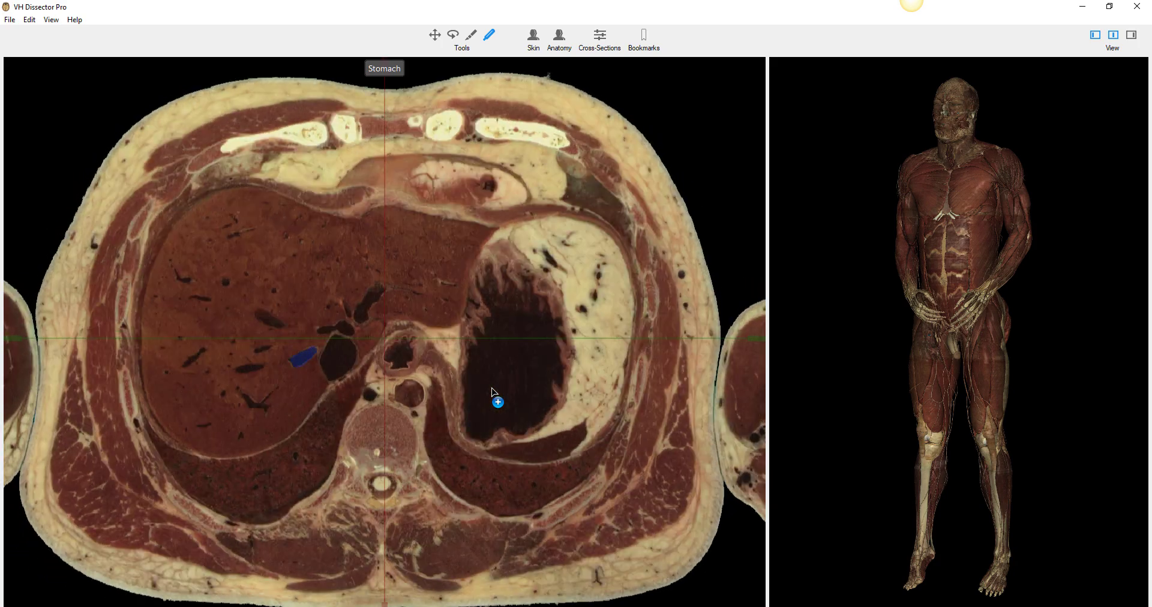
Step: Follow the stomach, liver and spleen downward through successive axial slices to the lower end of the stomach's posterior part
{"action": "key", "text": "Down"}
{"action": "key", "text": "Down"}
{"action": "key", "text": "Down"}
{"action": "key", "text": "Down"}
{"action": "key", "text": "Down"}
{"action": "key", "text": "Down"}
{"action": "key", "text": "Down"}
{"action": "key", "text": "Down"}
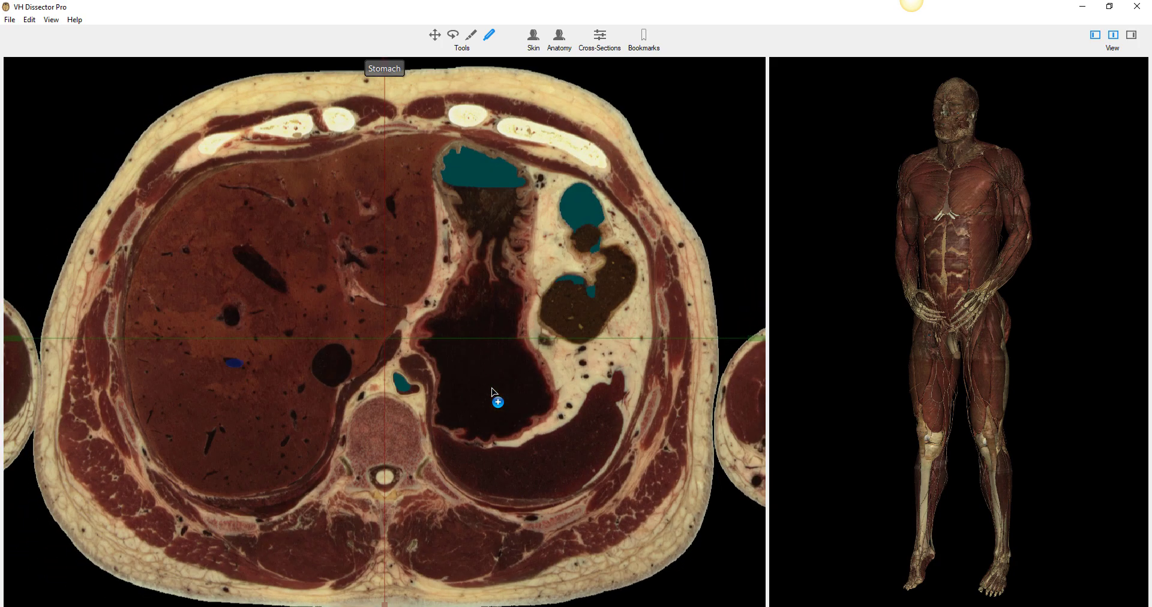
{"action": "key", "text": "Down"}
{"action": "key", "text": "Down"}
{"action": "key", "text": "Down"}
{"action": "key", "text": "Down"}
{"action": "key", "text": "Down"}
{"action": "key", "text": "Down"}
{"action": "key", "text": "Down"}
{"action": "key", "text": "Down"}
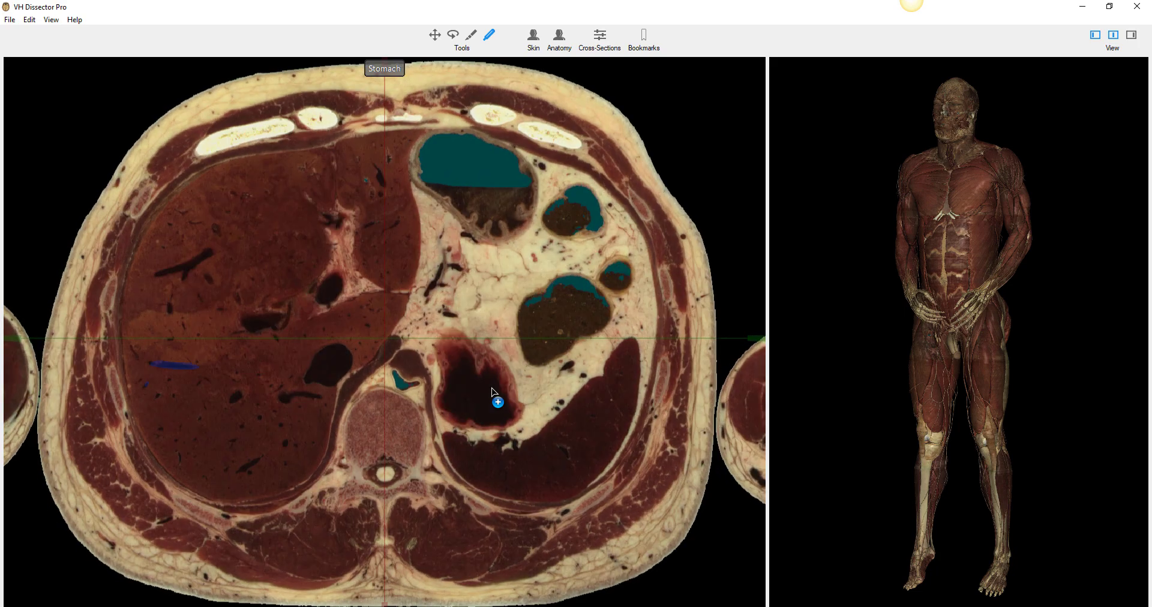
Step: Step the axial cross-section down to the pancreas and examine it between the stomach and spleen
{"action": "key", "text": "Down"}
{"action": "key", "text": "Down"}
{"action": "key", "text": "Down"}
{"action": "key", "text": "Down"}
{"action": "key", "text": "Down"}
{"action": "key", "text": "Down"}
{"action": "key", "text": "Down"}
{"action": "key", "text": "Down"}
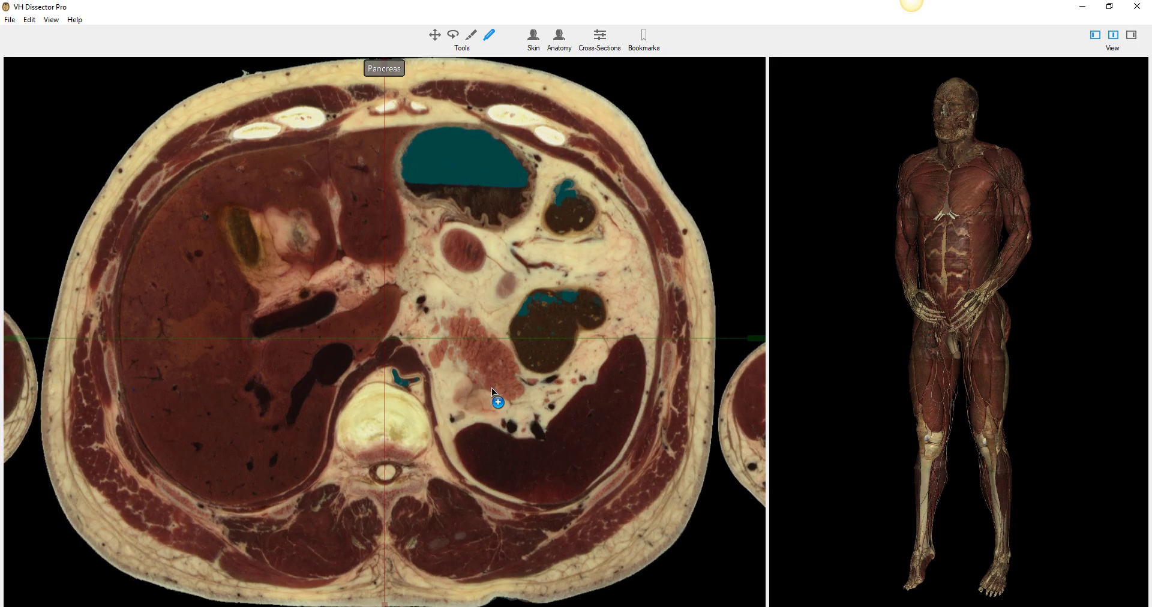
{"action": "key", "text": "Down"}
{"action": "key", "text": "Down"}
{"action": "key", "text": "Down"}
{"action": "key", "text": "Down"}
{"action": "key", "text": "Down"}
{"action": "key", "text": "Down"}
{"action": "key", "text": "Down"}
{"action": "key", "text": "Down"}
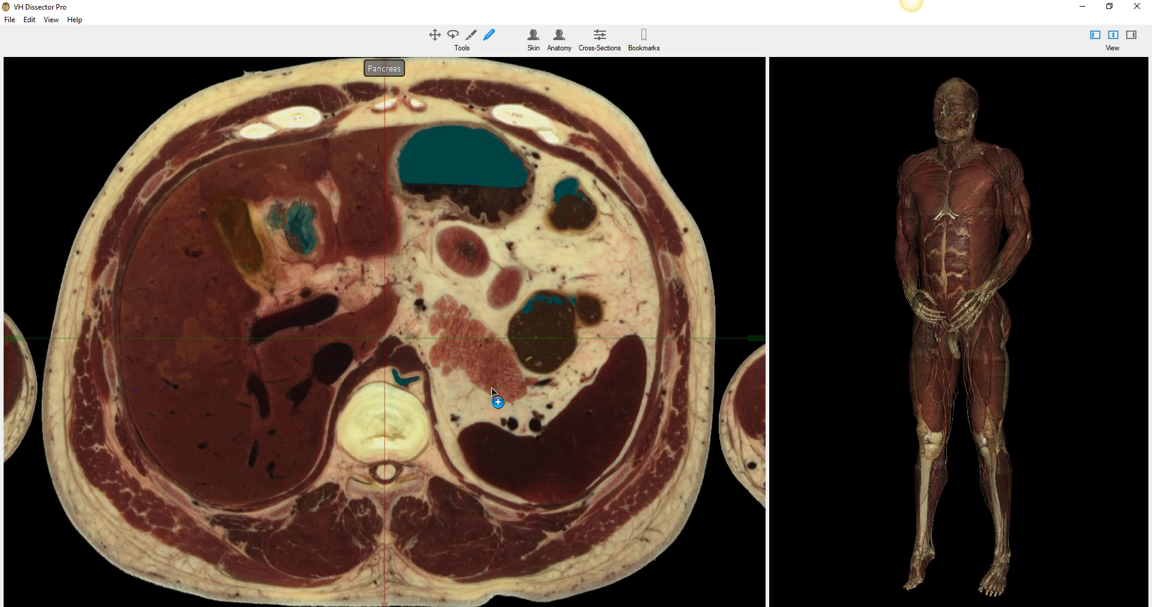
{"action": "key", "text": "Down"}
{"action": "key", "text": "Down"}
{"action": "key", "text": "Down"}
{"action": "key", "text": "Down"}
{"action": "key", "text": "Down"}
{"action": "key", "text": "Down"}
{"action": "key", "text": "Down"}
{"action": "key", "text": "Down"}
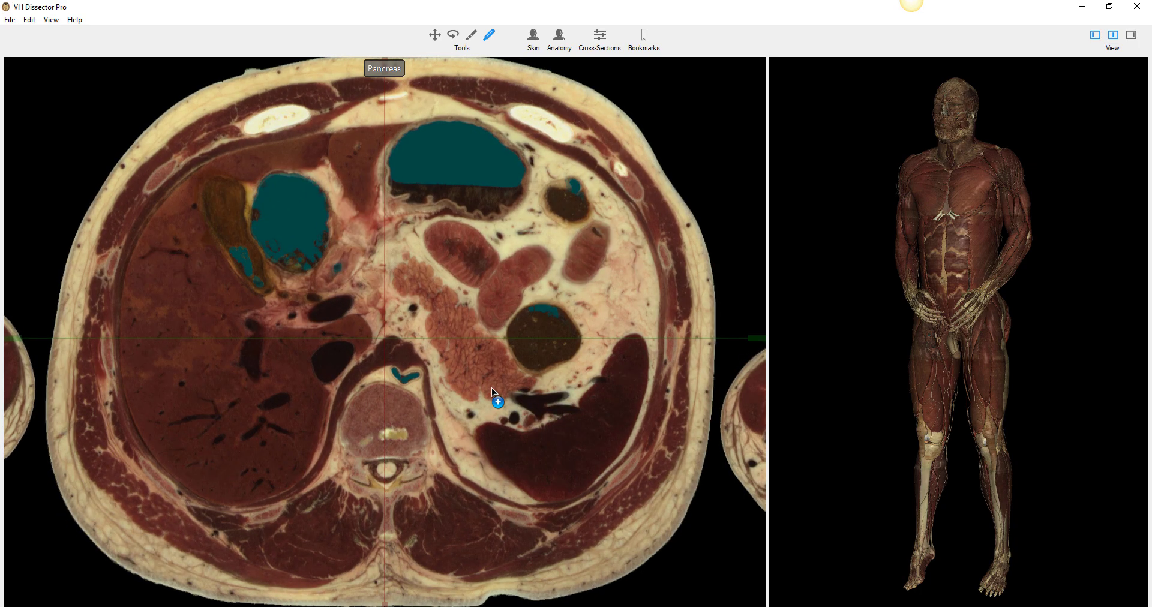
Step: Trace the splenic vein behind the pancreas and locate the upper pole of the left kidney in the axial slices
{"action": "key", "text": "Down"}
{"action": "key", "text": "Down"}
{"action": "key", "text": "Down"}
{"action": "key", "text": "Down"}
{"action": "key", "text": "Down"}
{"action": "key", "text": "Down"}
{"action": "key", "text": "Down"}
{"action": "key", "text": "Down"}
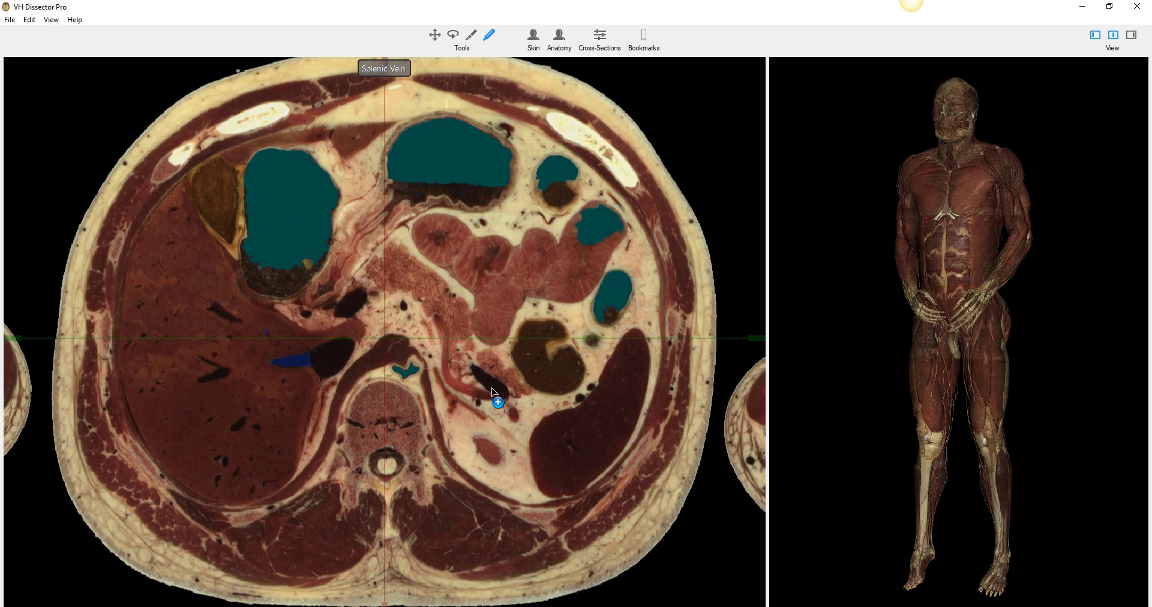
{"action": "key", "text": "Down"}
{"action": "key", "text": "Down"}
{"action": "key", "text": "Down"}
{"action": "key", "text": "Down"}
{"action": "key", "text": "Down"}
{"action": "key", "text": "Down"}
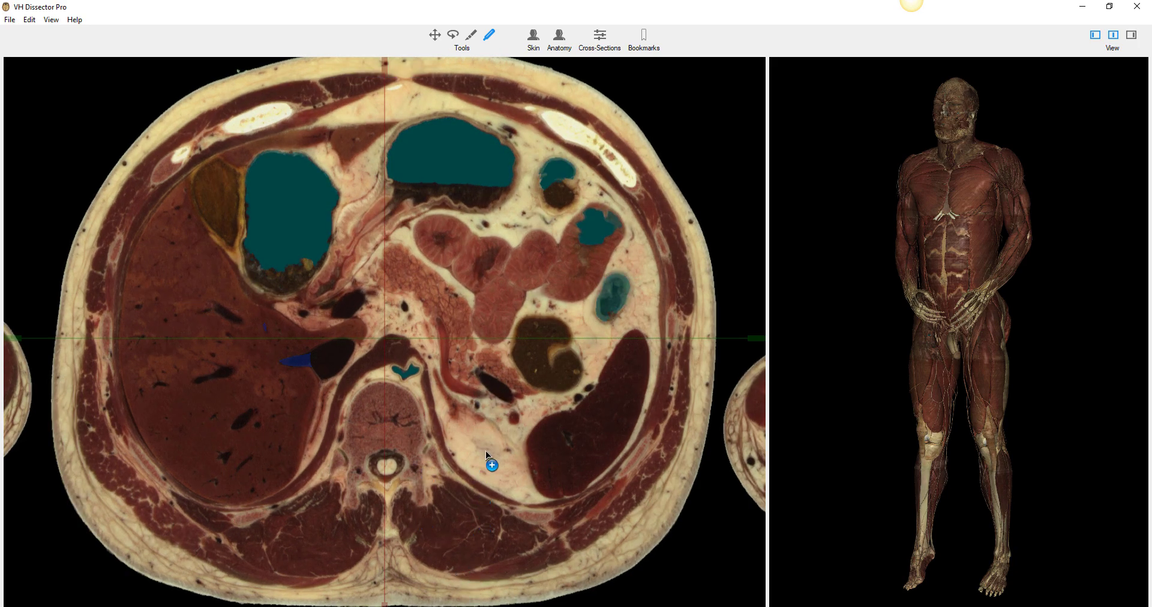
{"action": "key", "text": "Down"}
{"action": "key", "text": "Down"}
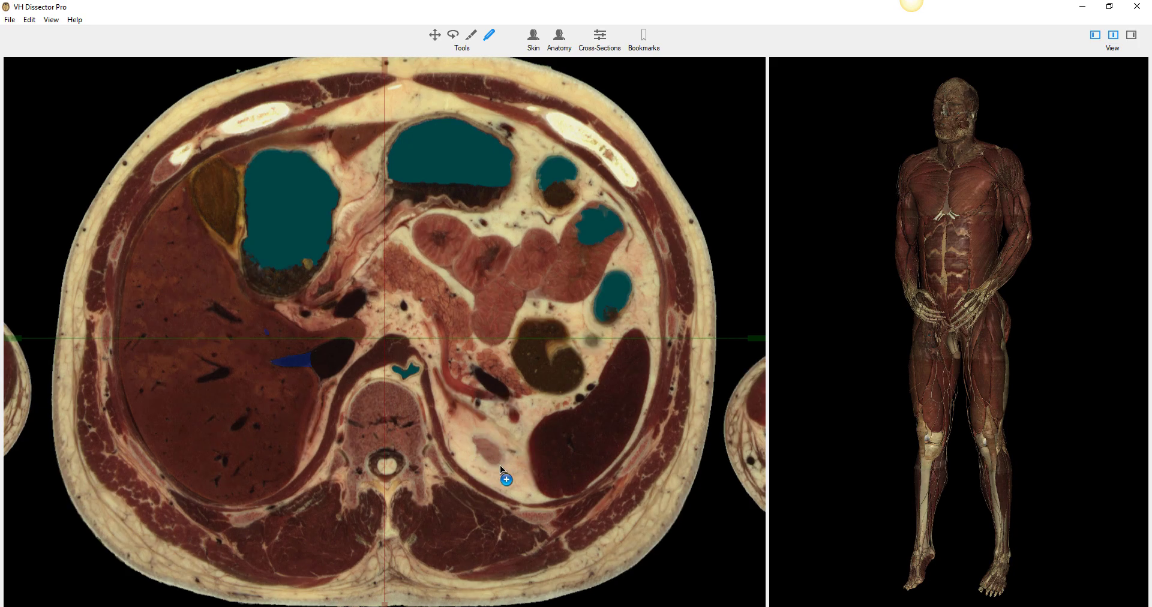
{"action": "key", "text": "Down"}
{"action": "key", "text": "Down"}
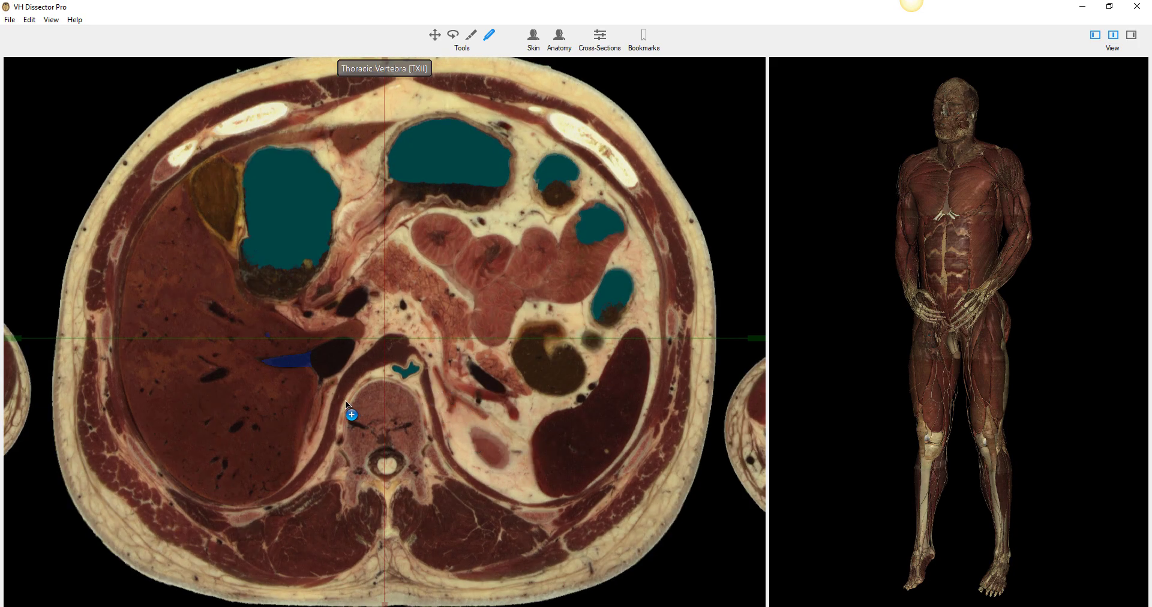
Step: Examine the inferior vena cava and aorta in front of the vertebral body while stepping the slices downward
{"action": "key", "text": "Down"}
{"action": "key", "text": "Down"}
{"action": "key", "text": "Down"}
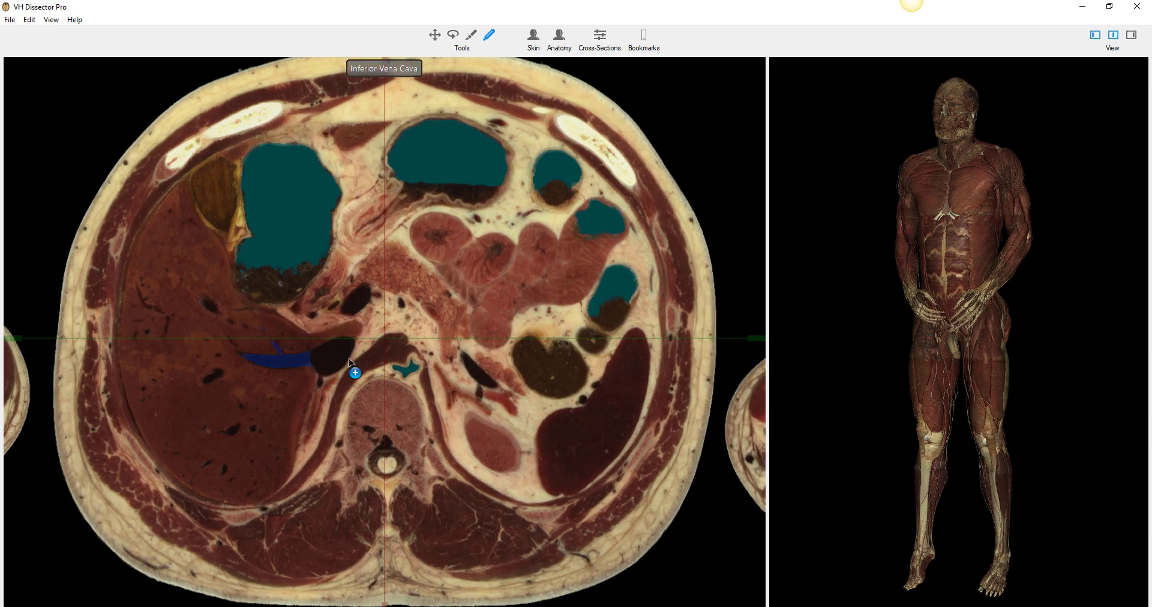
{"action": "key", "text": "Down"}
{"action": "key", "text": "Down"}
{"action": "key", "text": "Down"}
{"action": "key", "text": "Down"}
{"action": "key", "text": "Down"}
{"action": "key", "text": "Down"}
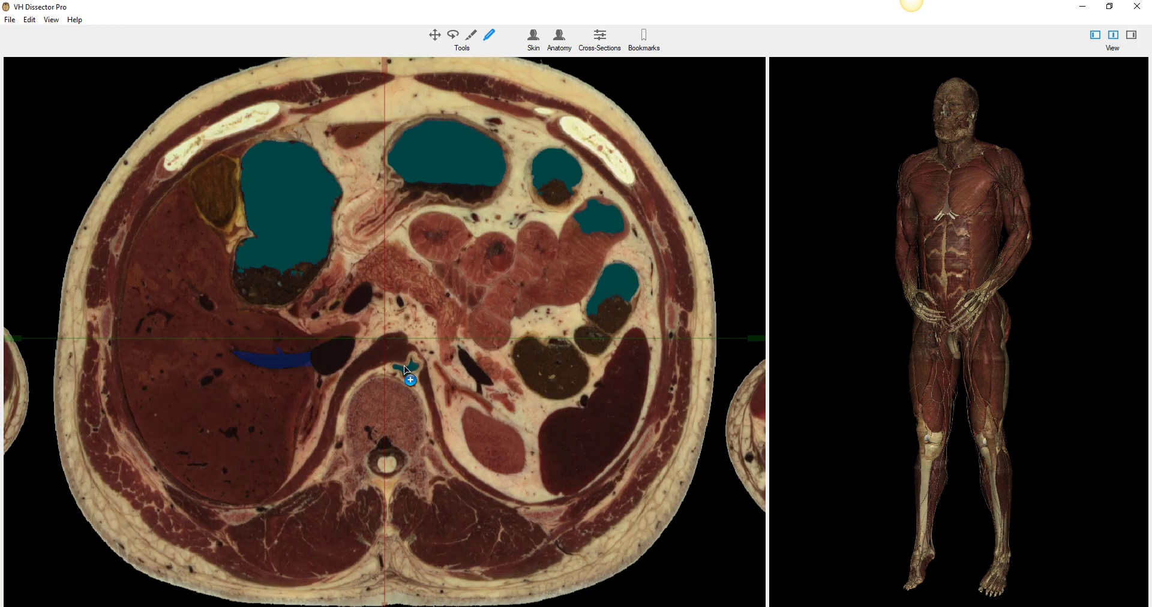
Step: Follow the left kidney downward through the axial slices until the upper right kidney comes into the section
{"action": "key", "text": "Down"}
{"action": "key", "text": "Down"}
{"action": "key", "text": "Down"}
{"action": "key", "text": "Down"}
{"action": "key", "text": "Down"}
{"action": "key", "text": "Down"}
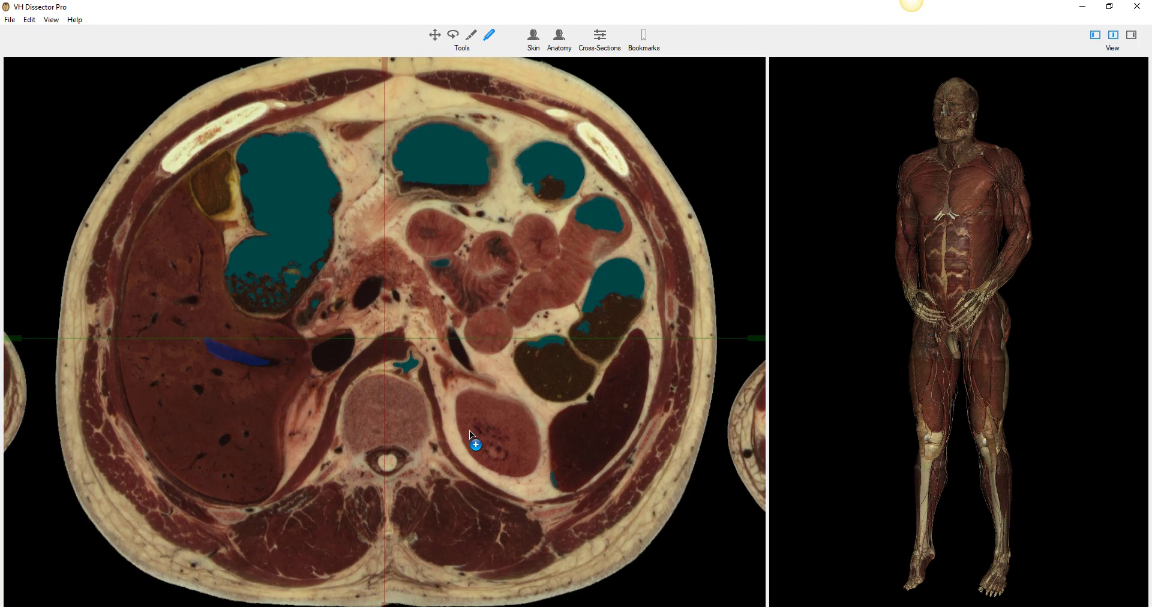
{"action": "key", "text": "Down"}
{"action": "key", "text": "Down"}
{"action": "key", "text": "Down"}
{"action": "key", "text": "Down"}
{"action": "key", "text": "Down"}
{"action": "key", "text": "Down"}
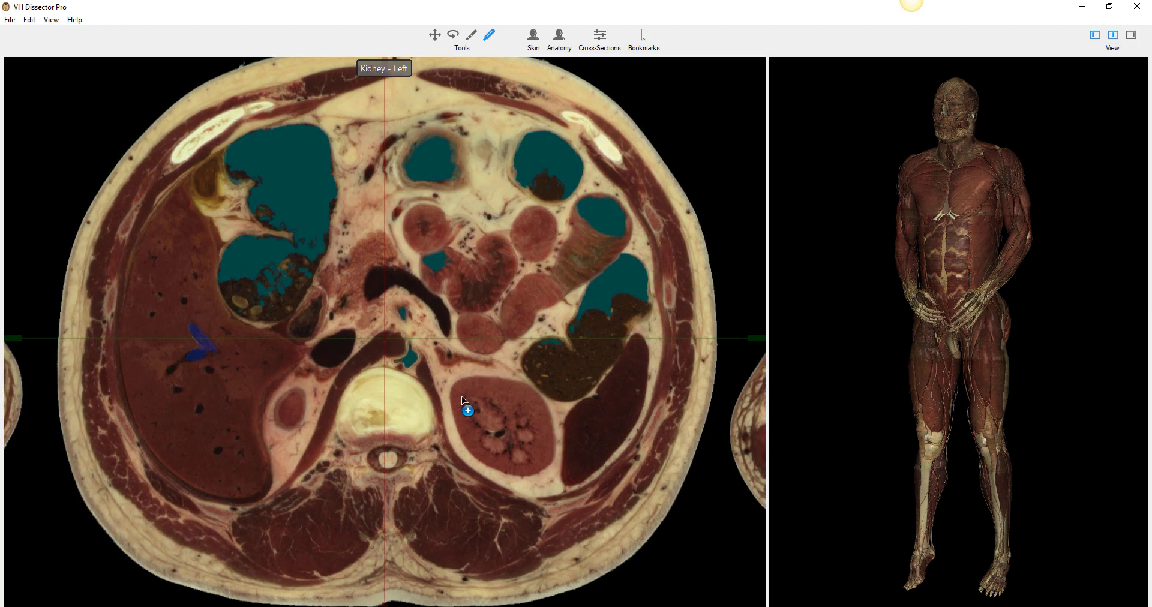
Step: Examine the right kidney and the right suprarenal gland beside the inferior vena cava
{"action": "key", "text": "Down"}
{"action": "key", "text": "Down"}
{"action": "key", "text": "Down"}
{"action": "key", "text": "Down"}
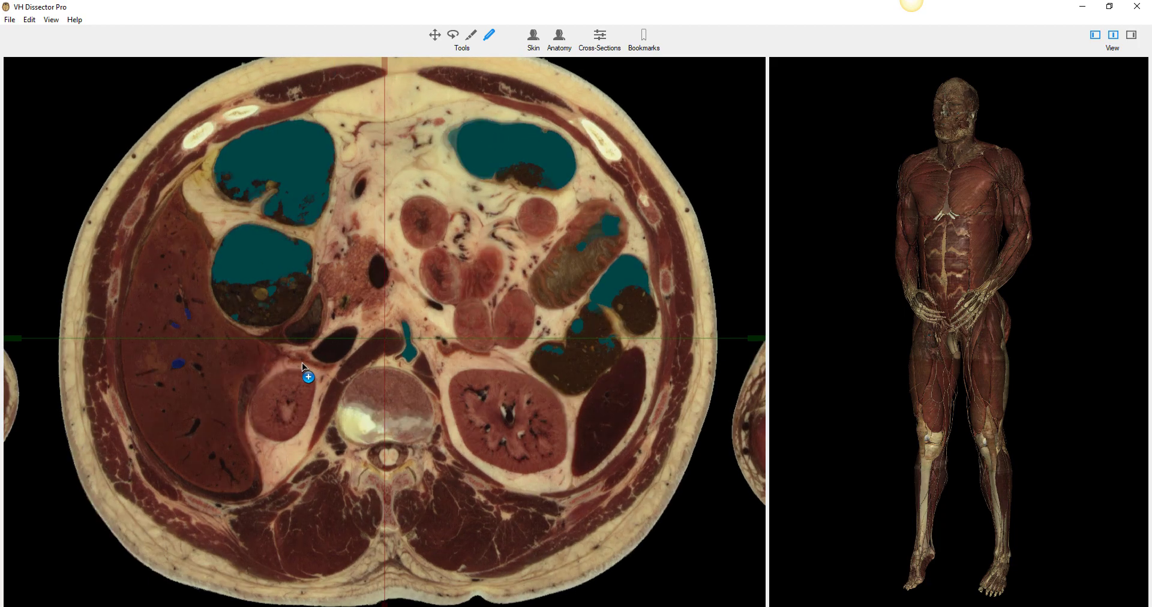
{"action": "key", "text": "Down"}
{"action": "key", "text": "Down"}
{"action": "key", "text": "Down"}
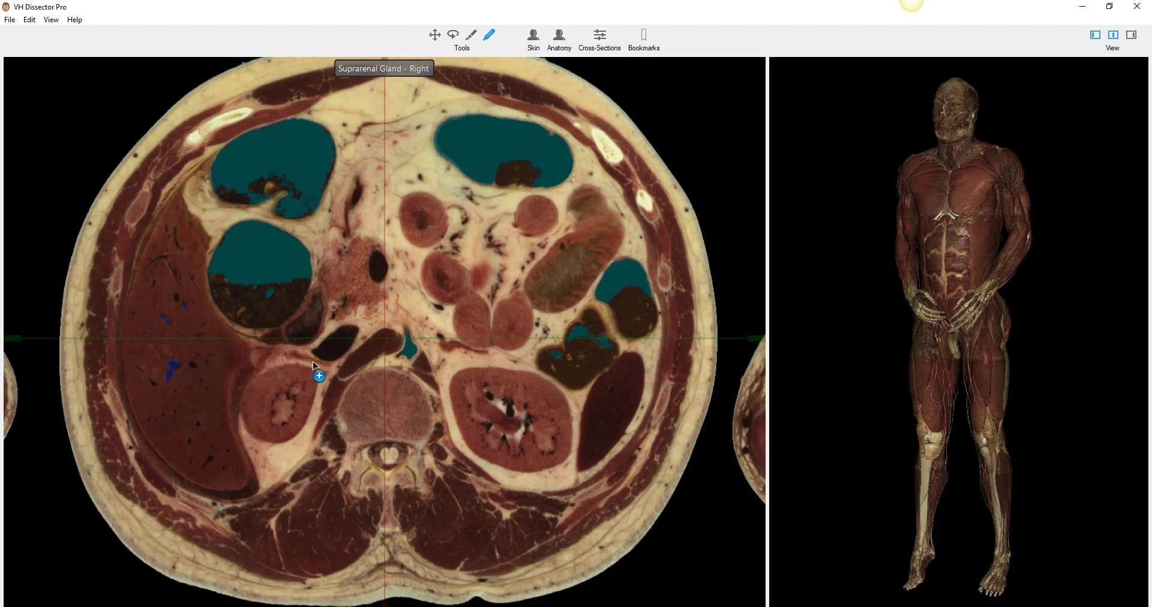
Step: Examine the left suprarenal gland in front of the left kidney through successive lower slices
{"action": "key", "text": "Down"}
{"action": "key", "text": "Down"}
{"action": "key", "text": "Down"}
{"action": "key", "text": "Down"}
{"action": "key", "text": "Down"}
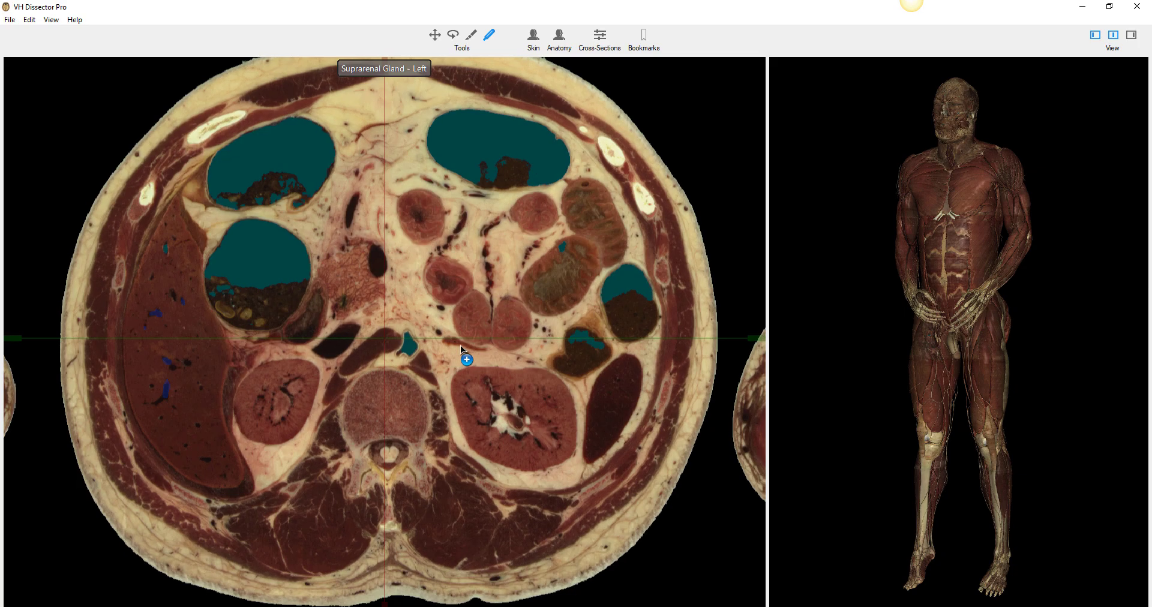
{"action": "key", "text": "Down"}
{"action": "key", "text": "Down"}
{"action": "key", "text": "Down"}
{"action": "key", "text": "Down"}
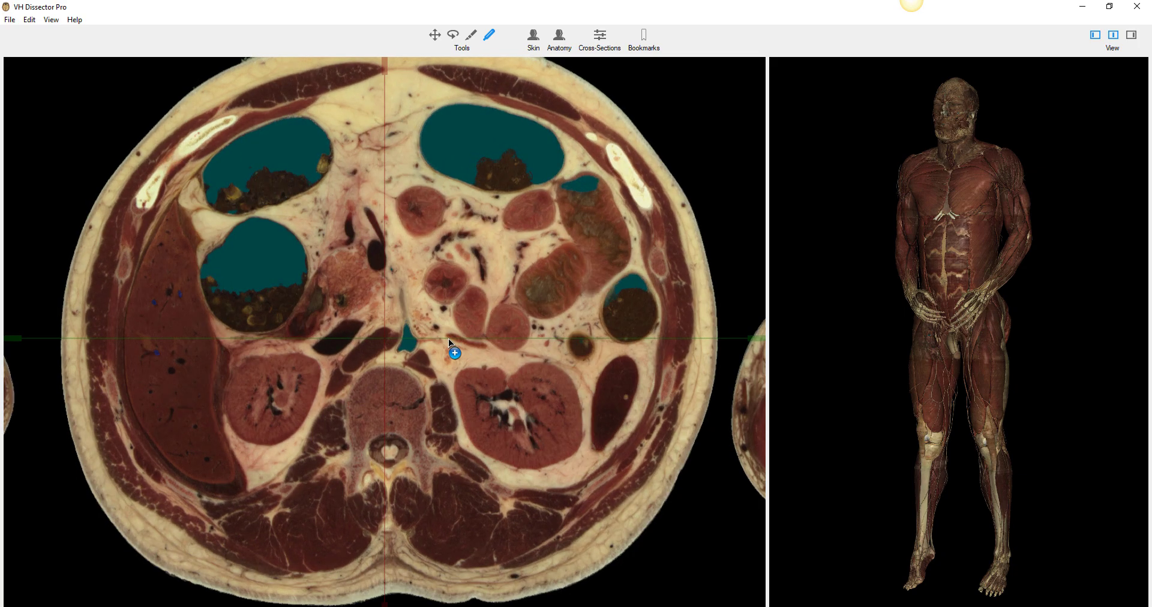
Step: Step the axial cross-section down to the renal hilum and examine both kidneys and their vessels
{"action": "key", "text": "Down"}
{"action": "key", "text": "Down"}
{"action": "key", "text": "Down"}
{"action": "key", "text": "Down"}
{"action": "key", "text": "Down"}
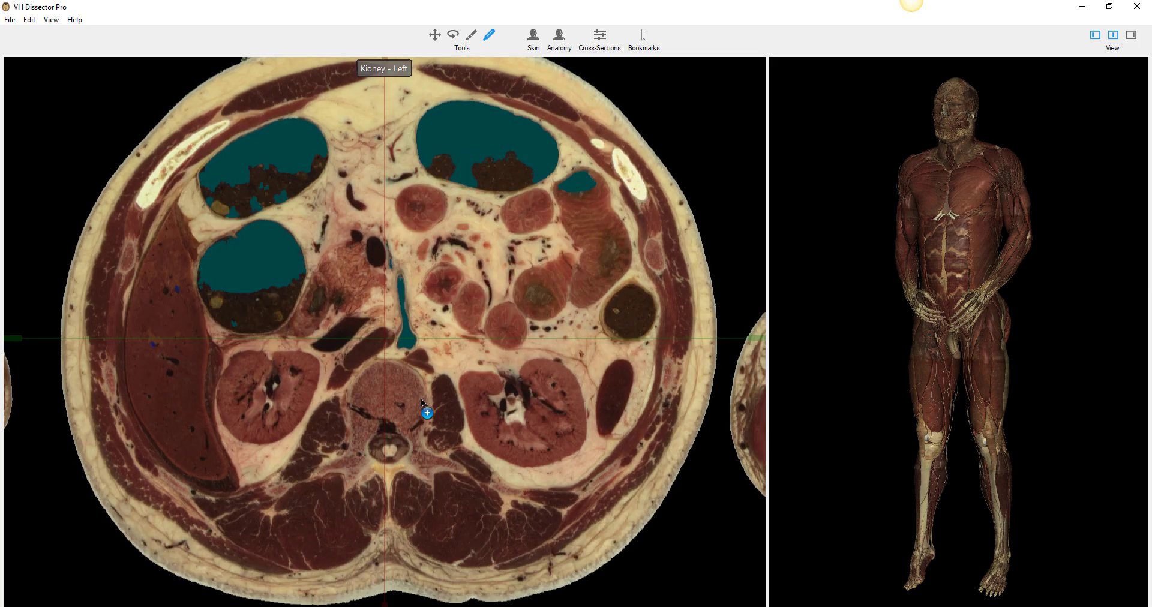
{"action": "key", "text": "Down"}
{"action": "key", "text": "Down"}
{"action": "key", "text": "Down"}
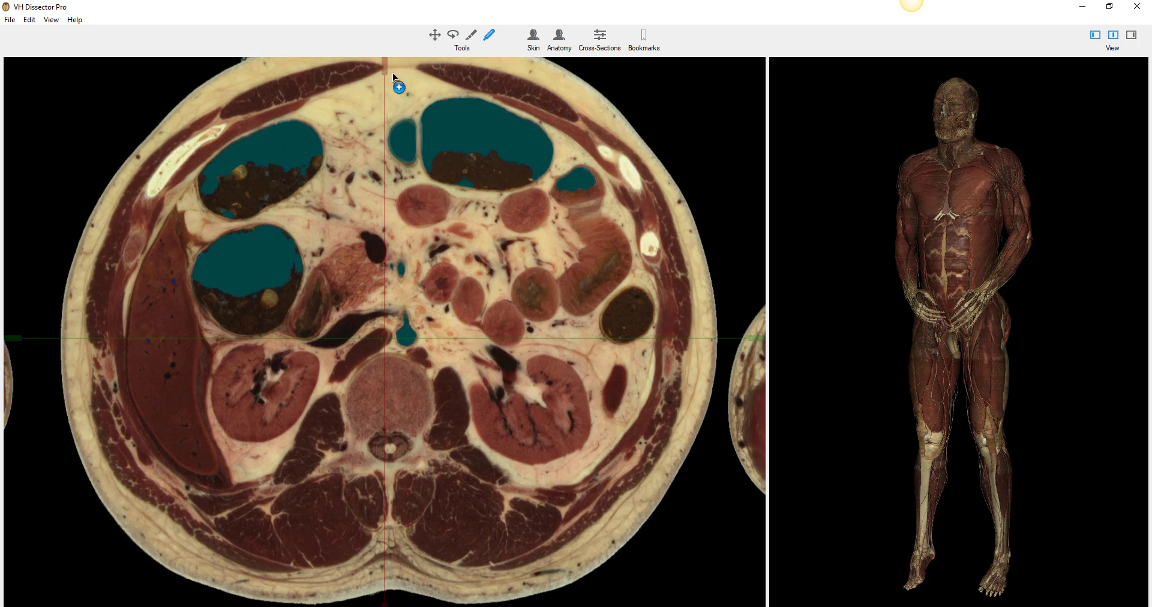
{"action": "key", "text": "Down"}
{"action": "key", "text": "Down"}
{"action": "key", "text": "Down"}
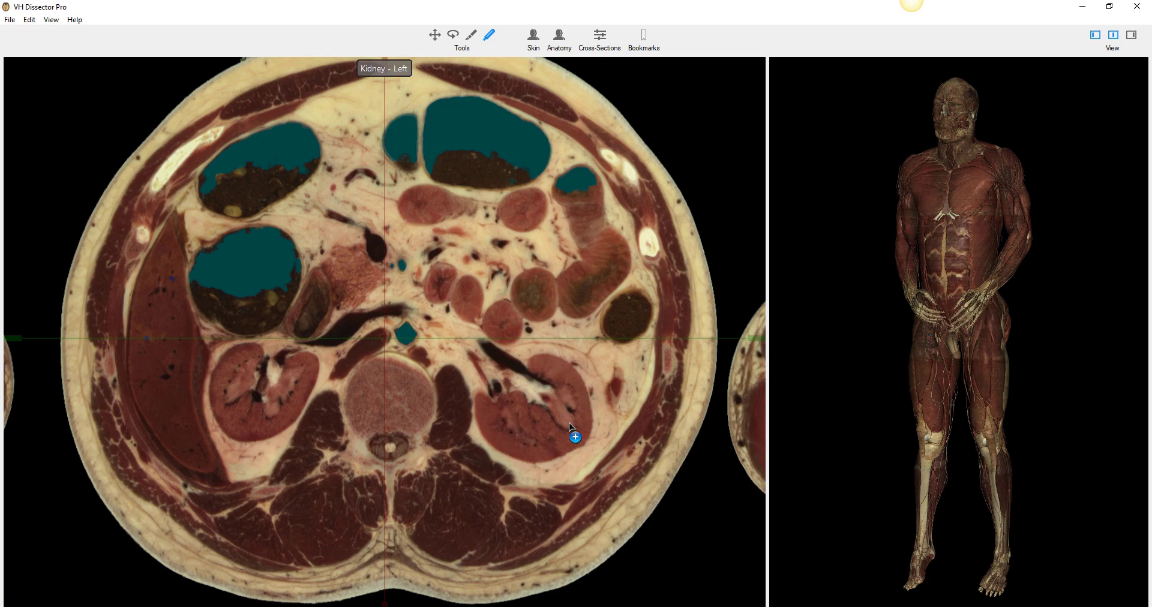
{"action": "key", "text": "Down"}
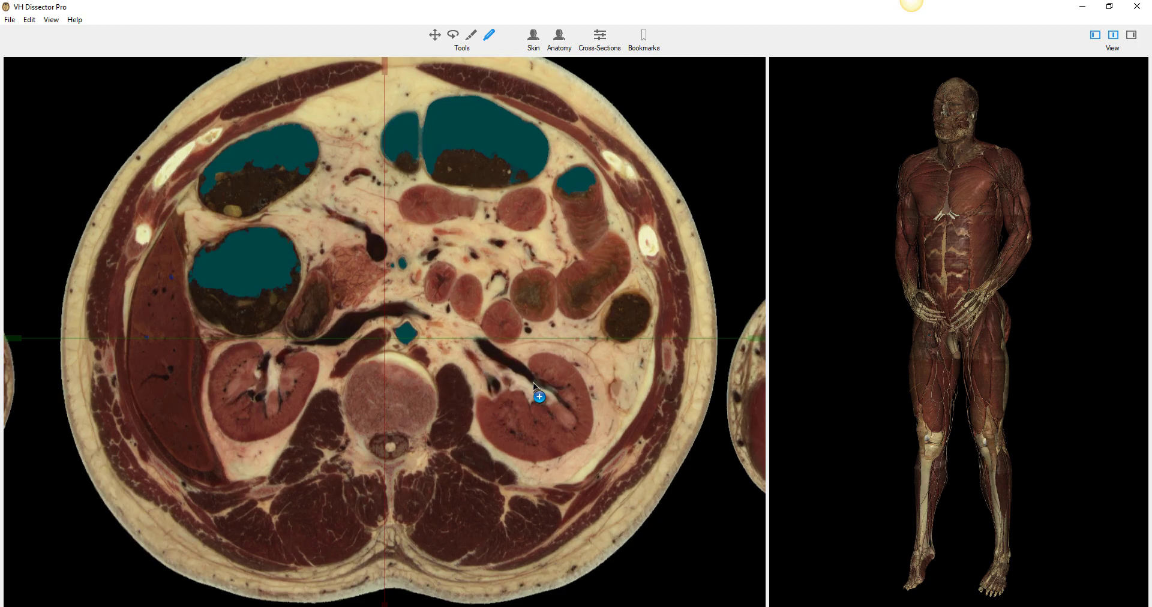
Step: Follow the left renal vein from the renal hilum through lower axial slices to the inferior vena cava
{"action": "key", "text": "Down"}
{"action": "key", "text": "Down"}
{"action": "key", "text": "Down"}
{"action": "key", "text": "Down"}
{"action": "key", "text": "Down"}
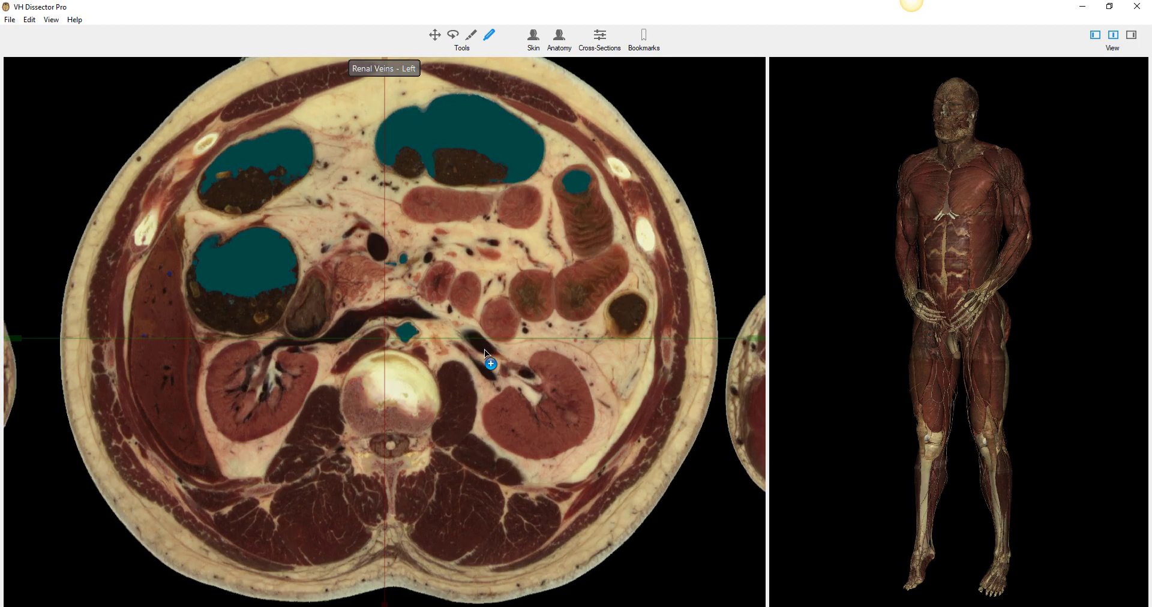
{"action": "key", "text": "Down"}
{"action": "key", "text": "Down"}
{"action": "key", "text": "Down"}
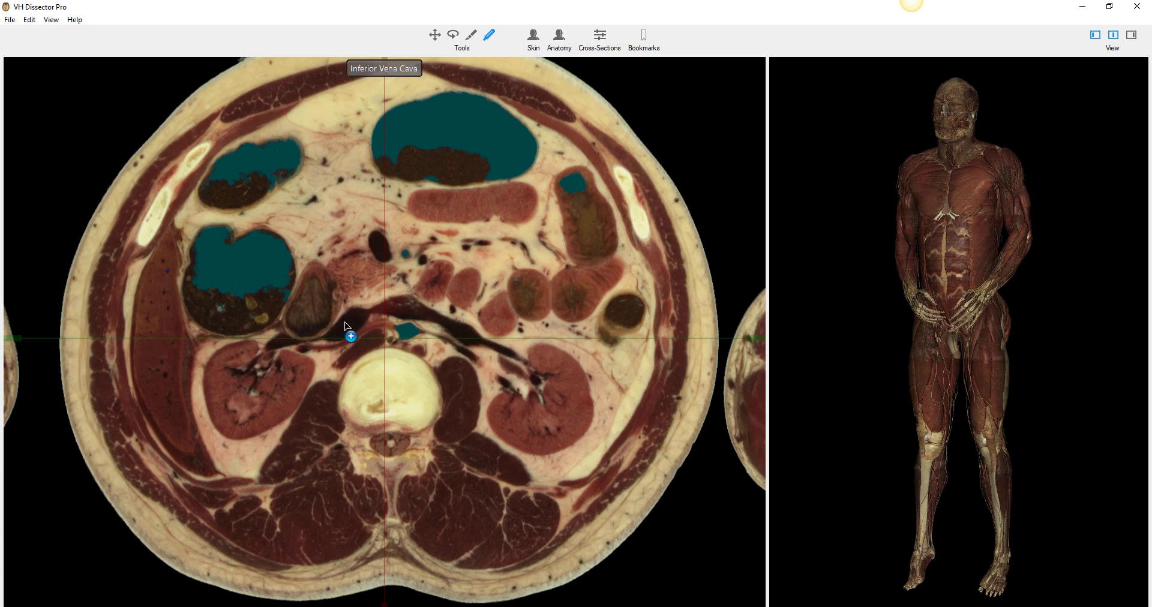
Step: Trace the lower branch of the left renal veins from the renal pelvis down to the area behind the abdominal aorta
{"action": "scroll", "coordinate": [520, 360], "scroll_direction": "down", "scroll_amount": 5}
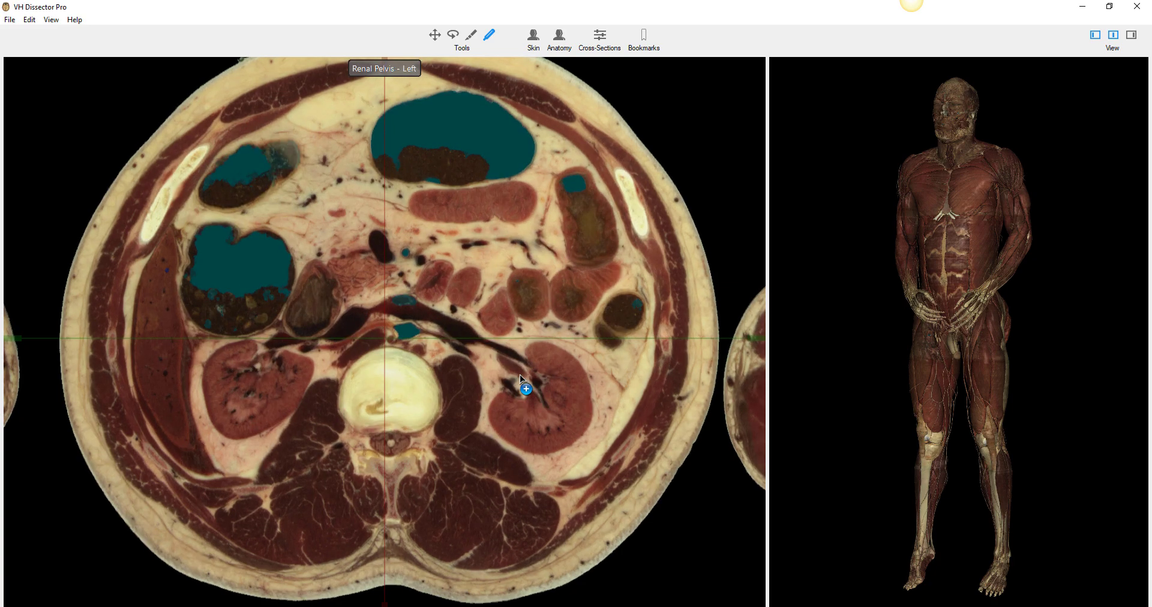
{"action": "scroll", "coordinate": [510, 361], "scroll_direction": "down", "scroll_amount": 5}
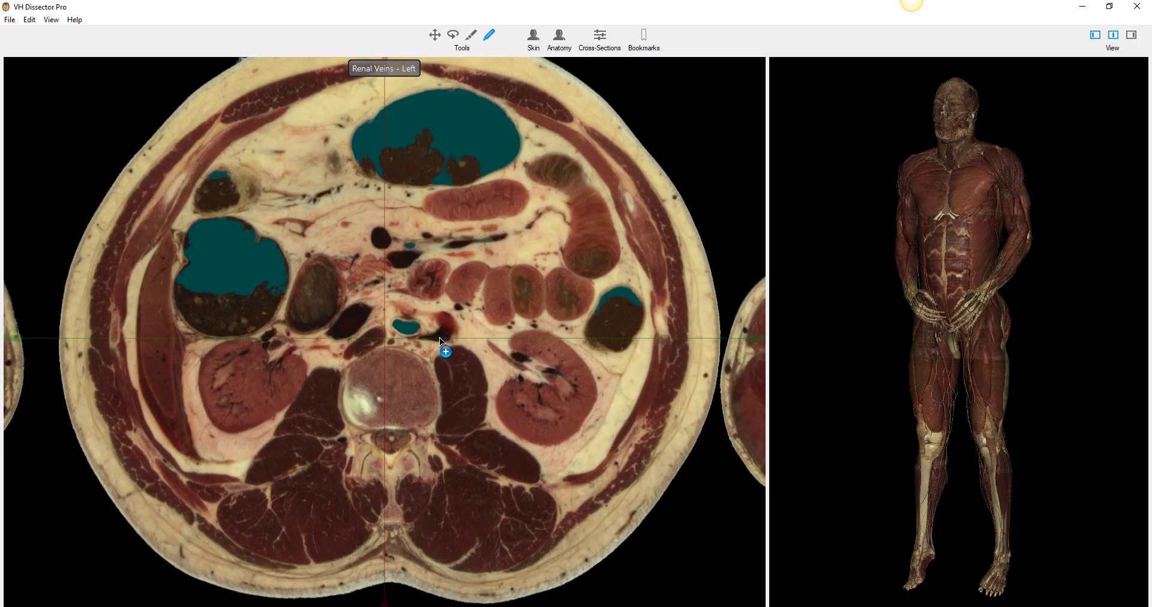
{"action": "scroll", "coordinate": [451, 336], "scroll_direction": "down", "scroll_amount": 5}
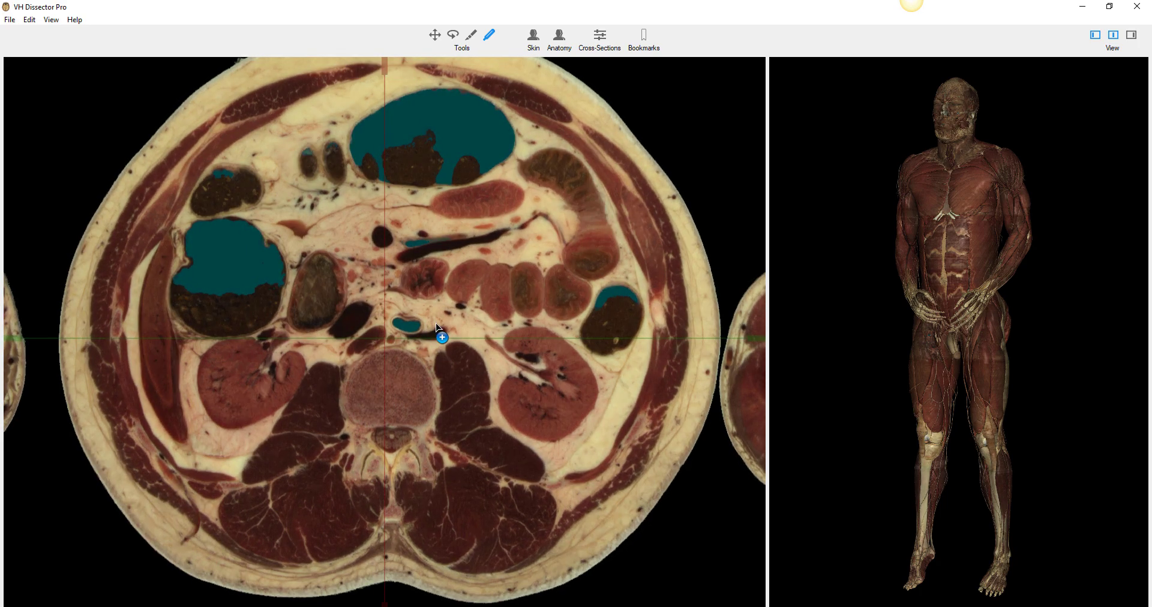
{"action": "scroll", "coordinate": [429, 336], "scroll_direction": "down", "scroll_amount": 5}
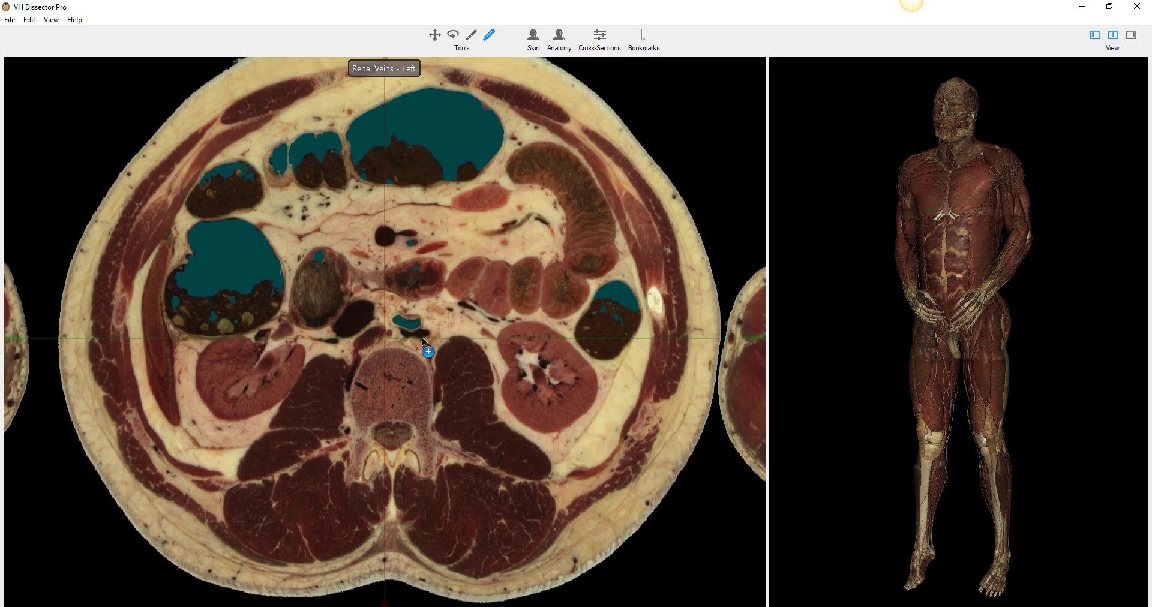
{"action": "scroll", "coordinate": [414, 337], "scroll_direction": "down", "scroll_amount": 5}
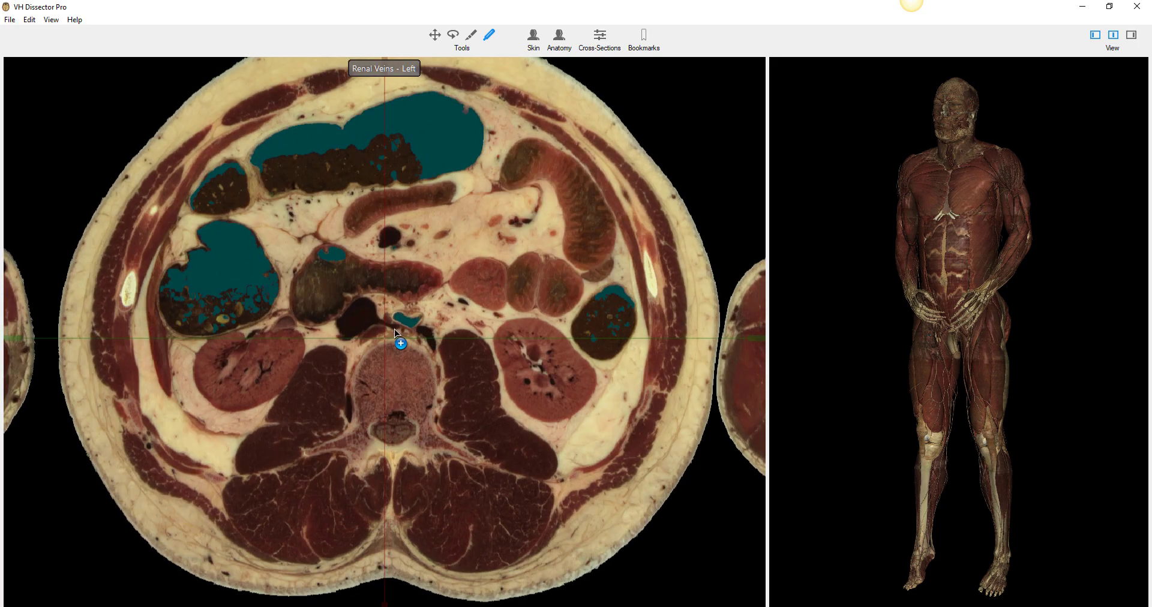
{"action": "scroll", "coordinate": [393, 327], "scroll_direction": "down", "scroll_amount": 3}
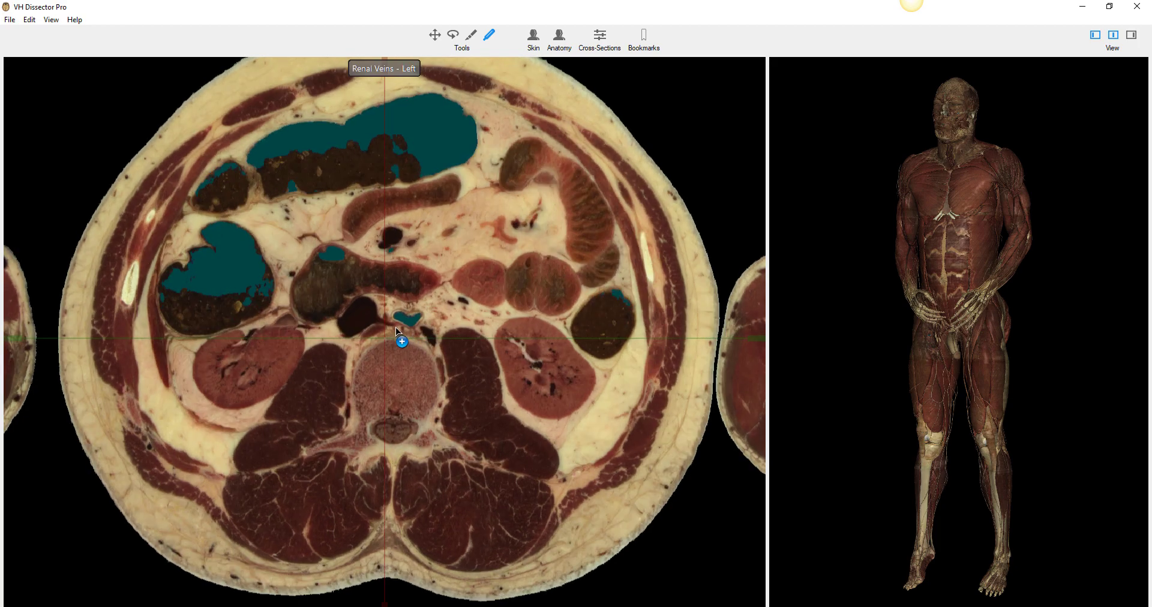
Step: Return to the slices showing the left renal artery and retrace the neighbouring renal vein branch down behind the aorta
{"action": "scroll", "coordinate": [421, 333], "scroll_direction": "down", "scroll_amount": 5}
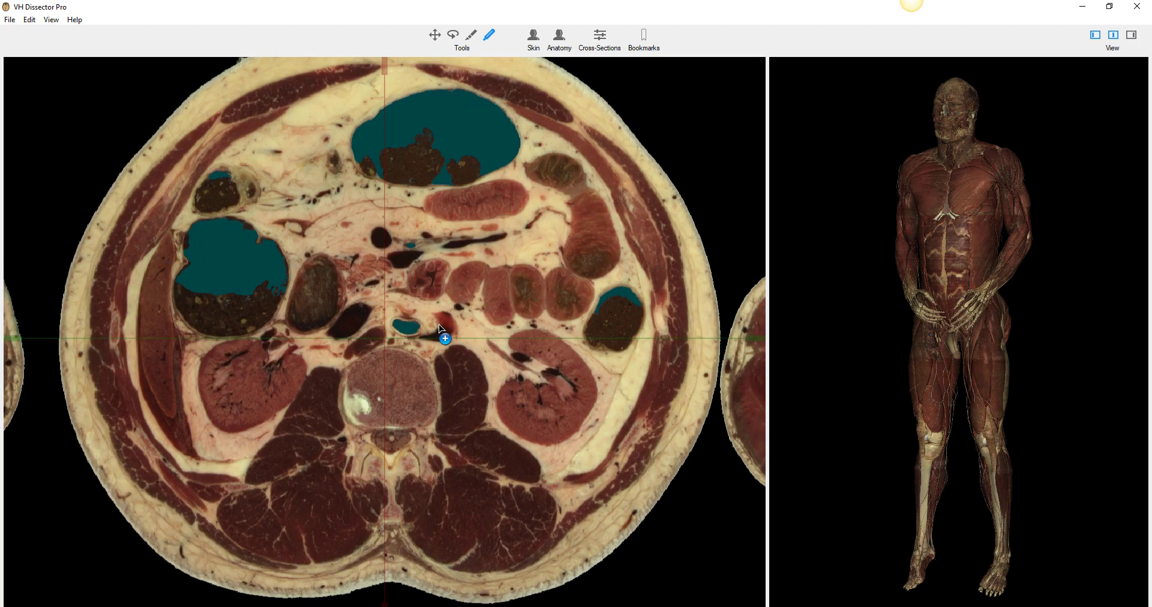
{"action": "scroll", "coordinate": [427, 316], "scroll_direction": "down", "scroll_amount": 1}
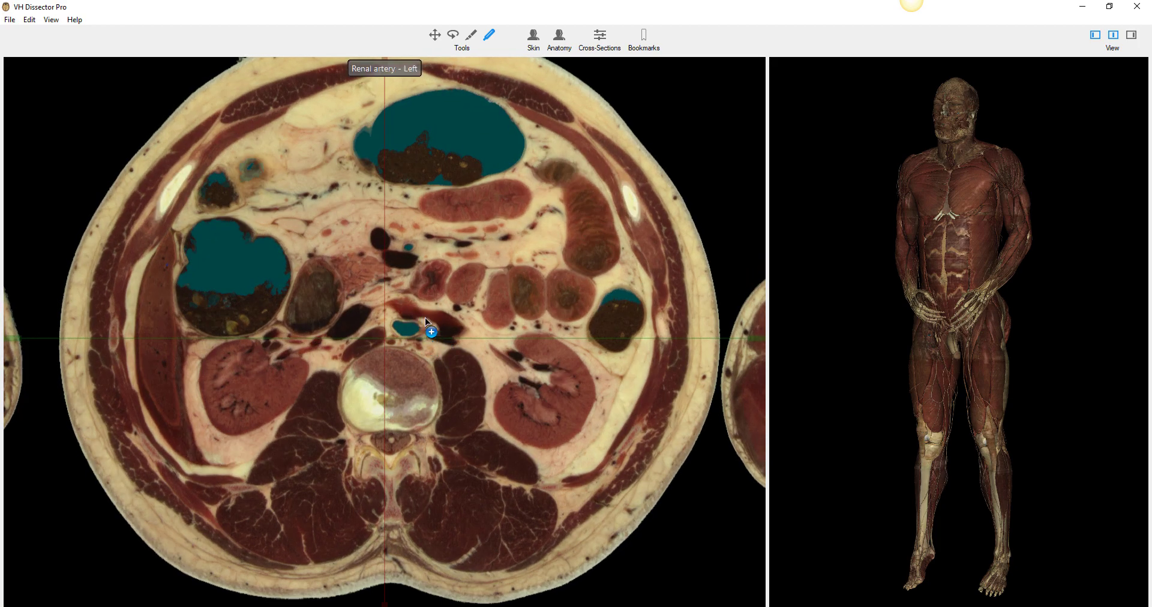
{"action": "scroll", "coordinate": [425, 333], "scroll_direction": "down", "scroll_amount": 2}
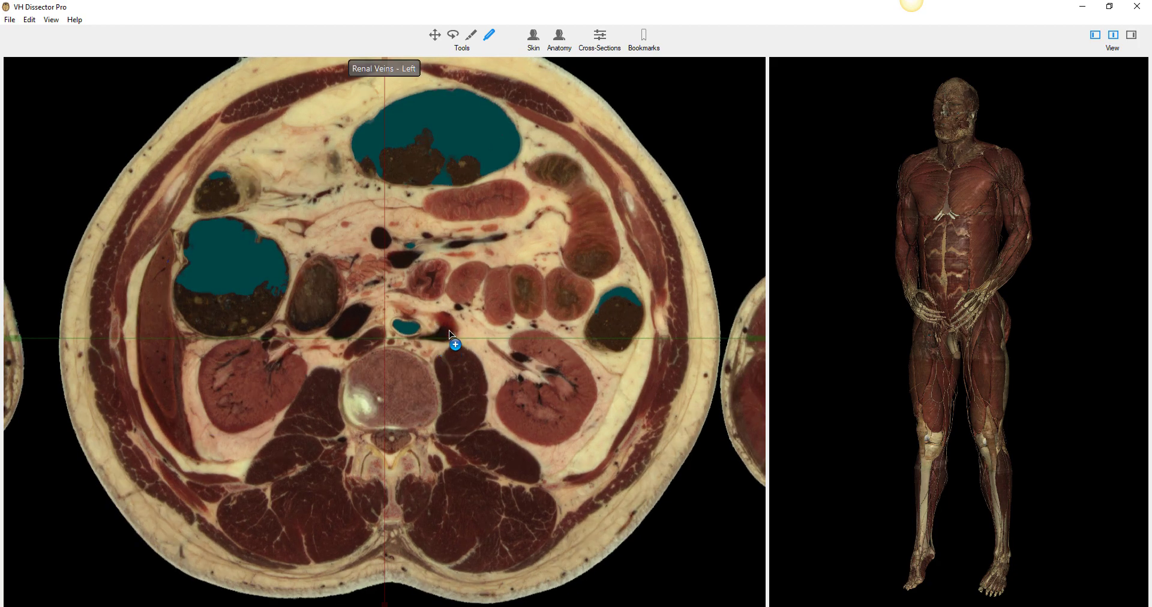
{"action": "scroll", "coordinate": [433, 337], "scroll_direction": "down", "scroll_amount": 6}
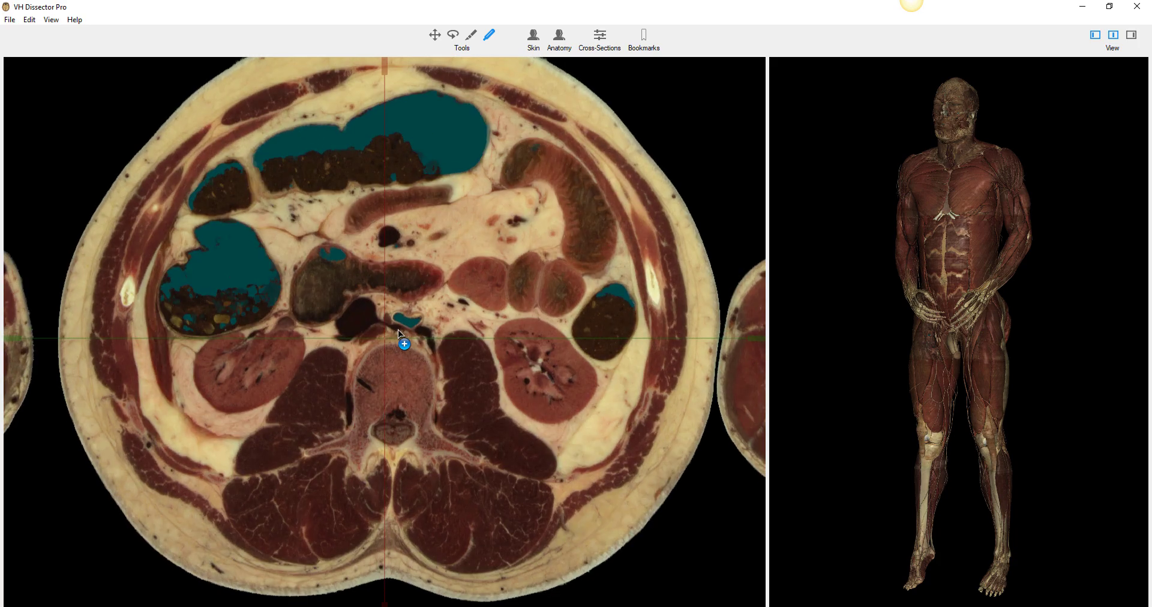
Step: Go back up to identify the abdominal aorta, then step down comparing it with the left renal vein branch behind it
{"action": "scroll", "coordinate": [437, 322], "scroll_direction": "down", "scroll_amount": 5}
{"action": "scroll", "coordinate": [433, 318], "scroll_direction": "down", "scroll_amount": 5}
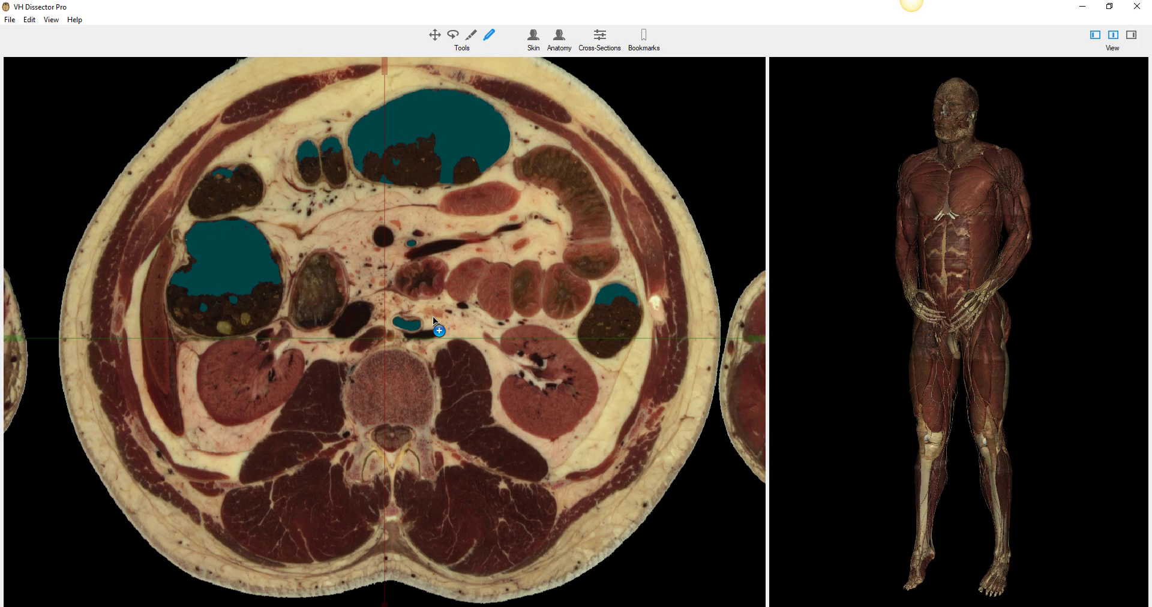
{"action": "scroll", "coordinate": [431, 326], "scroll_direction": "down", "scroll_amount": 4}
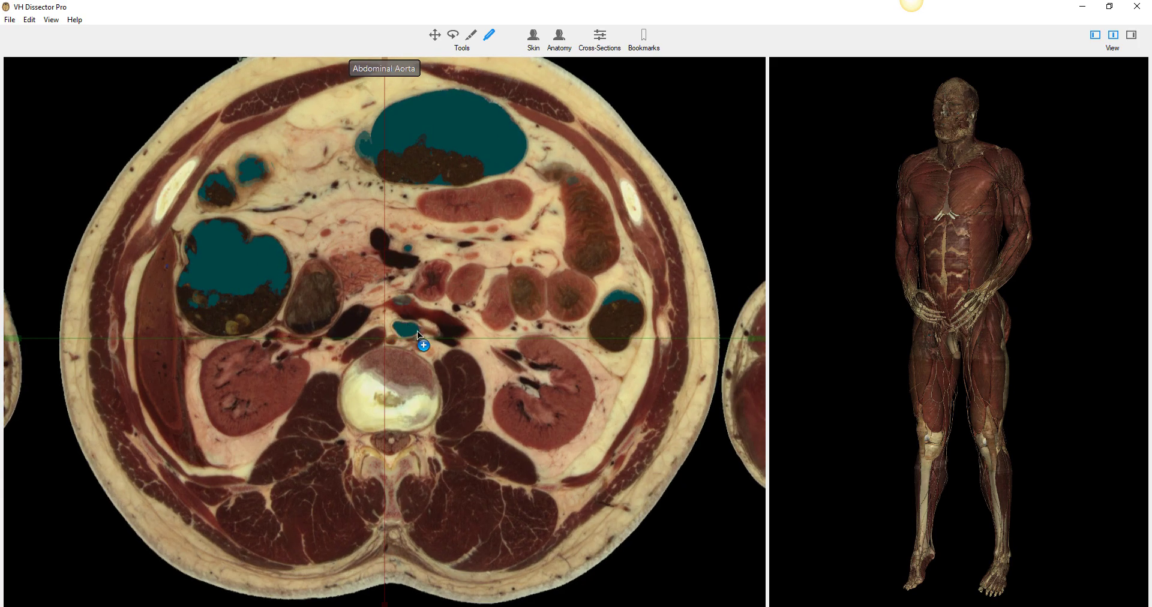
{"action": "scroll", "coordinate": [414, 333], "scroll_direction": "down", "scroll_amount": 5}
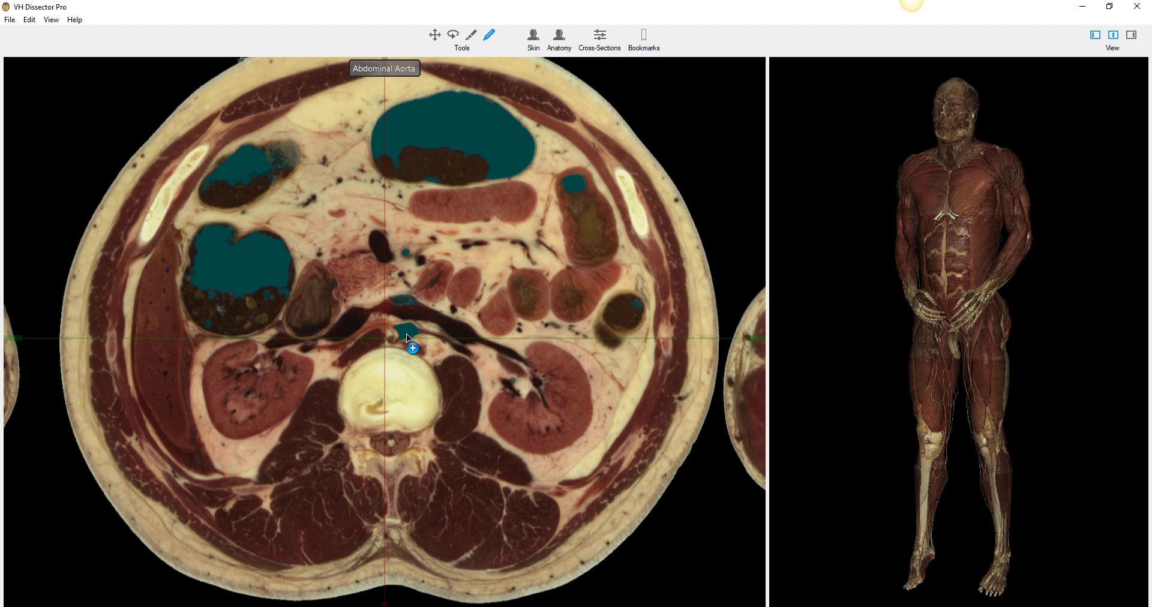
{"action": "scroll", "coordinate": [414, 335], "scroll_direction": "down", "scroll_amount": 6}
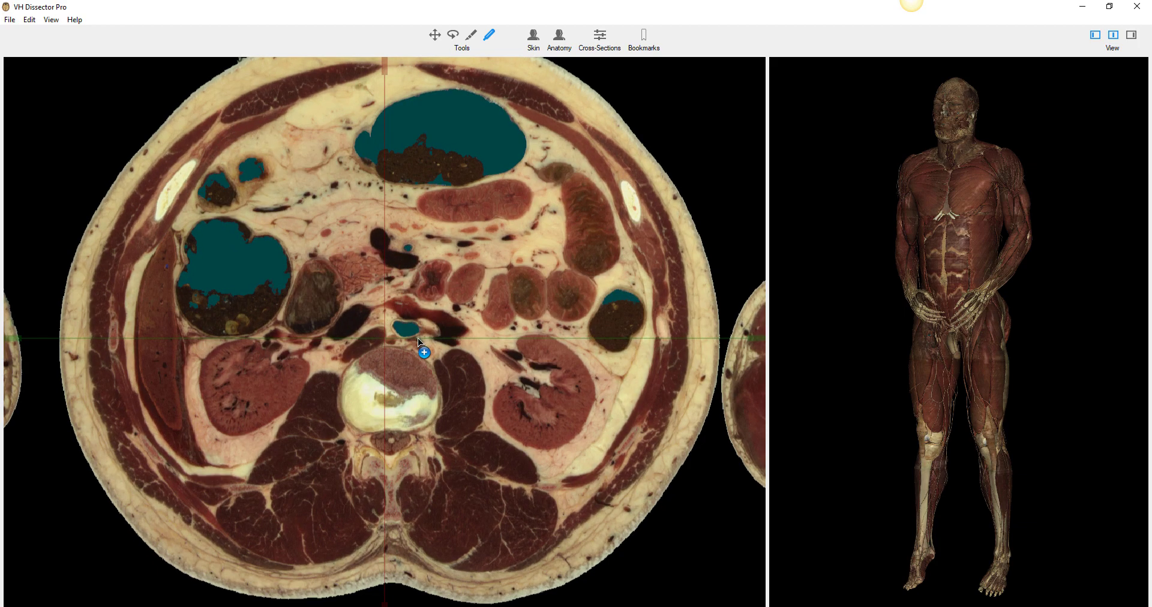
{"action": "scroll", "coordinate": [411, 338], "scroll_direction": "down", "scroll_amount": 8}
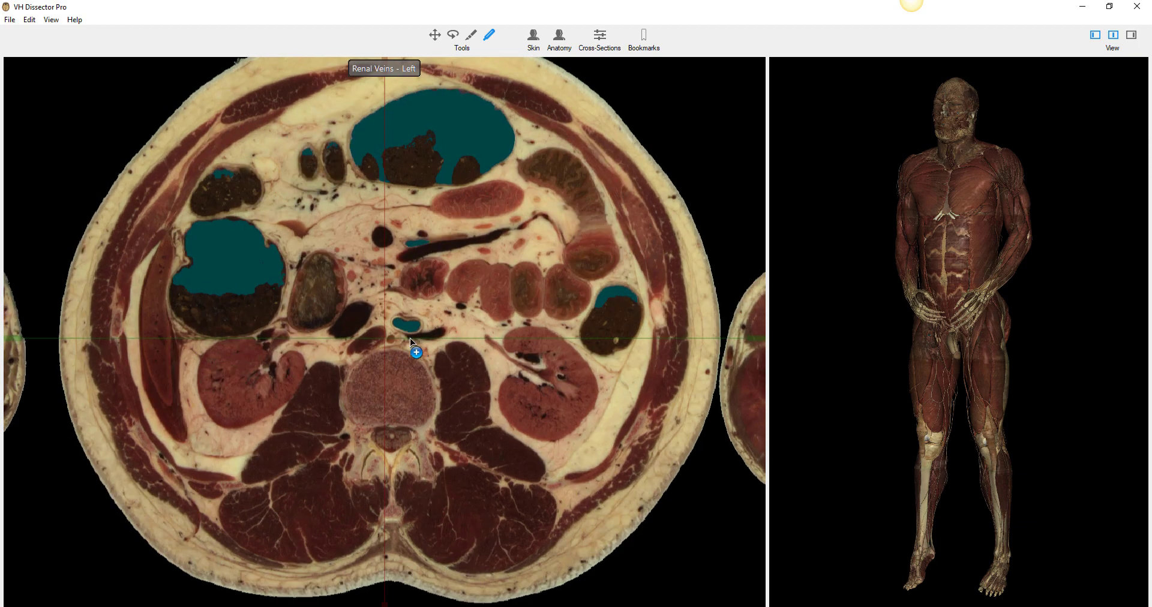
{"action": "scroll", "coordinate": [418, 337], "scroll_direction": "down", "scroll_amount": 8}
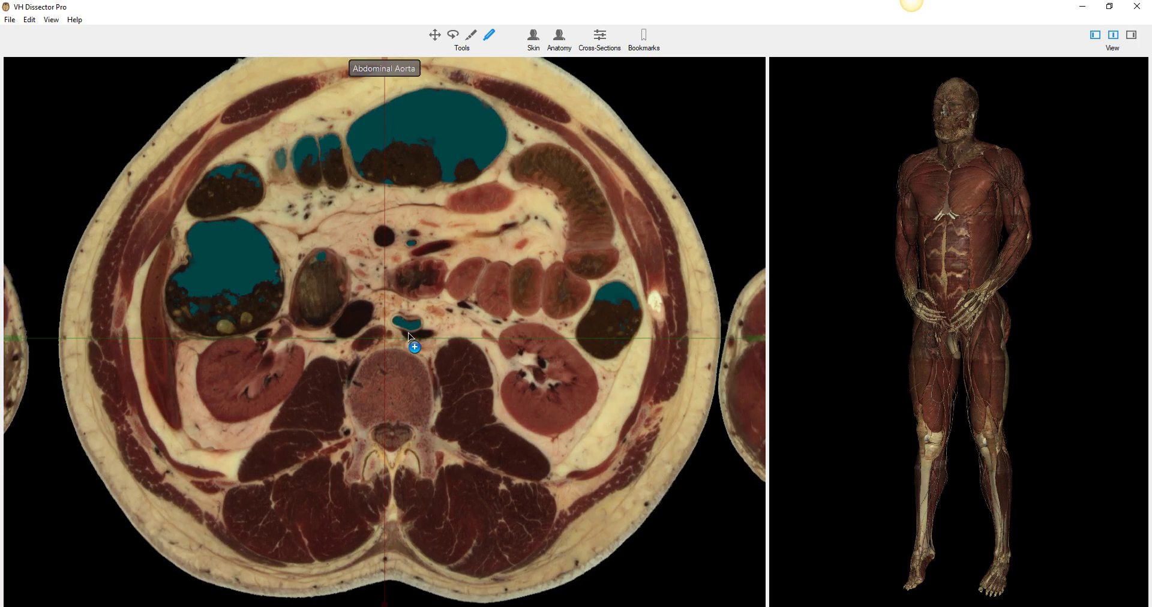
Step: Step back up through the slices to examine the left renal vein crossing in front of the abdominal aorta
{"action": "scroll", "coordinate": [412, 339], "scroll_direction": "down", "scroll_amount": 5}
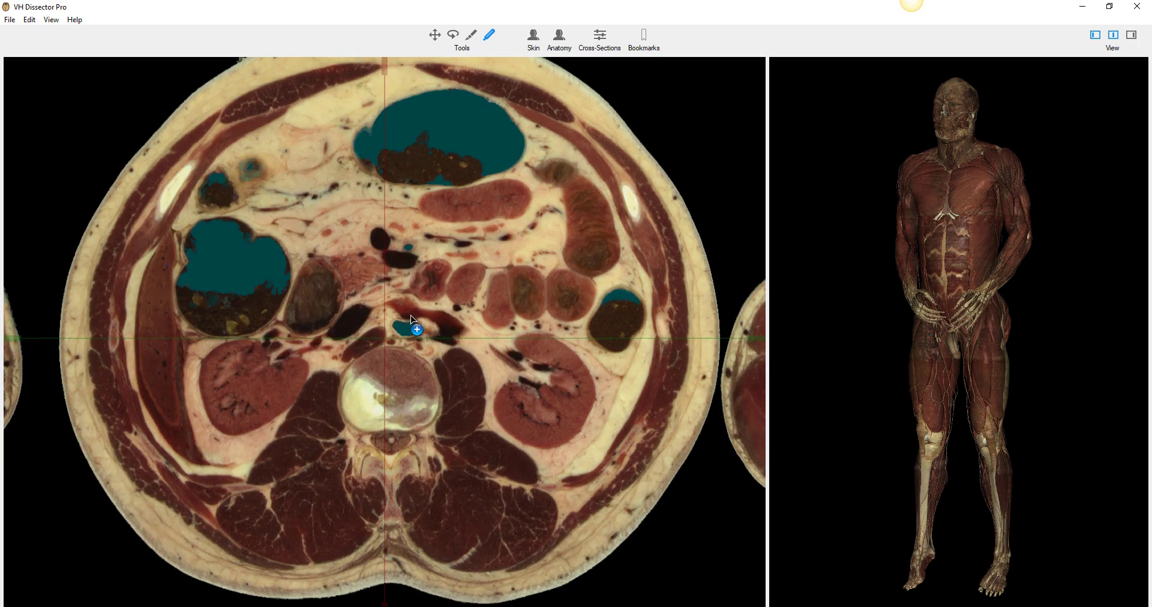
{"action": "scroll", "coordinate": [391, 309], "scroll_direction": "down", "scroll_amount": 8}
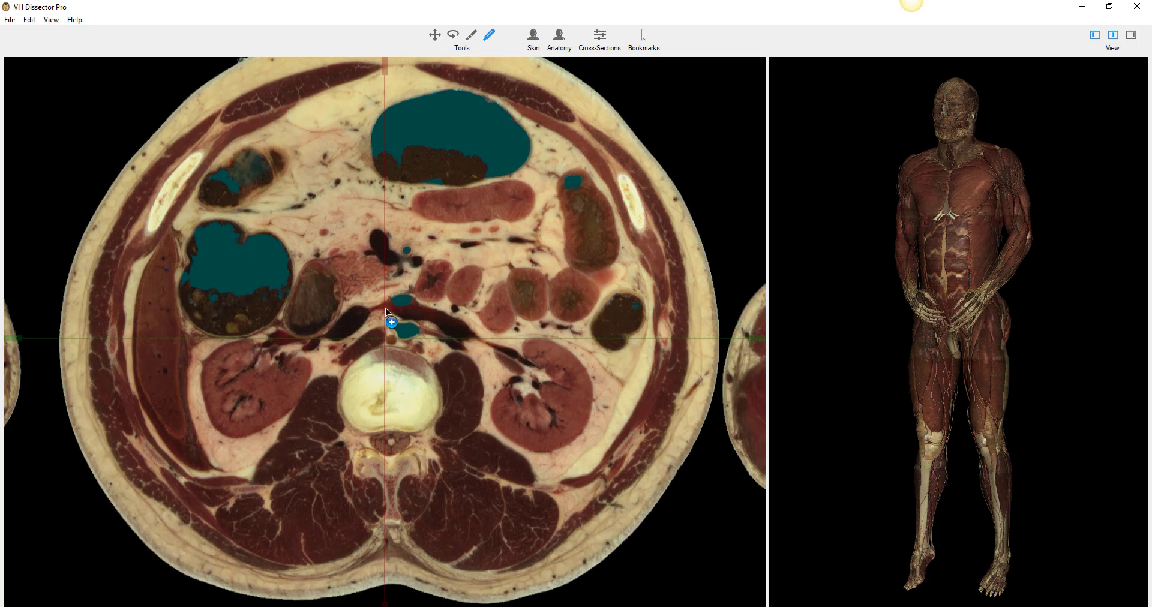
{"action": "scroll", "coordinate": [409, 314], "scroll_direction": "down", "scroll_amount": 2}
{"action": "scroll", "coordinate": [421, 326], "scroll_direction": "down", "scroll_amount": 6}
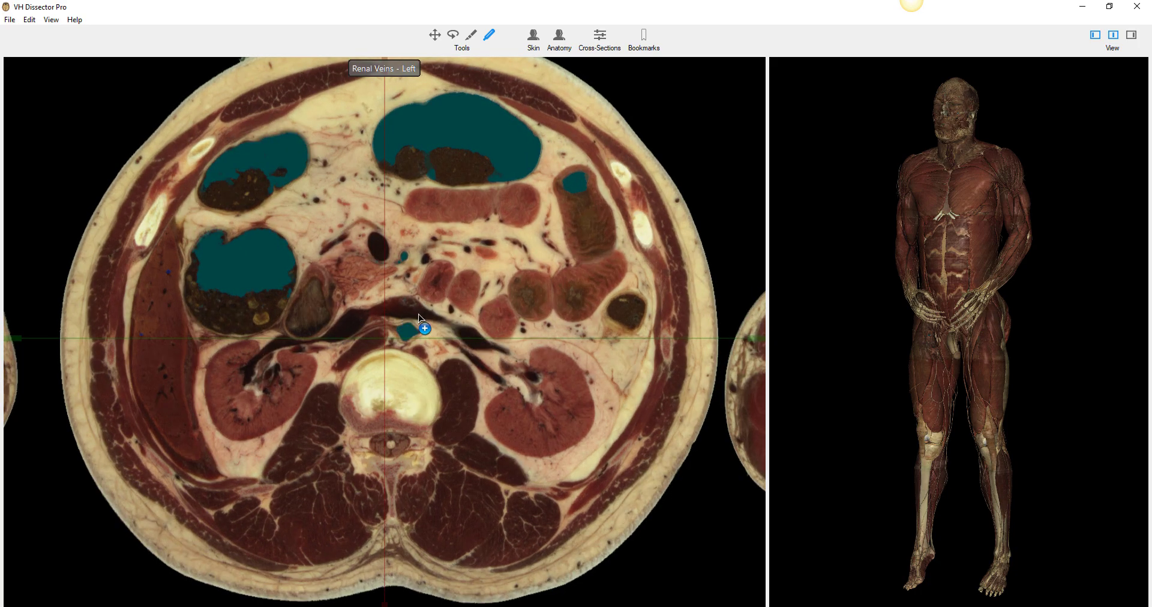
Step: Examine the left renal pelvis and the adjacent renal veins at the hilum in neighbouring slices
{"action": "scroll", "coordinate": [426, 336], "scroll_direction": "down", "scroll_amount": 8}
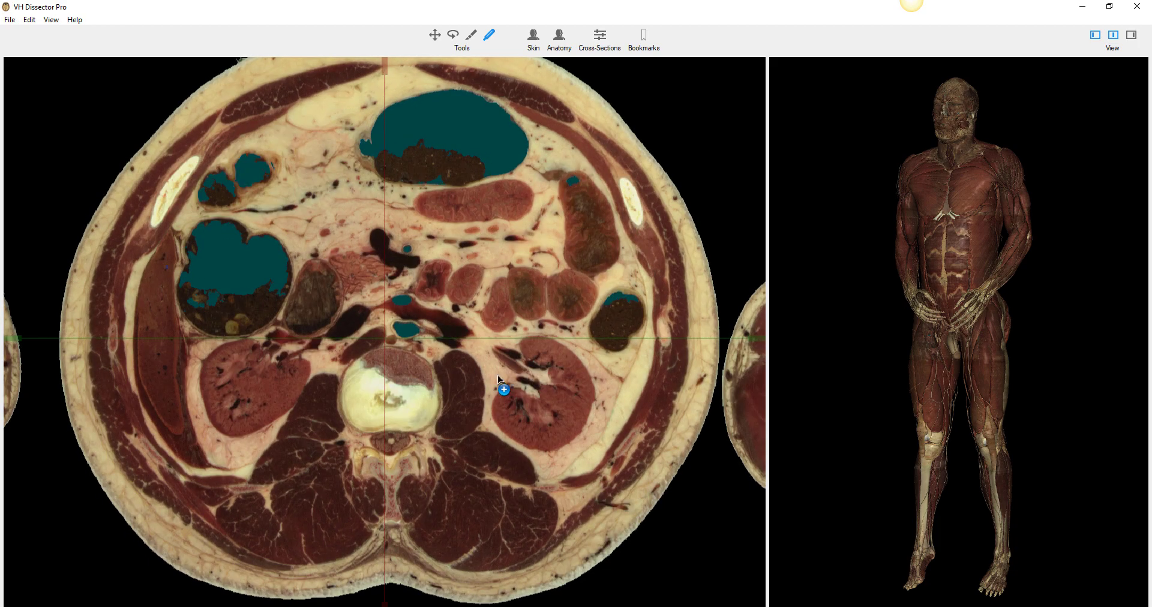
{"action": "scroll", "coordinate": [512, 382], "scroll_direction": "down", "scroll_amount": 6}
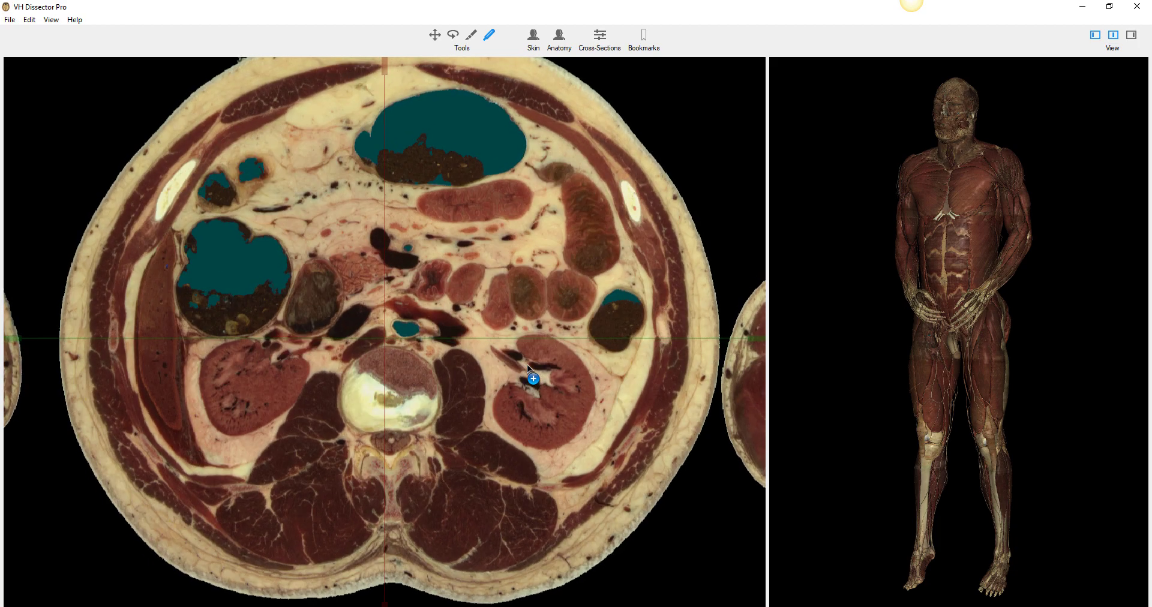
{"action": "scroll", "coordinate": [526, 365], "scroll_direction": "down", "scroll_amount": 8}
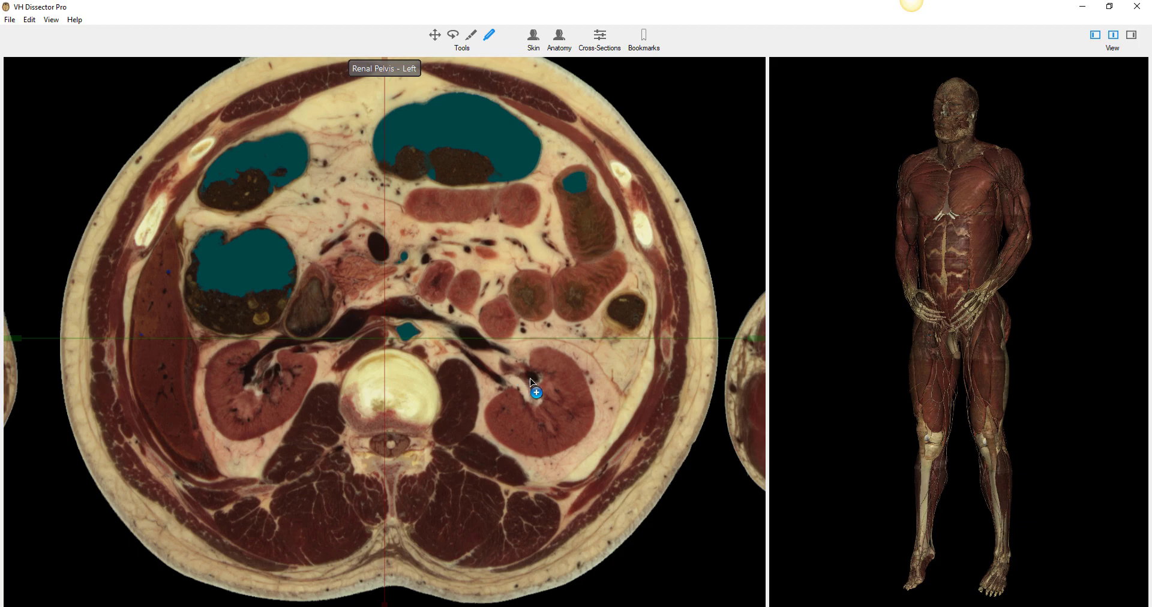
{"action": "scroll", "coordinate": [532, 380], "scroll_direction": "down", "scroll_amount": 4}
{"action": "scroll", "coordinate": [483, 378], "scroll_direction": "down", "scroll_amount": 8}
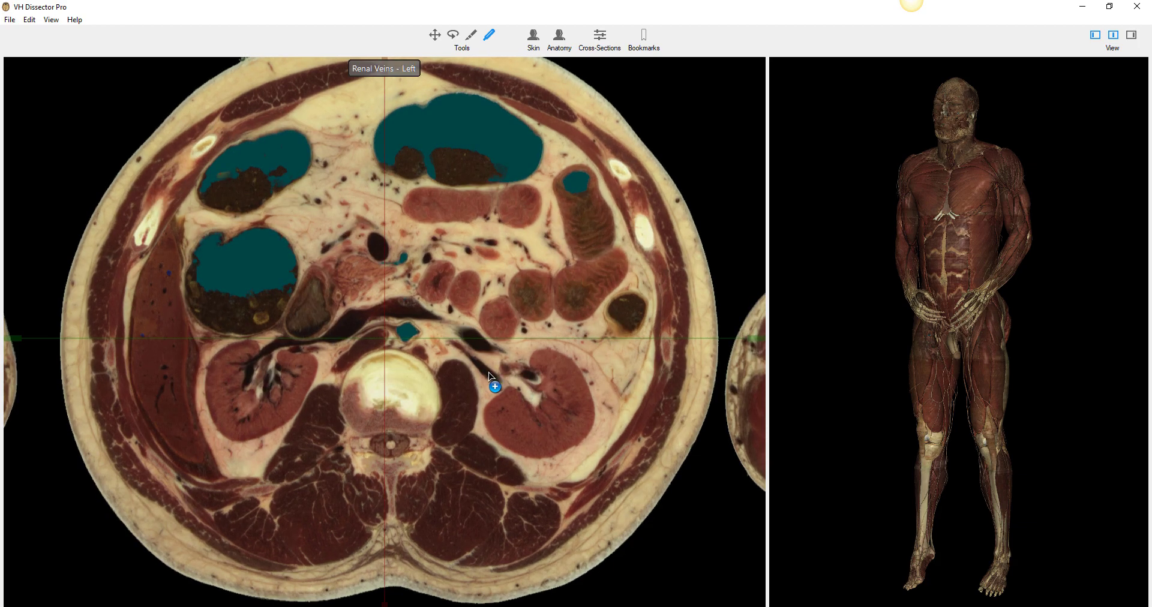
Step: Follow the left renal vessels from the renal artery down past the lymph nodes behind the aorta to the lower kidney slices
{"action": "scroll", "coordinate": [455, 346], "scroll_direction": "down", "scroll_amount": 8}
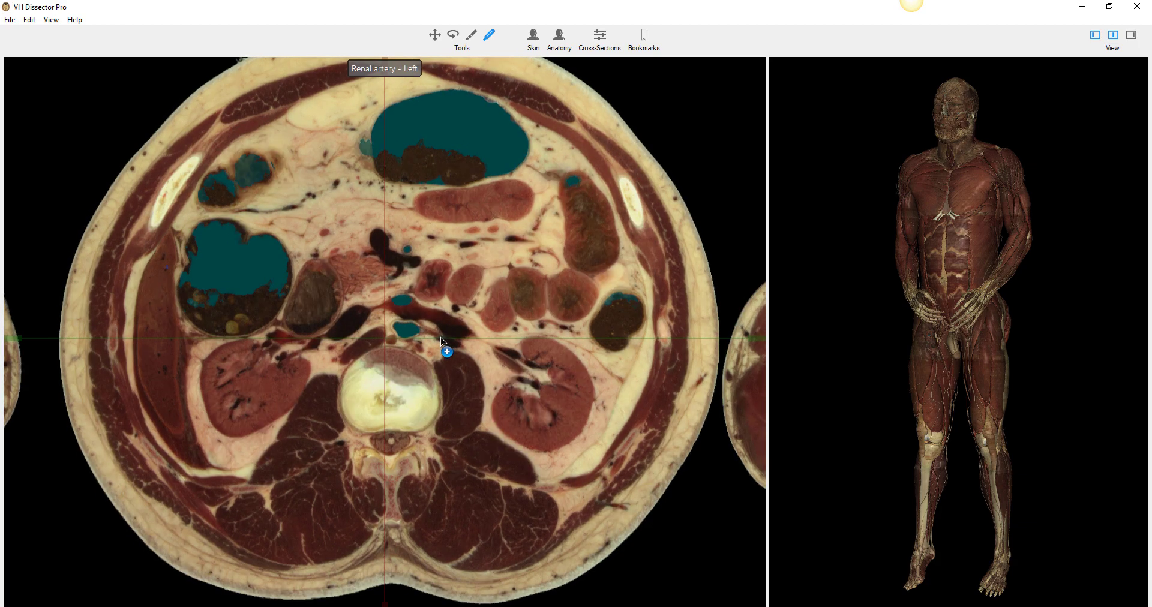
{"action": "scroll", "coordinate": [403, 337], "scroll_direction": "down", "scroll_amount": 8}
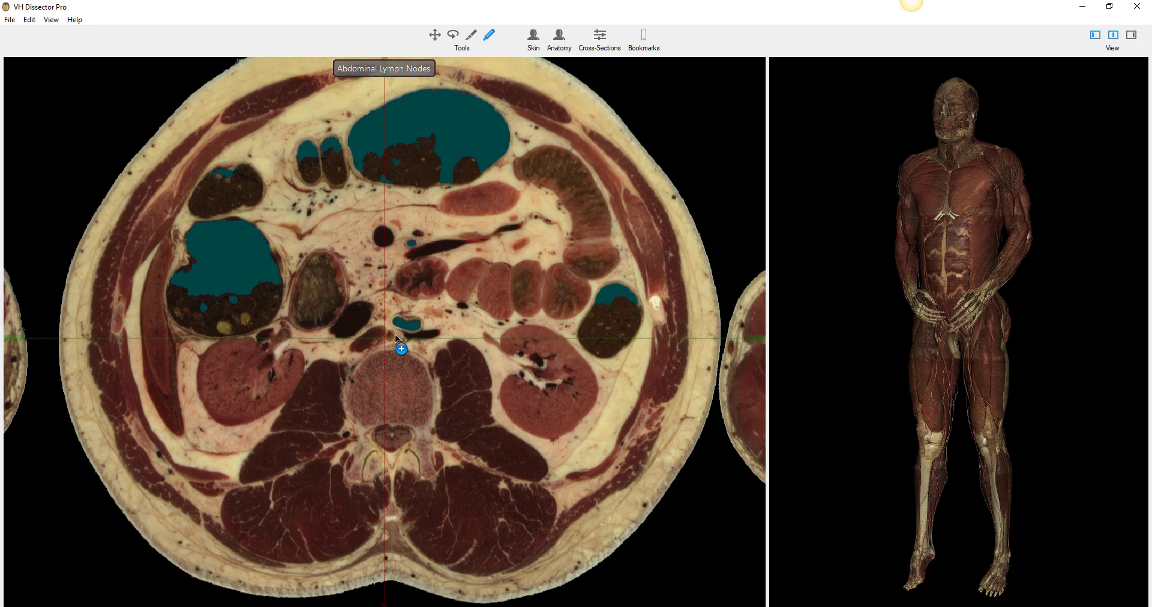
{"action": "scroll", "coordinate": [354, 318], "scroll_direction": "down", "scroll_amount": 2}
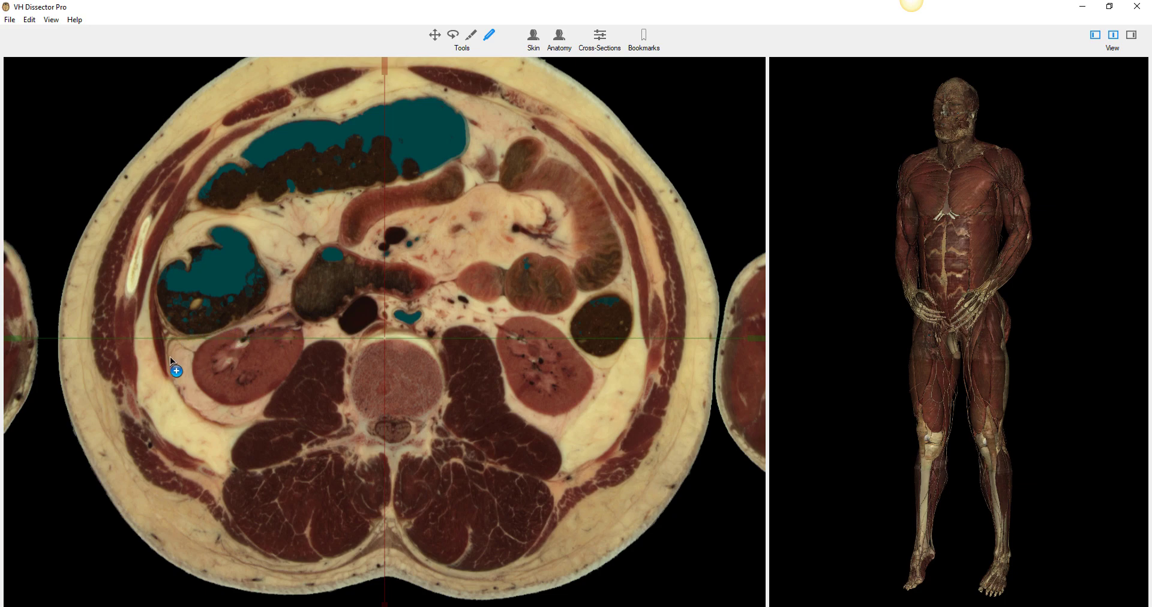
Step: Follow the right kidney upward through the axial slices, past its hilum, to its upper part
{"action": "scroll", "coordinate": [225, 381], "scroll_direction": "down", "scroll_amount": 8}
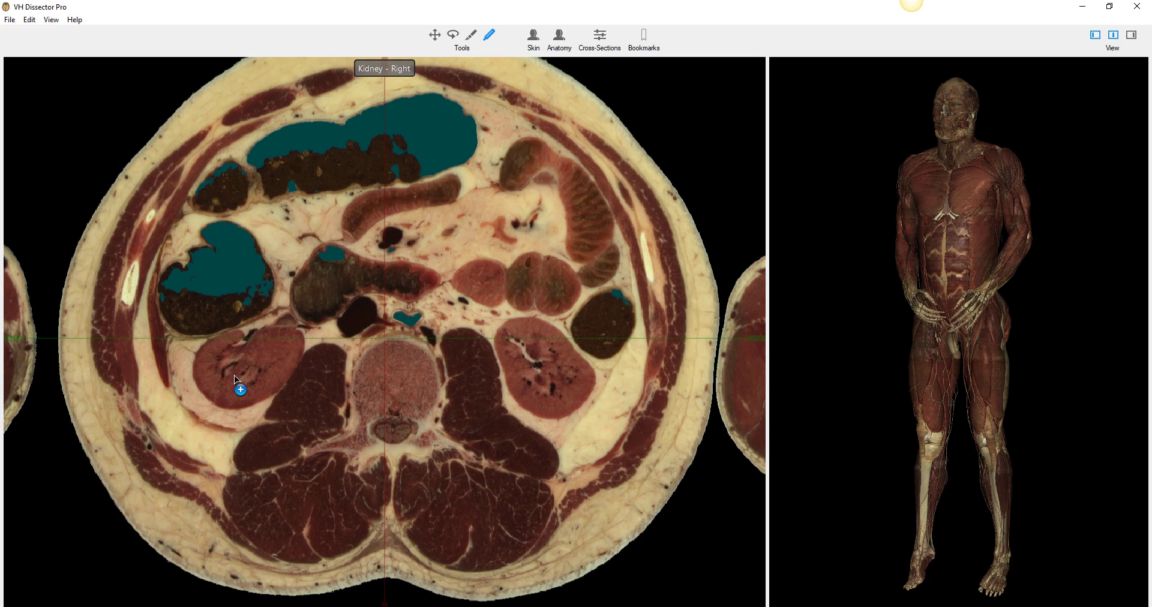
{"action": "scroll", "coordinate": [229, 389], "scroll_direction": "down", "scroll_amount": 8}
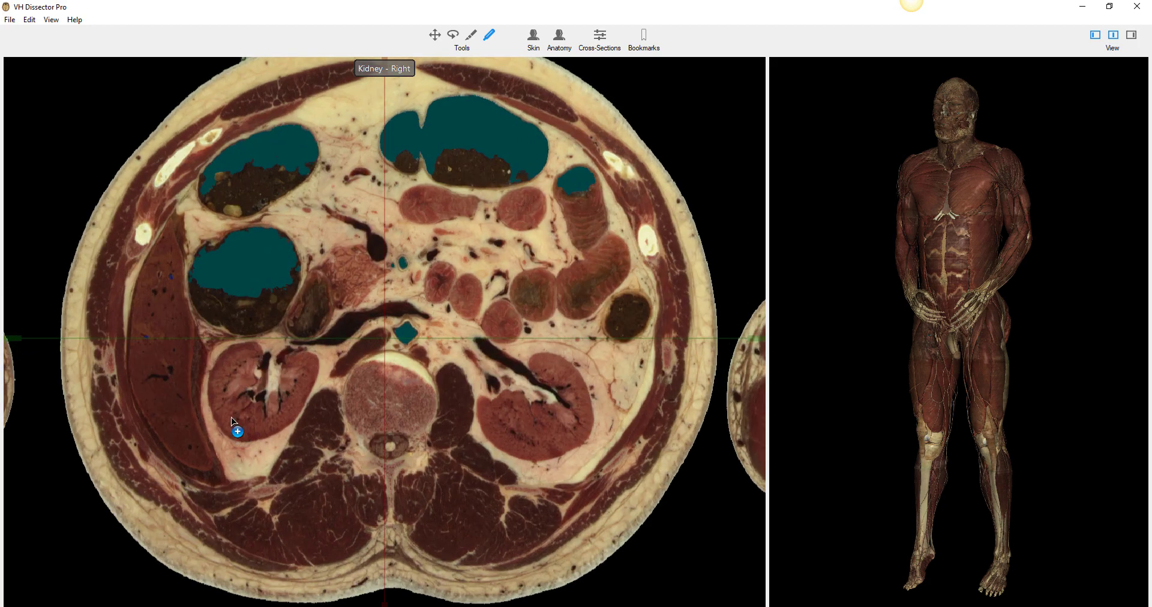
{"action": "scroll", "coordinate": [228, 420], "scroll_direction": "down", "scroll_amount": 4}
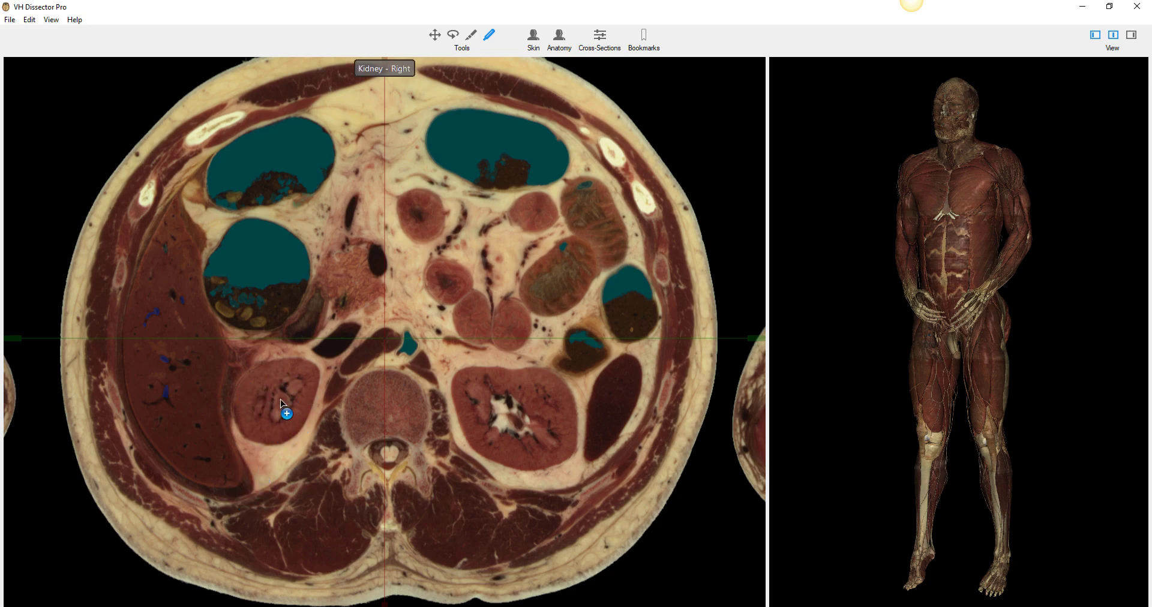
Step: Step back down along the right kidney and examine the fat layers behind it
{"action": "scroll", "coordinate": [283, 408], "scroll_direction": "down", "scroll_amount": 6}
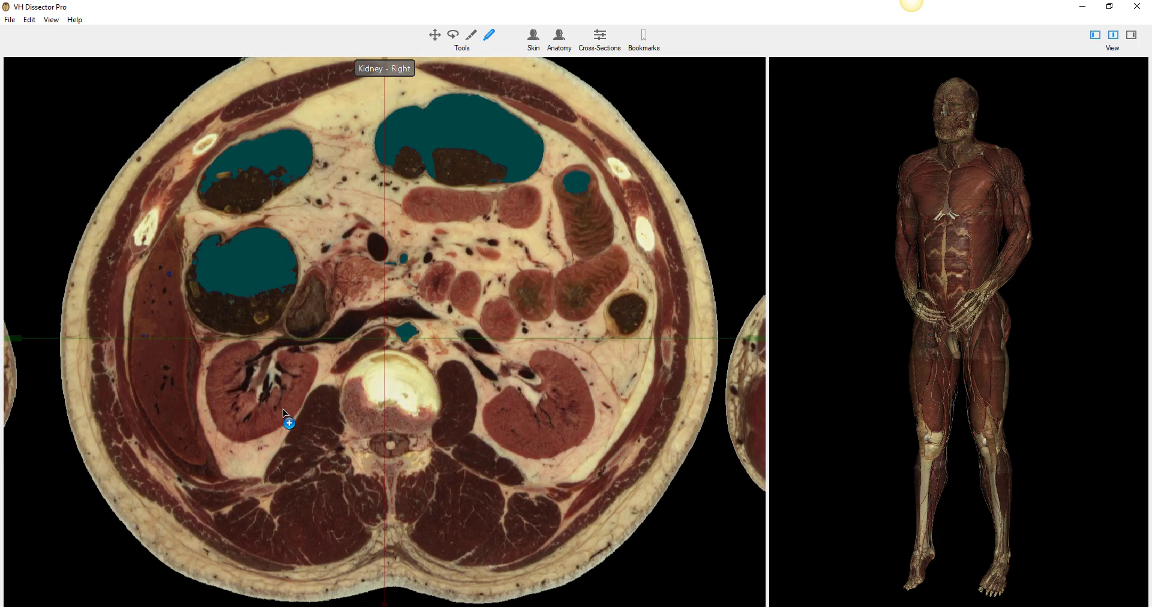
{"action": "scroll", "coordinate": [283, 409], "scroll_direction": "down", "scroll_amount": 6}
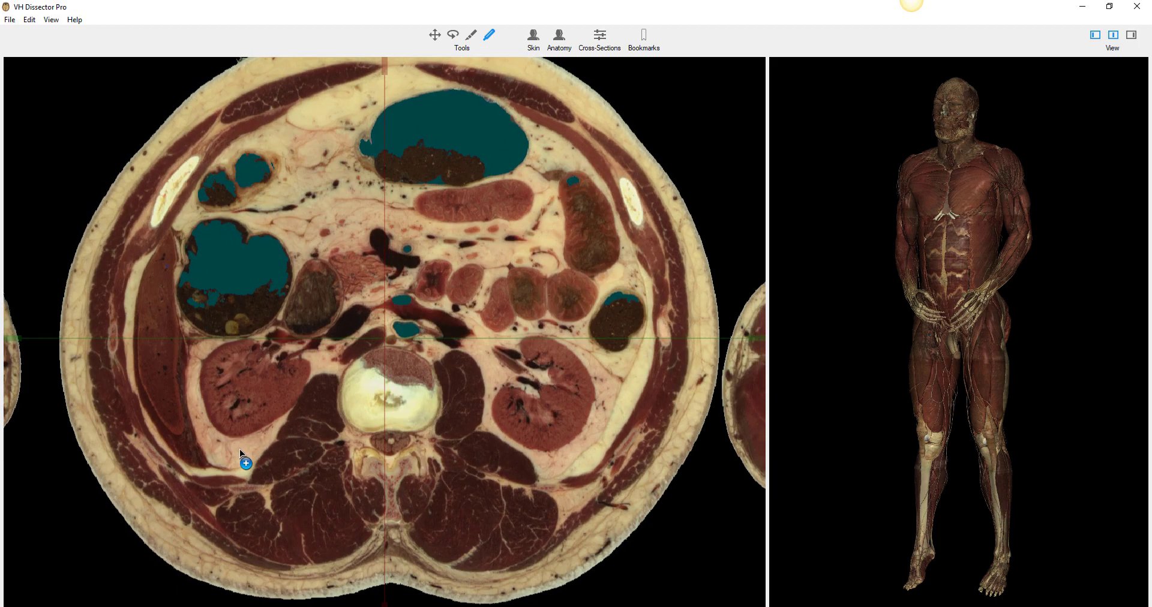
{"action": "scroll", "coordinate": [239, 449], "scroll_direction": "down", "scroll_amount": 6}
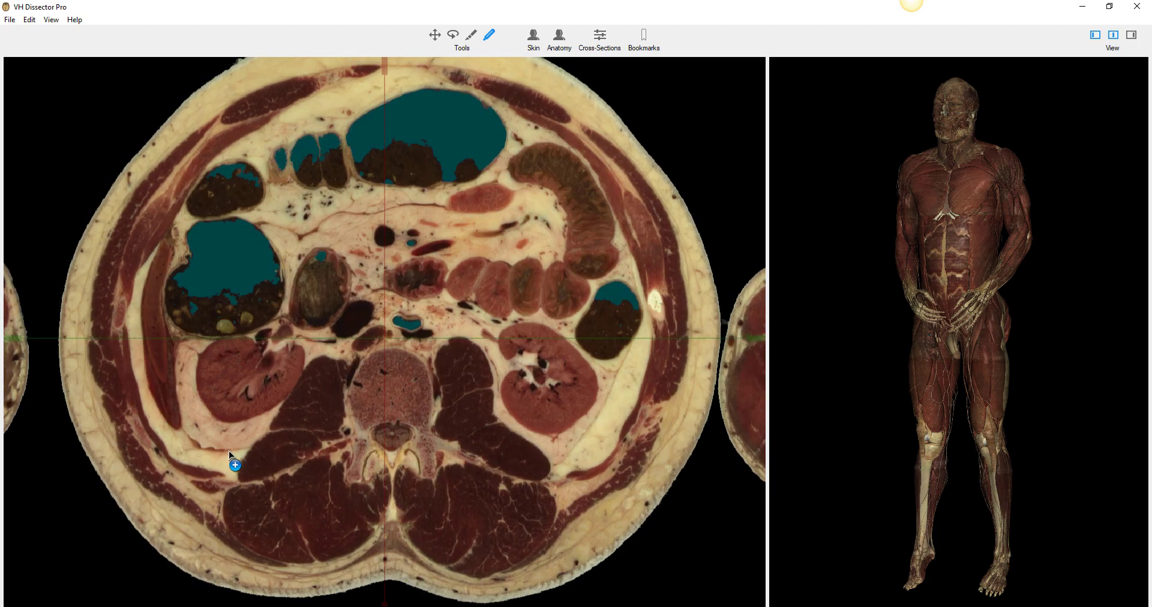
{"action": "scroll", "coordinate": [230, 444], "scroll_direction": "down", "scroll_amount": 6}
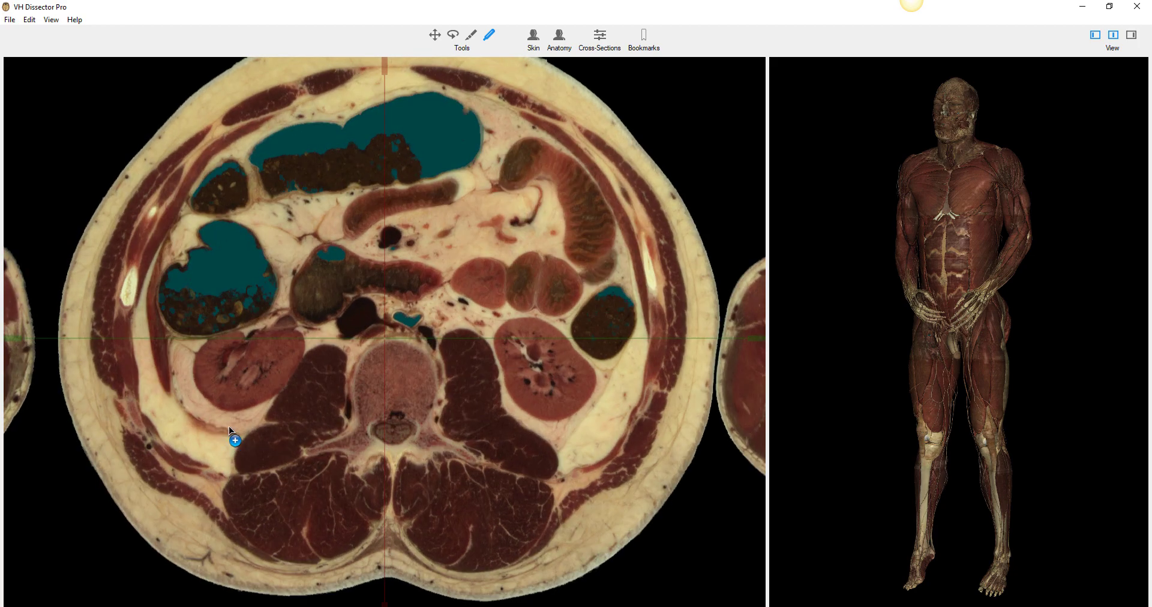
Step: Follow both kidneys down through the lower axial slices and examine the fat surrounding them
{"action": "scroll", "coordinate": [230, 427], "scroll_direction": "down", "scroll_amount": 3}
{"action": "scroll", "coordinate": [230, 417], "scroll_direction": "down", "scroll_amount": 2}
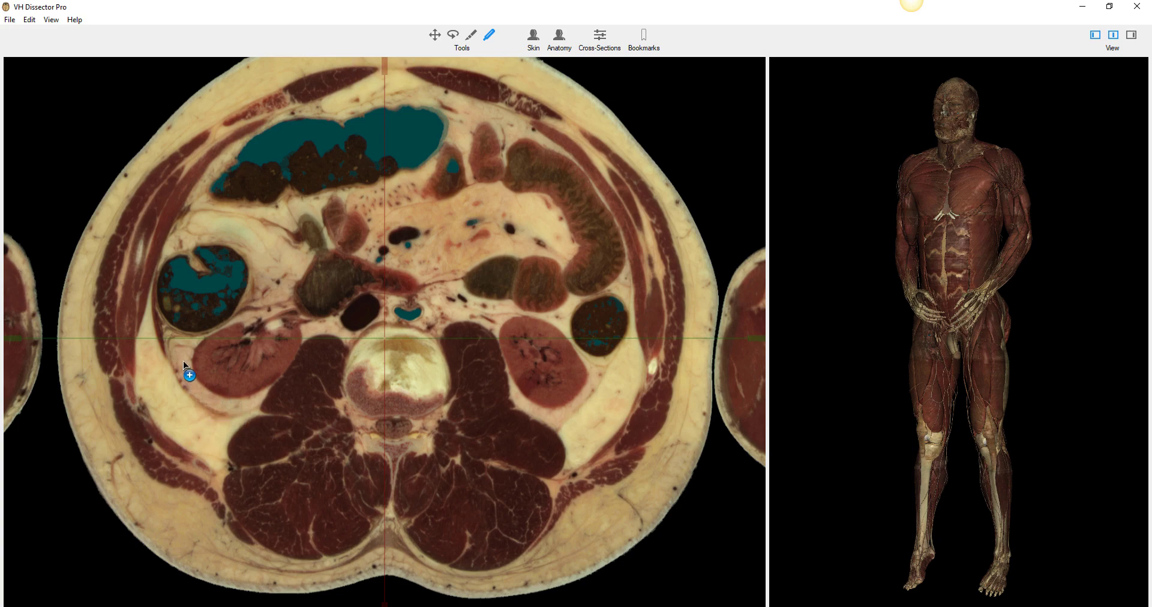
{"action": "scroll", "coordinate": [180, 354], "scroll_direction": "down", "scroll_amount": 3}
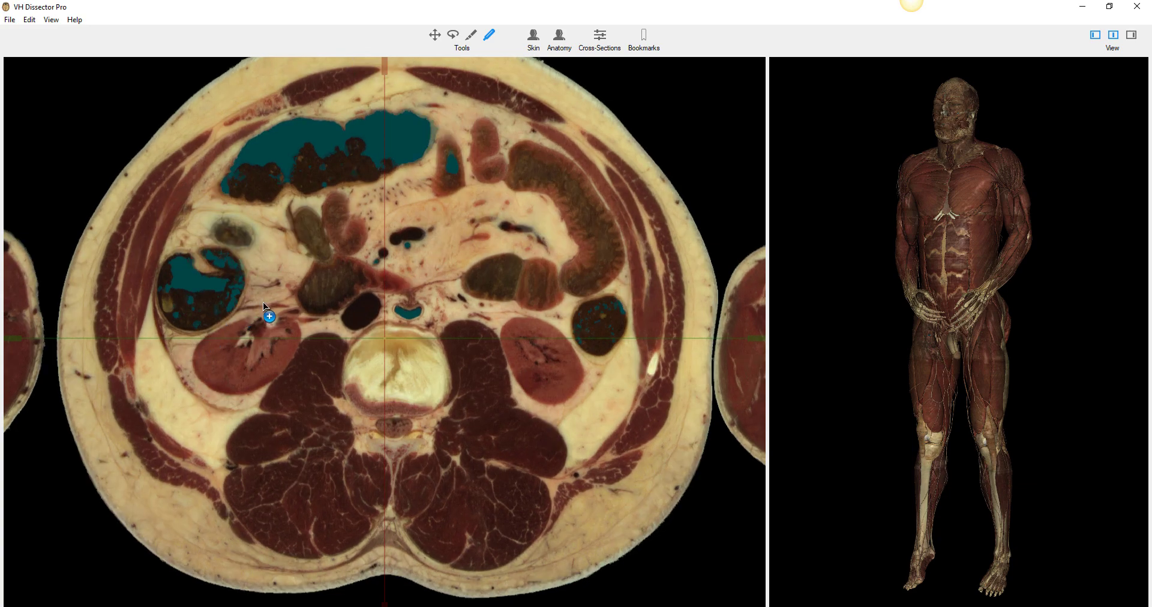
{"action": "mouse_move", "coordinate": [185, 330]}
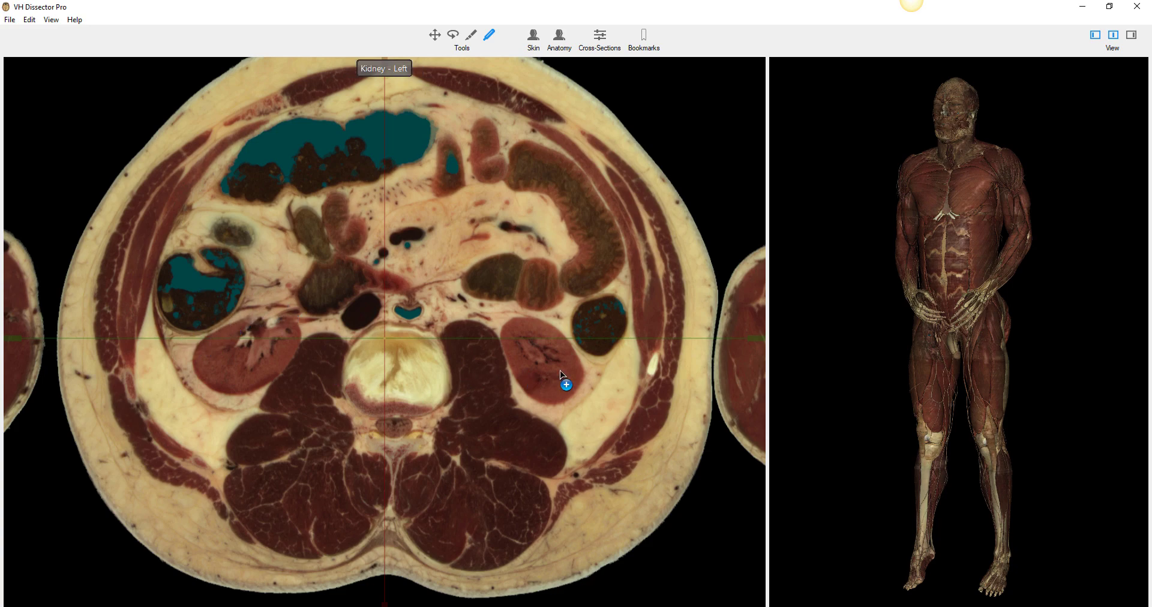
{"action": "scroll", "coordinate": [611, 374], "scroll_direction": "down", "scroll_amount": 3}
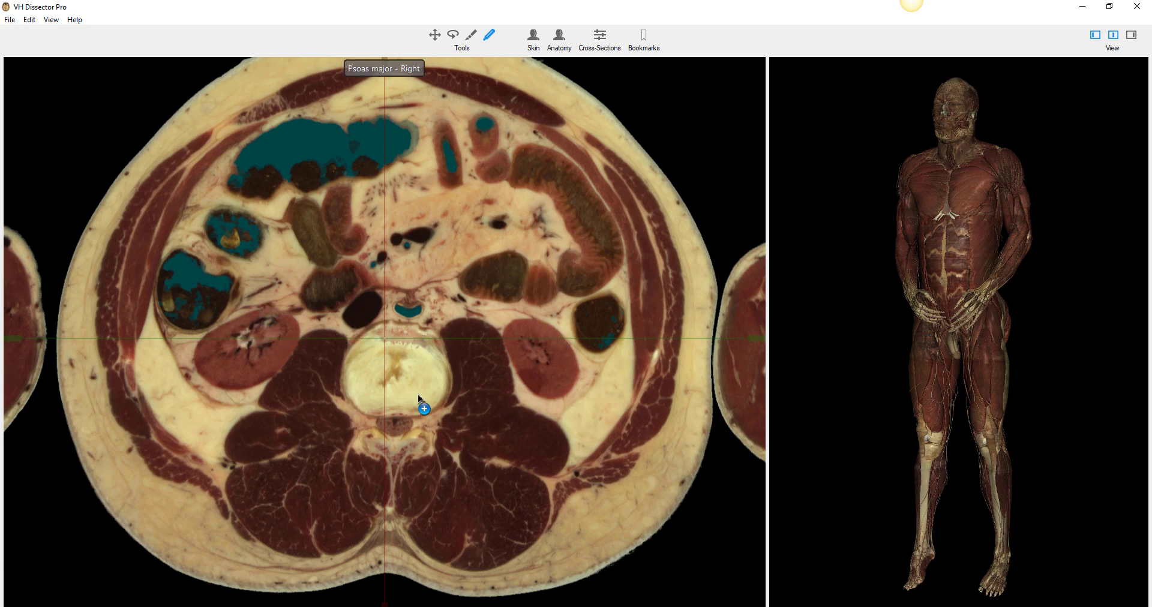
Step: Move up through the axial slices from the lower kidneys, past the left renal pelvis and renal veins, to the pancreas
{"action": "scroll", "coordinate": [540, 349], "scroll_direction": "up", "scroll_amount": 10}
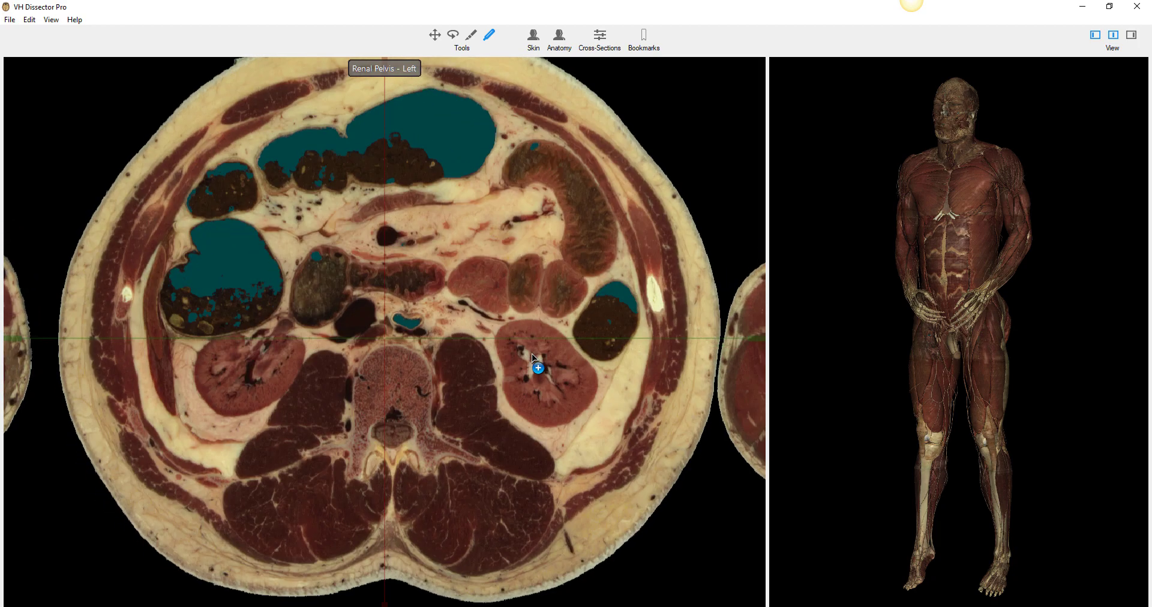
{"action": "scroll", "coordinate": [537, 366], "scroll_direction": "up", "scroll_amount": 10}
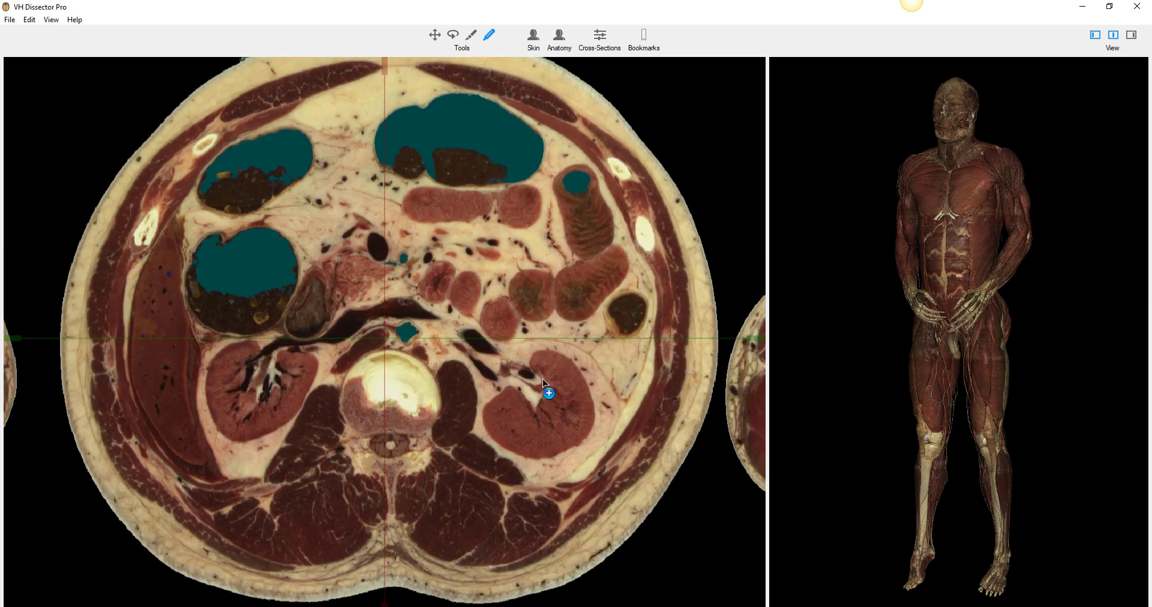
{"action": "scroll", "coordinate": [543, 379], "scroll_direction": "up", "scroll_amount": 10}
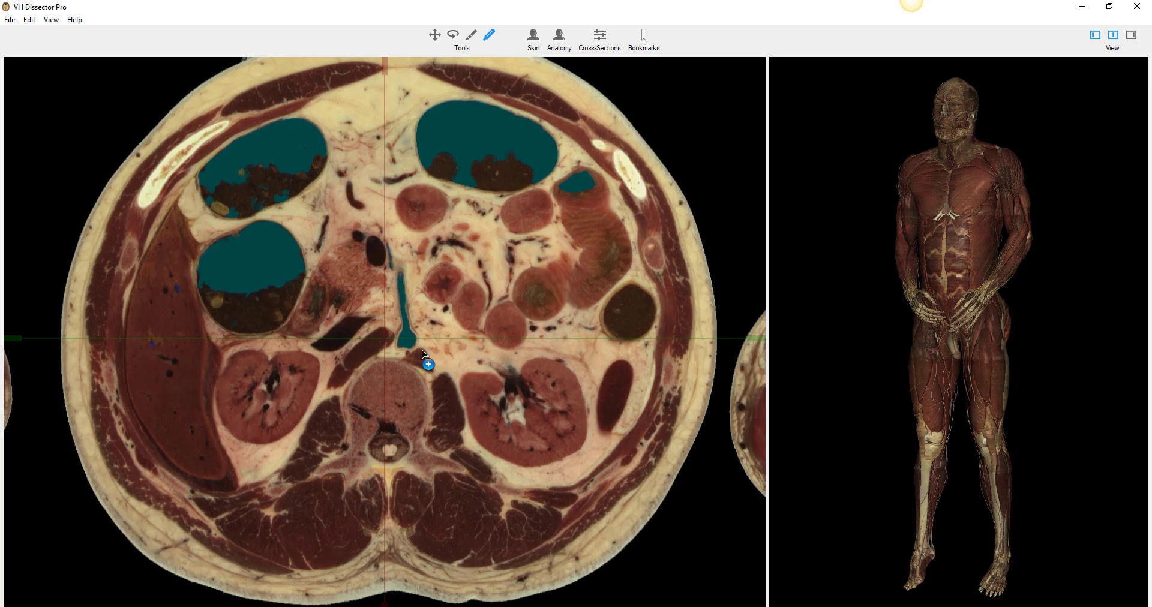
{"action": "scroll", "coordinate": [422, 350], "scroll_direction": "up", "scroll_amount": 10}
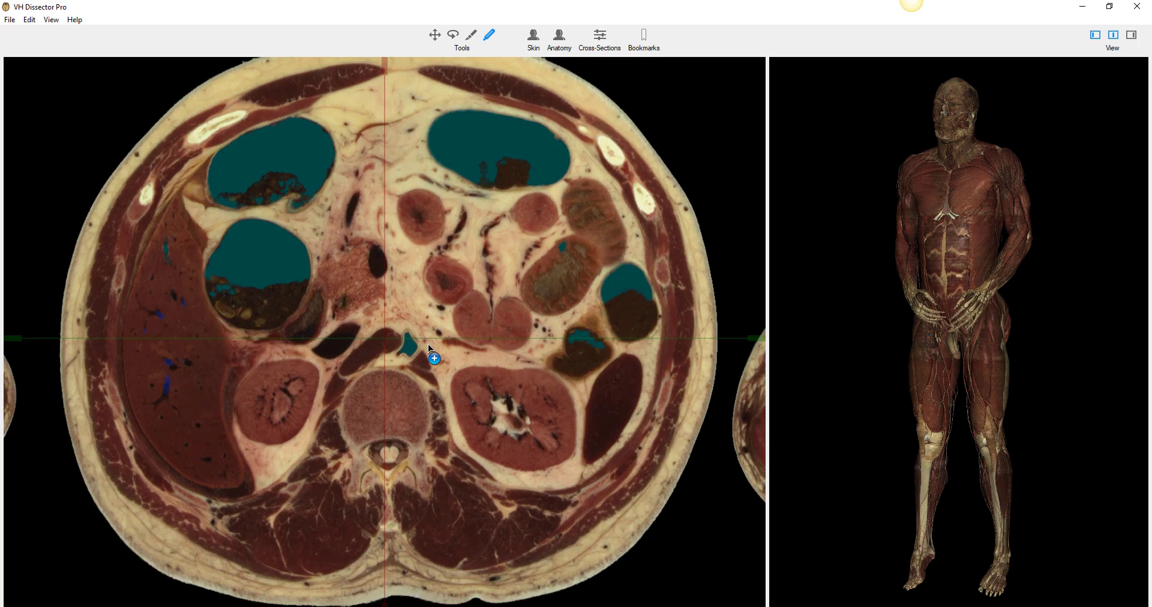
{"action": "scroll", "coordinate": [427, 344], "scroll_direction": "up", "scroll_amount": 10}
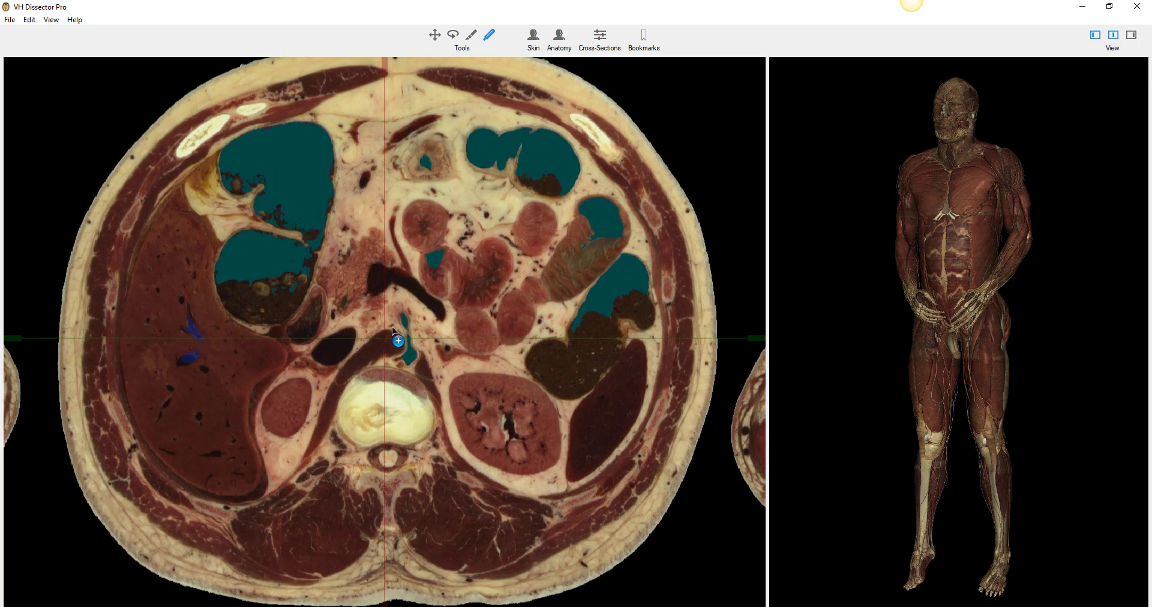
{"action": "scroll", "coordinate": [393, 329], "scroll_direction": "up", "scroll_amount": 10}
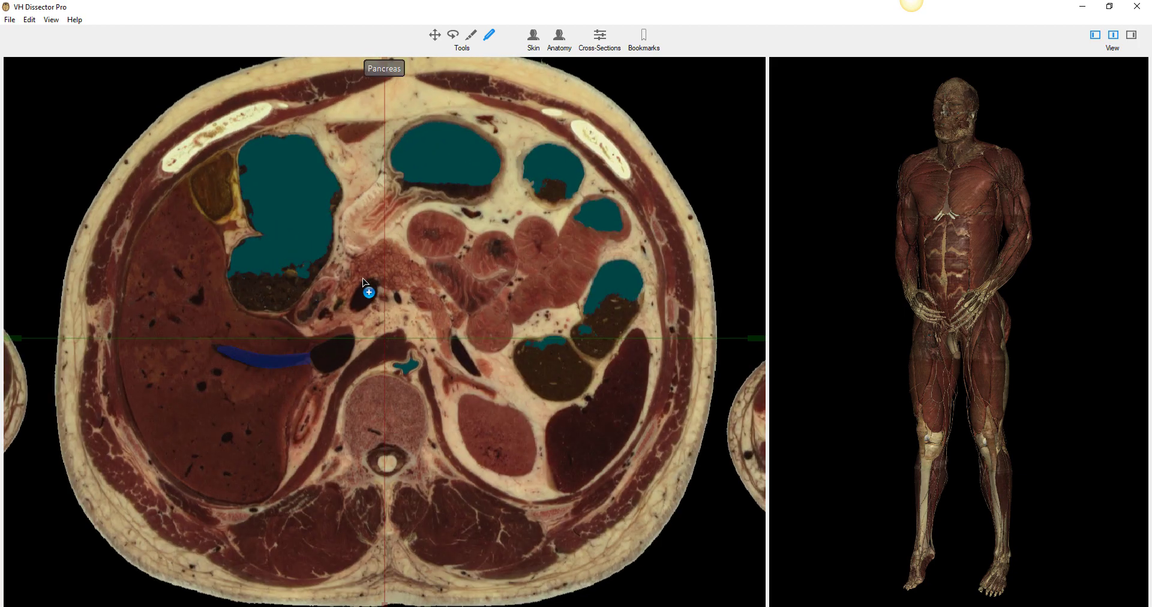
Step: Trace the pancreas up to its tail near the spleen, and examine its body and the bile duct in neighbouring slices
{"action": "scroll", "coordinate": [363, 282], "scroll_direction": "up", "scroll_amount": 10}
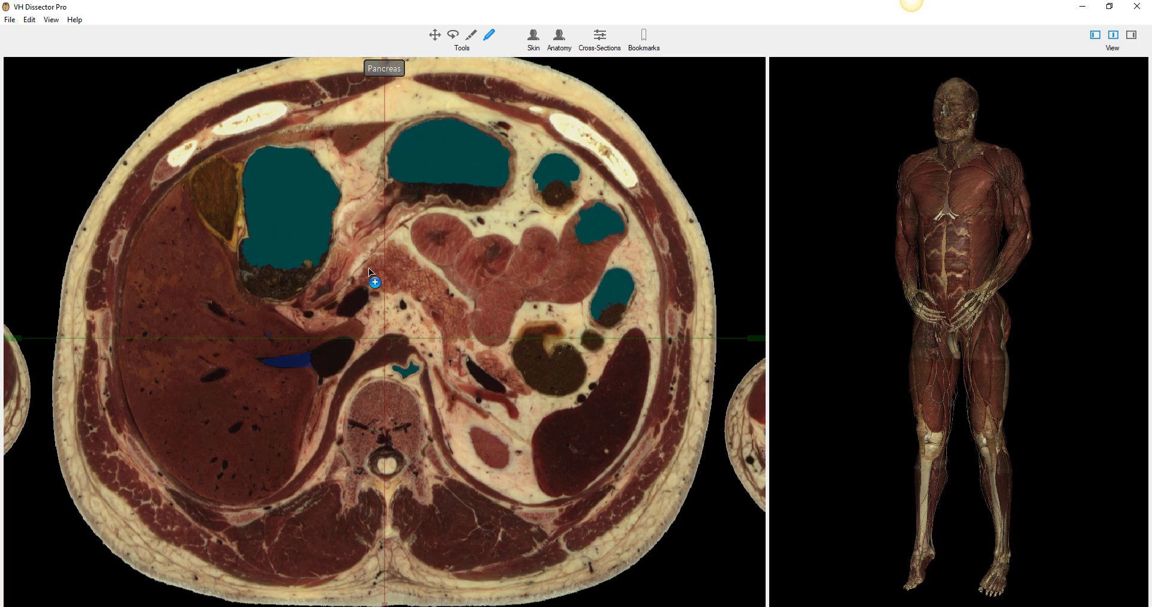
{"action": "scroll", "coordinate": [368, 271], "scroll_direction": "up", "scroll_amount": 10}
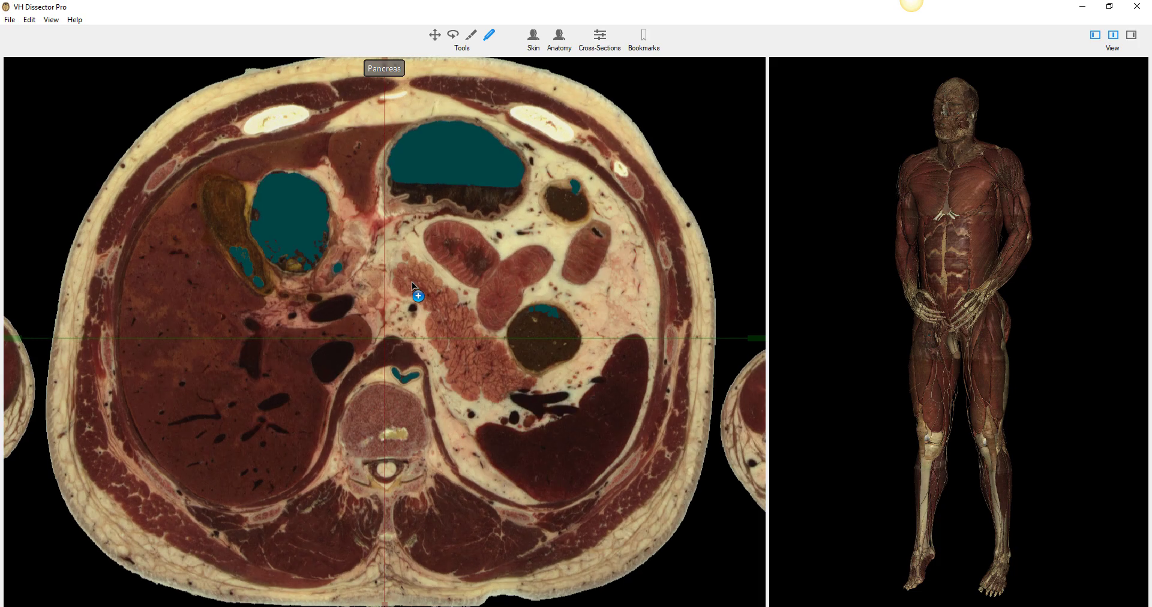
{"action": "scroll", "coordinate": [416, 283], "scroll_direction": "up", "scroll_amount": 10}
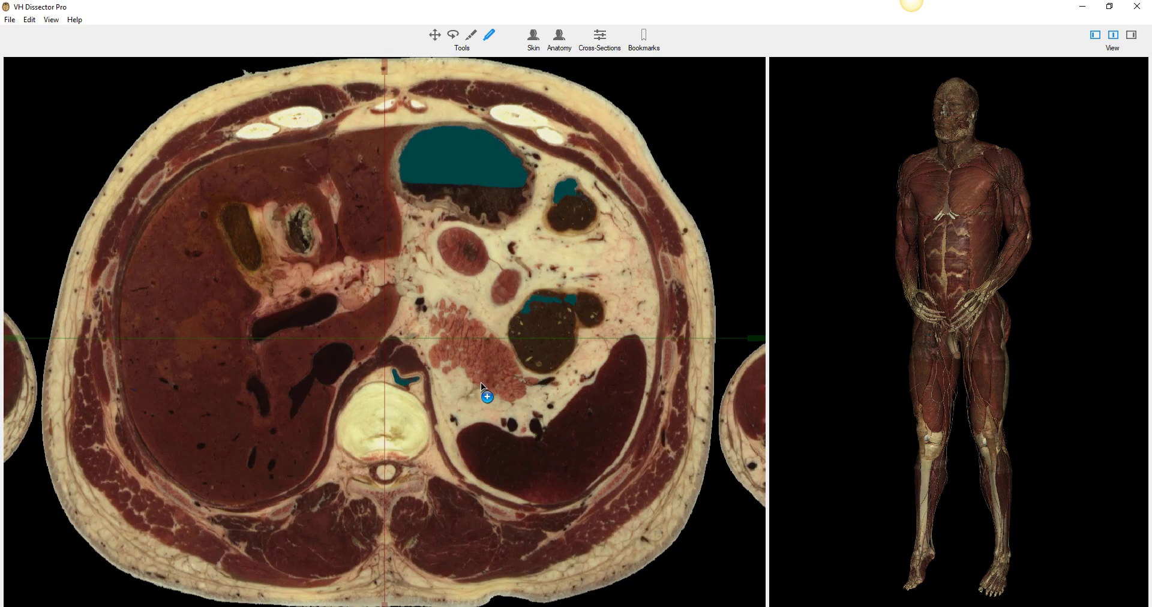
{"action": "scroll", "coordinate": [480, 383], "scroll_direction": "down", "scroll_amount": 10}
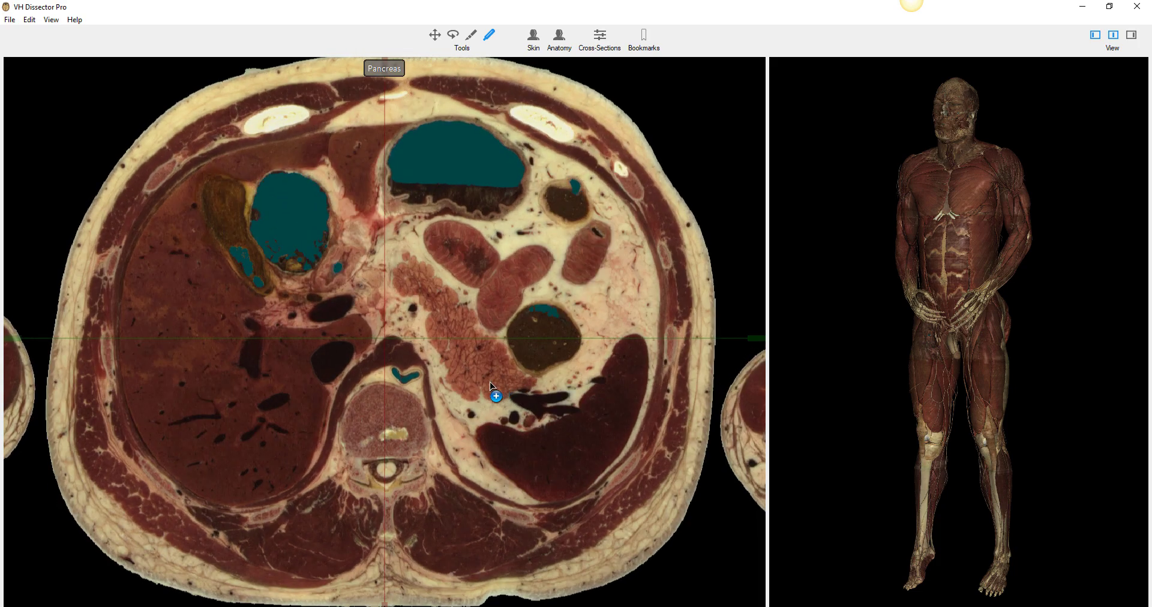
{"action": "scroll", "coordinate": [490, 382], "scroll_direction": "down", "scroll_amount": 5}
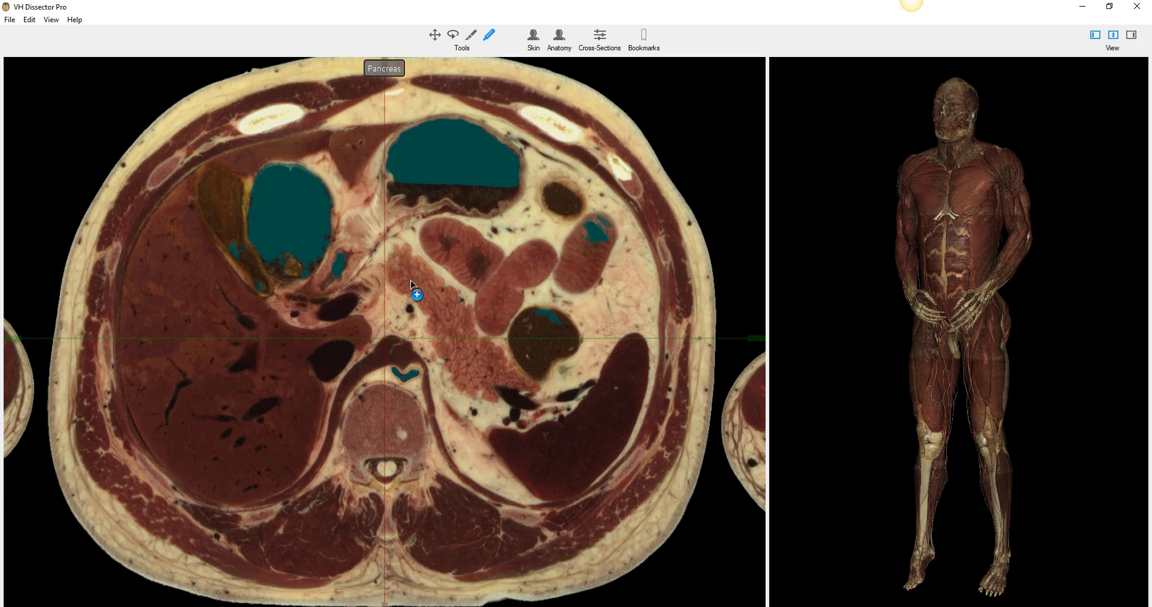
{"action": "scroll", "coordinate": [419, 336], "scroll_direction": "down", "scroll_amount": 2}
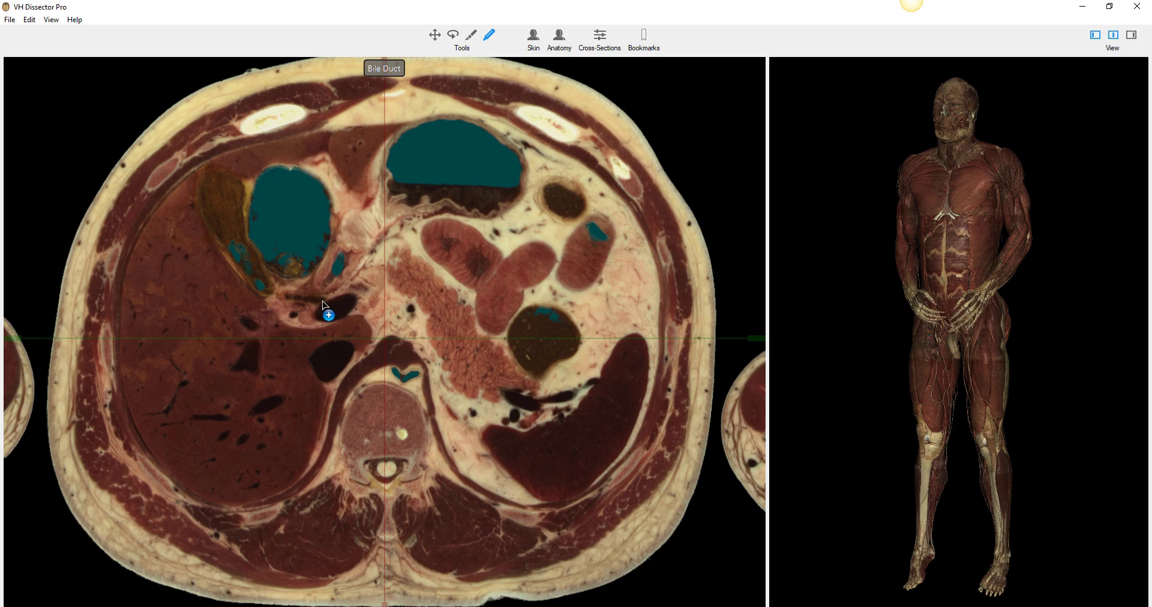
Step: Follow the aorta downward past the diaphragm to where the celiac trunk arises
{"action": "scroll", "coordinate": [359, 297], "scroll_direction": "down", "scroll_amount": 10}
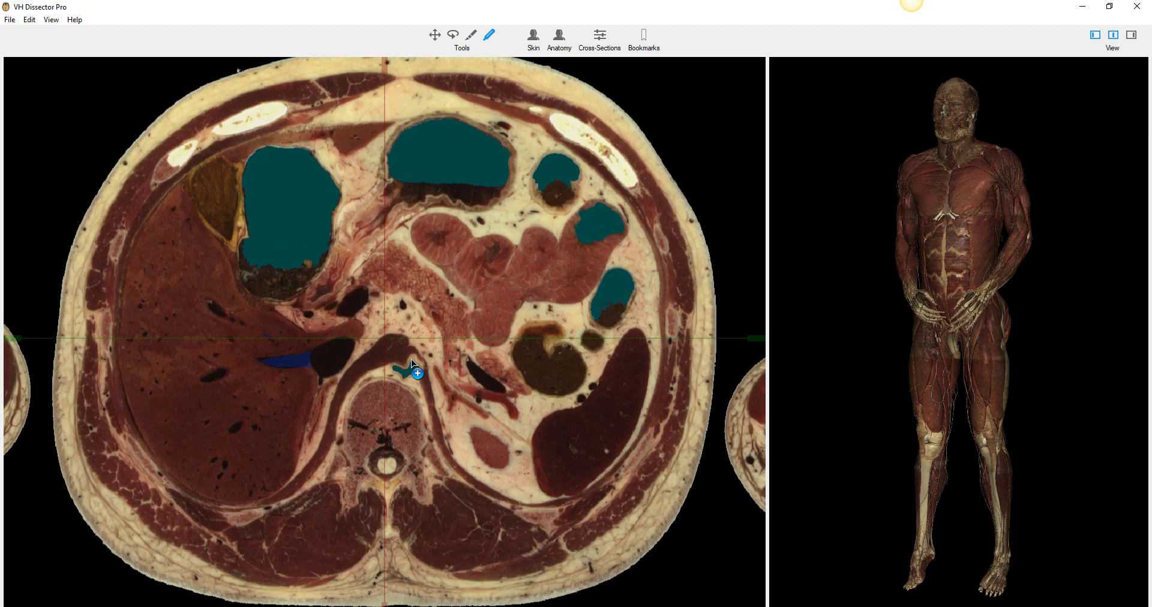
{"action": "scroll", "coordinate": [396, 362], "scroll_direction": "down", "scroll_amount": 6}
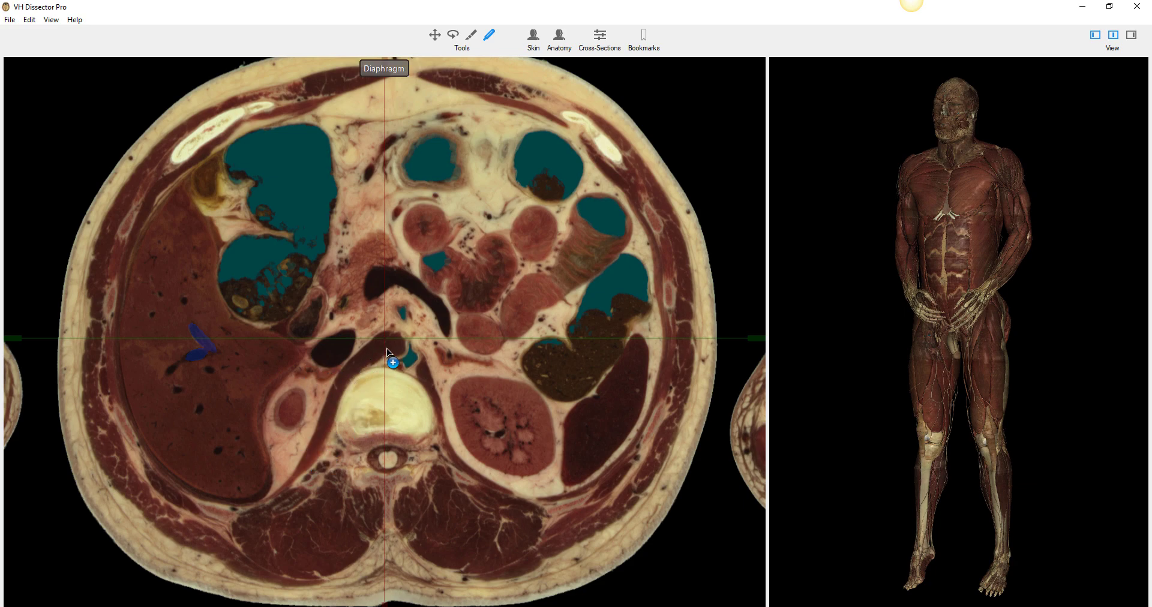
{"action": "scroll", "coordinate": [396, 372], "scroll_direction": "down", "scroll_amount": 6}
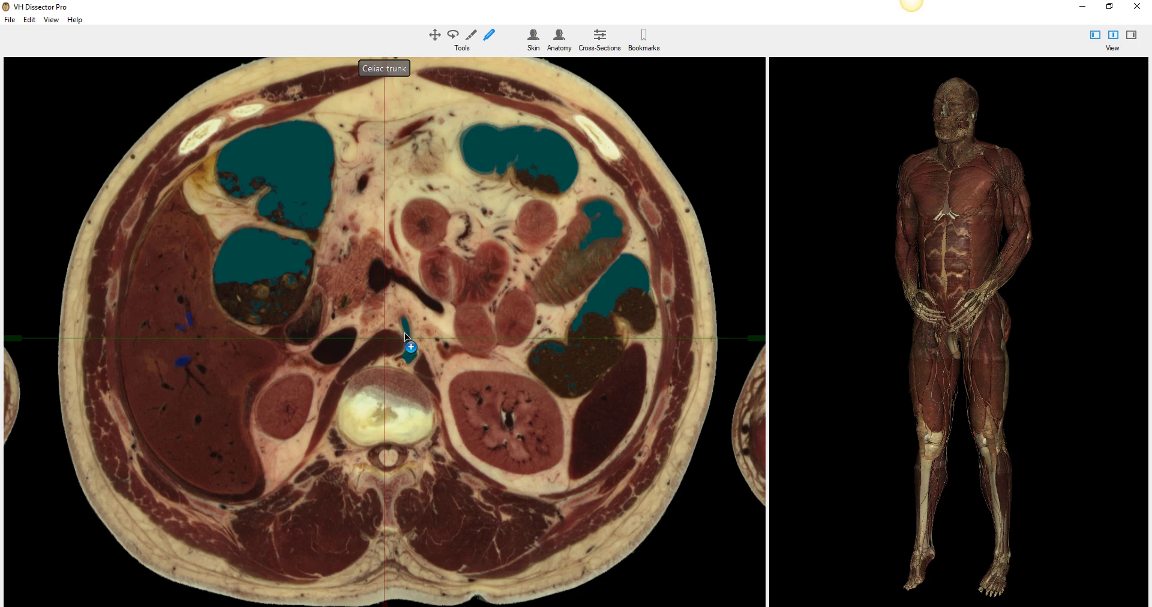
{"action": "scroll", "coordinate": [406, 336], "scroll_direction": "down", "scroll_amount": 4}
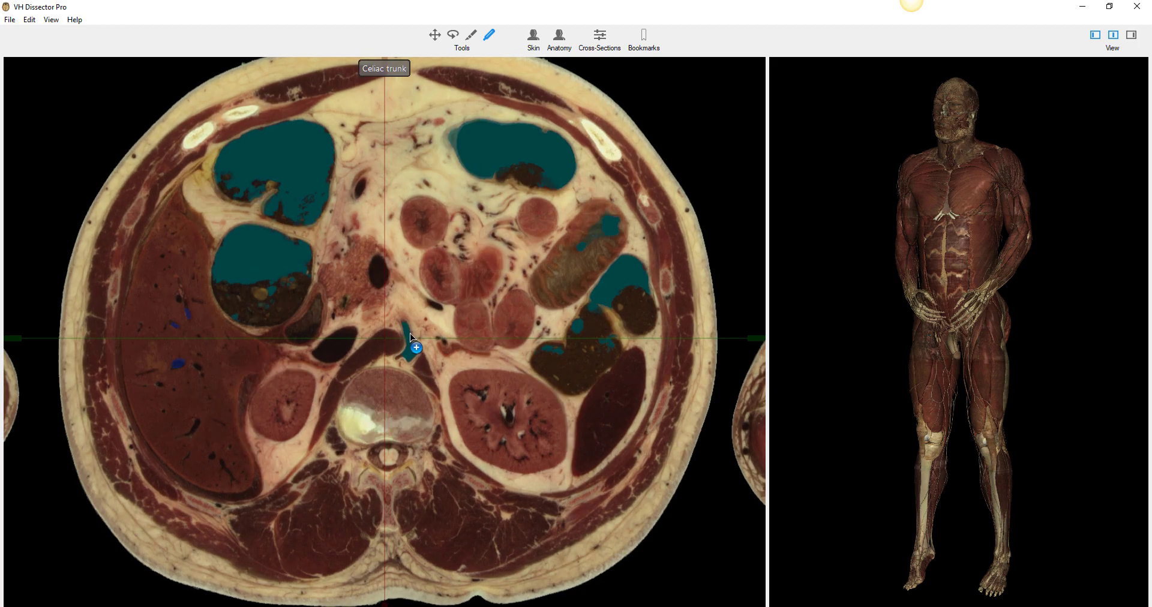
Step: Follow the celiac trunk upward to its division into the splenic artery and common hepatic artery
{"action": "scroll", "coordinate": [406, 327], "scroll_direction": "up", "scroll_amount": 6}
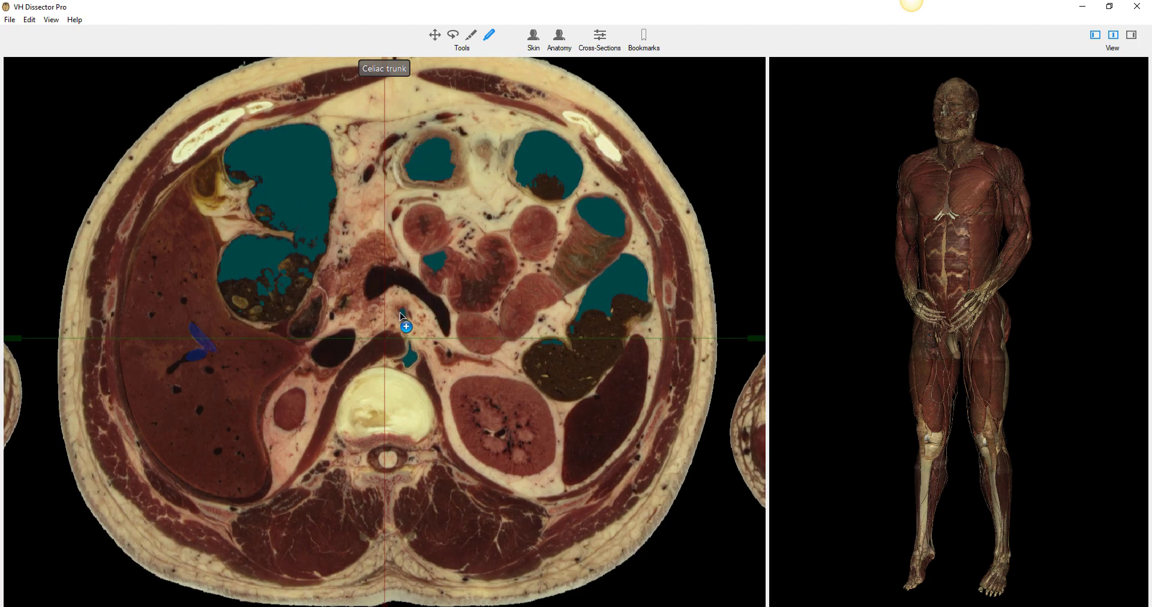
{"action": "scroll", "coordinate": [402, 312], "scroll_direction": "up", "scroll_amount": 5}
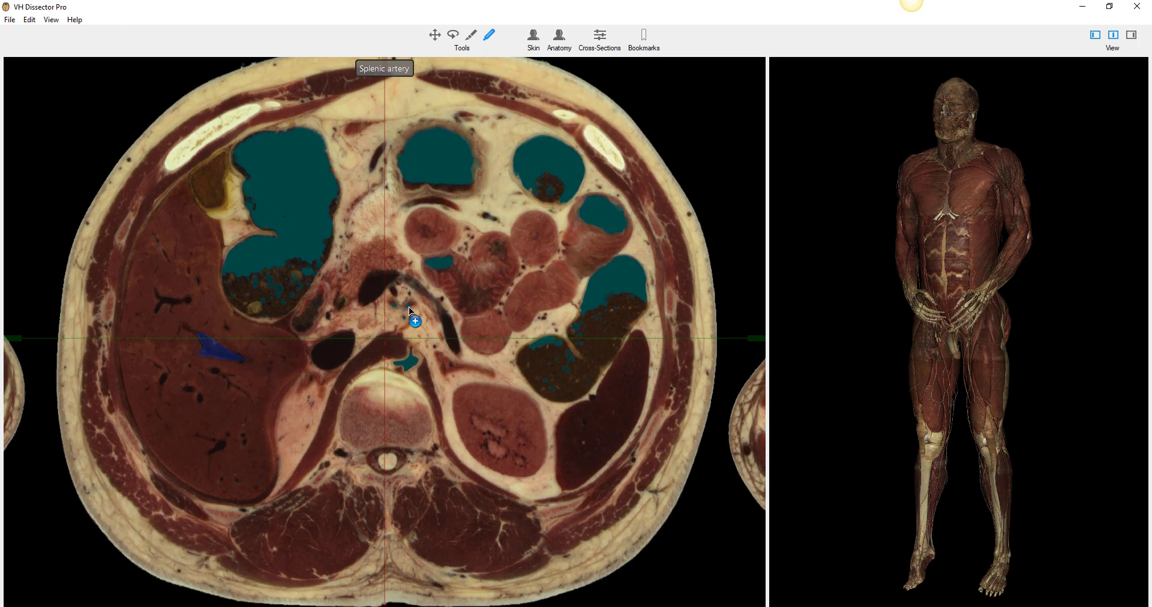
{"action": "scroll", "coordinate": [415, 304], "scroll_direction": "up", "scroll_amount": 1}
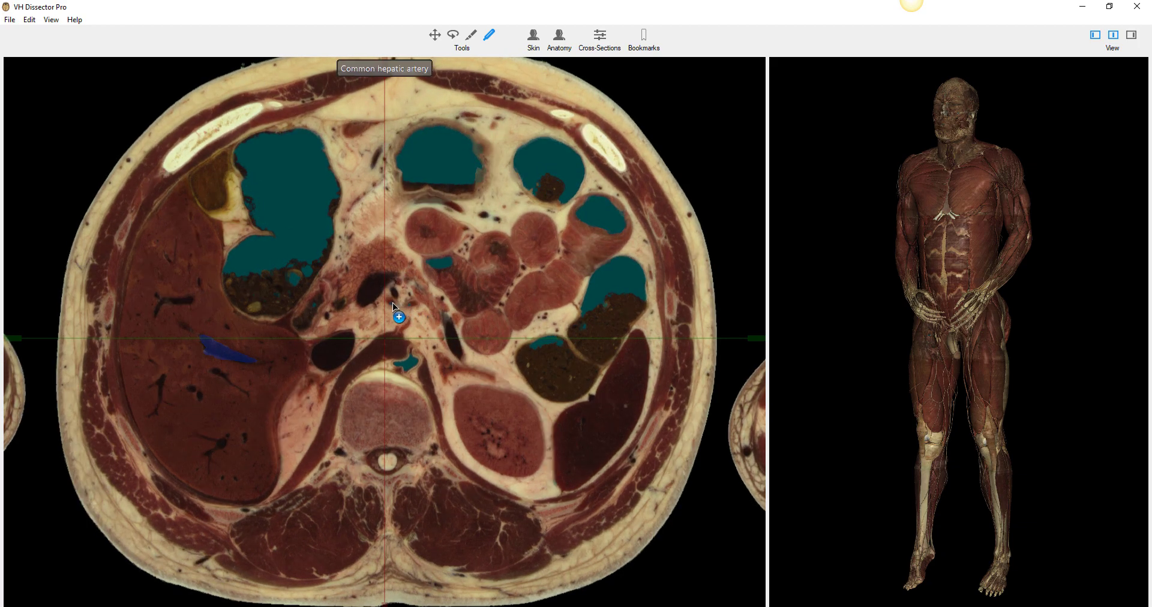
Step: Trace the splenic artery along the pancreas through neighbouring axial slices
{"action": "scroll", "coordinate": [419, 309], "scroll_direction": "up", "scroll_amount": 5}
{"action": "scroll", "coordinate": [425, 308], "scroll_direction": "up", "scroll_amount": 5}
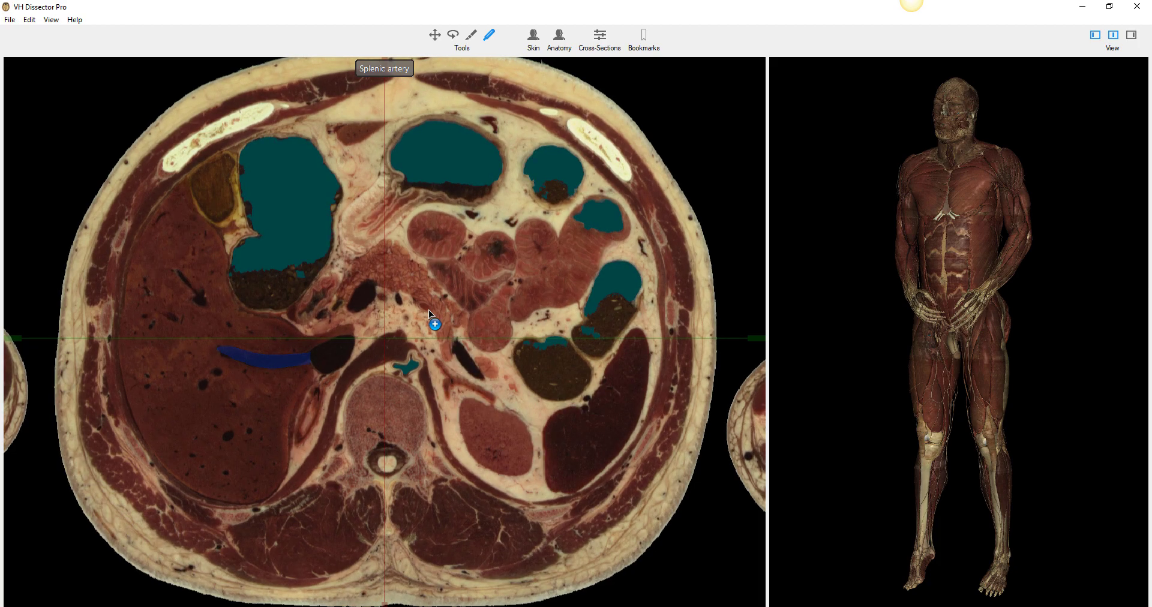
{"action": "scroll", "coordinate": [438, 324], "scroll_direction": "up", "scroll_amount": 5}
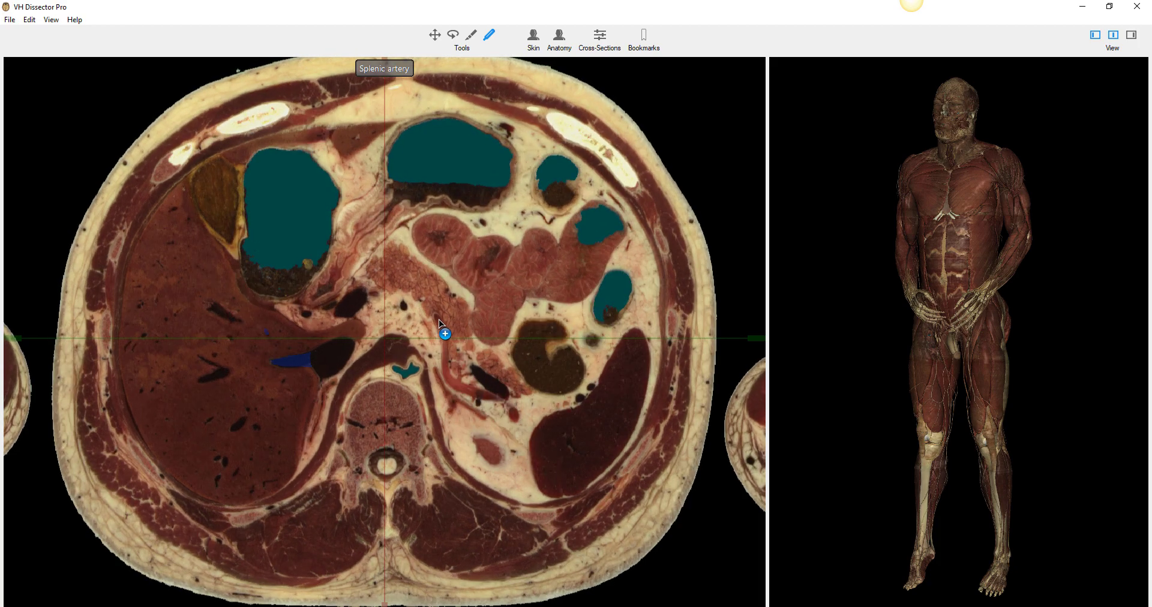
{"action": "scroll", "coordinate": [444, 358], "scroll_direction": "up", "scroll_amount": 5}
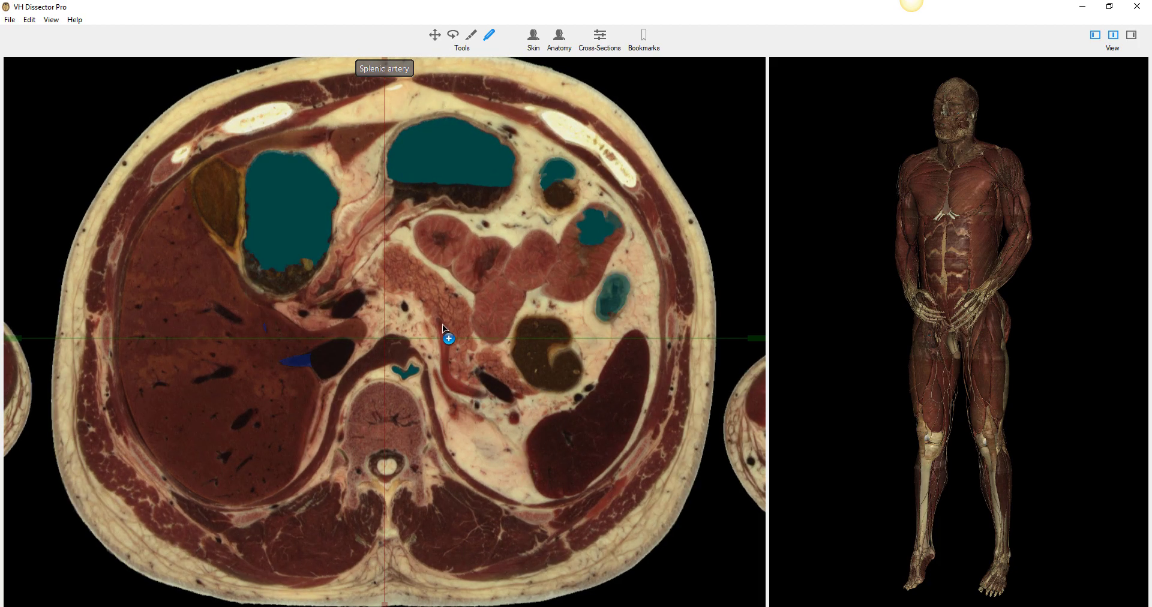
{"action": "scroll", "coordinate": [434, 320], "scroll_direction": "up", "scroll_amount": 3}
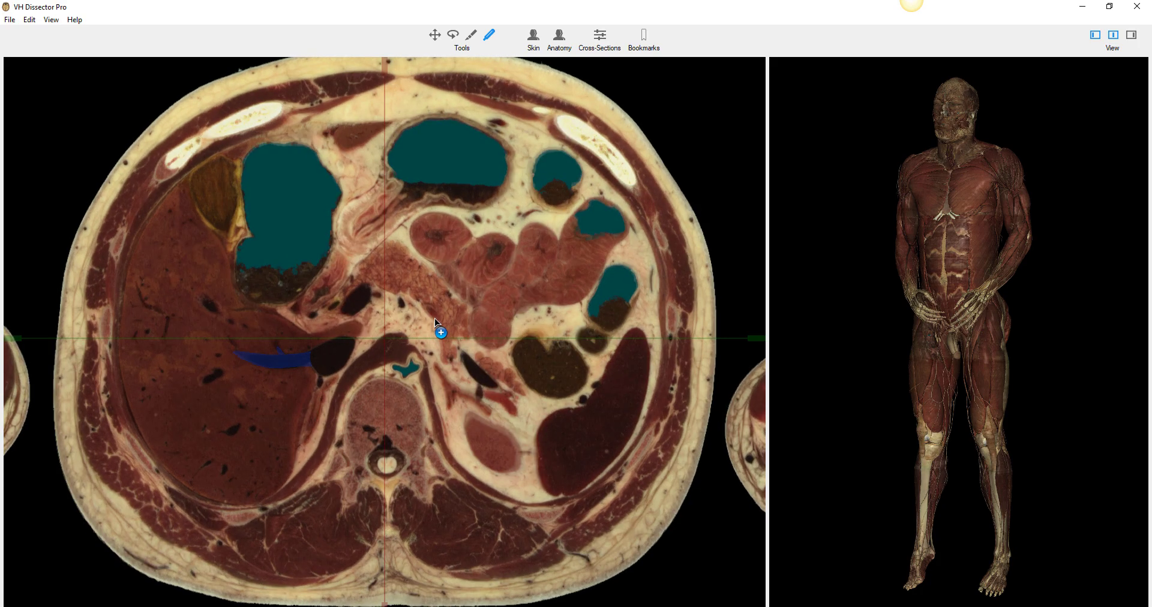
{"action": "scroll", "coordinate": [440, 330], "scroll_direction": "down", "scroll_amount": 3}
{"action": "scroll", "coordinate": [460, 384], "scroll_direction": "down", "scroll_amount": 4}
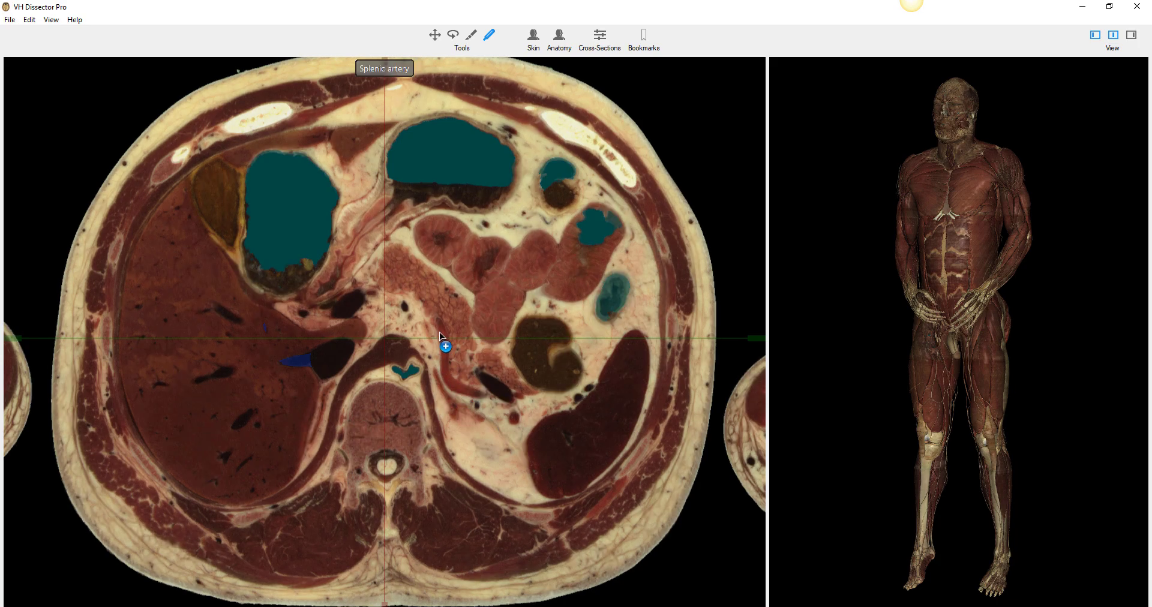
{"action": "scroll", "coordinate": [450, 386], "scroll_direction": "down", "scroll_amount": 3}
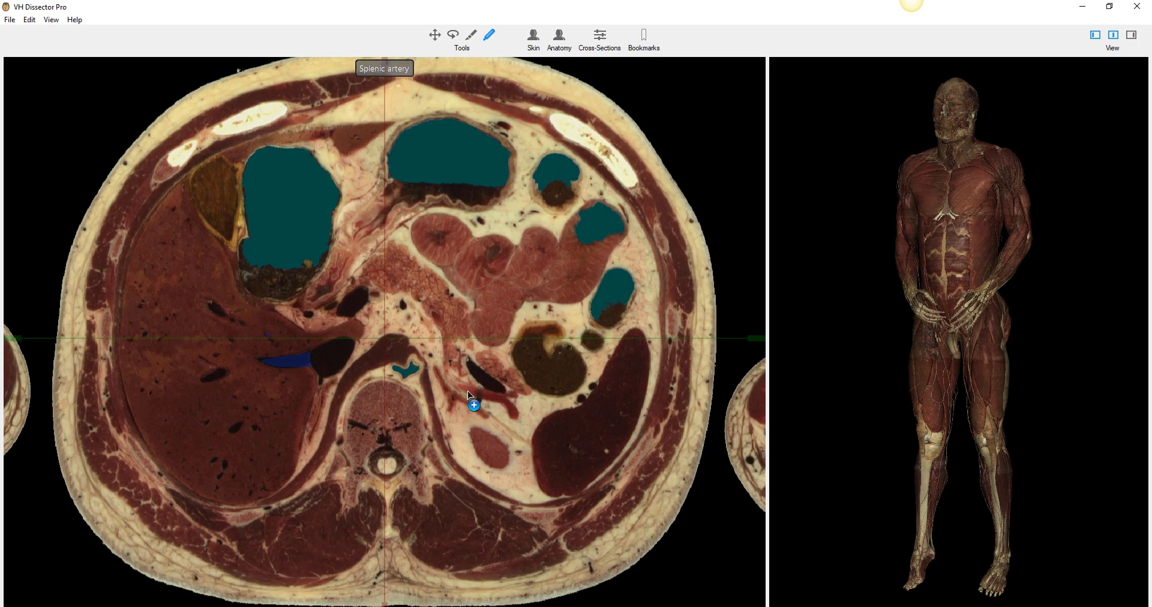
Step: Examine the splenic vein and left suprarenal gland, and relate them to the pancreas and splenic artery in neighbouring slices
{"action": "scroll", "coordinate": [482, 377], "scroll_direction": "down", "scroll_amount": 4}
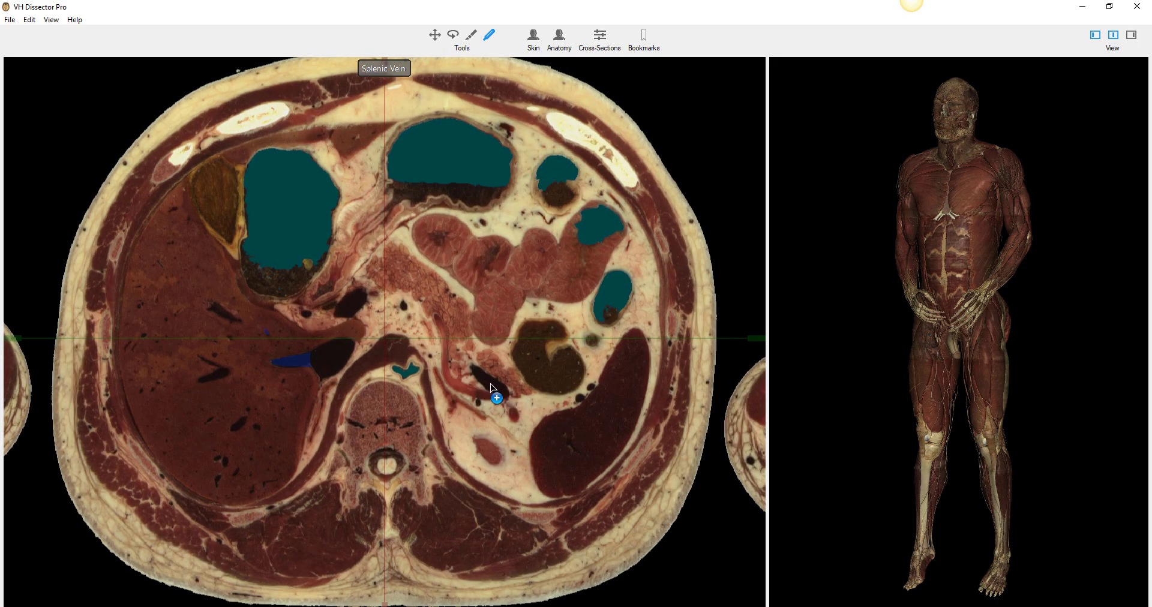
{"action": "scroll", "coordinate": [521, 409], "scroll_direction": "down", "scroll_amount": 5}
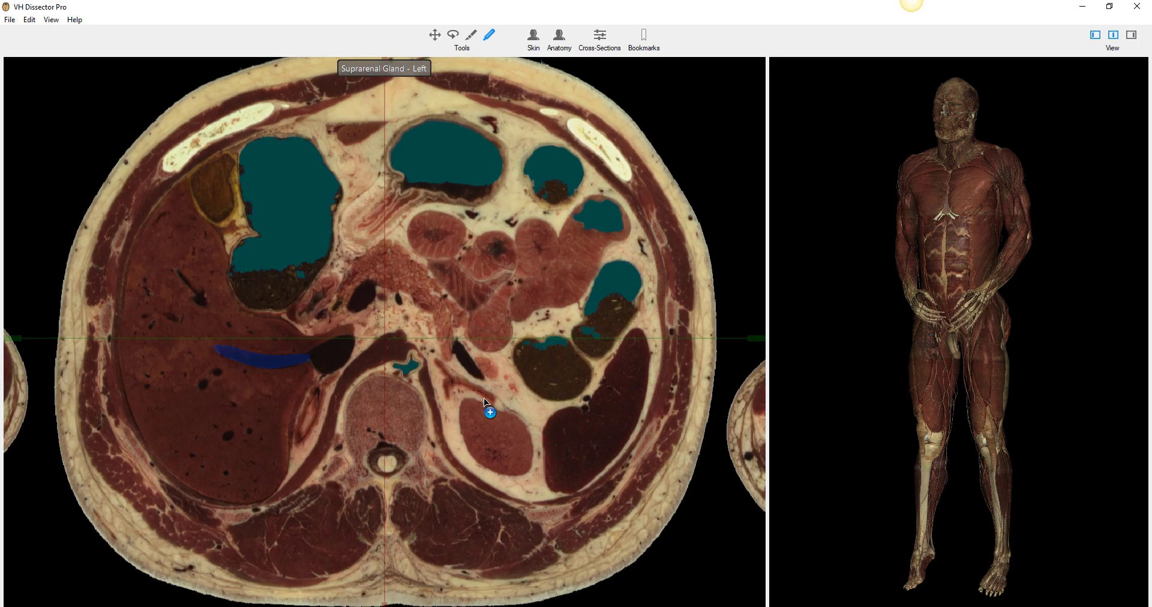
{"action": "scroll", "coordinate": [493, 392], "scroll_direction": "up", "scroll_amount": 8}
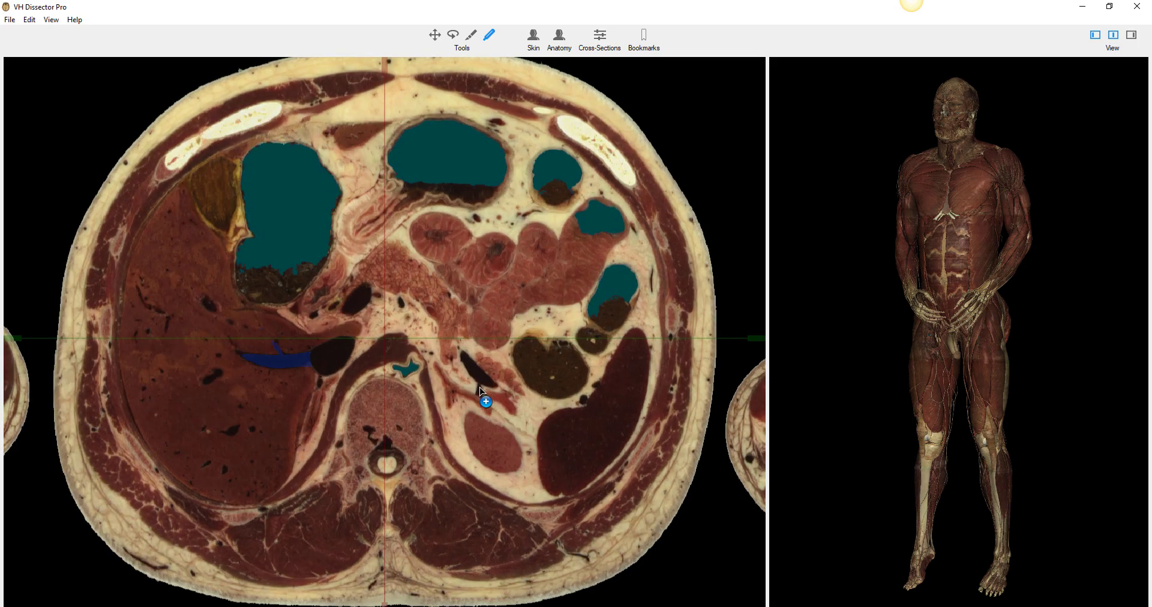
{"action": "scroll", "coordinate": [445, 343], "scroll_direction": "up", "scroll_amount": 6}
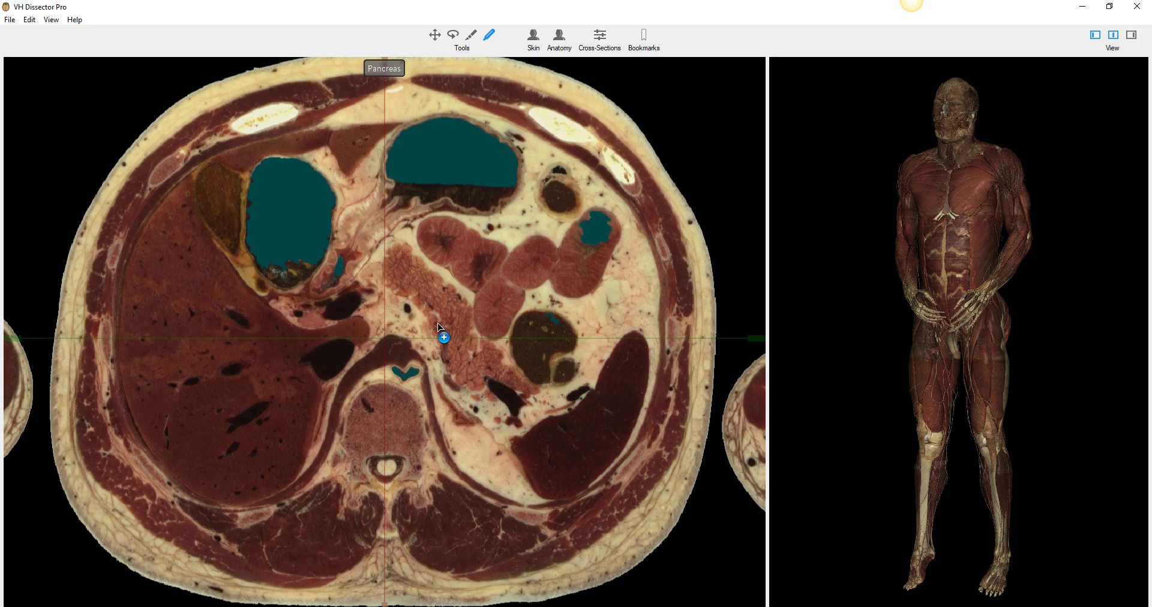
{"action": "scroll", "coordinate": [433, 325], "scroll_direction": "up", "scroll_amount": 6}
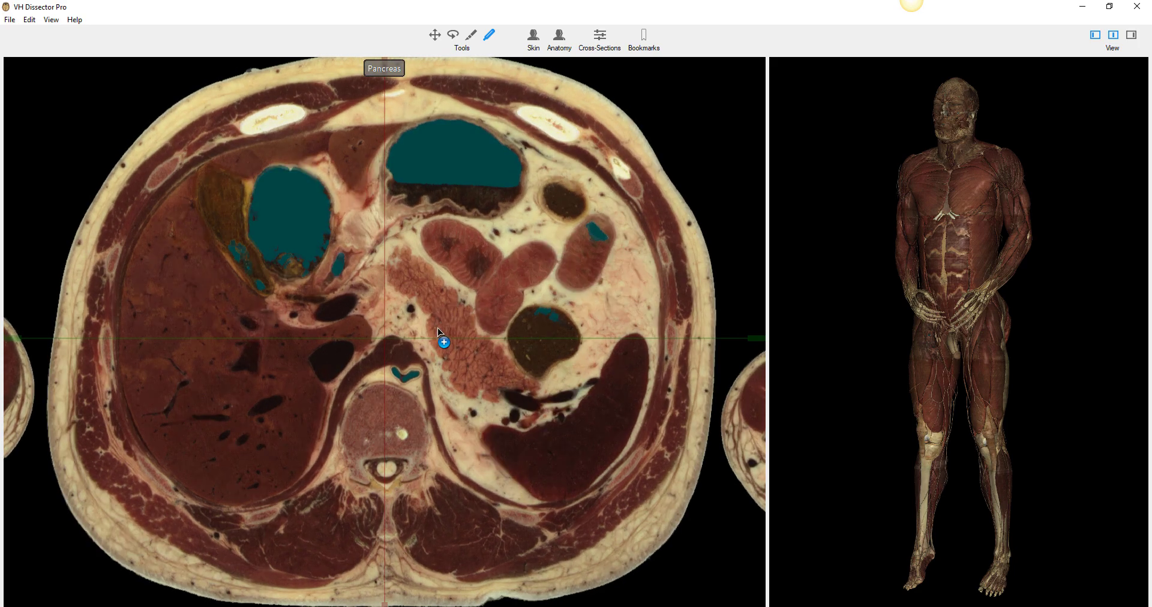
{"action": "scroll", "coordinate": [441, 326], "scroll_direction": "down", "scroll_amount": 6}
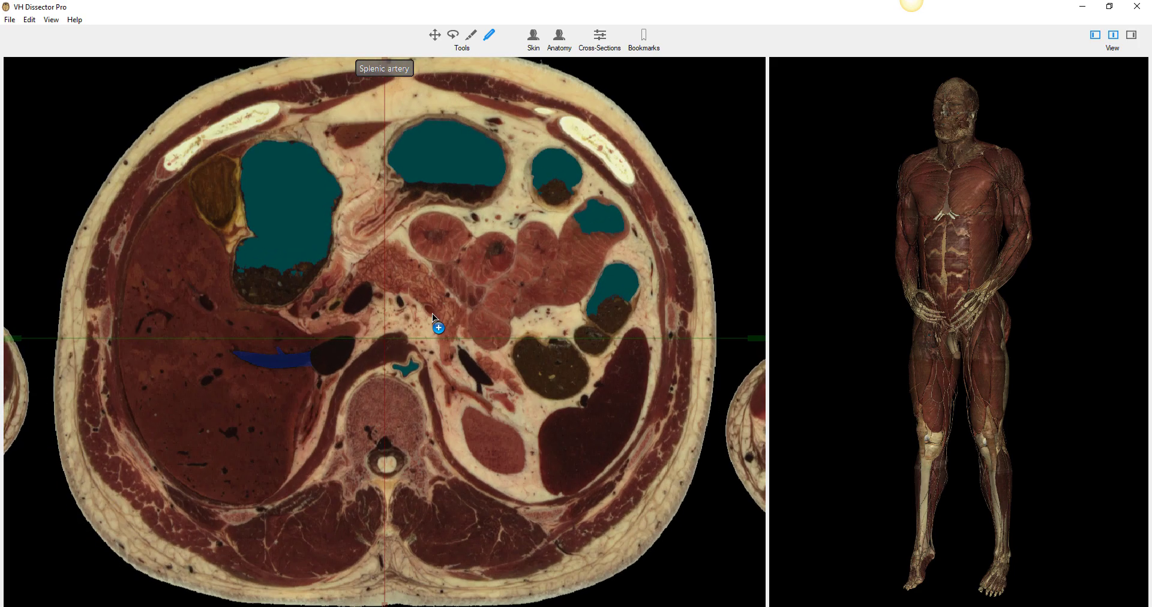
Step: Trace the splenic artery along the pancreas and back toward the celiac trunk through the axial slices
{"action": "scroll", "coordinate": [440, 334], "scroll_direction": "up", "scroll_amount": 6}
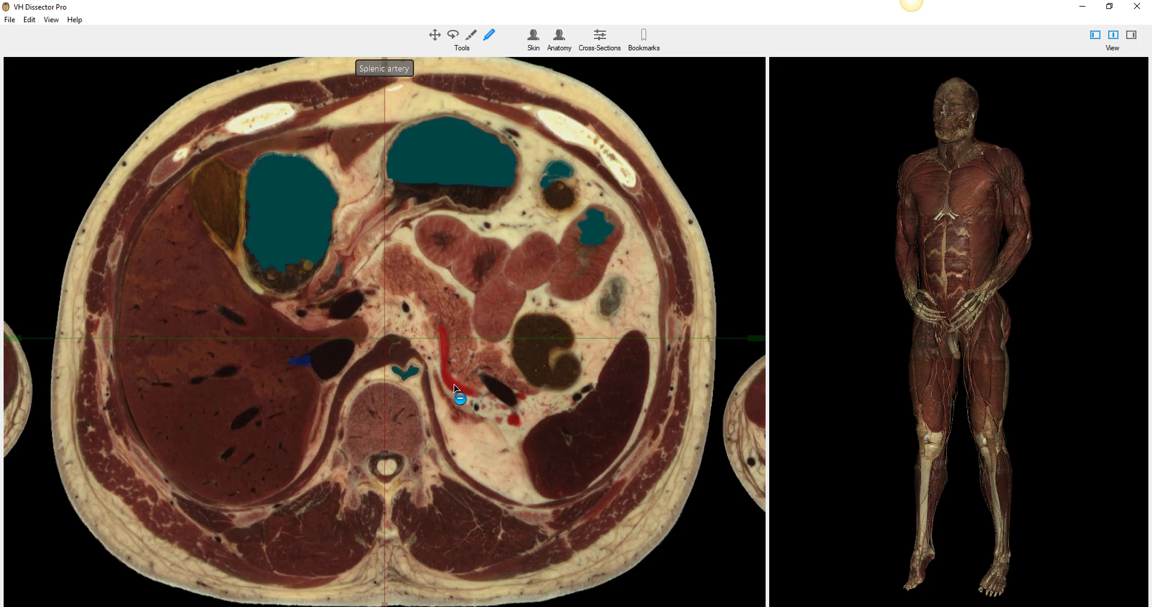
{"action": "scroll", "coordinate": [437, 339], "scroll_direction": "down", "scroll_amount": 4}
{"action": "scroll", "coordinate": [438, 338], "scroll_direction": "up", "scroll_amount": 6}
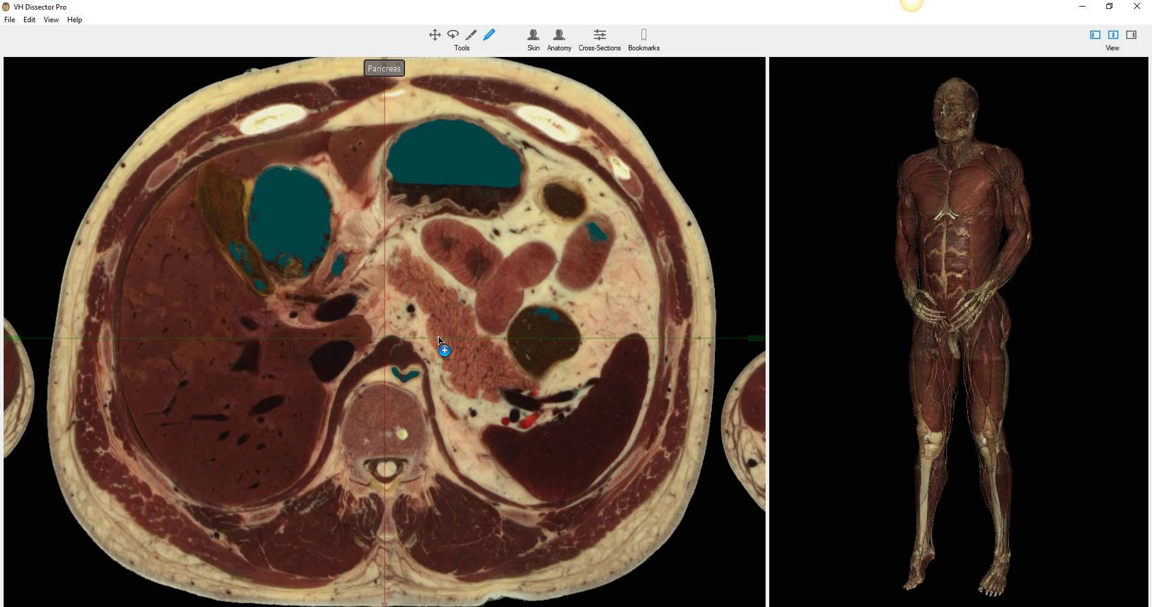
{"action": "scroll", "coordinate": [447, 360], "scroll_direction": "down", "scroll_amount": 8}
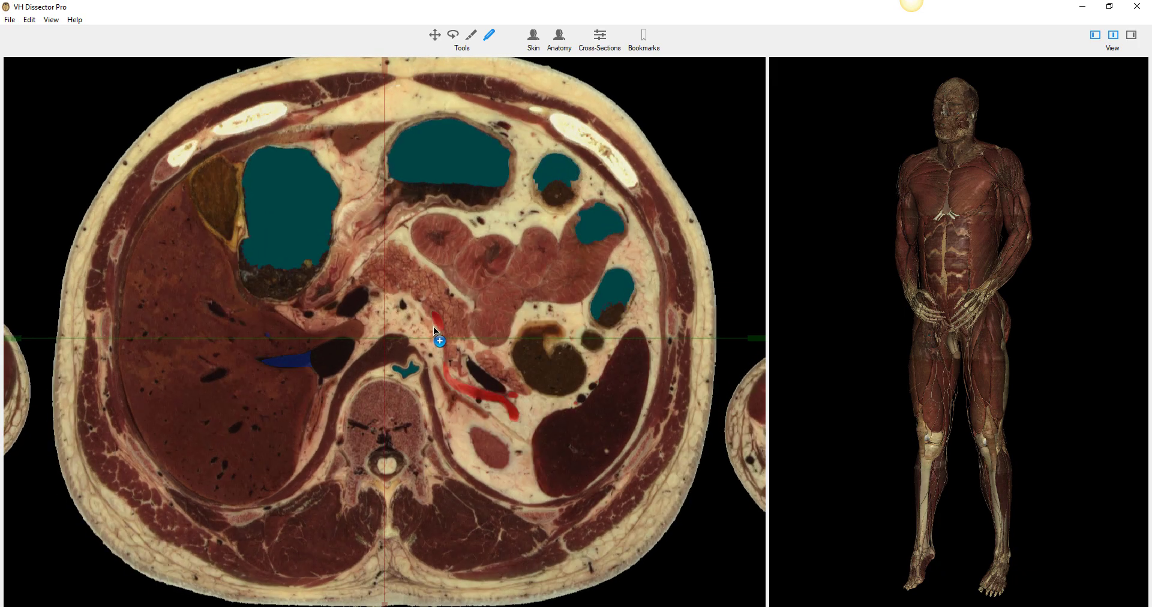
{"action": "scroll", "coordinate": [422, 310], "scroll_direction": "down", "scroll_amount": 8}
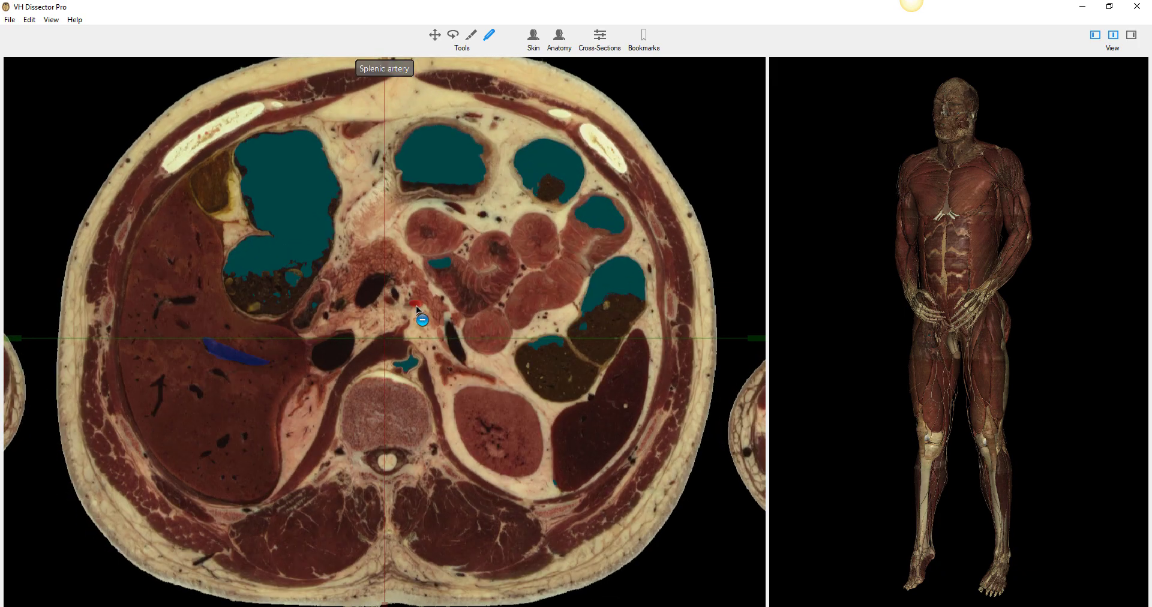
{"action": "scroll", "coordinate": [408, 309], "scroll_direction": "up", "scroll_amount": 2}
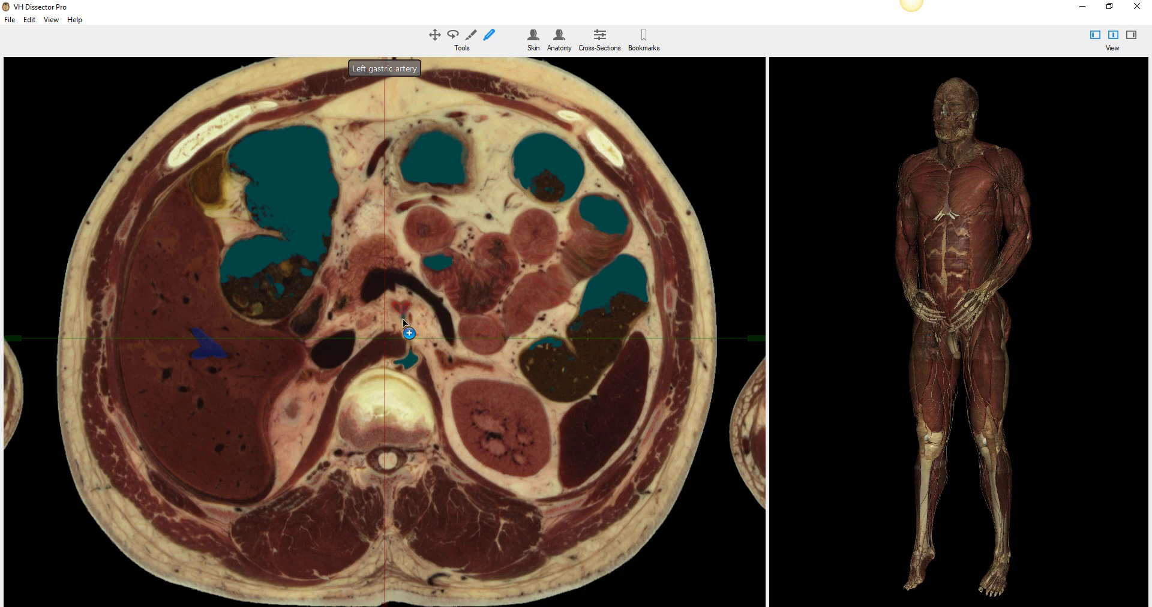
Step: Follow the celiac trunk back to the abdominal aorta, and the aorta down to the origin of the superior mesenteric artery
{"action": "scroll", "coordinate": [405, 318], "scroll_direction": "down", "scroll_amount": 5}
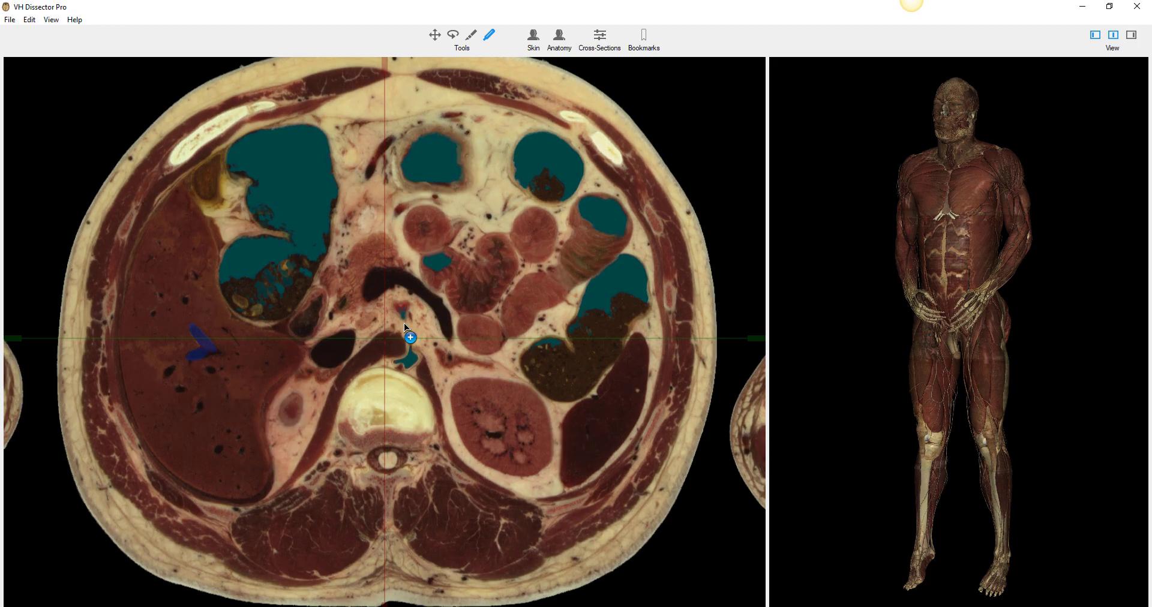
{"action": "scroll", "coordinate": [403, 321], "scroll_direction": "down", "scroll_amount": 3}
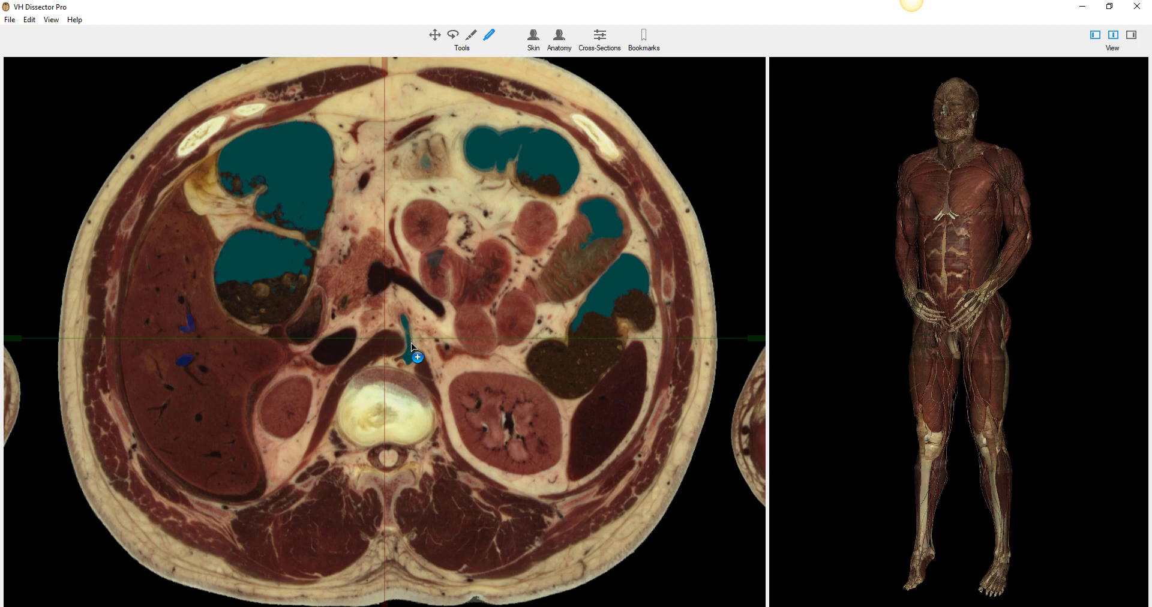
{"action": "scroll", "coordinate": [409, 355], "scroll_direction": "down", "scroll_amount": 4}
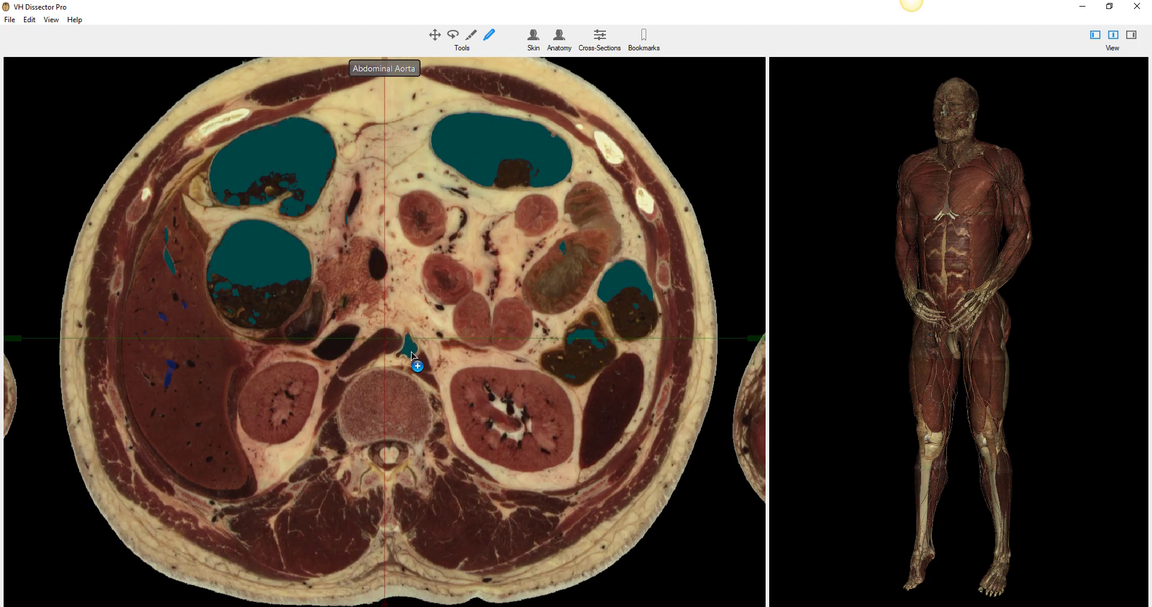
{"action": "scroll", "coordinate": [412, 353], "scroll_direction": "down", "scroll_amount": 4}
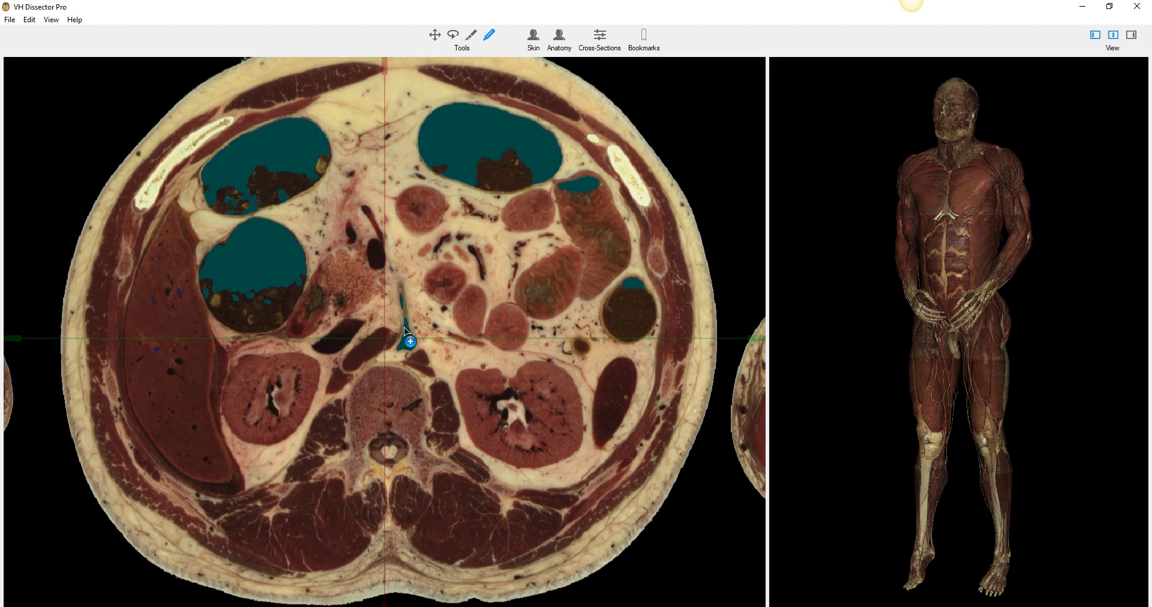
Step: Trace the superior mesenteric artery downward past the left renal vein, and highlight the neighbouring middle colic vein
{"action": "scroll", "coordinate": [402, 294], "scroll_direction": "down", "scroll_amount": 4}
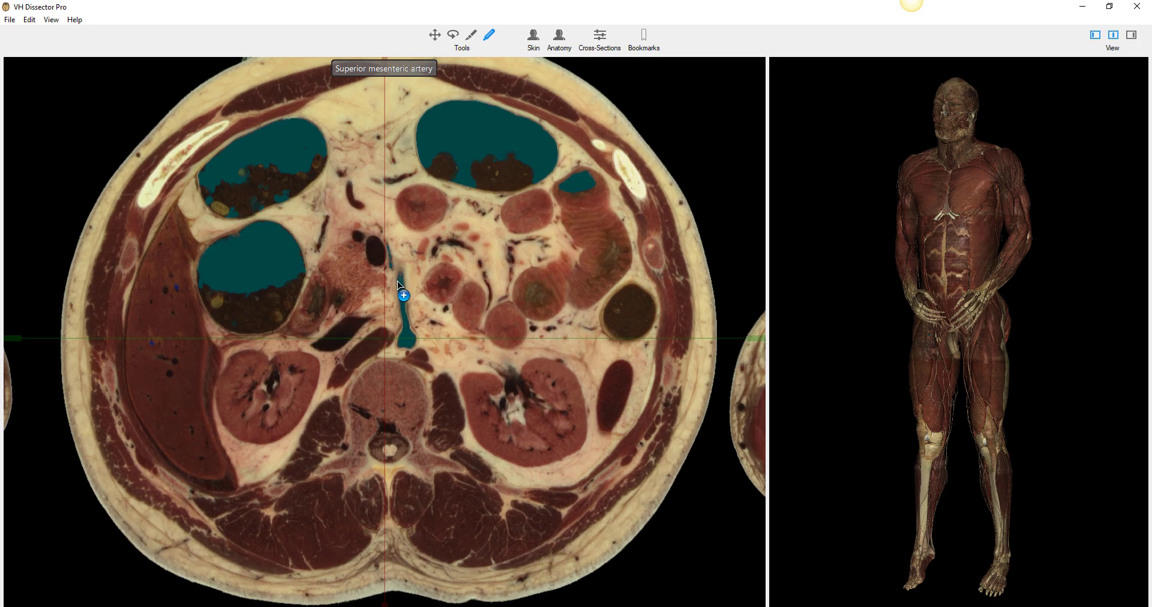
{"action": "scroll", "coordinate": [396, 275], "scroll_direction": "down", "scroll_amount": 4}
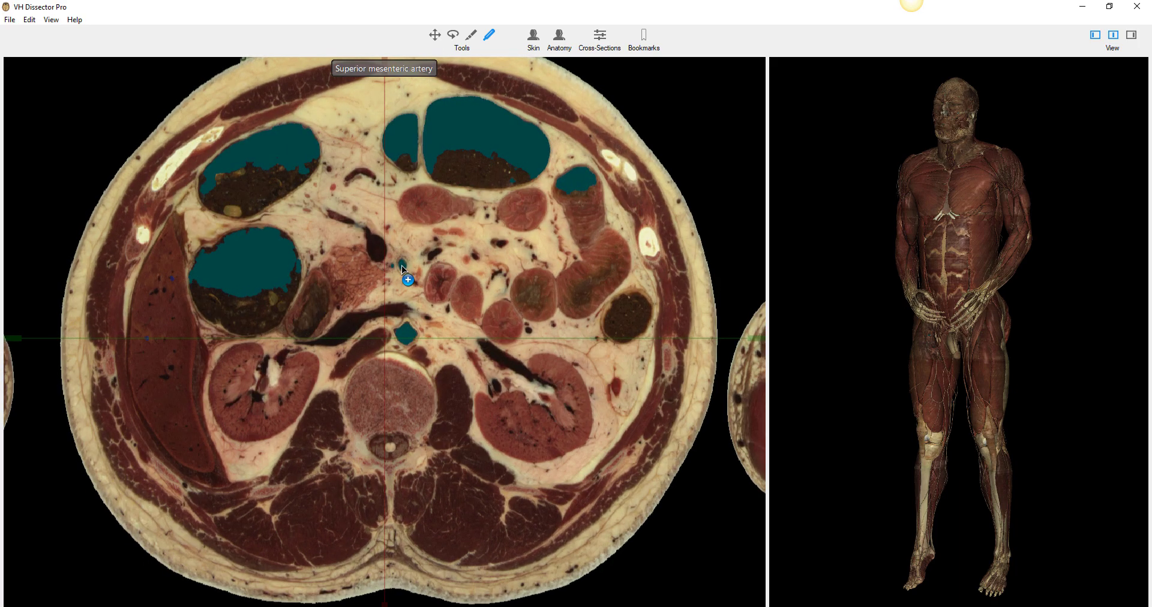
{"action": "scroll", "coordinate": [401, 267], "scroll_direction": "down", "scroll_amount": 4}
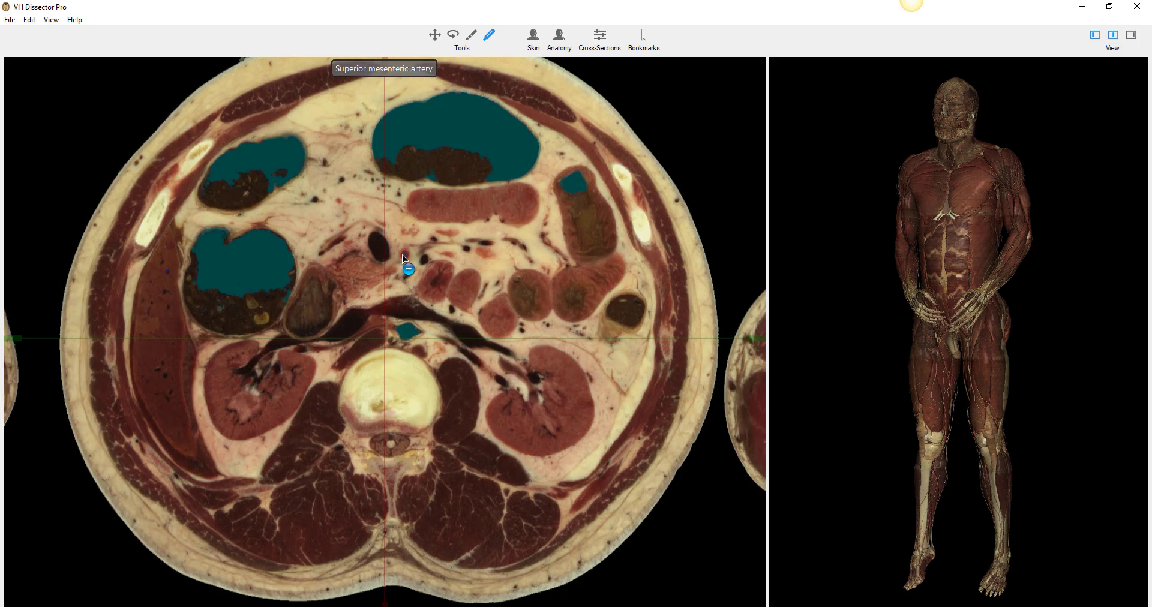
{"action": "scroll", "coordinate": [408, 261], "scroll_direction": "down", "scroll_amount": 4}
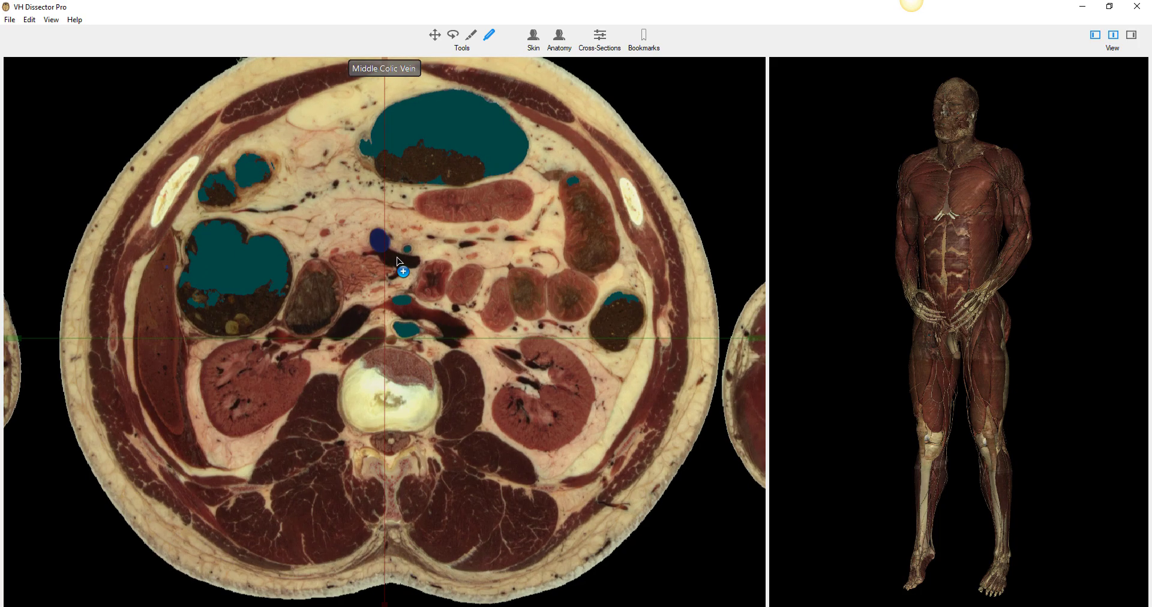
Step: Examine the mesenteric vessels at the left renal vein level and the duodenum beside the head of the pancreas
{"action": "scroll", "coordinate": [411, 258], "scroll_direction": "down", "scroll_amount": 5}
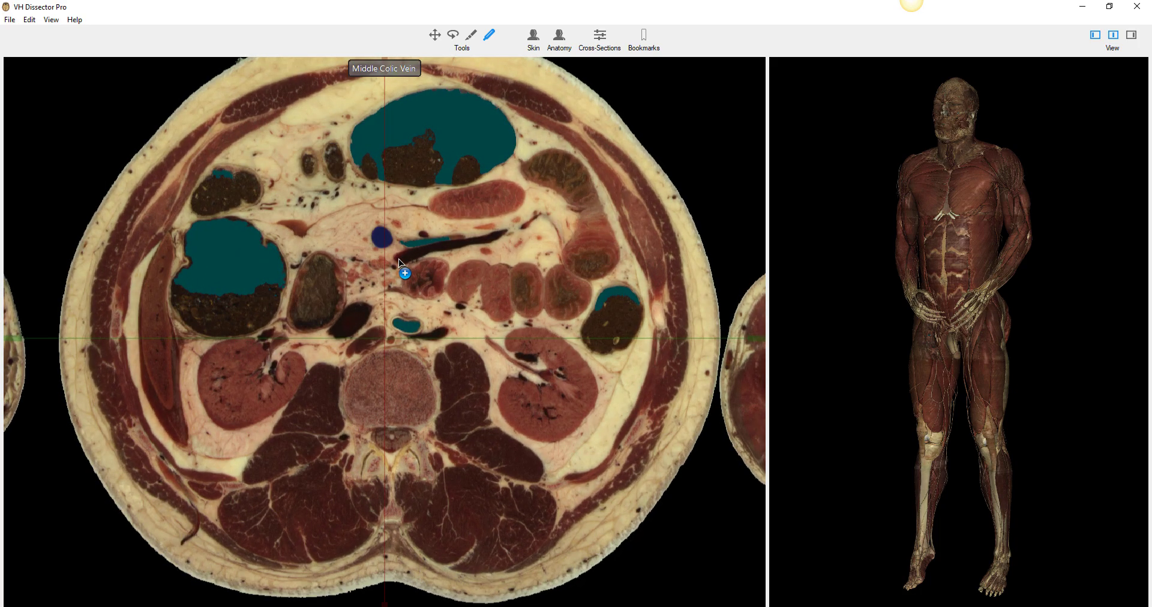
{"action": "scroll", "coordinate": [372, 282], "scroll_direction": "down", "scroll_amount": 5}
{"action": "scroll", "coordinate": [322, 316], "scroll_direction": "down", "scroll_amount": 5}
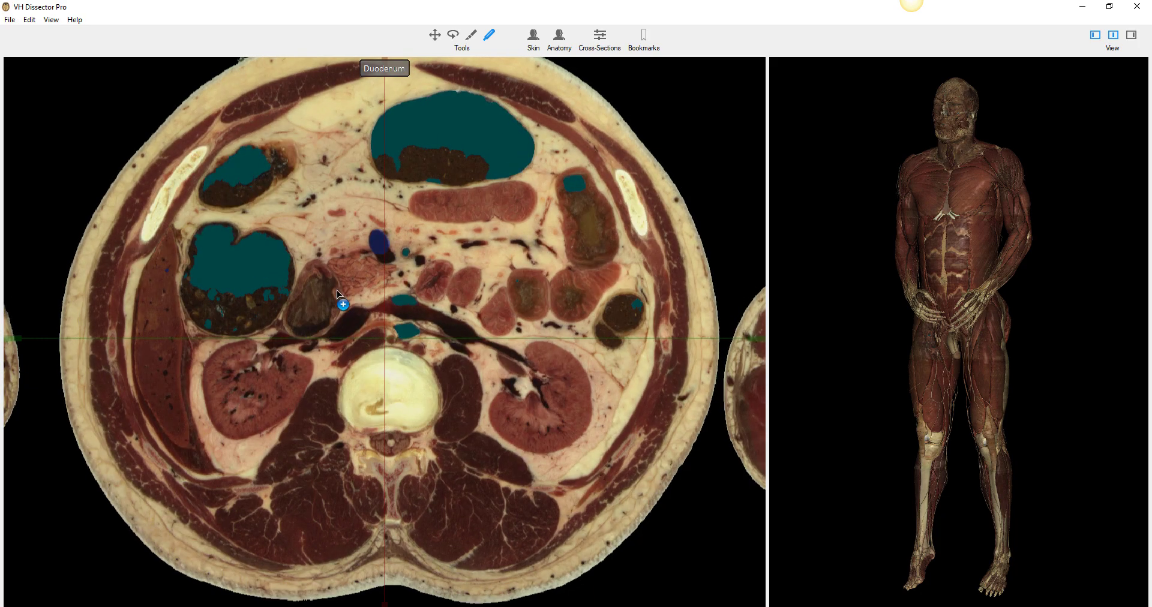
{"action": "scroll", "coordinate": [277, 362], "scroll_direction": "down", "scroll_amount": 5}
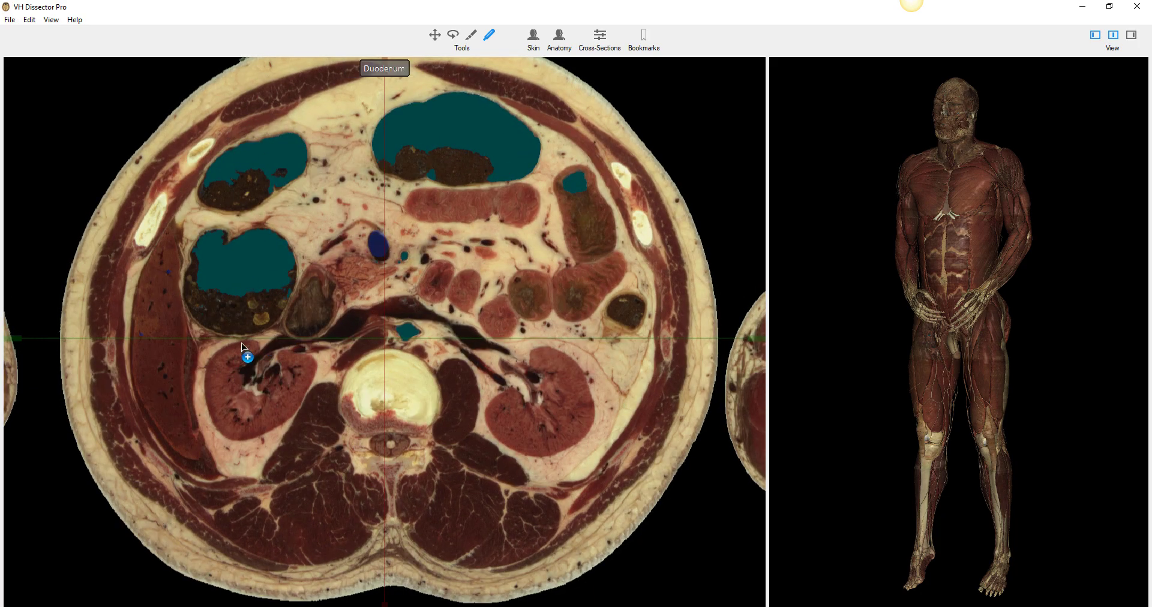
Step: Examine the internal structure of the right and left kidneys in slices near and below the renal hilum
{"action": "scroll", "coordinate": [248, 382], "scroll_direction": "down", "scroll_amount": 5}
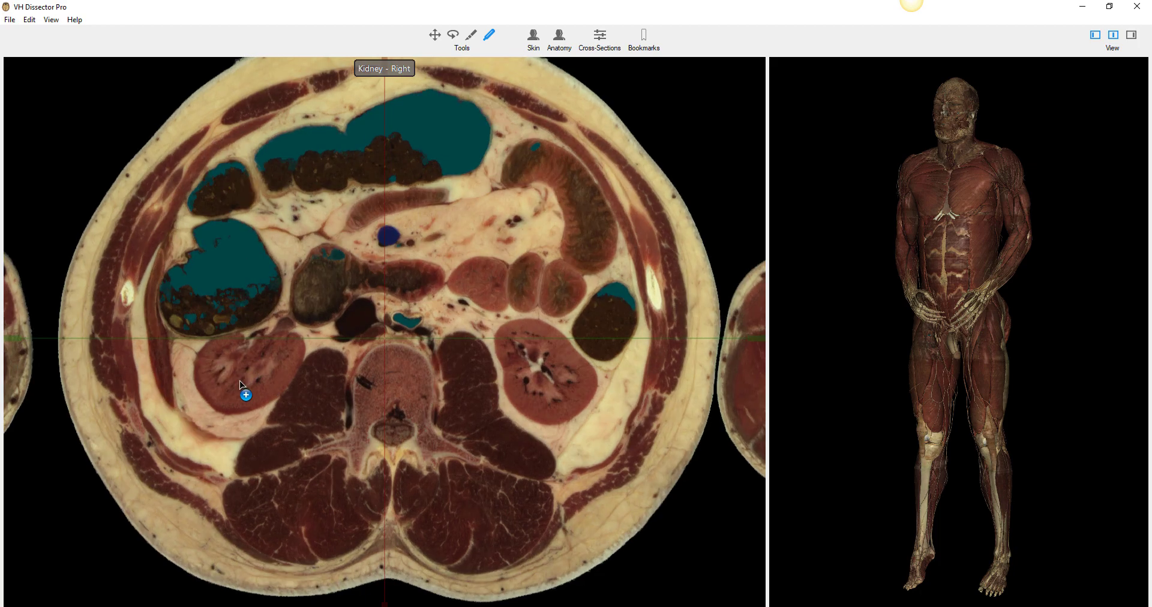
{"action": "scroll", "coordinate": [246, 385], "scroll_direction": "down", "scroll_amount": 3}
{"action": "scroll", "coordinate": [246, 379], "scroll_direction": "down", "scroll_amount": 5}
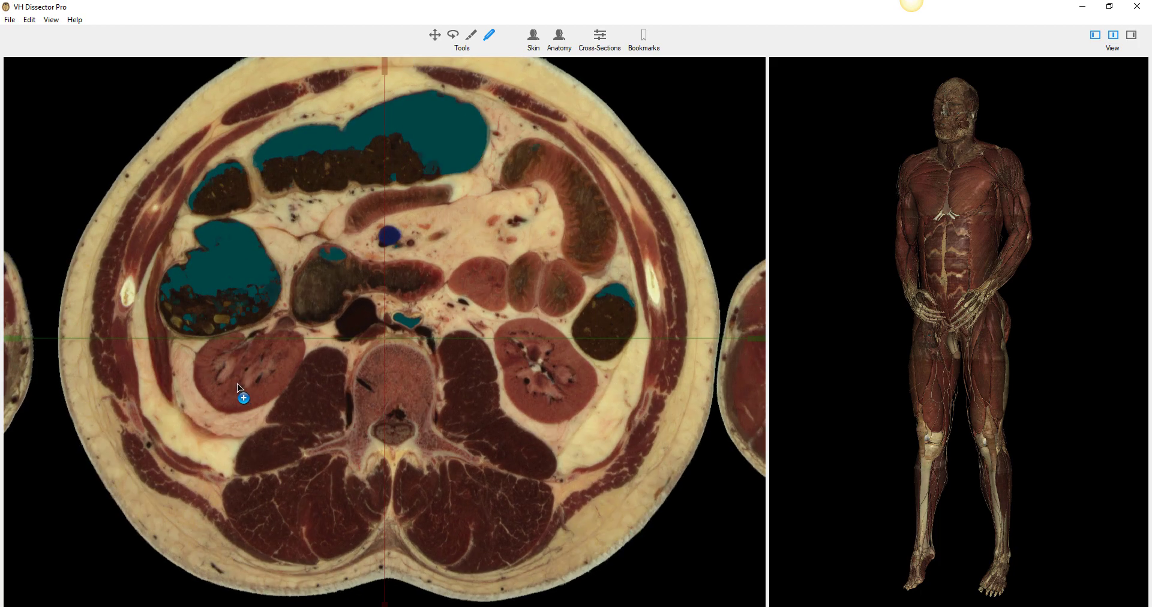
{"action": "scroll", "coordinate": [239, 384], "scroll_direction": "down", "scroll_amount": 2}
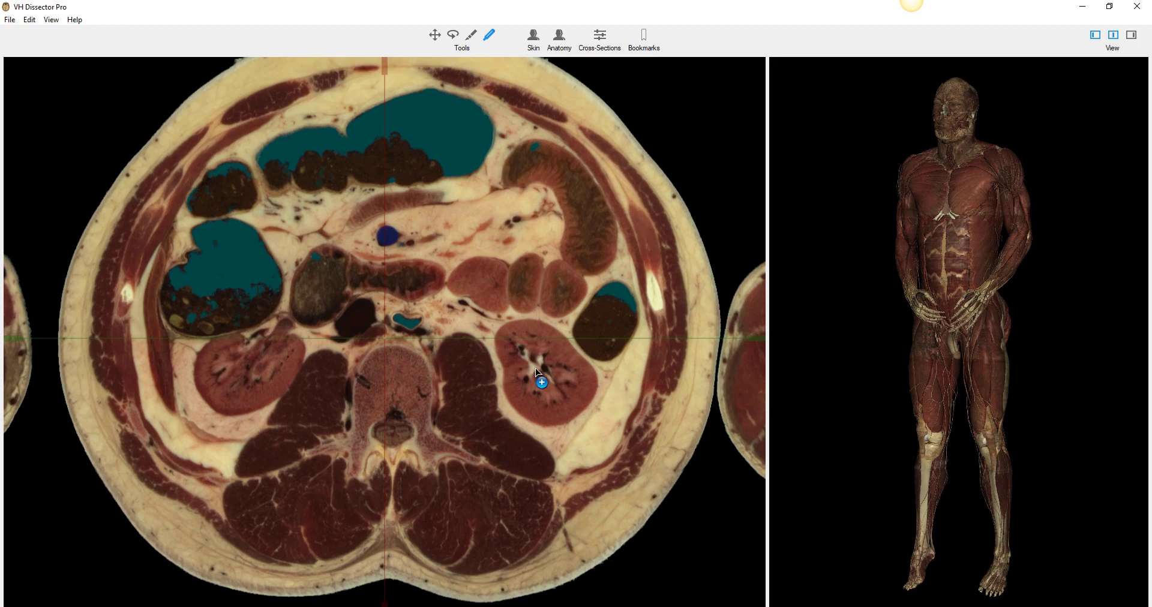
{"action": "scroll", "coordinate": [534, 366], "scroll_direction": "down", "scroll_amount": 3}
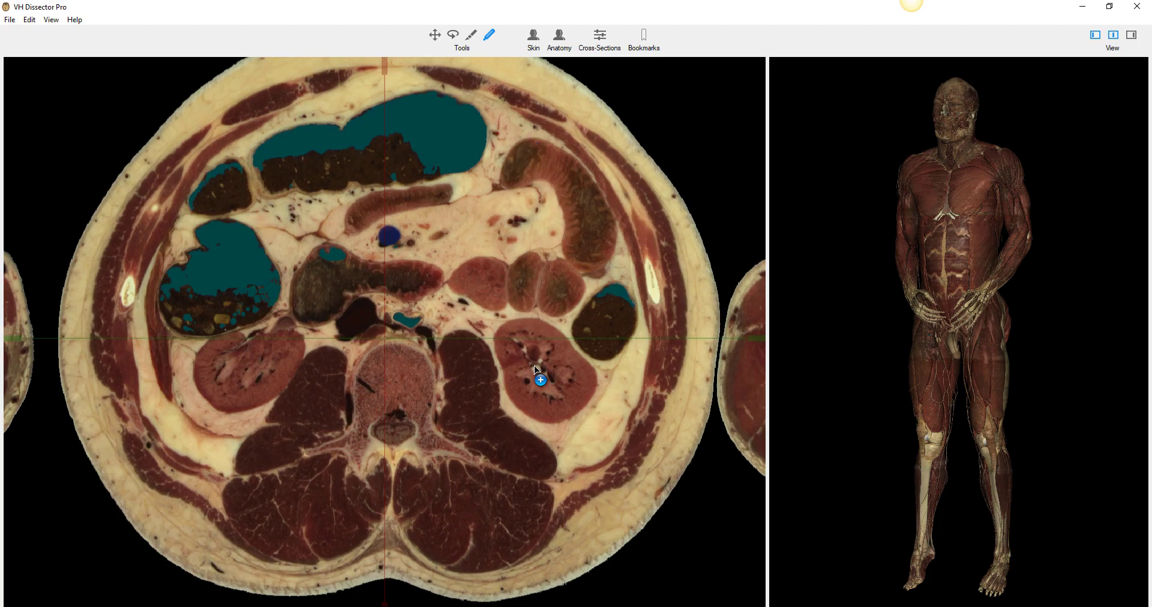
{"action": "scroll", "coordinate": [535, 367], "scroll_direction": "down", "scroll_amount": 6}
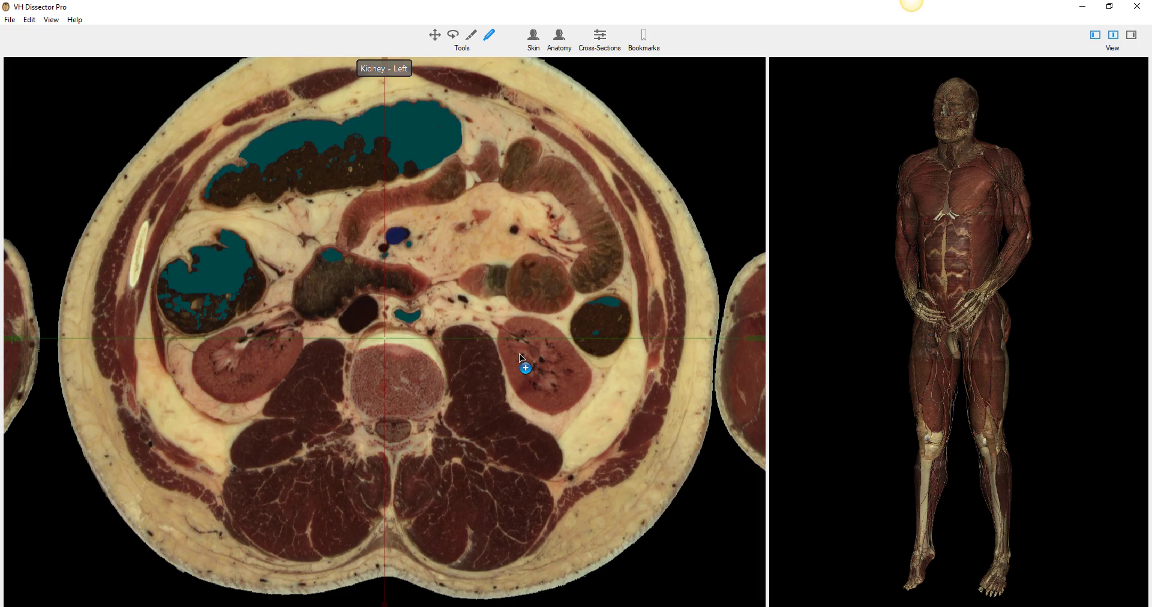
{"action": "scroll", "coordinate": [526, 357], "scroll_direction": "down", "scroll_amount": 8}
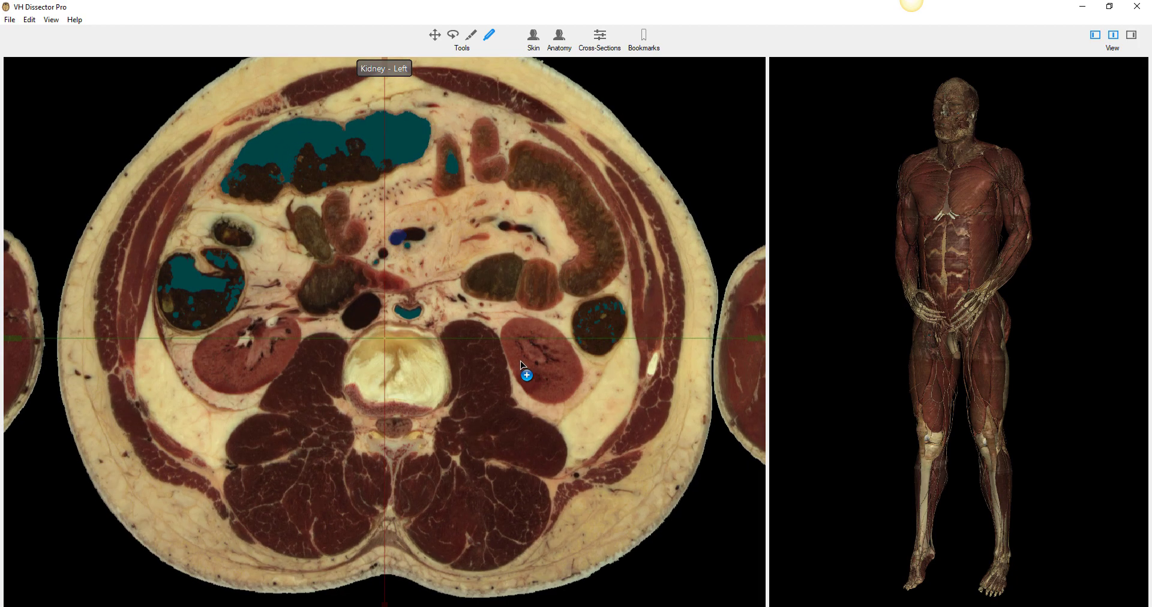
Step: Highlight the psoas major muscles on both sides of the lumbar vertebra and follow them in neighbouring slices
{"action": "scroll", "coordinate": [485, 361], "scroll_direction": "down", "scroll_amount": 8}
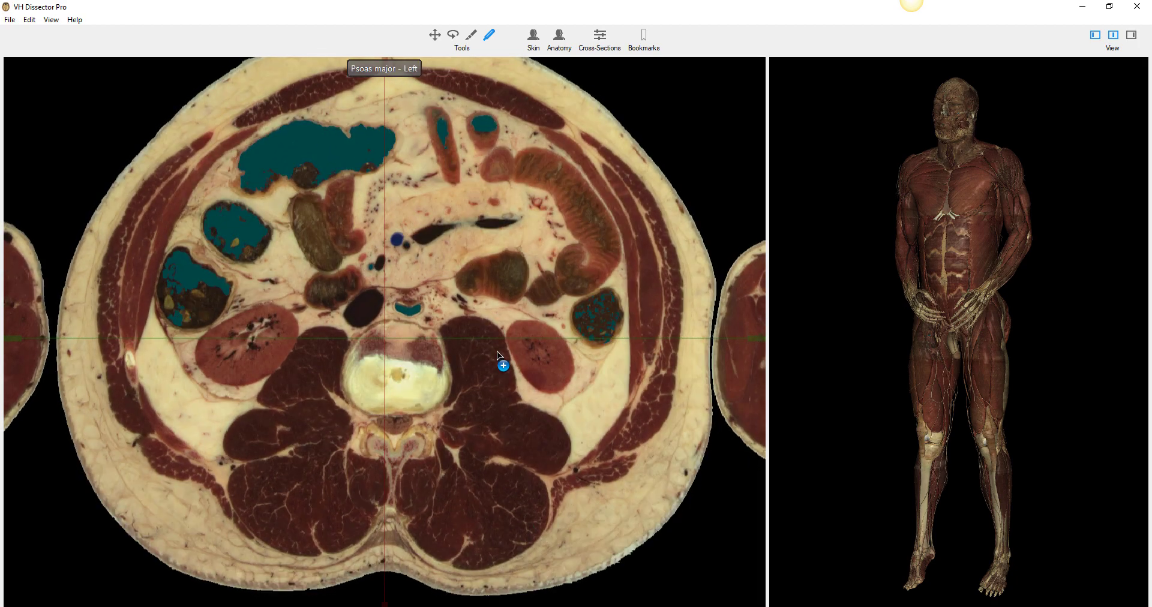
{"action": "scroll", "coordinate": [479, 358], "scroll_direction": "down", "scroll_amount": 2}
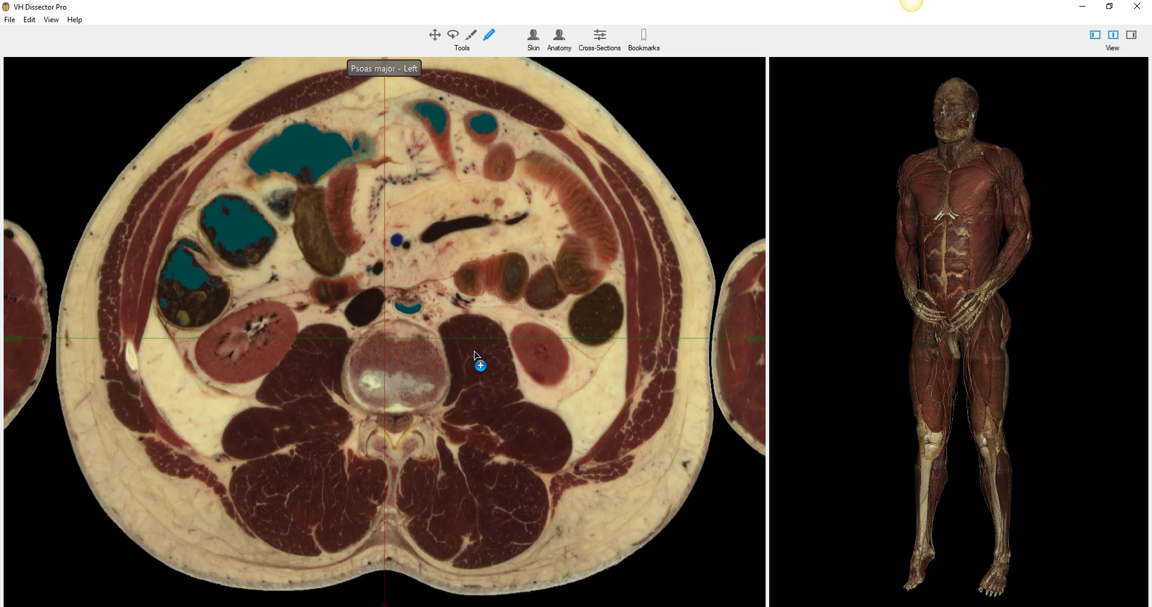
{"action": "left_click", "coordinate": [462, 351]}
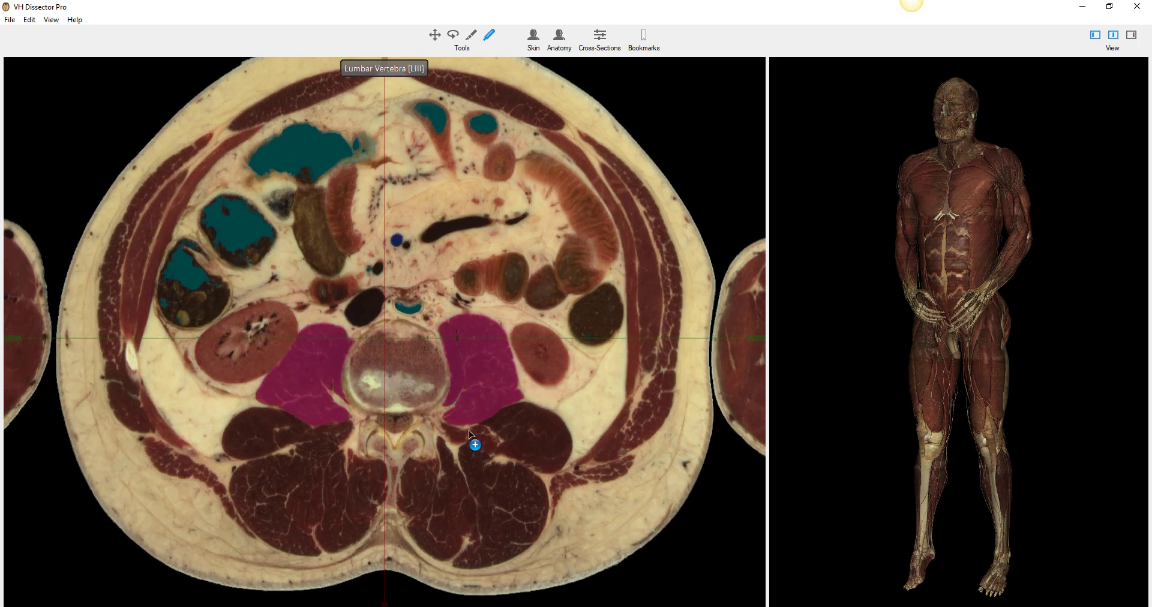
{"action": "scroll", "coordinate": [481, 384], "scroll_direction": "down", "scroll_amount": 8}
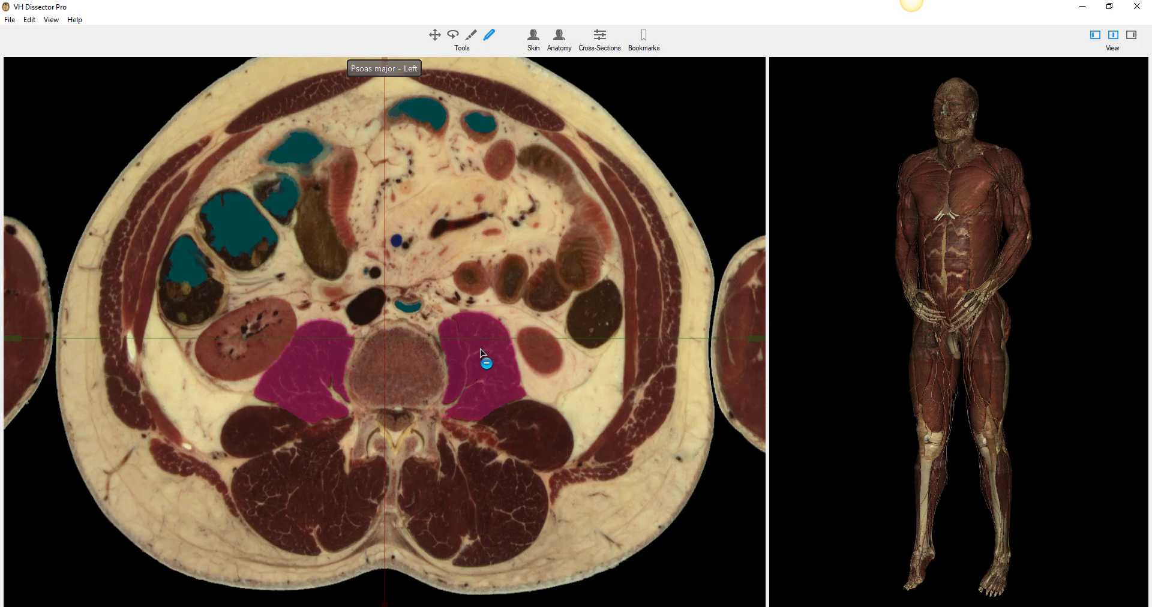
Step: Follow the left kidney from its lower pole up to the hilum and highlight the left renal pelvis
{"action": "scroll", "coordinate": [535, 350], "scroll_direction": "down", "scroll_amount": 8}
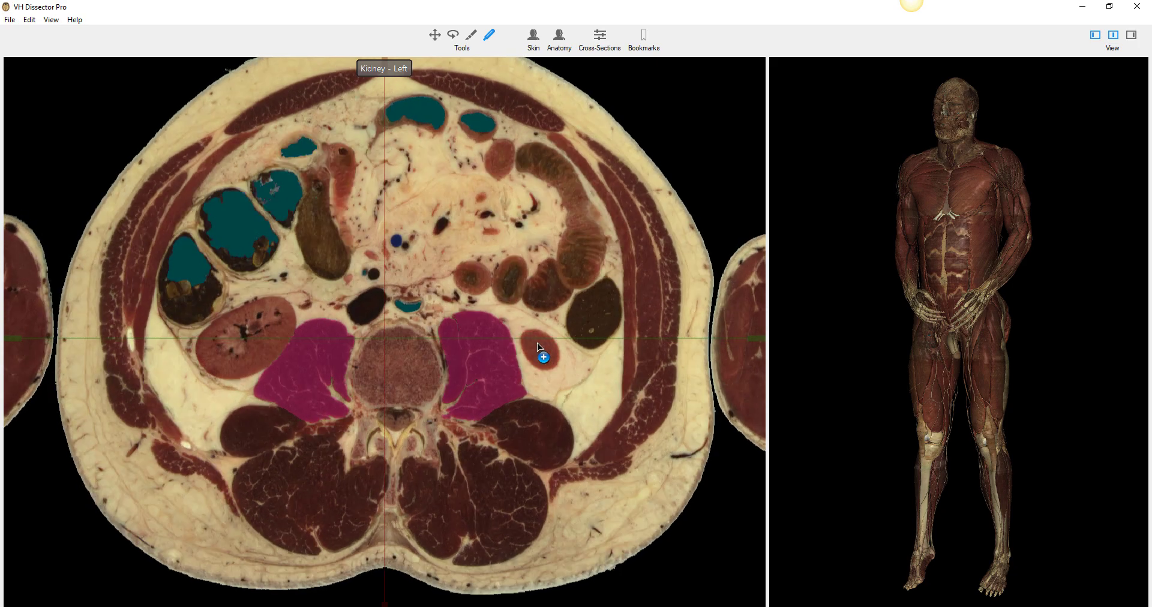
{"action": "scroll", "coordinate": [535, 342], "scroll_direction": "down", "scroll_amount": 8}
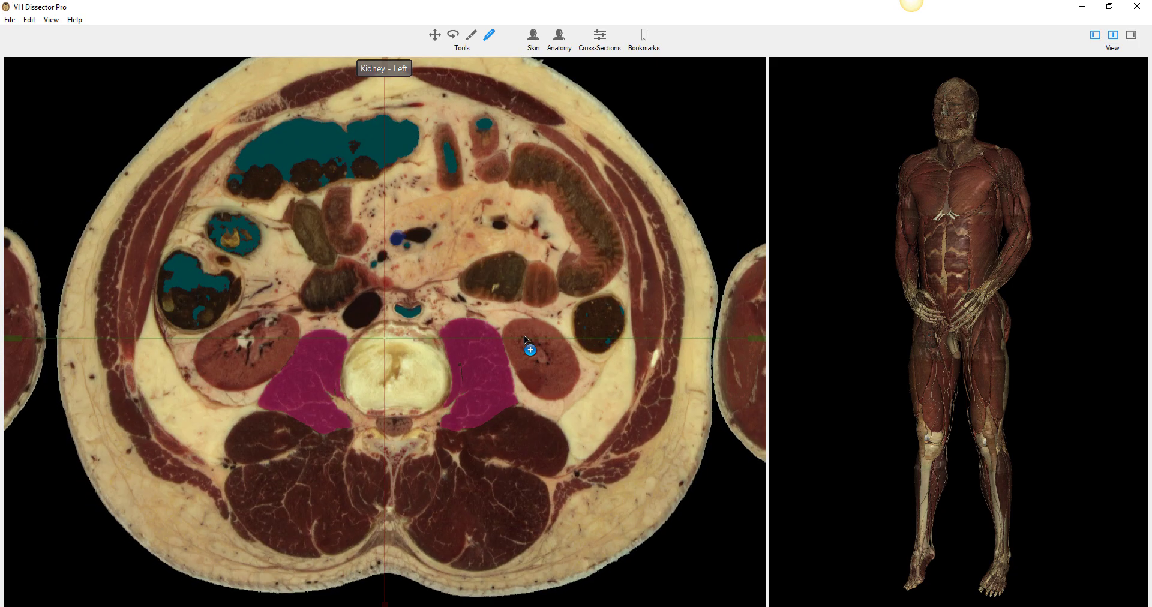
{"action": "scroll", "coordinate": [517, 339], "scroll_direction": "down", "scroll_amount": 8}
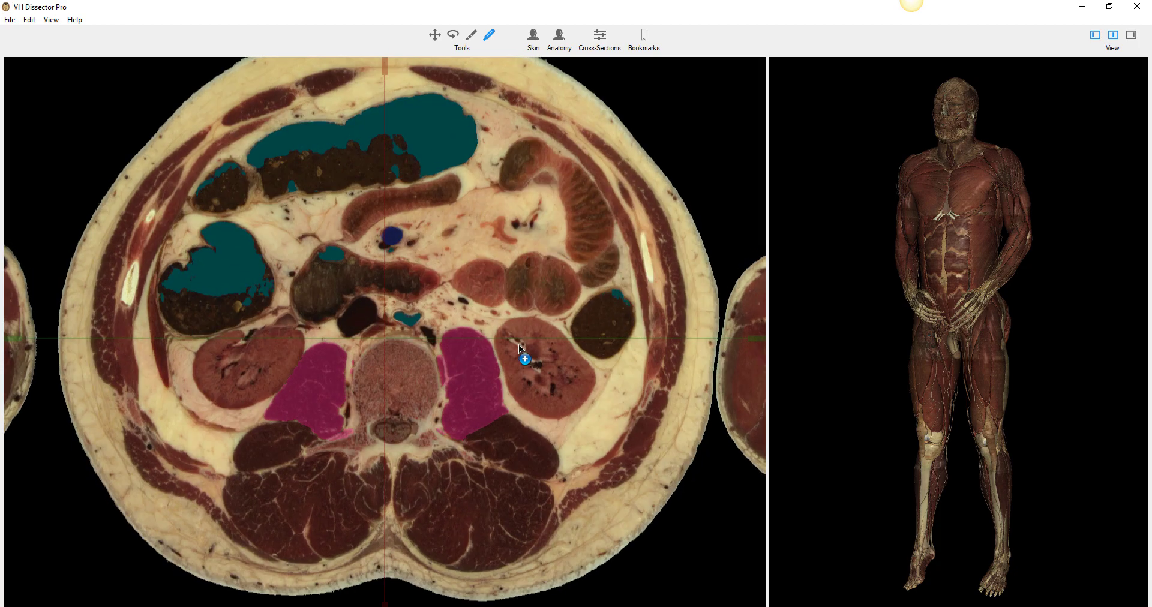
{"action": "scroll", "coordinate": [517, 347], "scroll_direction": "down", "scroll_amount": 6}
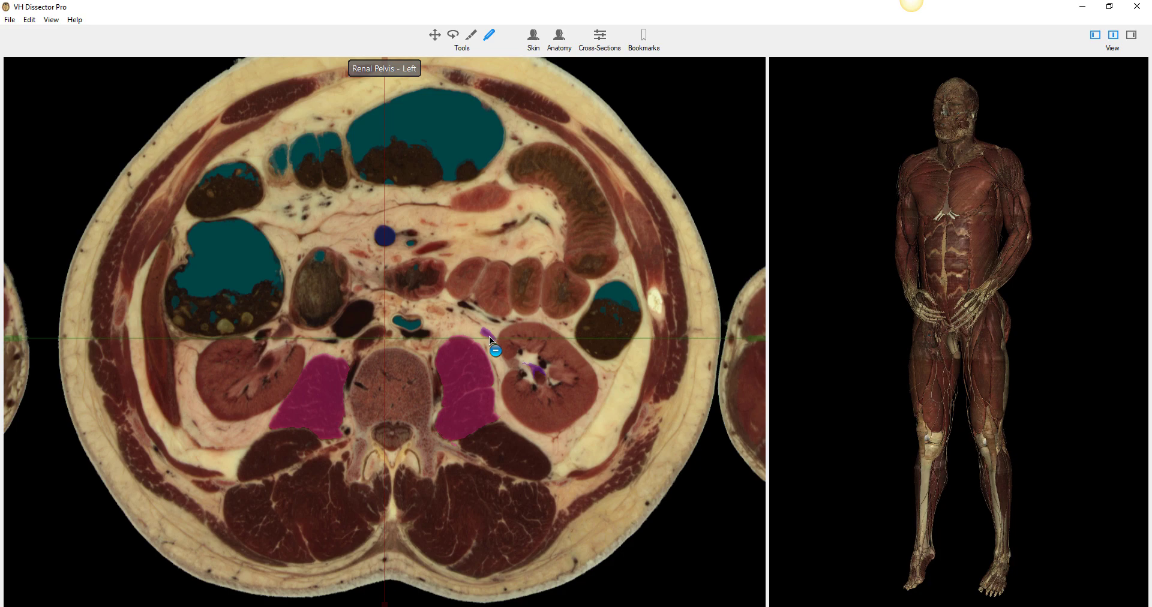
Step: Highlight the right renal pelvis beside the kidney and trace both renal pelves downward through the slices
{"action": "scroll", "coordinate": [488, 336], "scroll_direction": "down", "scroll_amount": 3}
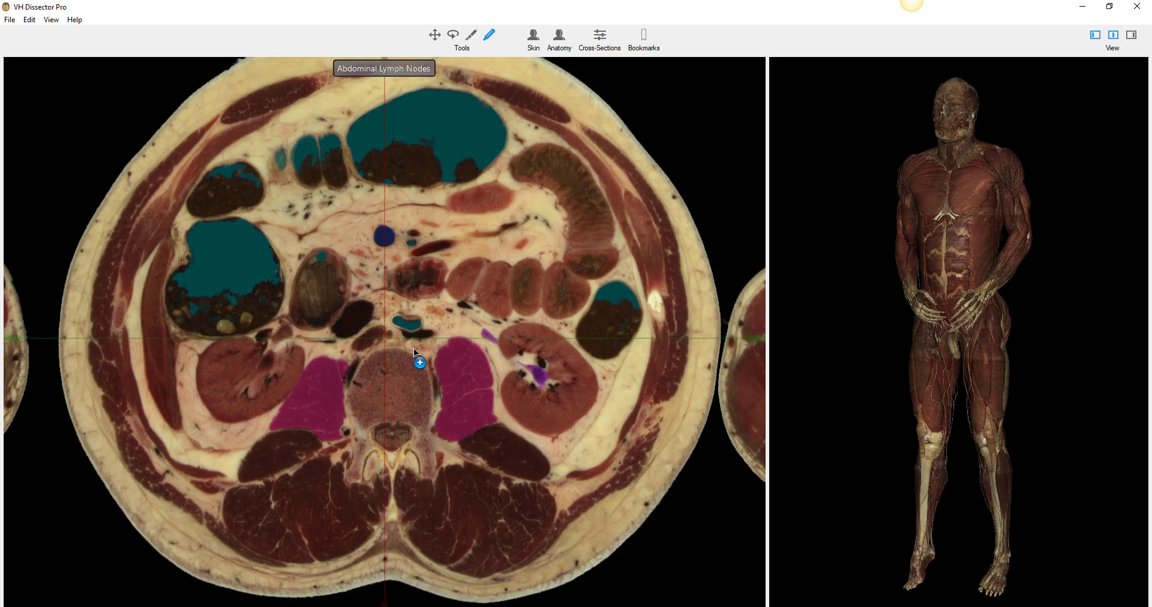
{"action": "scroll", "coordinate": [300, 348], "scroll_direction": "down", "scroll_amount": 2}
{"action": "scroll", "coordinate": [318, 340], "scroll_direction": "down", "scroll_amount": 1}
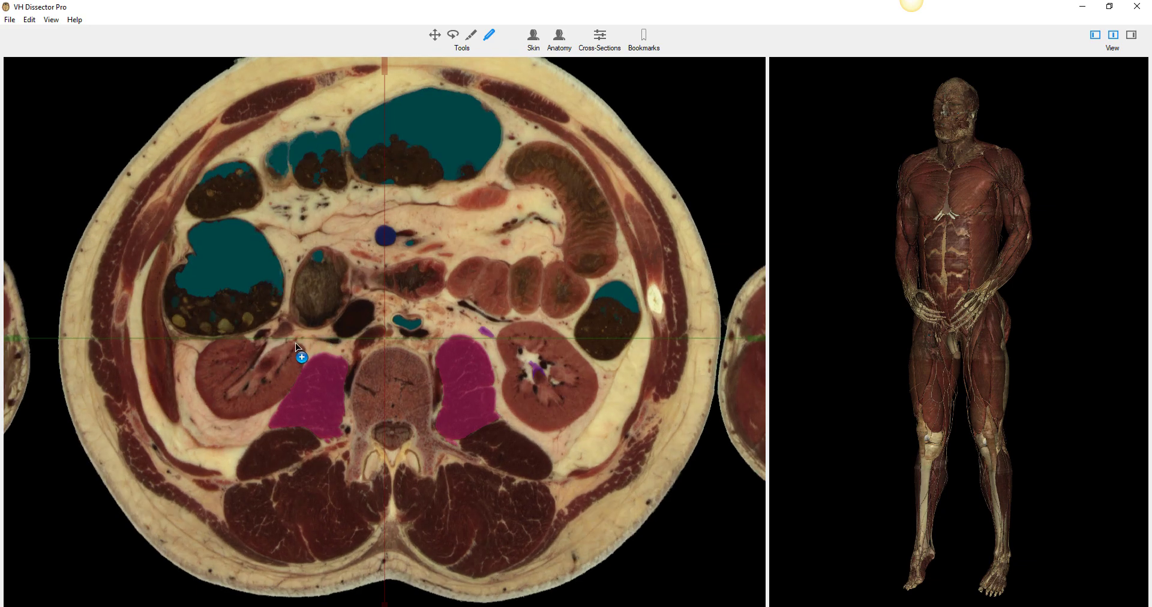
{"action": "scroll", "coordinate": [288, 343], "scroll_direction": "down", "scroll_amount": 3}
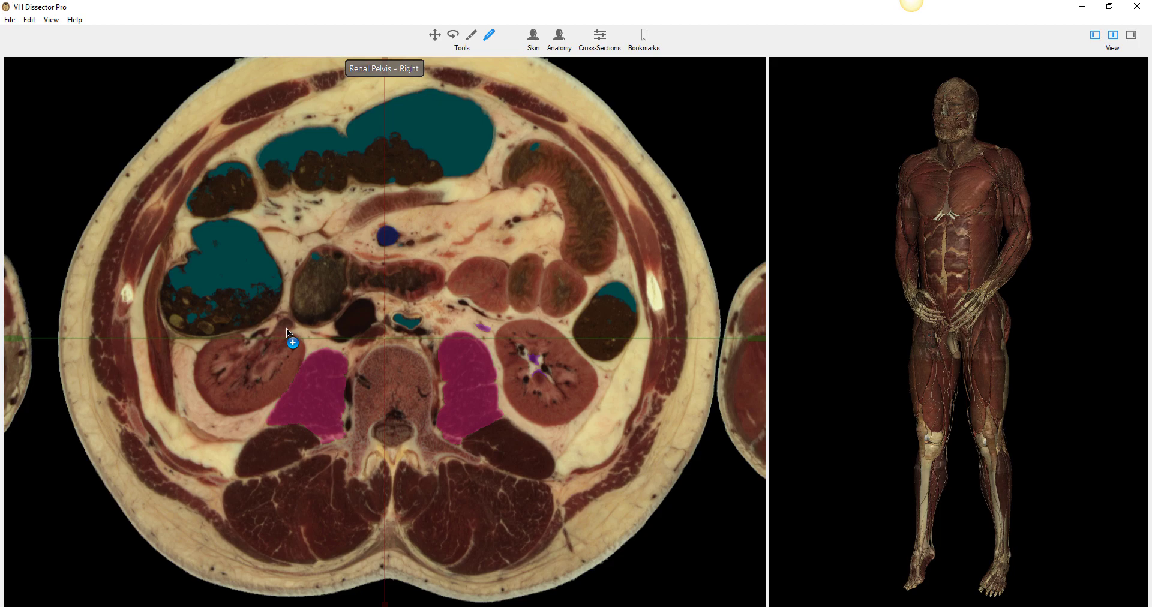
{"action": "left_click", "coordinate": [289, 329]}
{"action": "scroll", "coordinate": [289, 329], "scroll_direction": "down", "scroll_amount": 4}
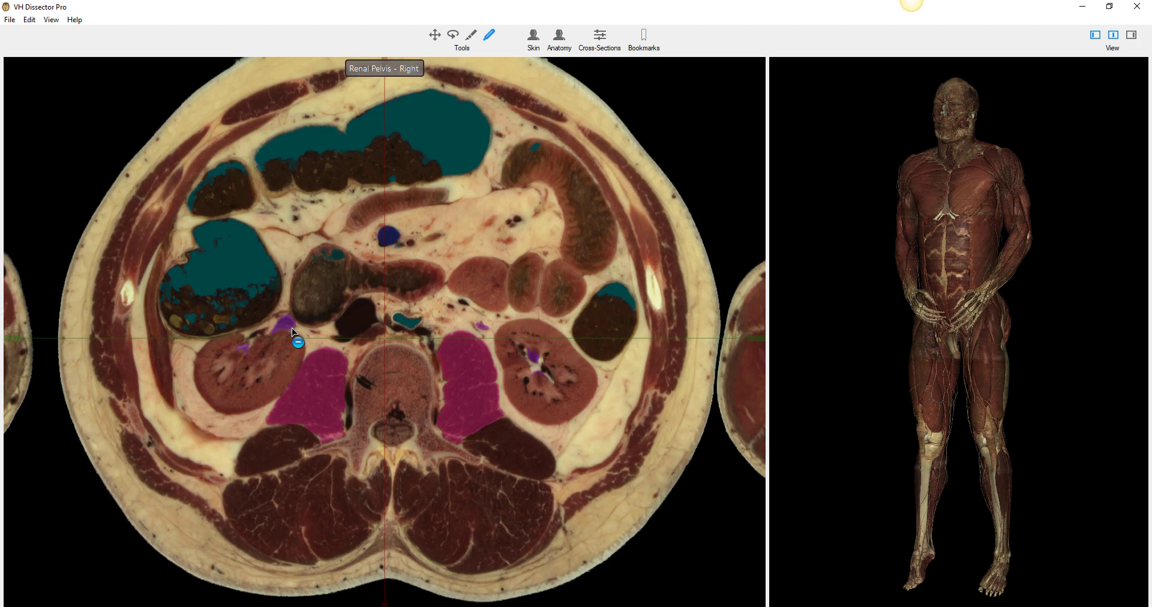
{"action": "scroll", "coordinate": [480, 327], "scroll_direction": "down", "scroll_amount": 4}
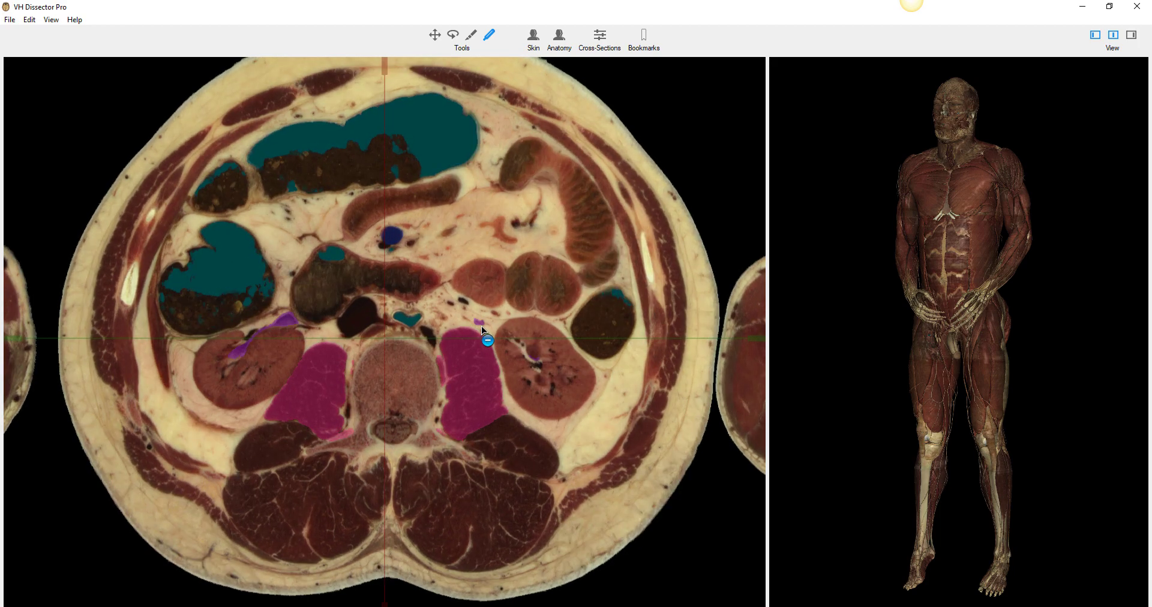
Step: Trace the renal pelves downward into the ureters, following the left ureter onto the front of the left psoas major
{"action": "scroll", "coordinate": [327, 329], "scroll_direction": "down", "scroll_amount": 6}
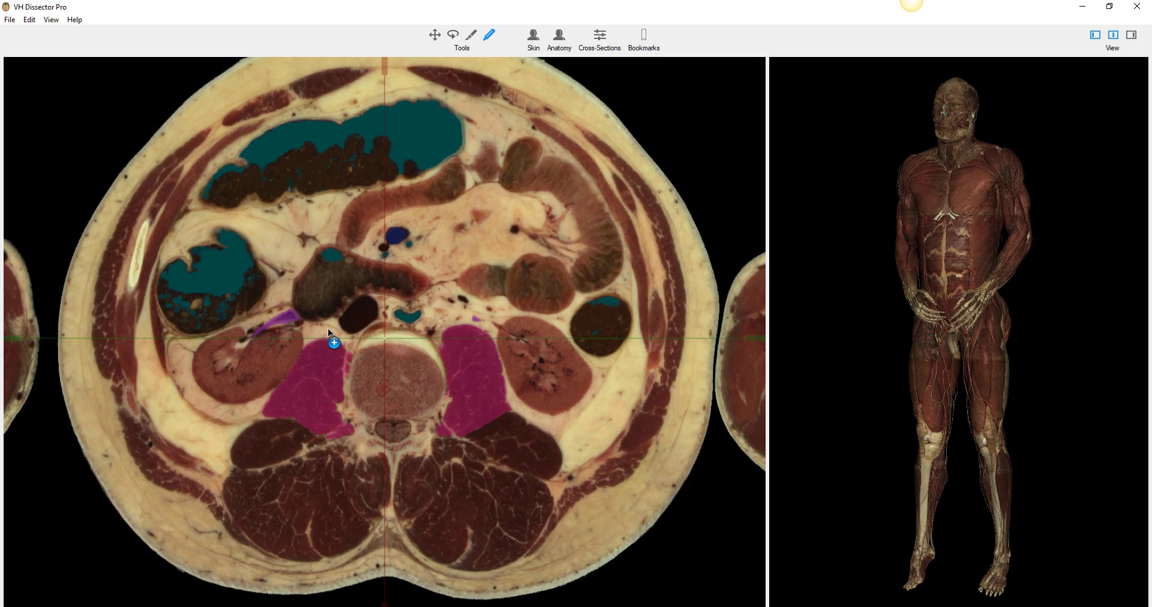
{"action": "scroll", "coordinate": [473, 318], "scroll_direction": "down", "scroll_amount": 8}
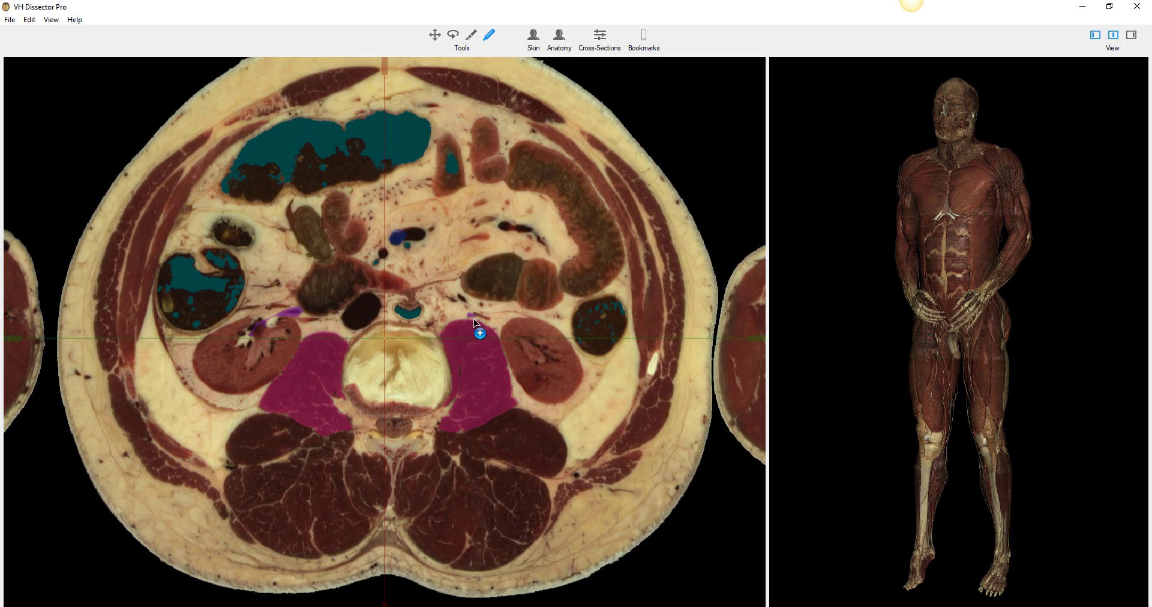
{"action": "scroll", "coordinate": [469, 318], "scroll_direction": "down", "scroll_amount": 8}
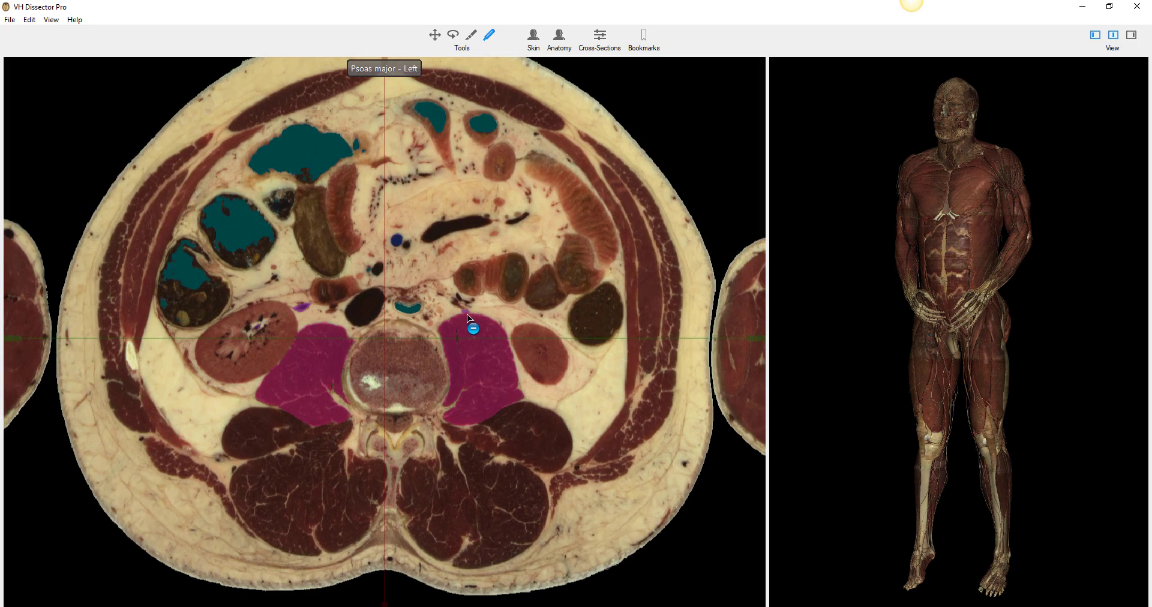
{"action": "scroll", "coordinate": [463, 310], "scroll_direction": "down", "scroll_amount": 2}
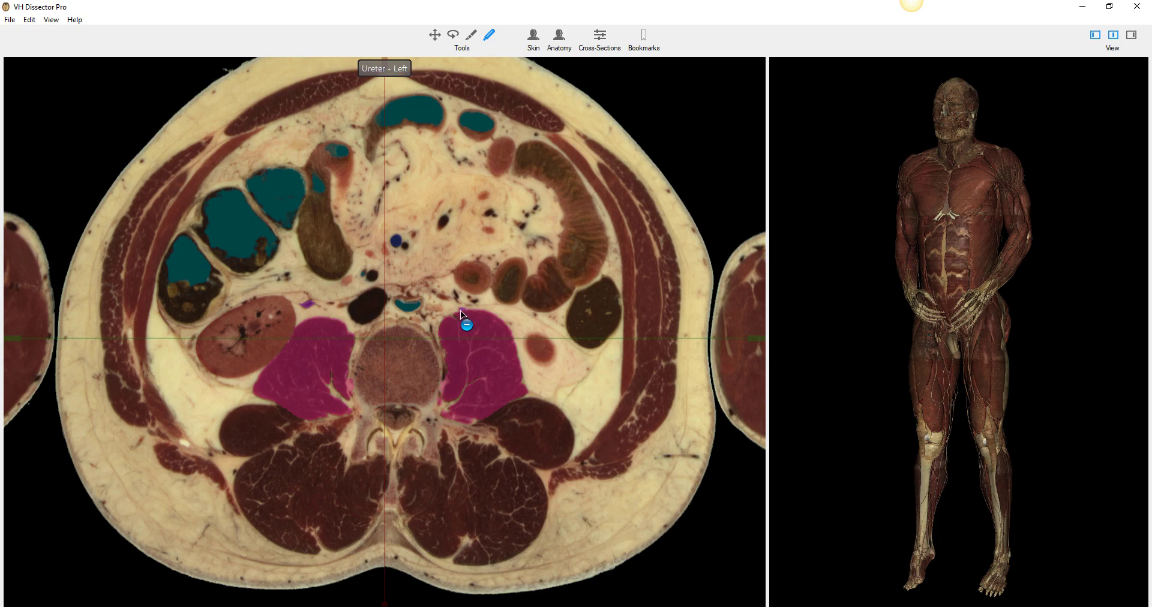
{"action": "scroll", "coordinate": [320, 306], "scroll_direction": "down", "scroll_amount": 6}
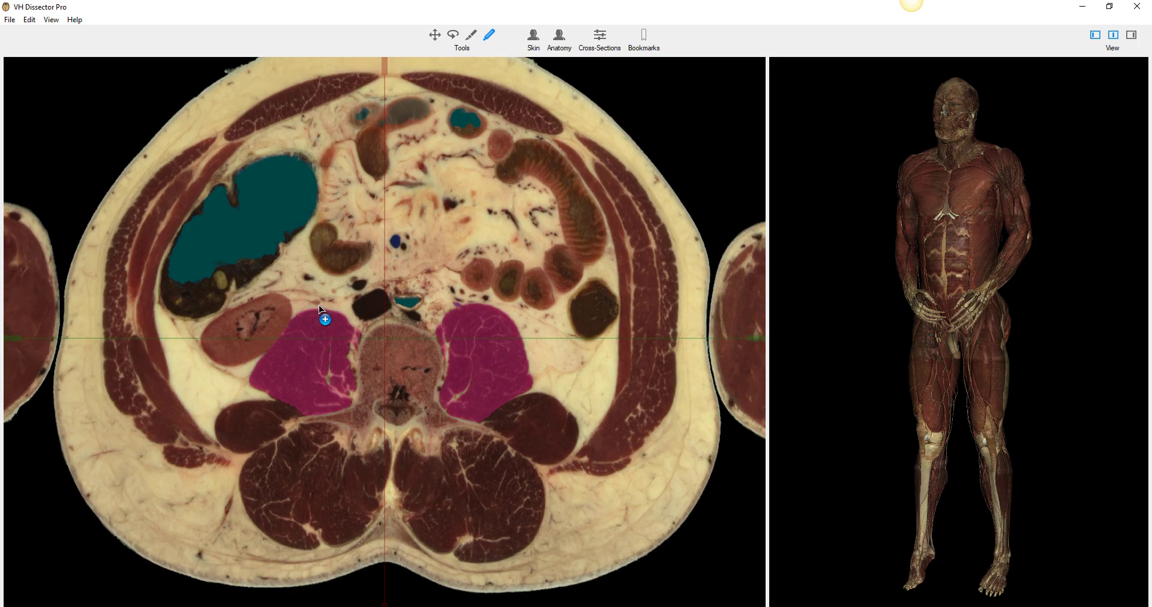
Step: Follow the right ureter down the front of the right psoas major, past the lower pole of the right kidney
{"action": "scroll", "coordinate": [321, 308], "scroll_direction": "down", "scroll_amount": 6}
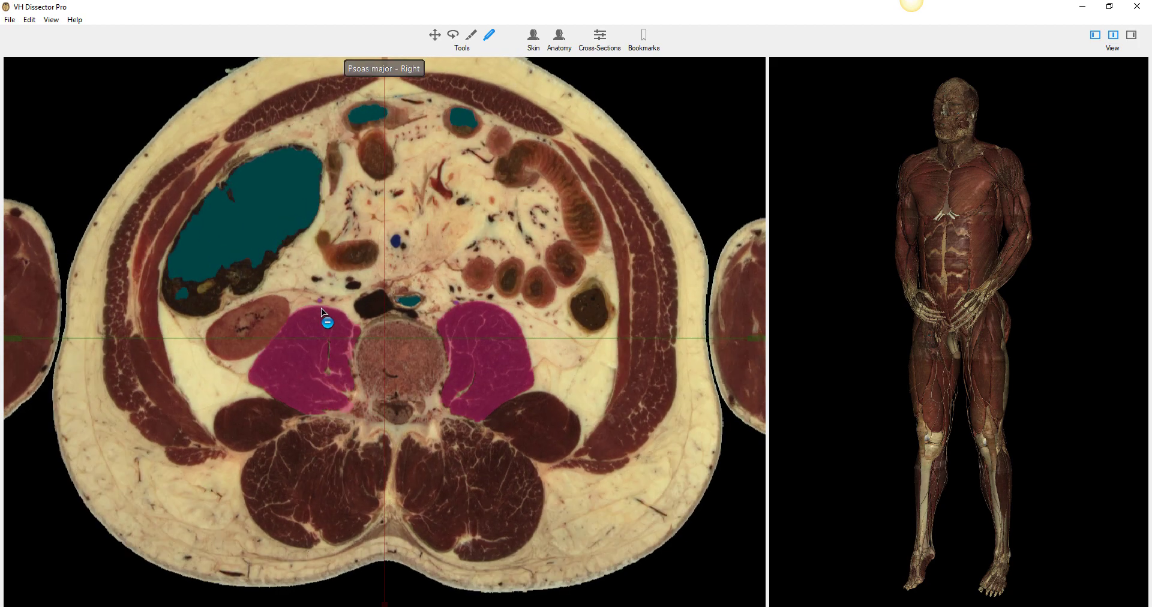
{"action": "scroll", "coordinate": [325, 306], "scroll_direction": "down", "scroll_amount": 6}
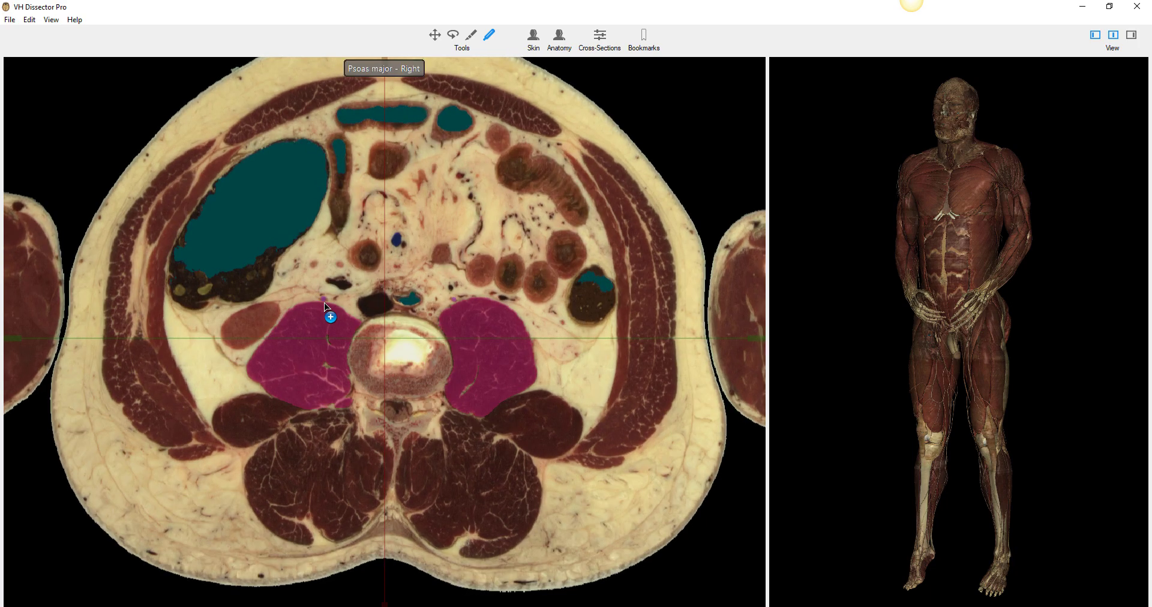
{"action": "scroll", "coordinate": [329, 307], "scroll_direction": "down", "scroll_amount": 6}
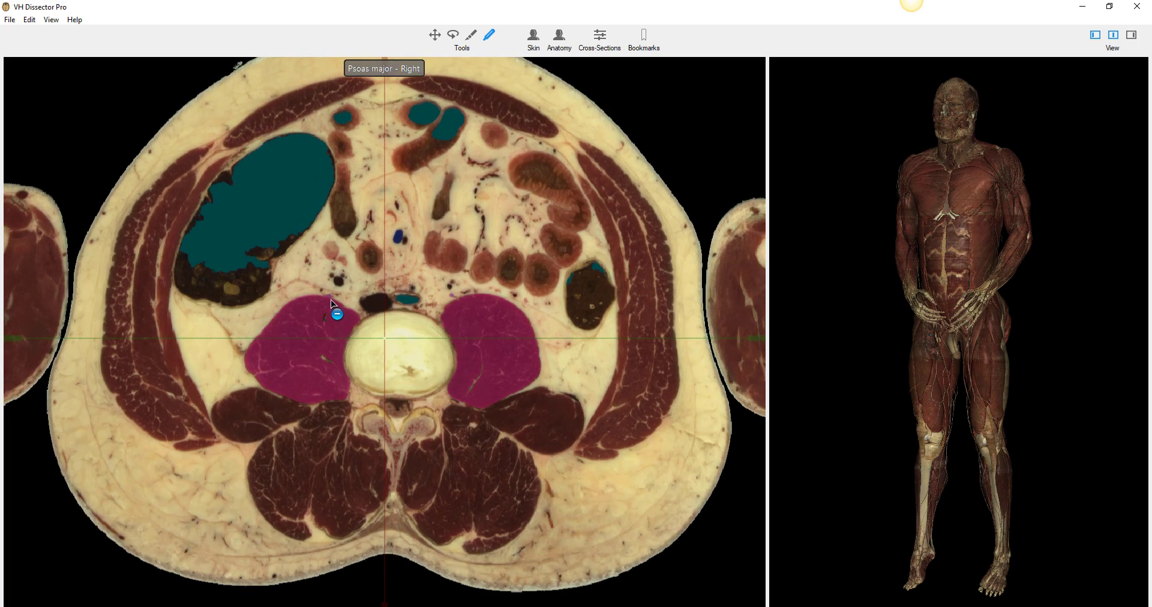
{"action": "scroll", "coordinate": [333, 302], "scroll_direction": "down", "scroll_amount": 6}
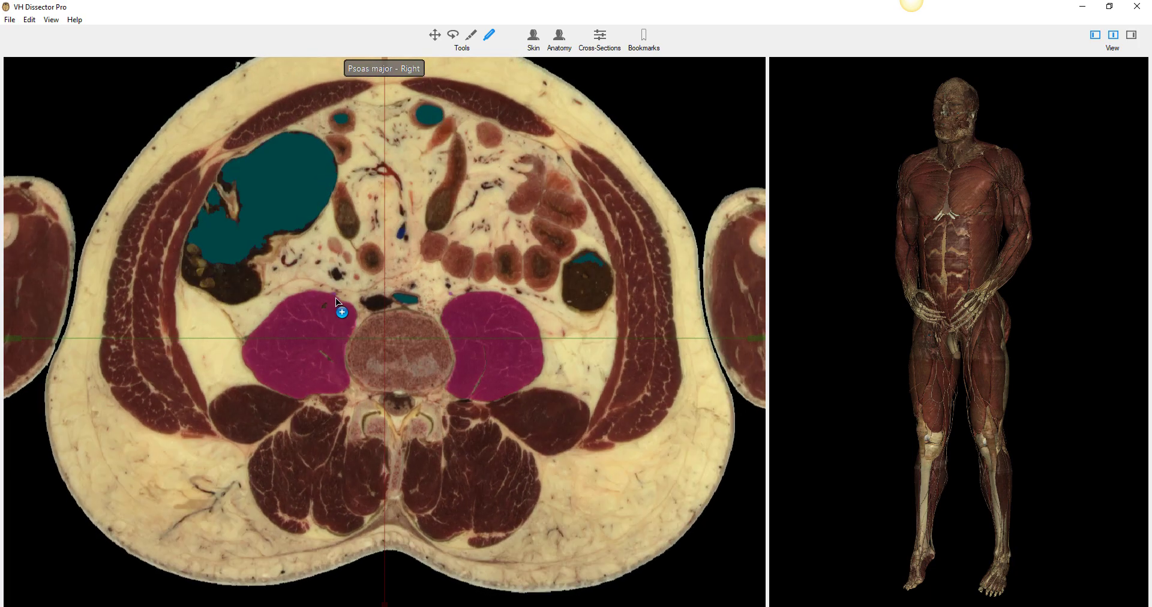
{"action": "scroll", "coordinate": [339, 298], "scroll_direction": "up", "scroll_amount": 6}
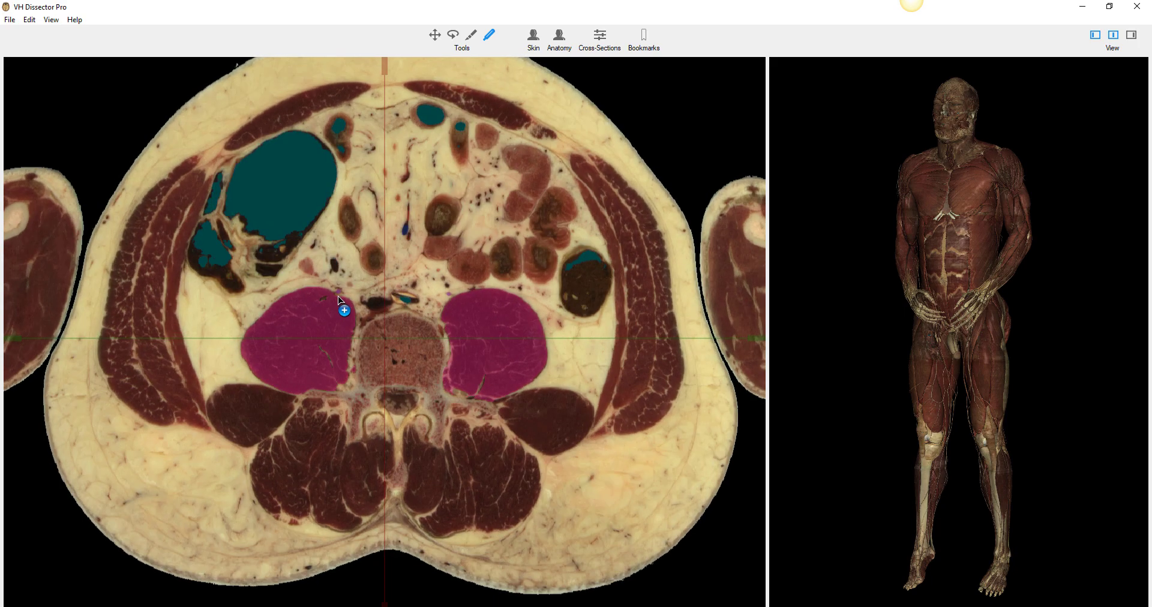
{"action": "scroll", "coordinate": [342, 298], "scroll_direction": "up", "scroll_amount": 5}
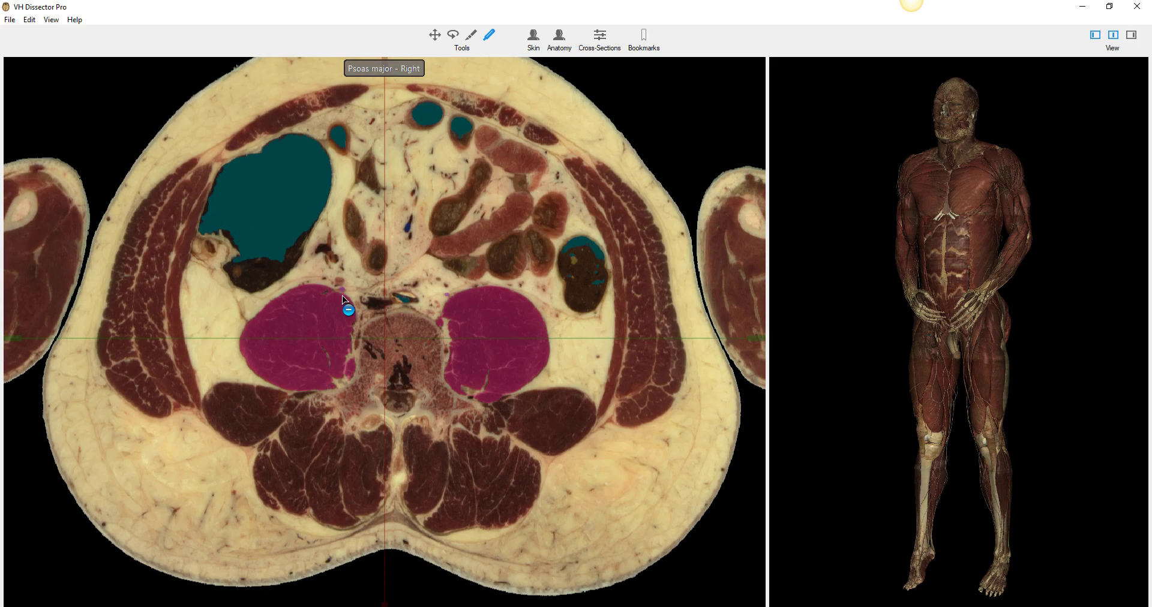
{"action": "scroll", "coordinate": [344, 295], "scroll_direction": "up", "scroll_amount": 5}
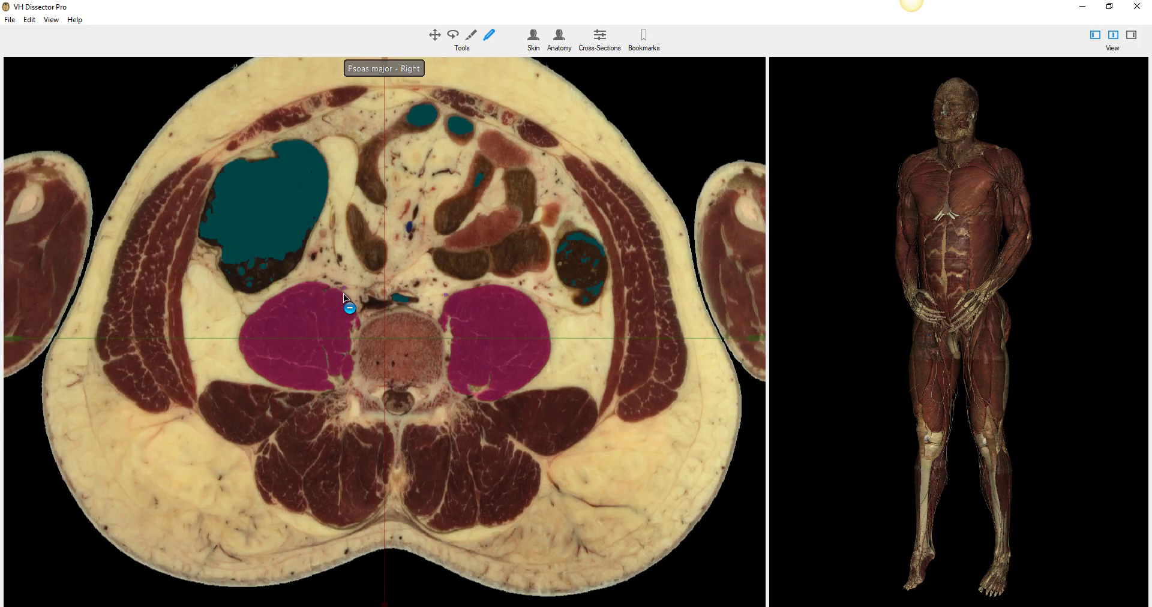
Step: Follow the left ureter along the medial edge of the left psoas major down to the left common iliac artery
{"action": "scroll", "coordinate": [345, 294], "scroll_direction": "up", "scroll_amount": 2}
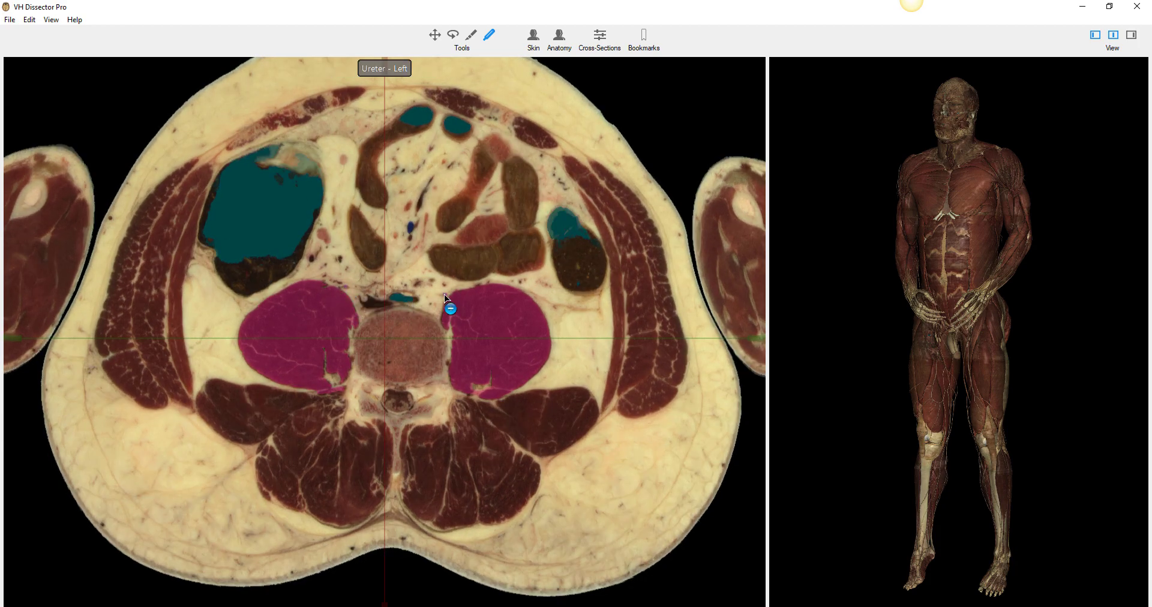
{"action": "scroll", "coordinate": [444, 293], "scroll_direction": "up", "scroll_amount": 6}
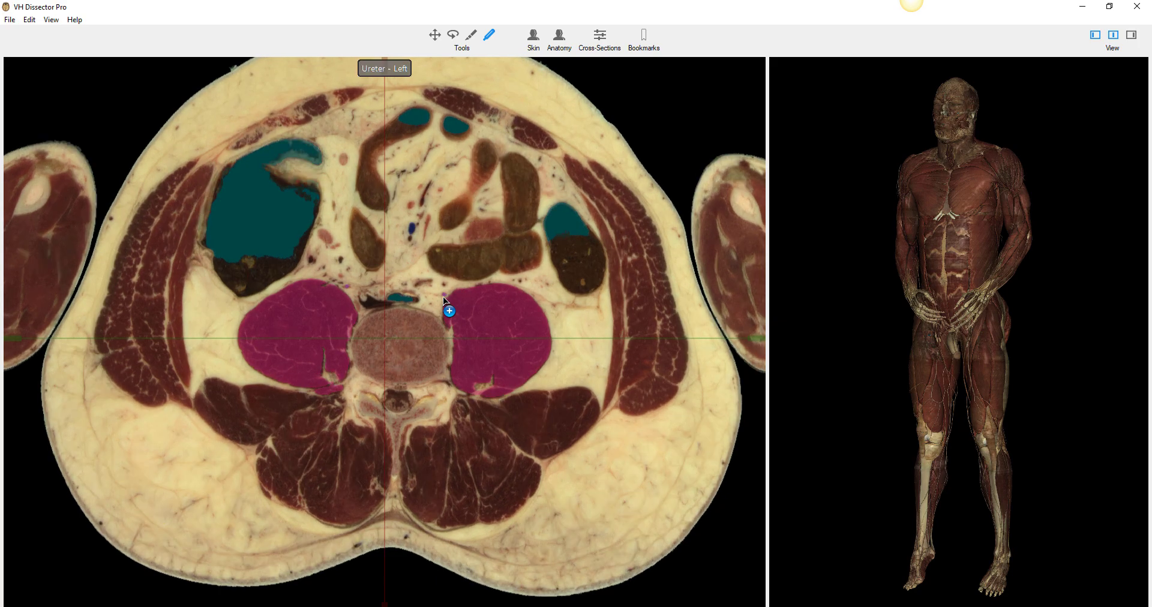
{"action": "scroll", "coordinate": [420, 299], "scroll_direction": "up", "scroll_amount": 6}
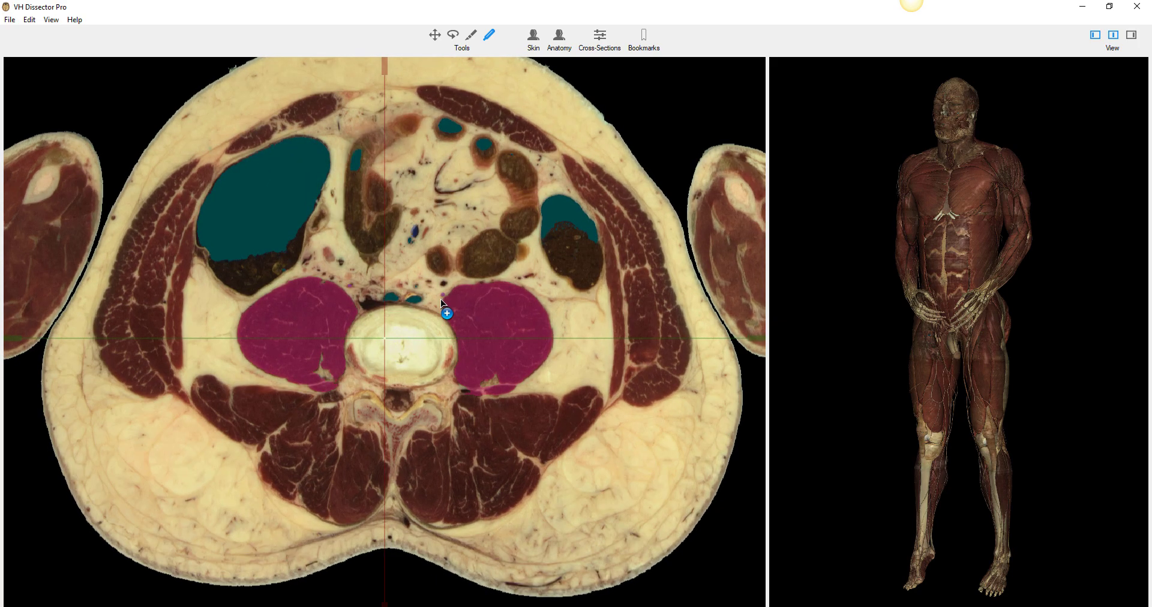
{"action": "scroll", "coordinate": [441, 300], "scroll_direction": "up", "scroll_amount": 6}
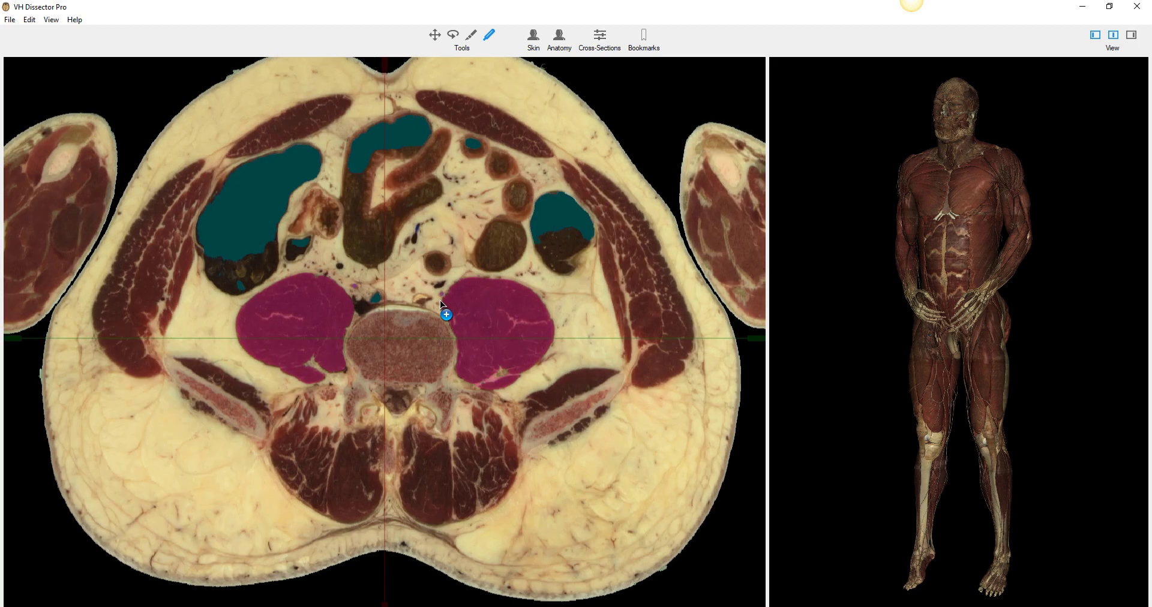
{"action": "scroll", "coordinate": [440, 299], "scroll_direction": "down", "scroll_amount": 6}
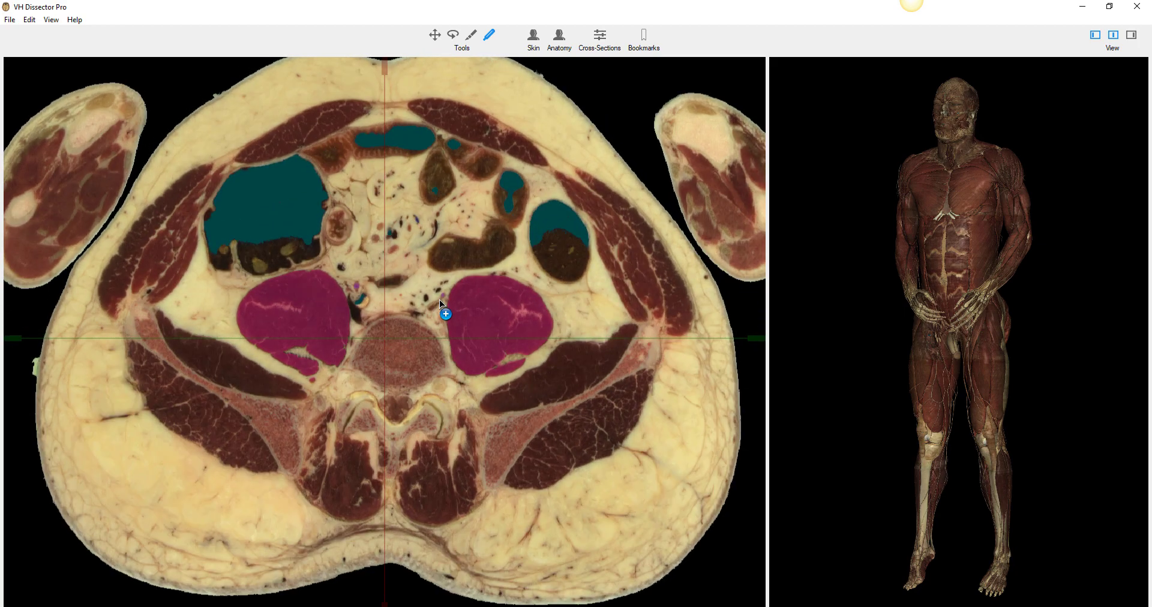
{"action": "scroll", "coordinate": [441, 302], "scroll_direction": "up", "scroll_amount": 2}
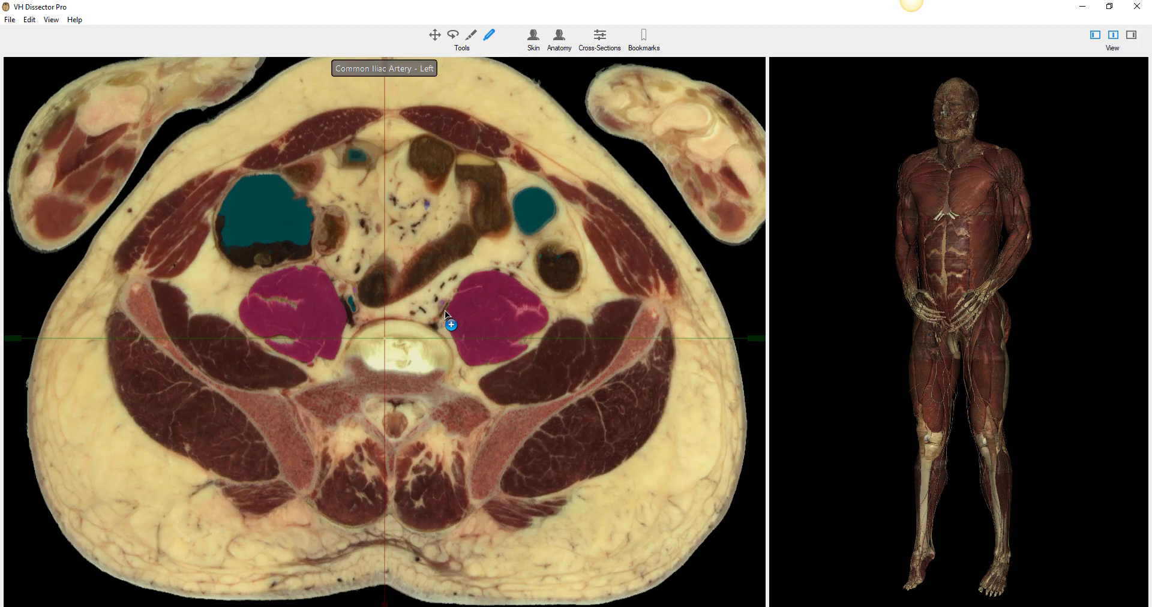
{"action": "scroll", "coordinate": [441, 306], "scroll_direction": "up", "scroll_amount": 2}
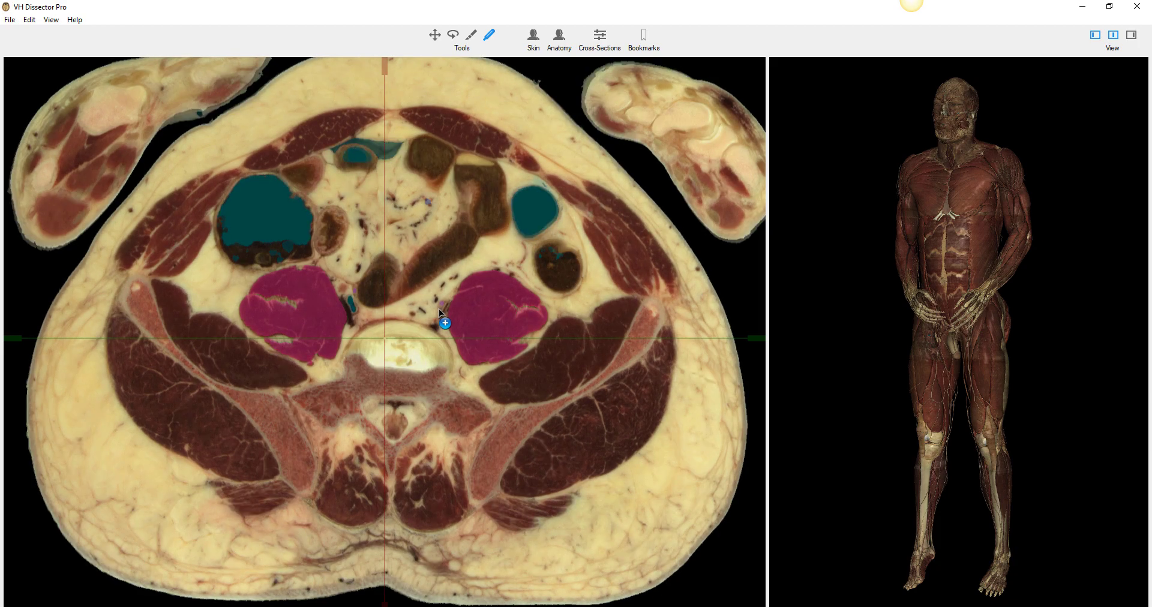
Step: Trace the left ureter from the lumbosacral level past the sacroiliac joints, along the medial side of the left psoas major
{"action": "scroll", "coordinate": [441, 309], "scroll_direction": "up", "scroll_amount": 6}
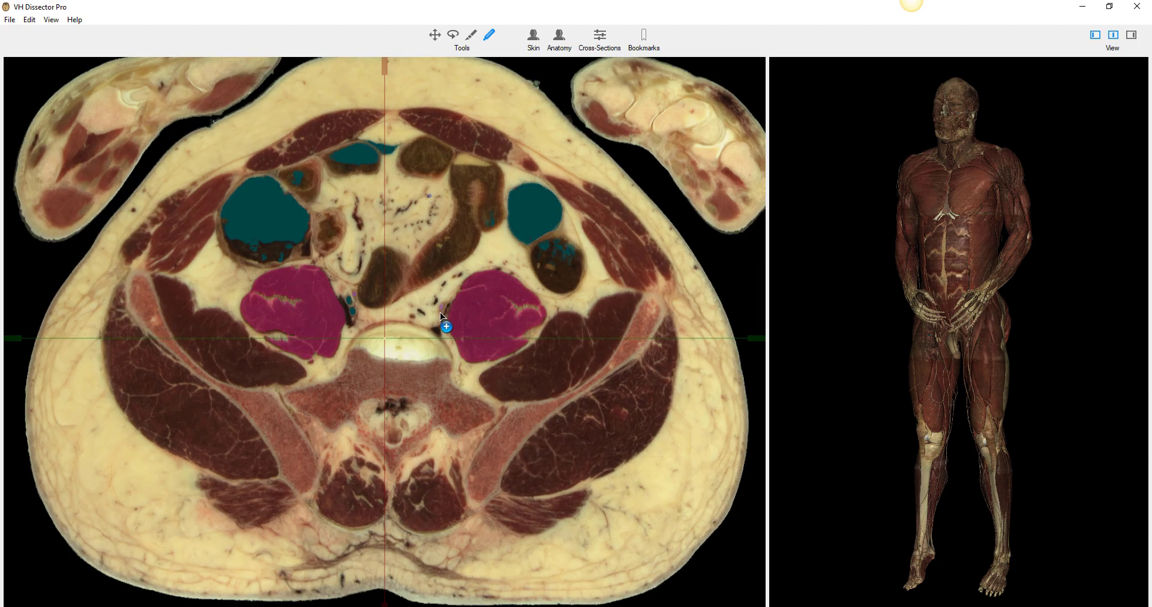
{"action": "scroll", "coordinate": [441, 314], "scroll_direction": "up", "scroll_amount": 6}
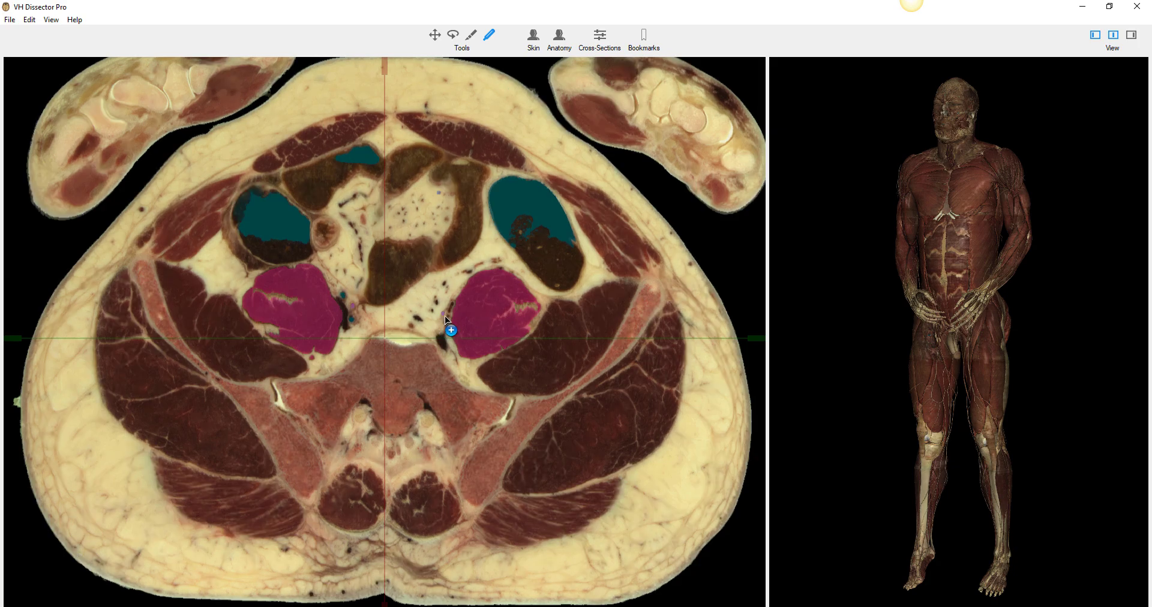
{"action": "scroll", "coordinate": [442, 322], "scroll_direction": "up", "scroll_amount": 6}
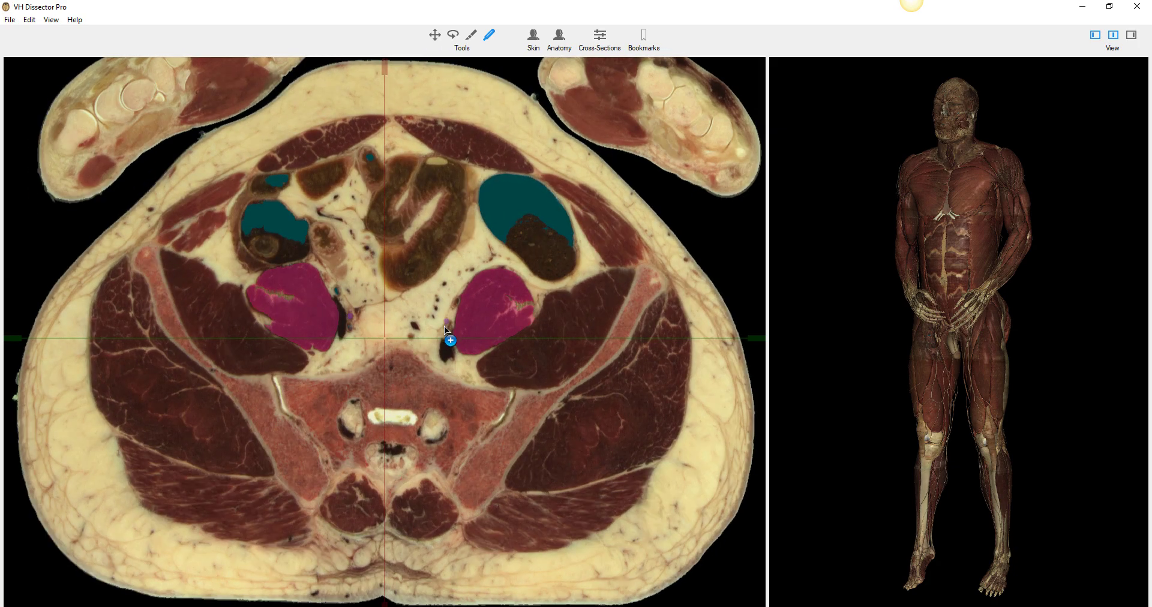
{"action": "scroll", "coordinate": [443, 328], "scroll_direction": "up", "scroll_amount": 6}
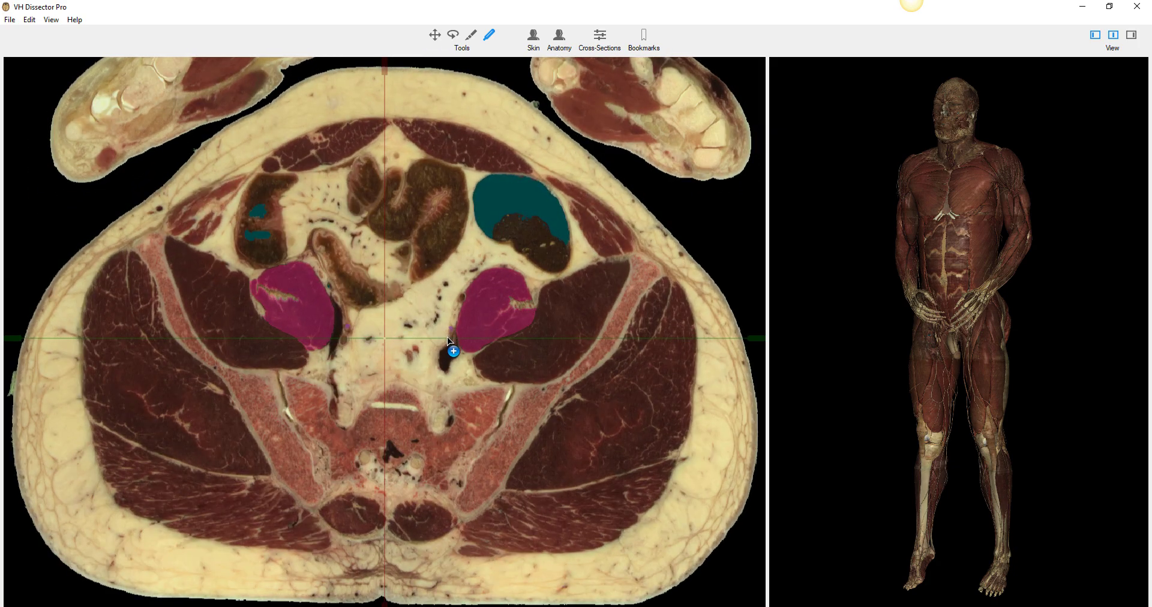
{"action": "scroll", "coordinate": [450, 338], "scroll_direction": "up", "scroll_amount": 6}
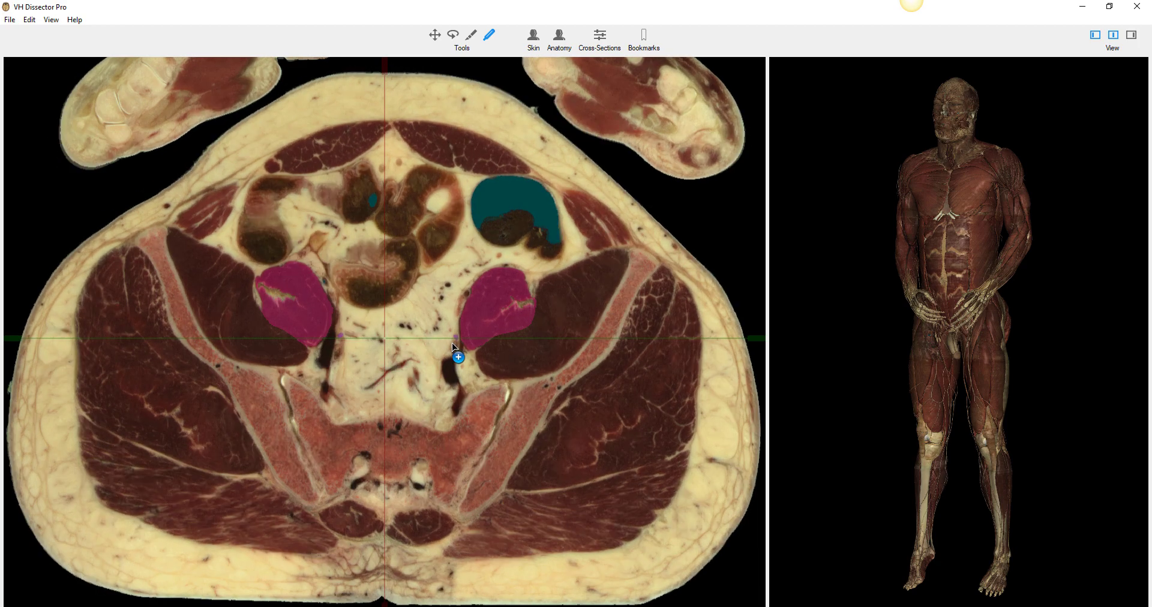
{"action": "scroll", "coordinate": [454, 345], "scroll_direction": "up", "scroll_amount": 3}
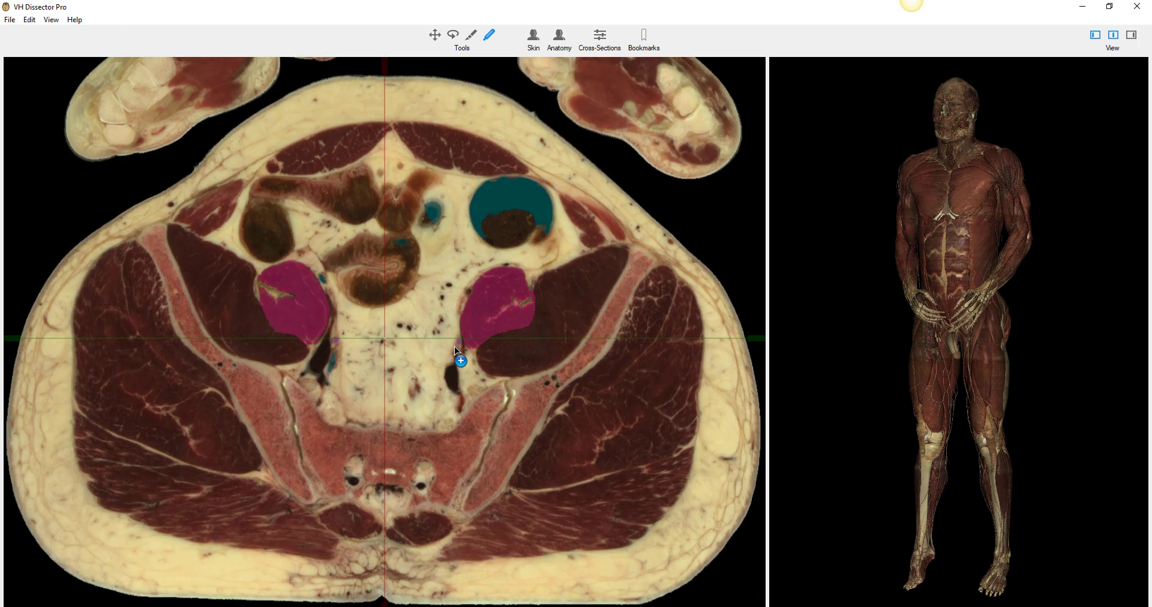
{"action": "scroll", "coordinate": [457, 347], "scroll_direction": "up", "scroll_amount": 4}
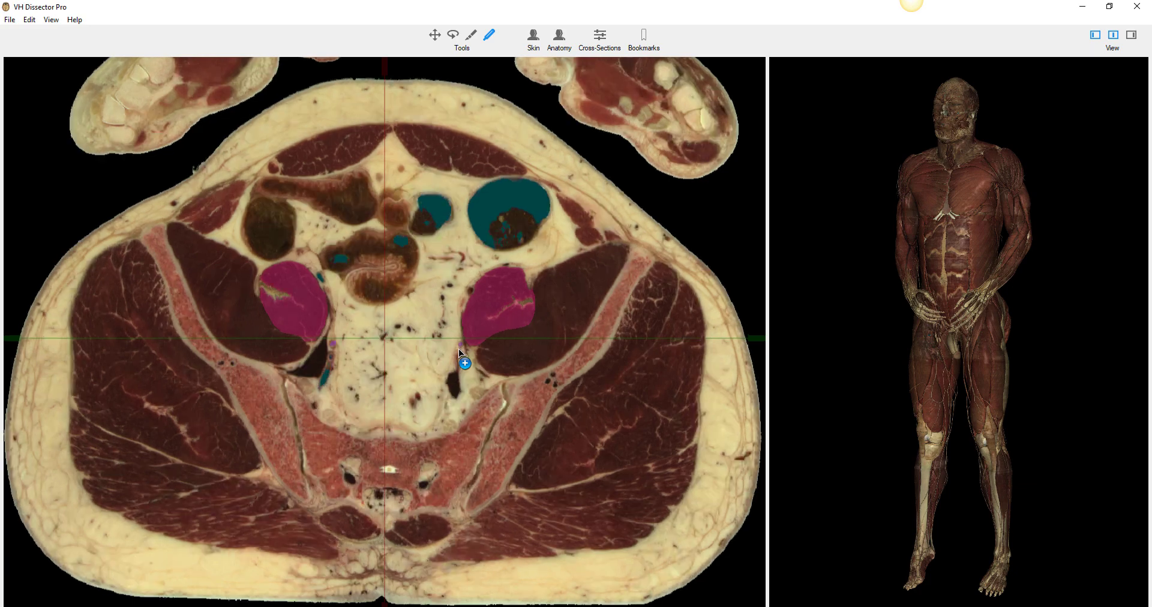
{"action": "scroll", "coordinate": [458, 348], "scroll_direction": "up", "scroll_amount": 2}
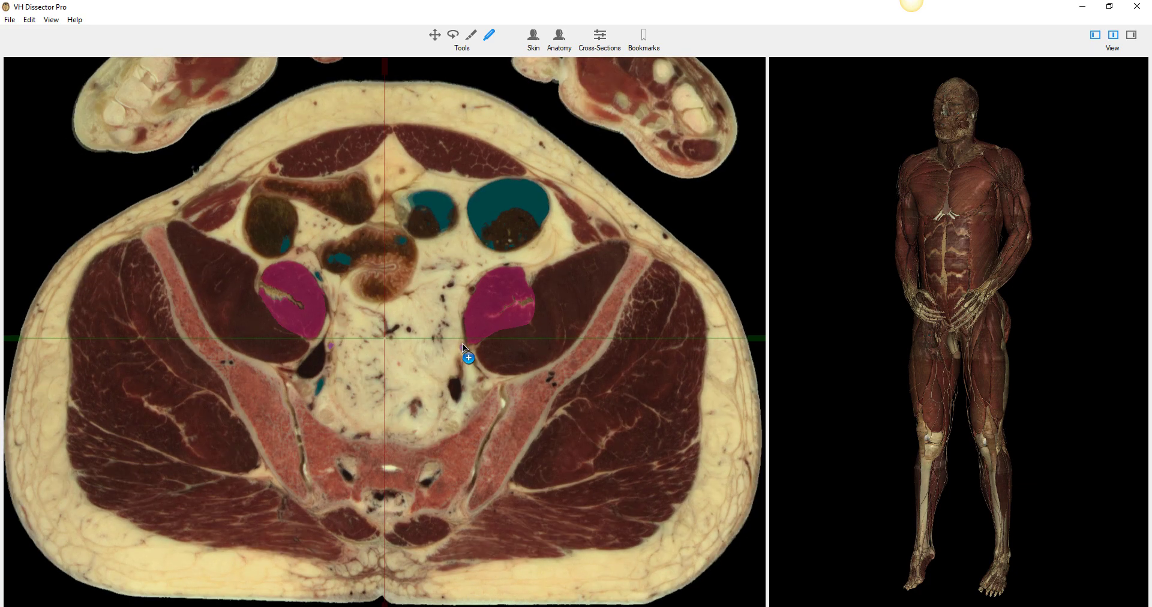
Step: Pick out the left ureter at the pelvic brim and follow it along the pelvic side wall down to the hip joint level
{"action": "left_click", "coordinate": [461, 346]}
{"action": "scroll", "coordinate": [454, 357], "scroll_direction": "up", "scroll_amount": 4}
{"action": "scroll", "coordinate": [466, 363], "scroll_direction": "up", "scroll_amount": 5}
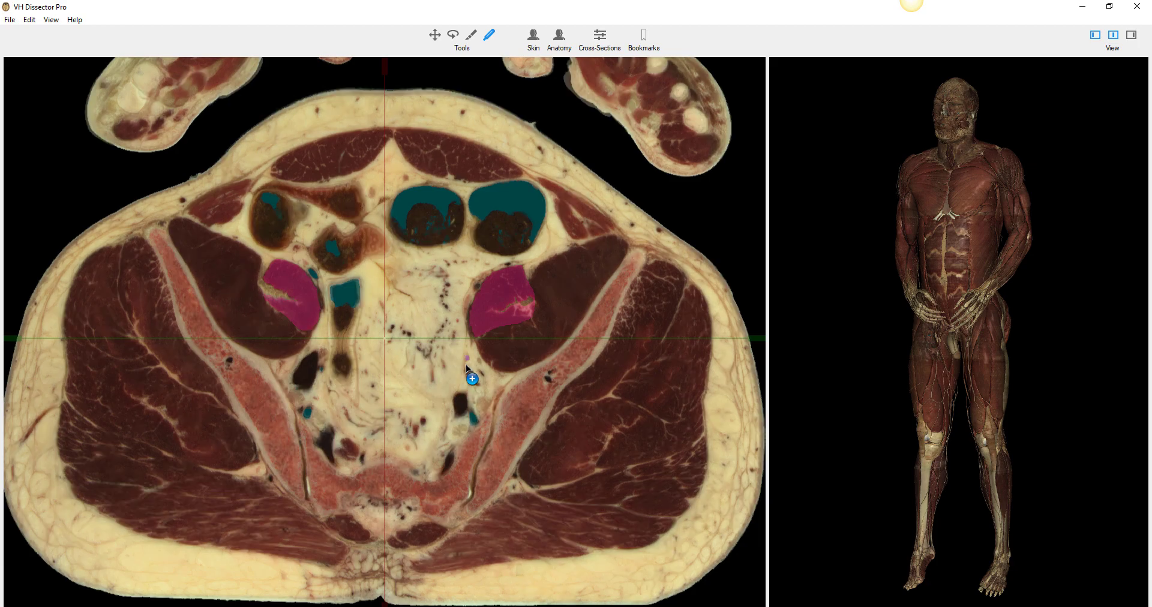
{"action": "scroll", "coordinate": [477, 373], "scroll_direction": "up", "scroll_amount": 5}
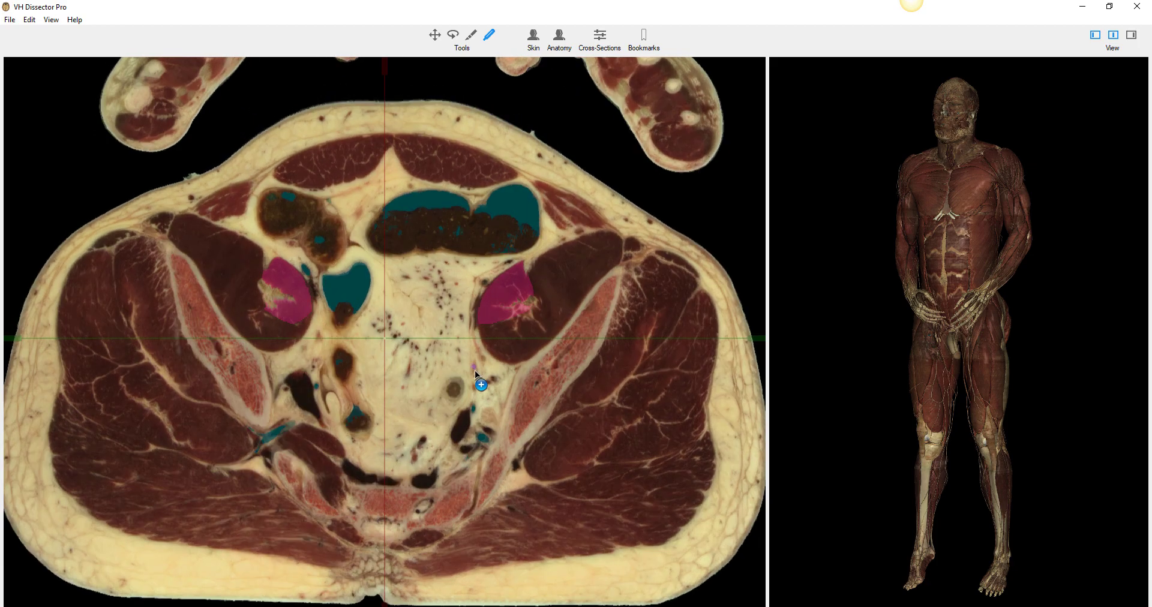
{"action": "scroll", "coordinate": [479, 375], "scroll_direction": "up", "scroll_amount": 5}
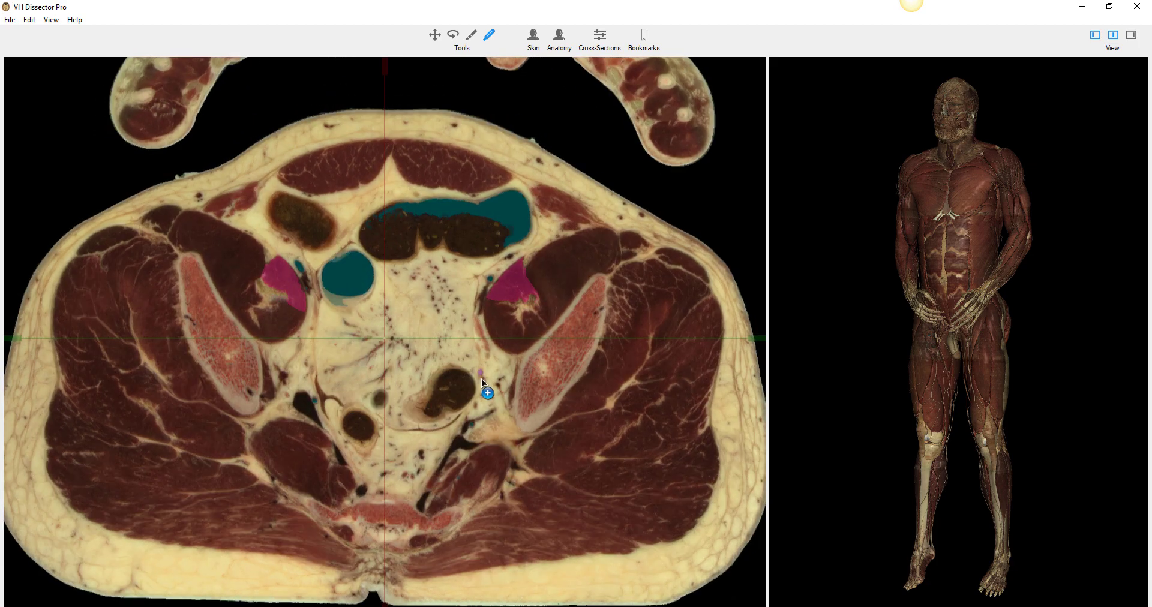
{"action": "scroll", "coordinate": [484, 385], "scroll_direction": "up", "scroll_amount": 5}
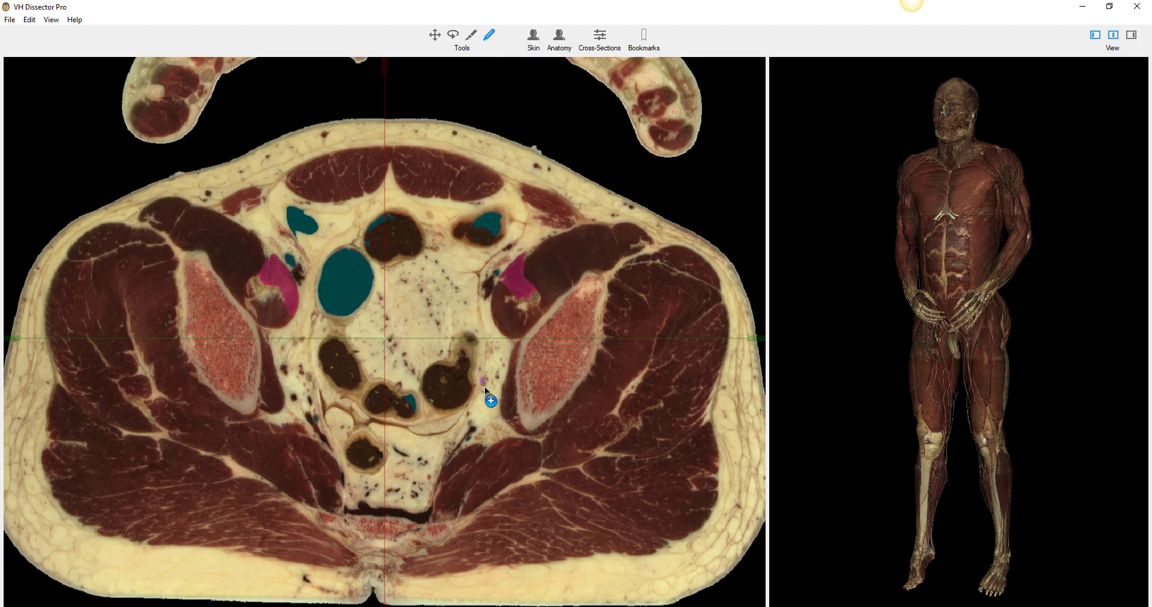
{"action": "scroll", "coordinate": [478, 389], "scroll_direction": "up", "scroll_amount": 5}
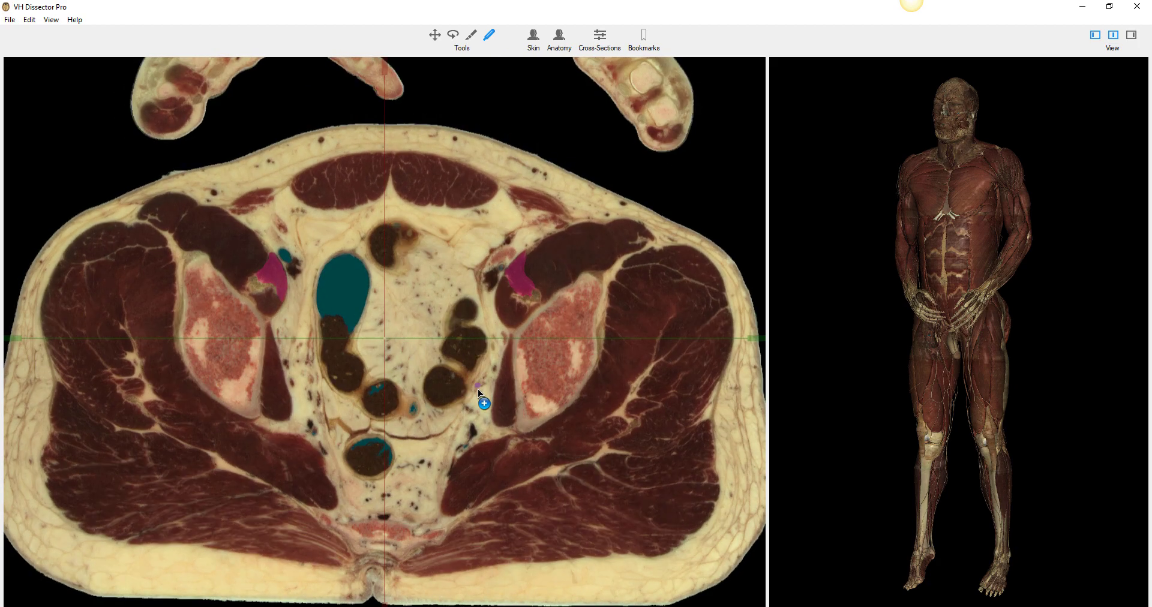
{"action": "scroll", "coordinate": [468, 389], "scroll_direction": "up", "scroll_amount": 5}
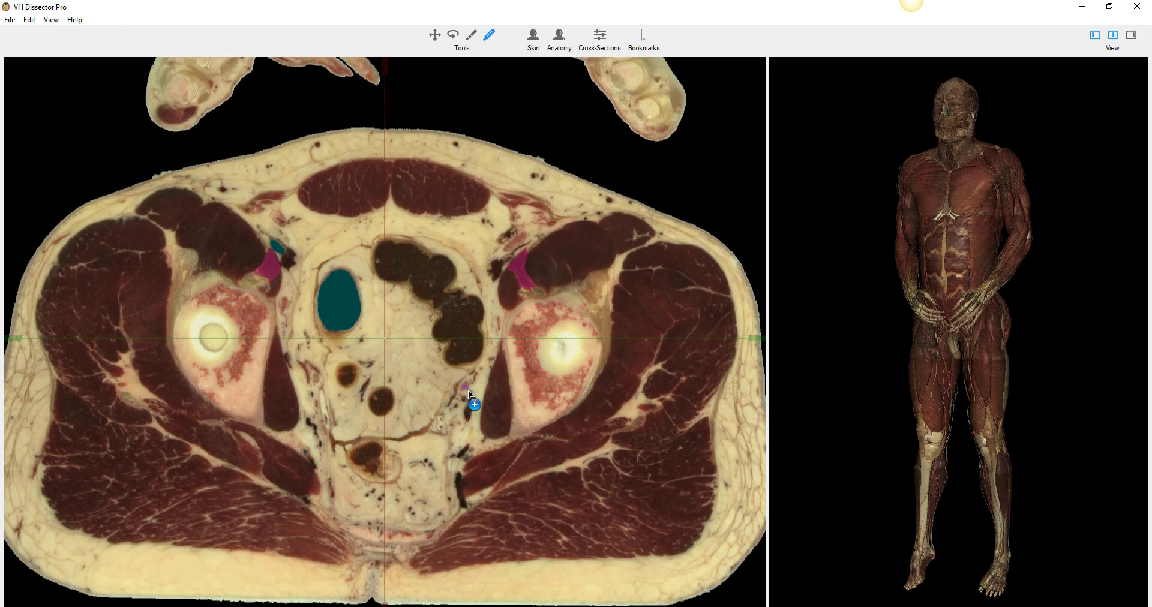
{"action": "scroll", "coordinate": [462, 389], "scroll_direction": "up", "scroll_amount": 5}
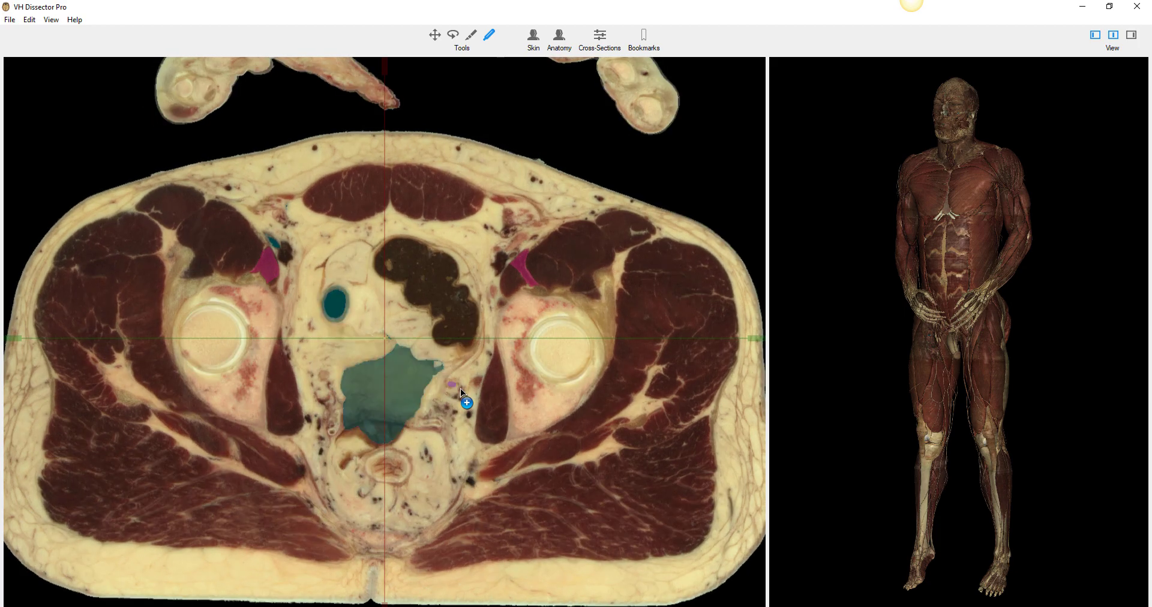
{"action": "scroll", "coordinate": [447, 383], "scroll_direction": "up", "scroll_amount": 5}
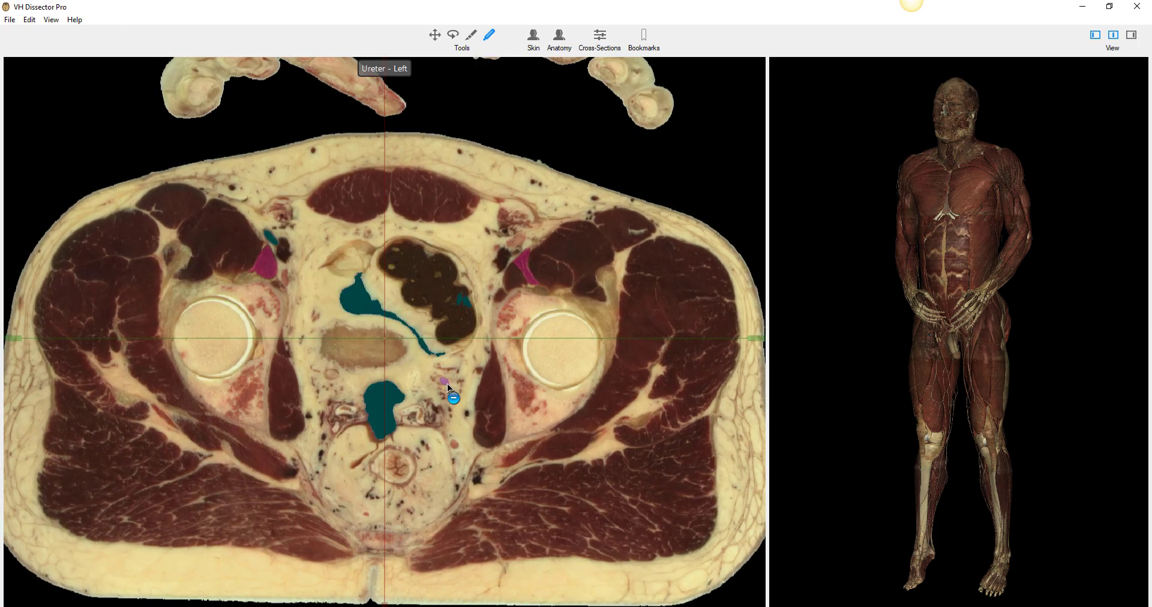
Step: Follow the left ureter down to the back of the urinary bladder and highlight the bladder
{"action": "scroll", "coordinate": [434, 380], "scroll_direction": "up", "scroll_amount": 5}
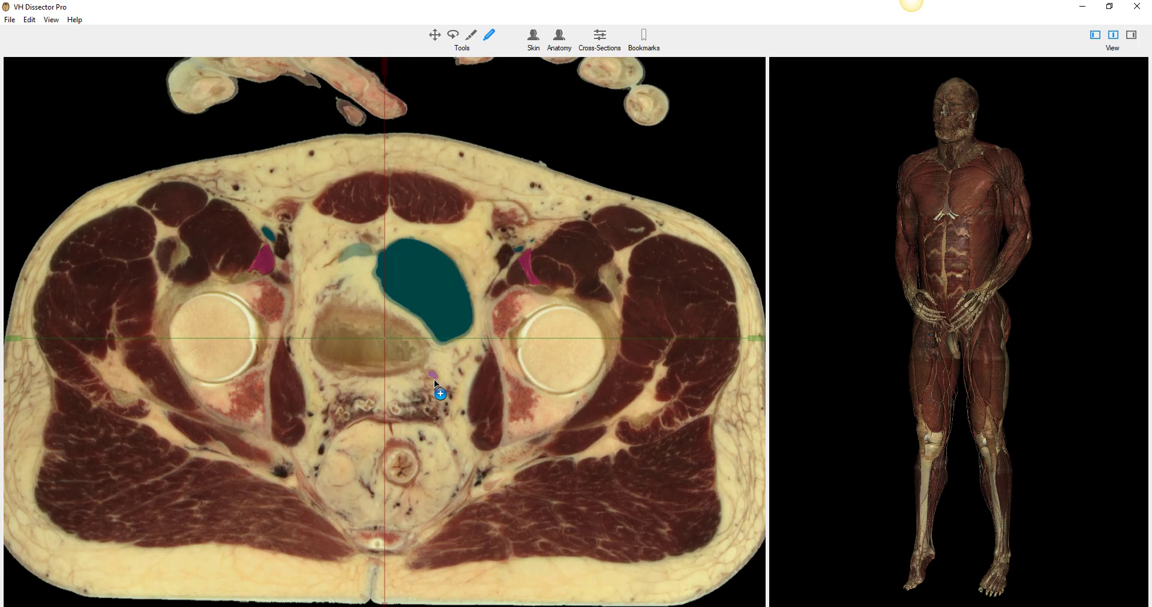
{"action": "scroll", "coordinate": [421, 372], "scroll_direction": "up", "scroll_amount": 3}
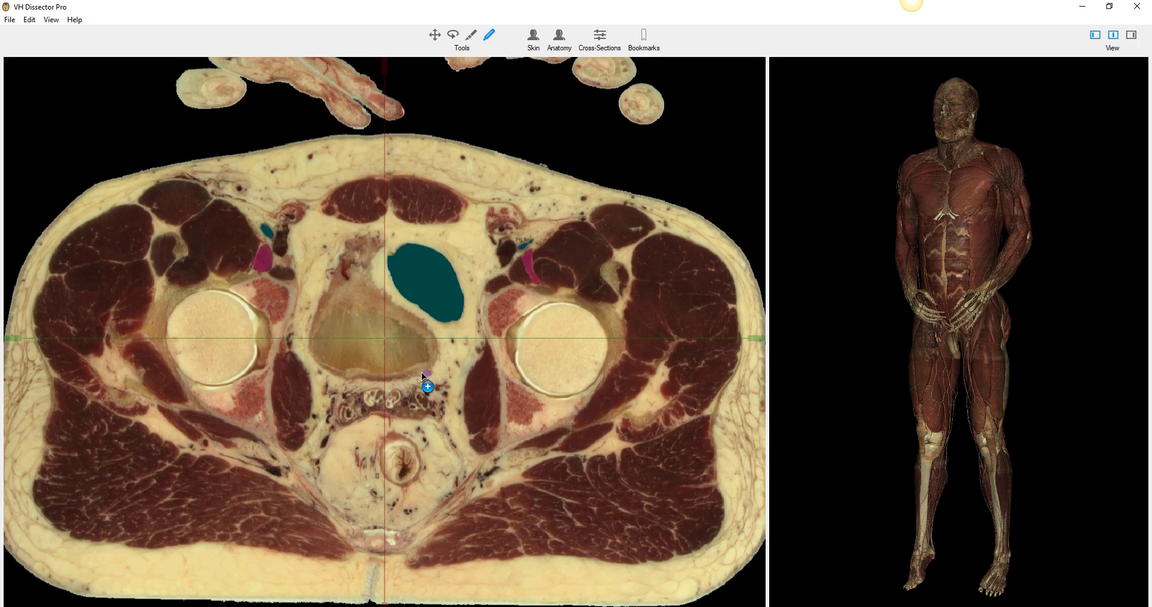
{"action": "scroll", "coordinate": [369, 313], "scroll_direction": "up", "scroll_amount": 2}
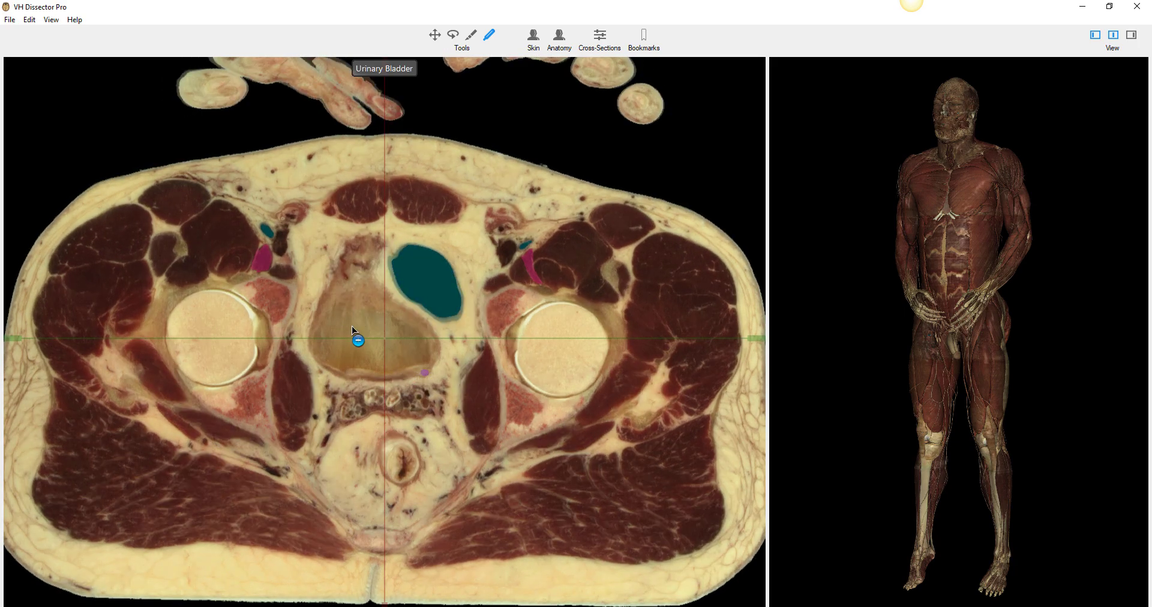
{"action": "left_click", "coordinate": [351, 326]}
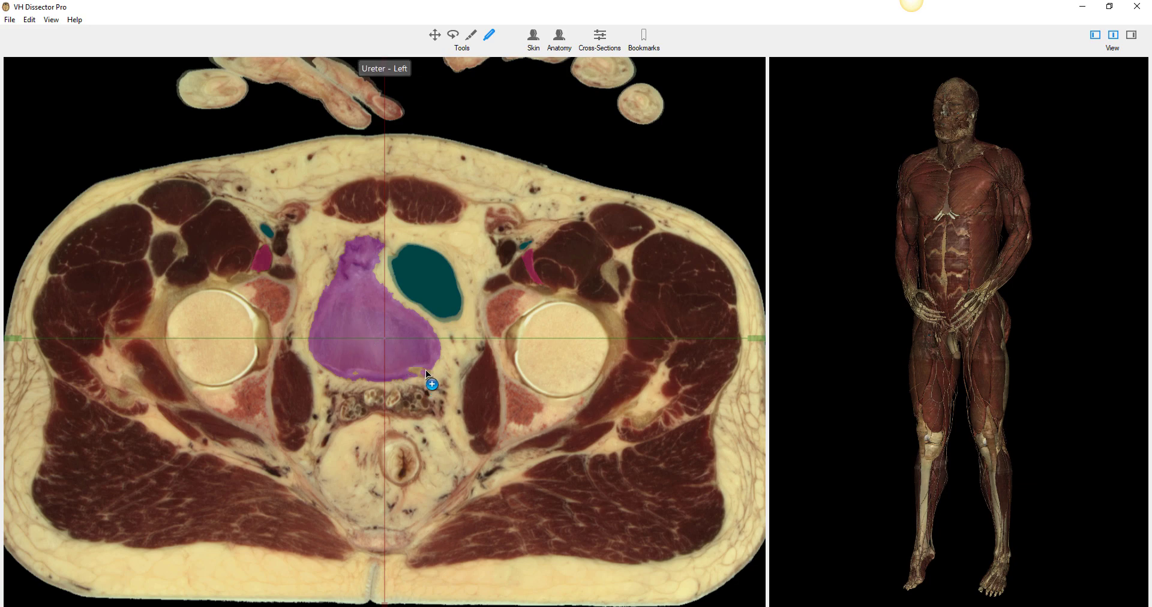
Step: Examine the posterior wall of the bladder on both sides where the ureters enter, down through the hip joint level
{"action": "scroll", "coordinate": [426, 370], "scroll_direction": "up", "scroll_amount": 1}
{"action": "scroll", "coordinate": [355, 372], "scroll_direction": "up", "scroll_amount": 1}
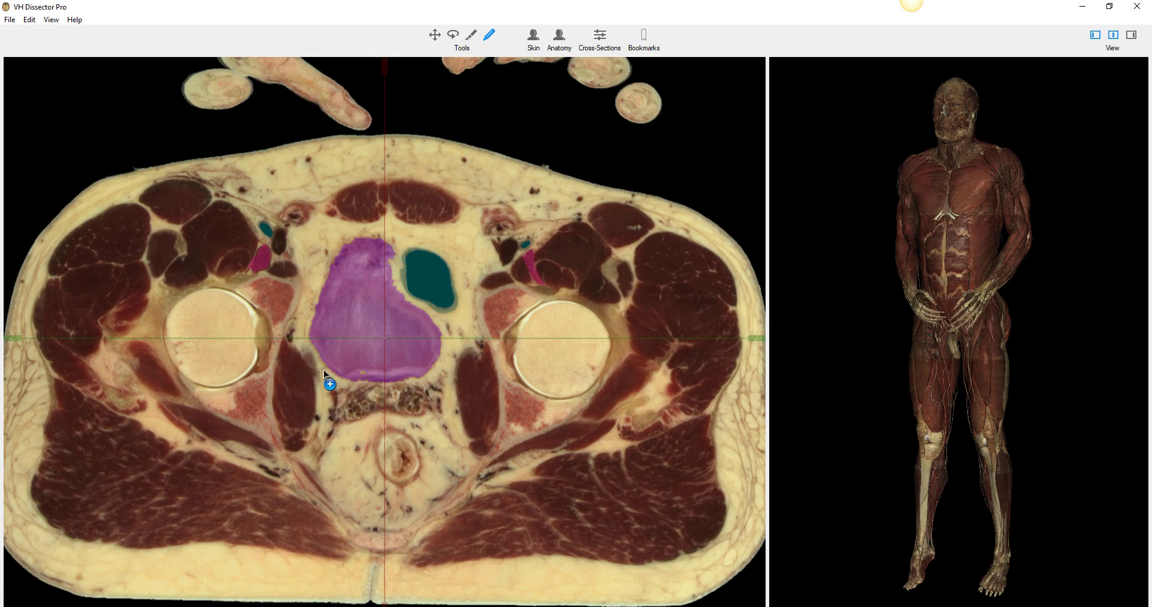
{"action": "scroll", "coordinate": [323, 370], "scroll_direction": "up", "scroll_amount": 2}
{"action": "scroll", "coordinate": [327, 369], "scroll_direction": "up", "scroll_amount": 3}
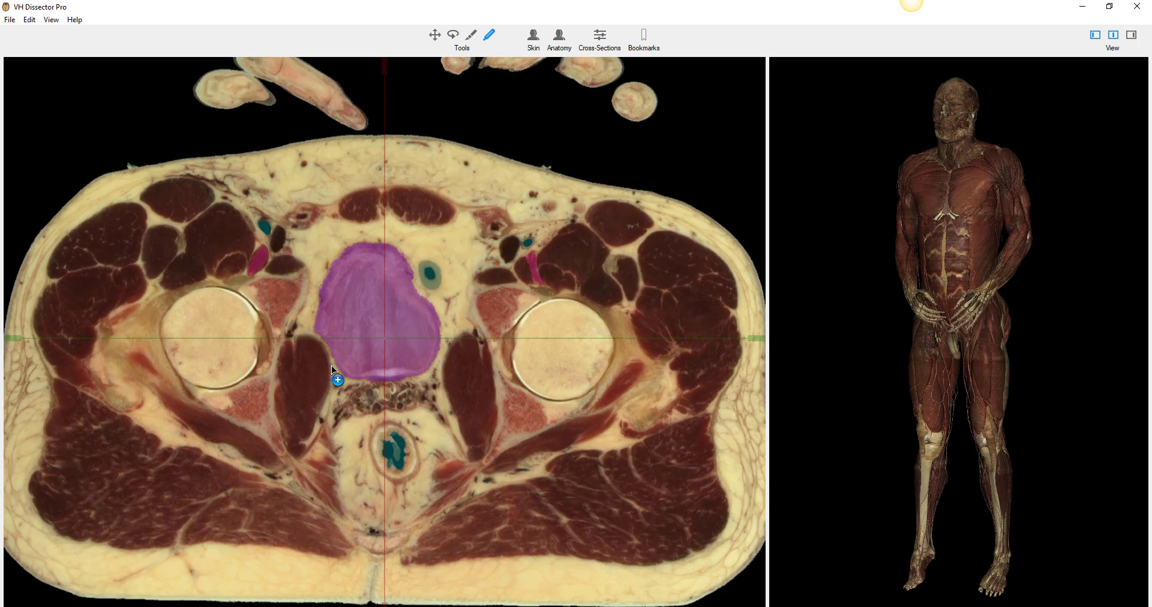
{"action": "scroll", "coordinate": [331, 365], "scroll_direction": "down", "scroll_amount": 4}
{"action": "scroll", "coordinate": [376, 323], "scroll_direction": "down", "scroll_amount": 1}
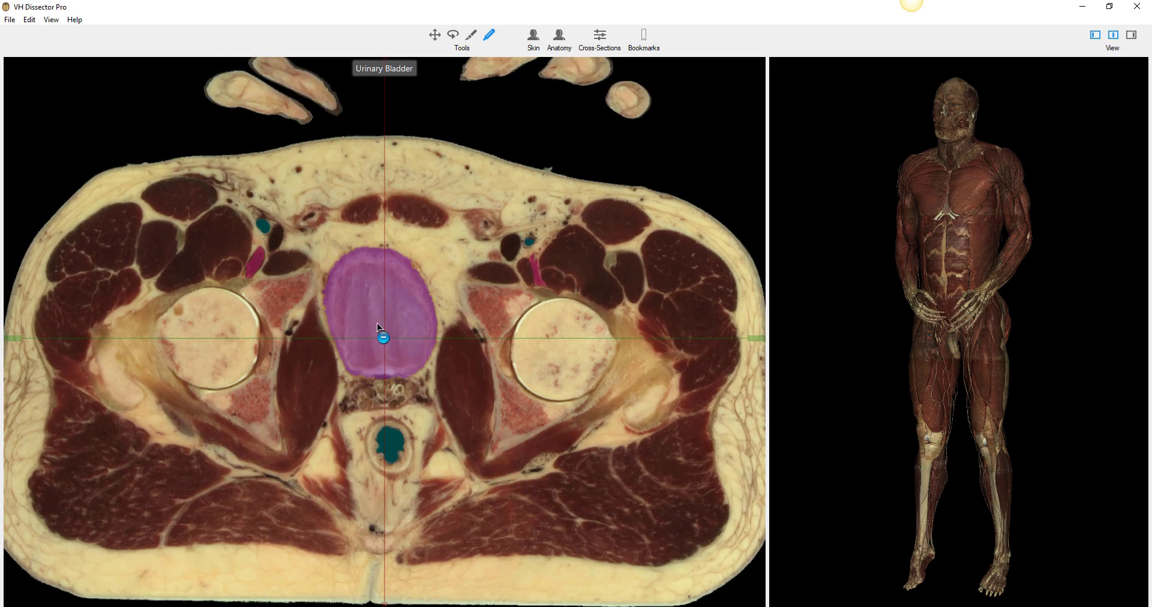
Step: Continue below the bladder past the ductus deferens and highlight the prostate, the rectum and the muscle flanking the rectum on both sides
{"action": "scroll", "coordinate": [385, 284], "scroll_direction": "up", "scroll_amount": 2}
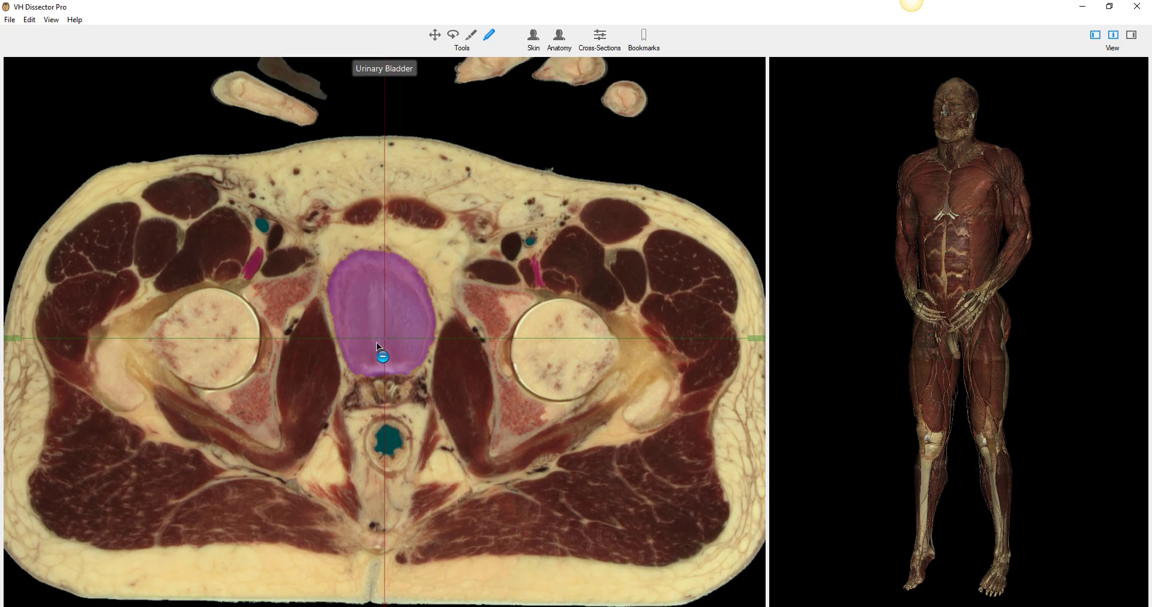
{"action": "scroll", "coordinate": [390, 393], "scroll_direction": "up", "scroll_amount": 4}
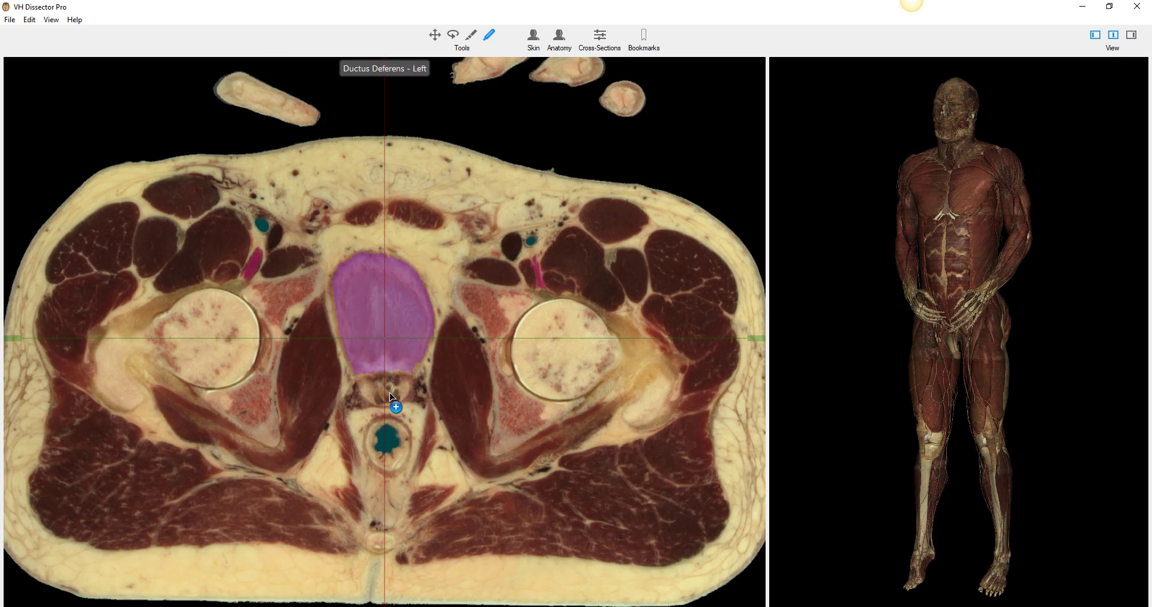
{"action": "scroll", "coordinate": [392, 382], "scroll_direction": "up", "scroll_amount": 1}
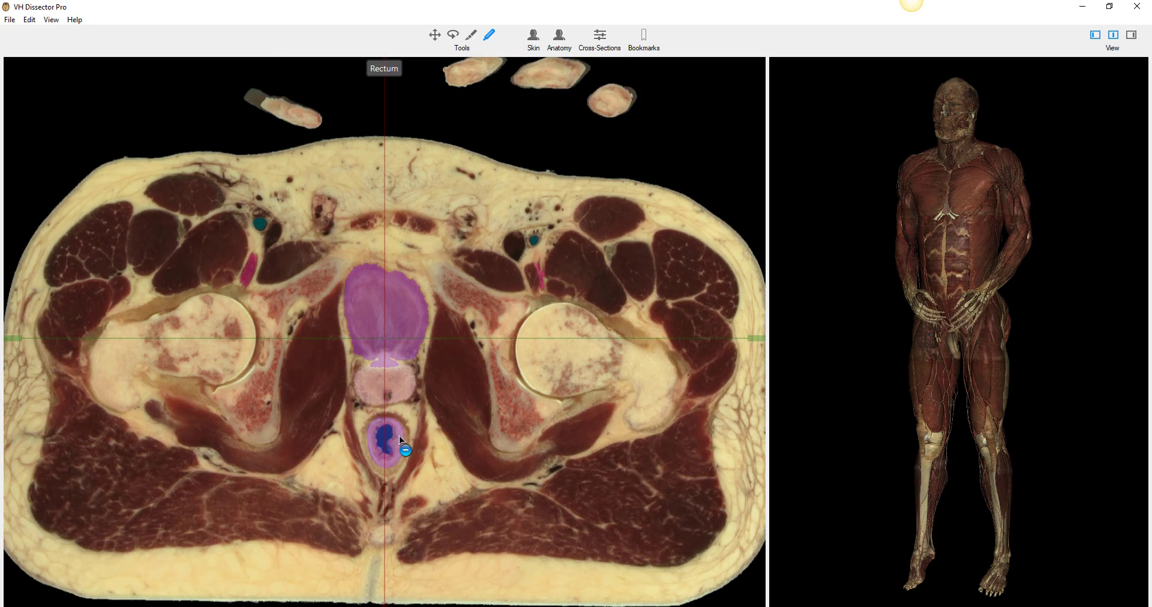
{"action": "left_click", "coordinate": [416, 434]}
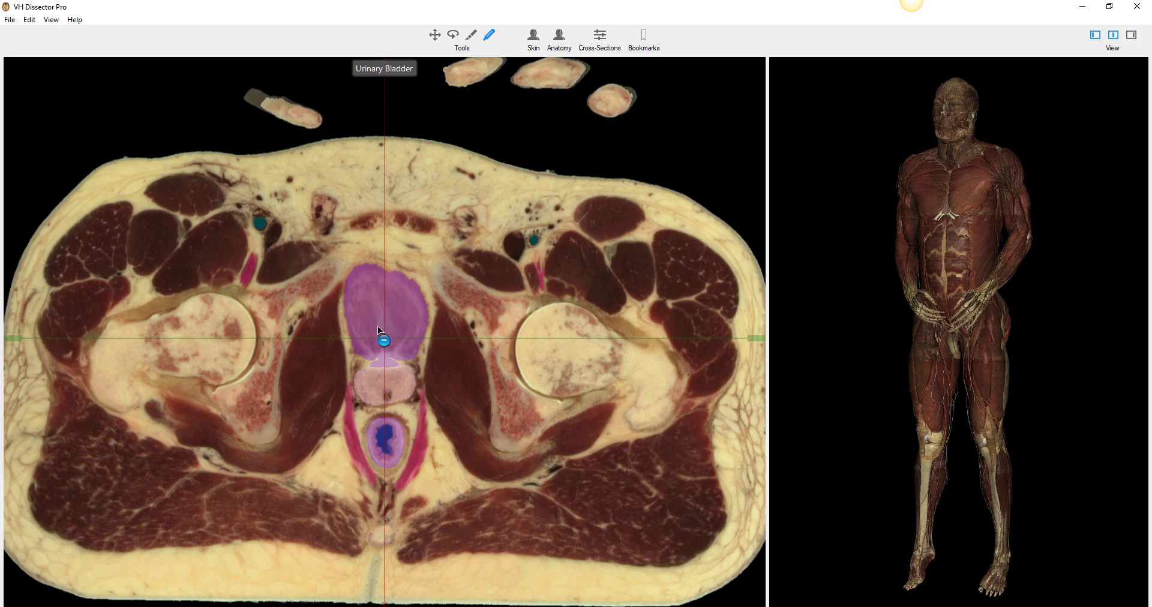
Step: Return from the pelvis up to the level of the kidneys and highlight the abdominal aorta in front of the vertebral column
{"action": "scroll", "coordinate": [377, 326], "scroll_direction": "down", "scroll_amount": 10}
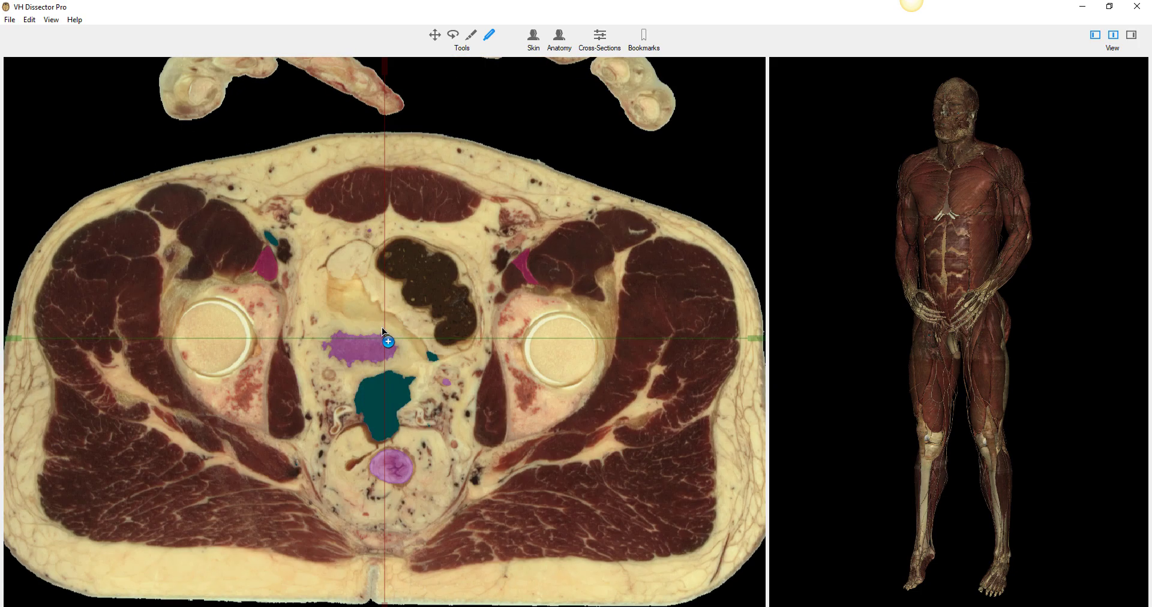
{"action": "scroll", "coordinate": [382, 329], "scroll_direction": "down", "scroll_amount": 10}
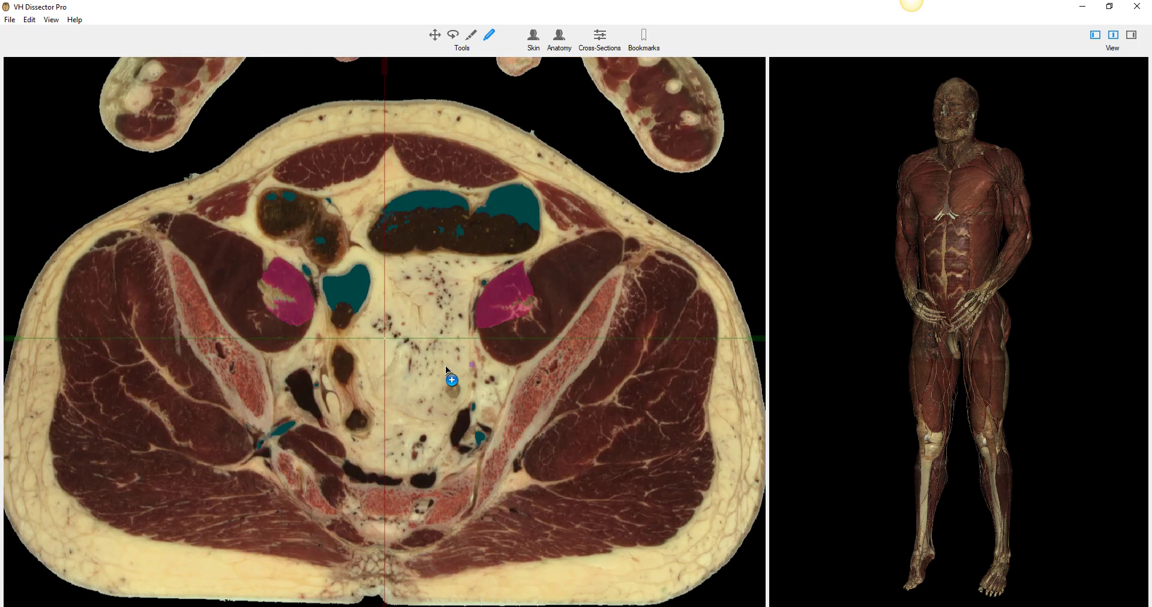
{"action": "scroll", "coordinate": [441, 360], "scroll_direction": "down", "scroll_amount": 10}
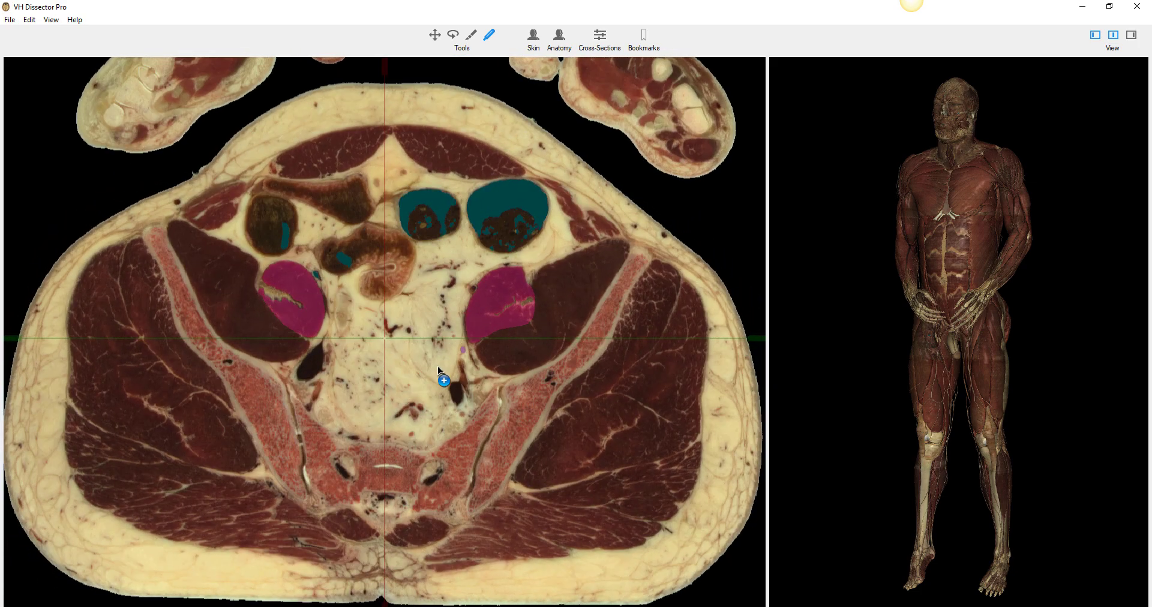
{"action": "scroll", "coordinate": [437, 367], "scroll_direction": "down", "scroll_amount": 10}
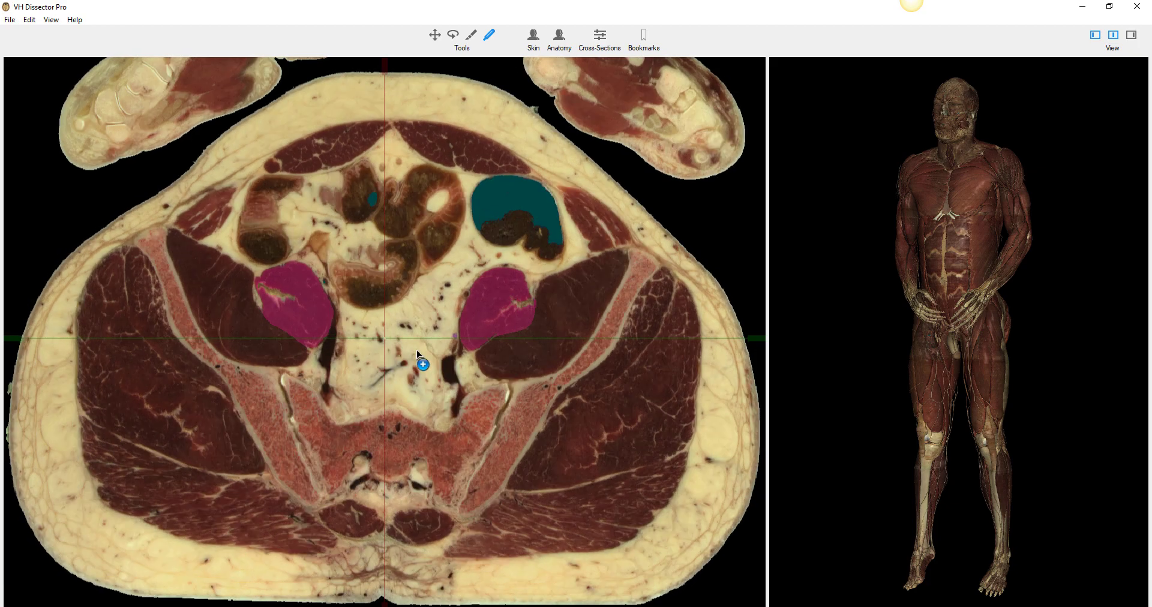
{"action": "scroll", "coordinate": [411, 354], "scroll_direction": "down", "scroll_amount": 10}
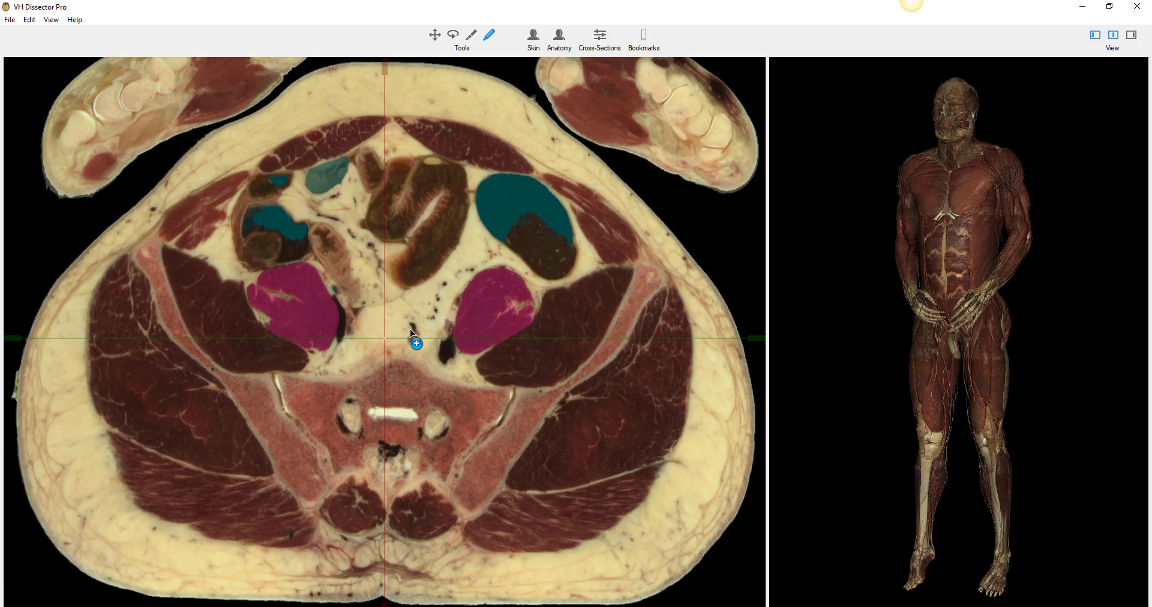
{"action": "scroll", "coordinate": [410, 330], "scroll_direction": "down", "scroll_amount": 10}
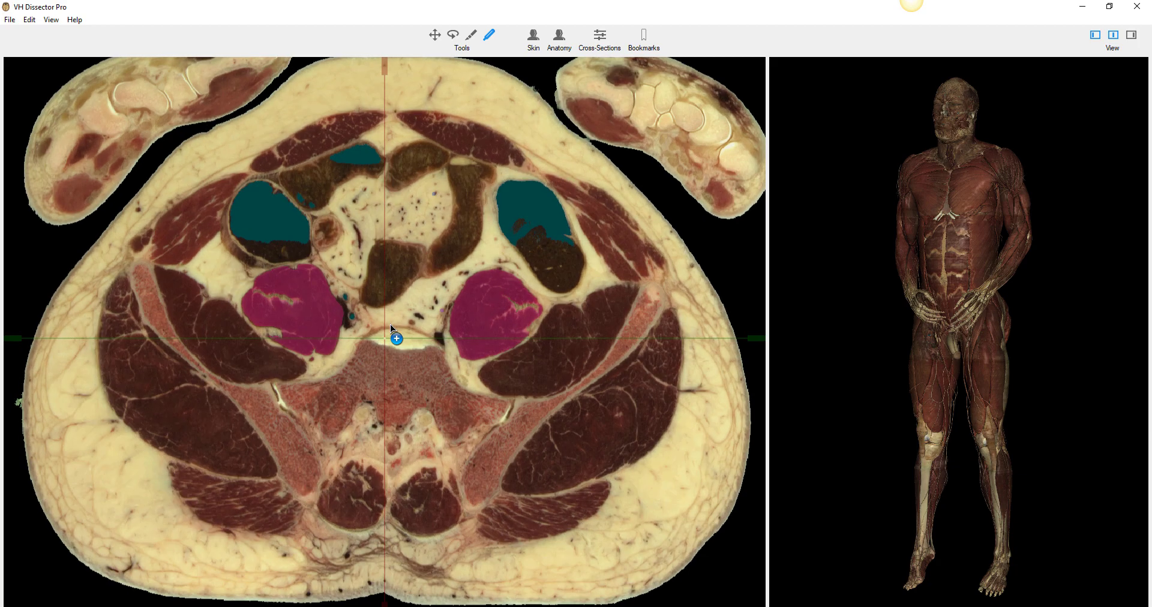
{"action": "scroll", "coordinate": [390, 325], "scroll_direction": "down", "scroll_amount": 10}
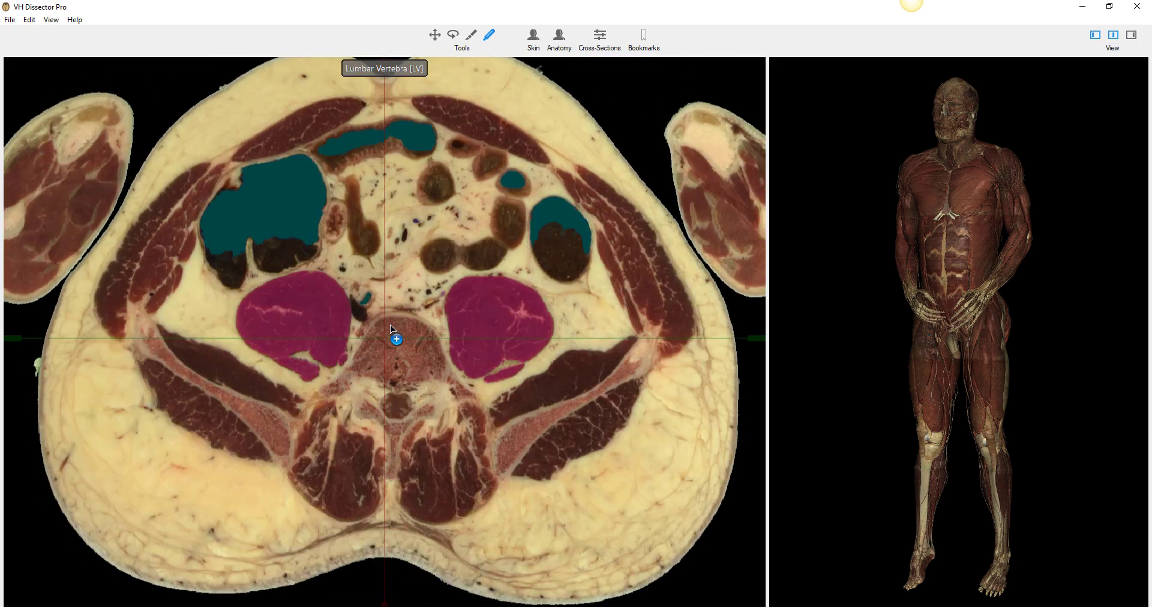
{"action": "scroll", "coordinate": [390, 325], "scroll_direction": "down", "scroll_amount": 10}
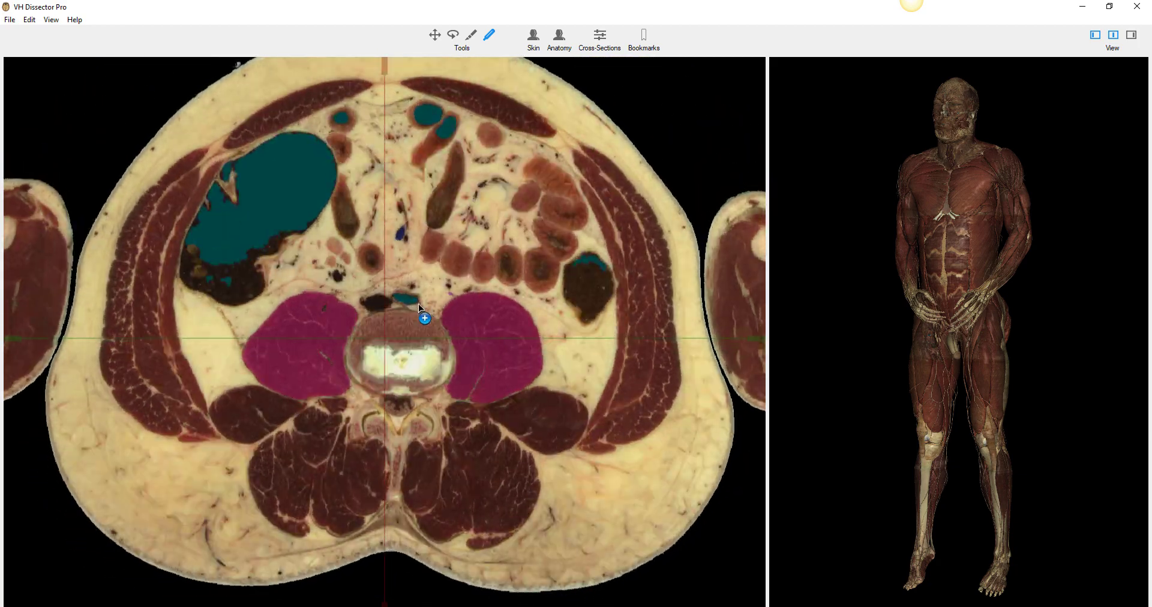
{"action": "scroll", "coordinate": [419, 303], "scroll_direction": "down", "scroll_amount": 10}
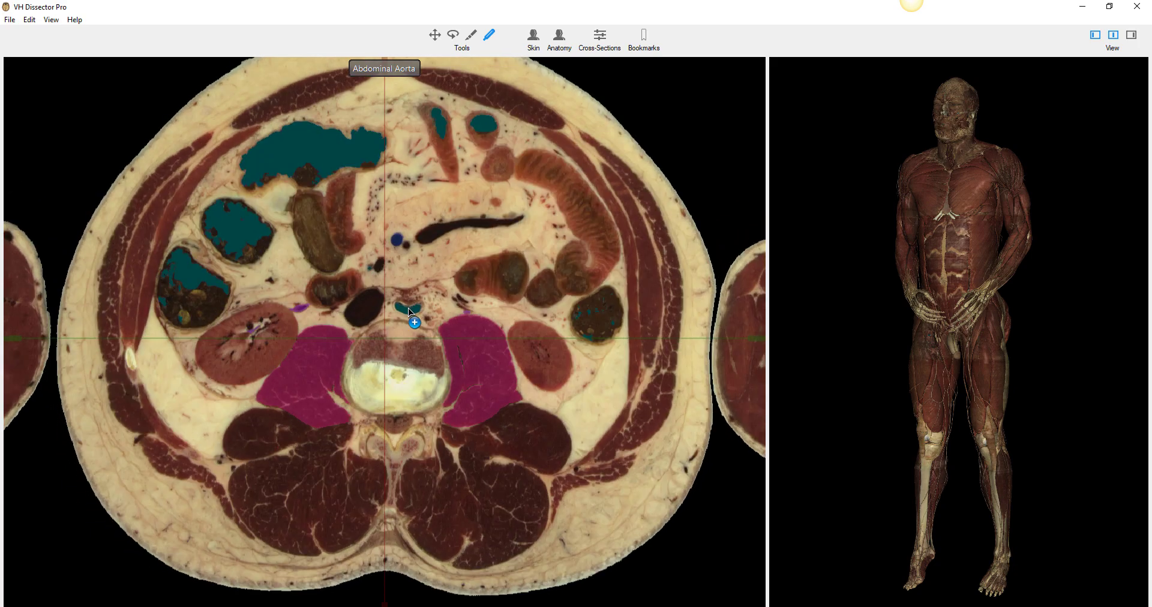
{"action": "scroll", "coordinate": [409, 311], "scroll_direction": "down", "scroll_amount": 3}
{"action": "scroll", "coordinate": [410, 316], "scroll_direction": "down", "scroll_amount": 6}
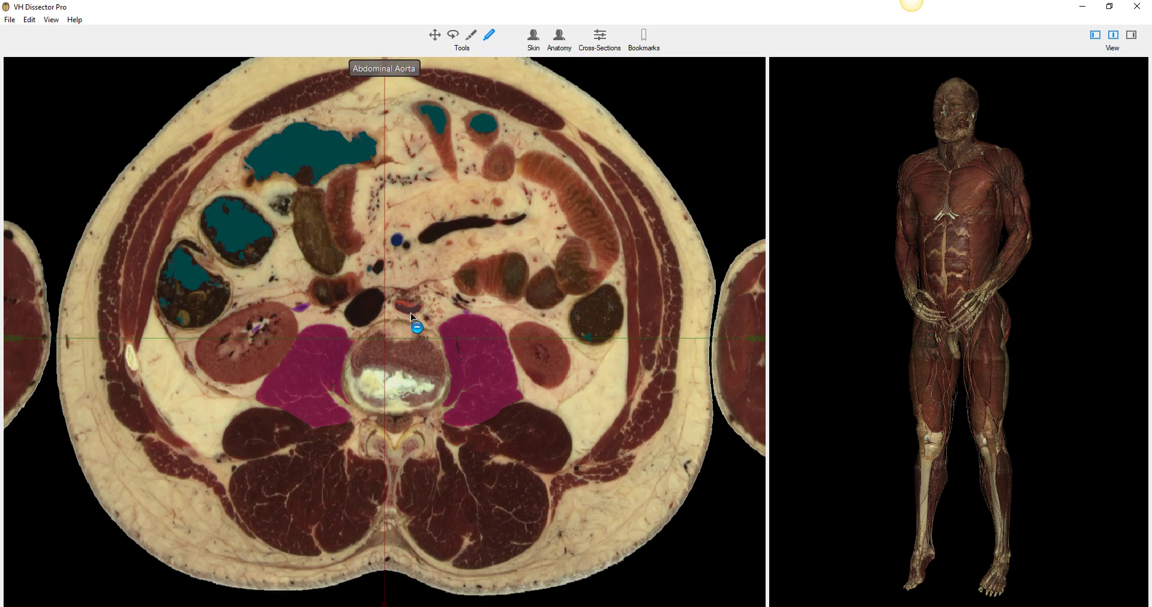
Step: Follow the abdominal aorta down to its bifurcation and highlight the left and right common iliac arteries
{"action": "scroll", "coordinate": [410, 307], "scroll_direction": "down", "scroll_amount": 8}
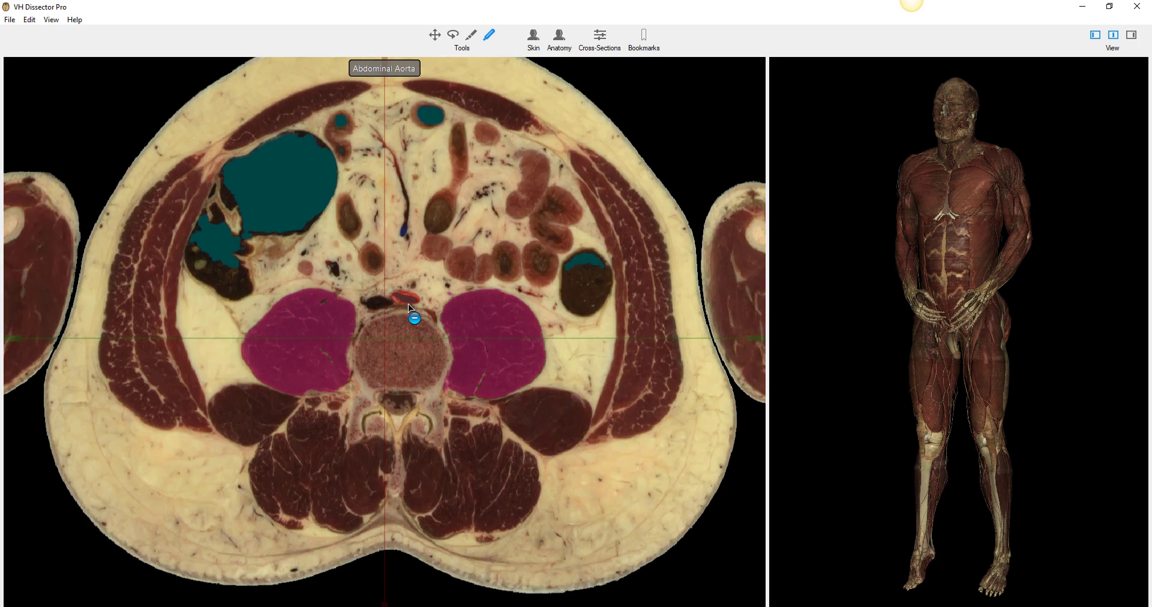
{"action": "scroll", "coordinate": [404, 300], "scroll_direction": "down", "scroll_amount": 6}
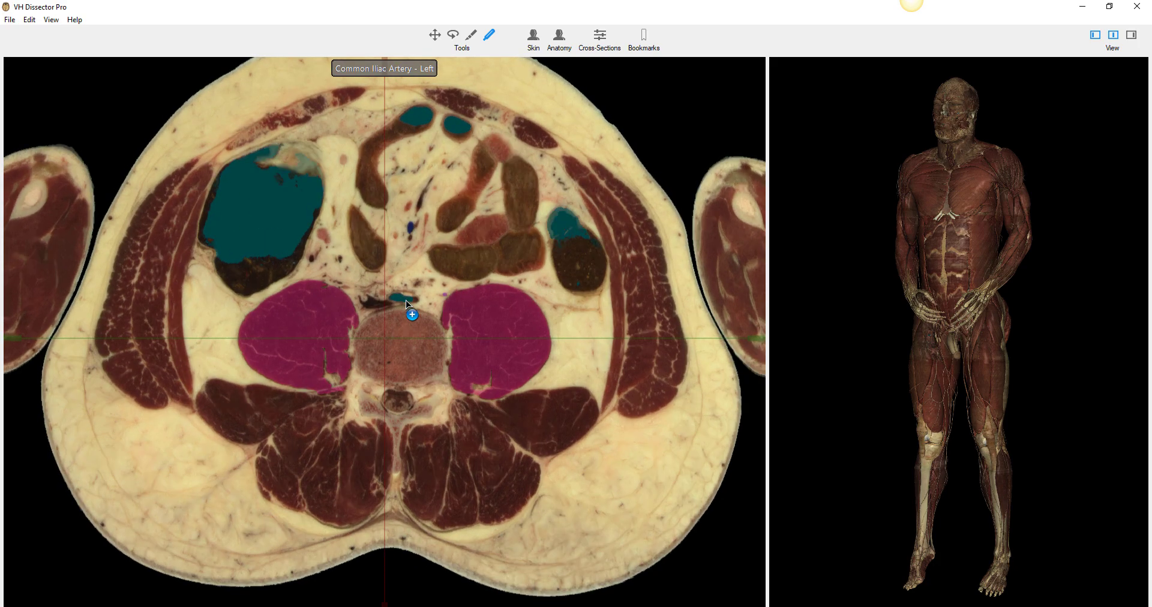
{"action": "scroll", "coordinate": [404, 300], "scroll_direction": "down", "scroll_amount": 8}
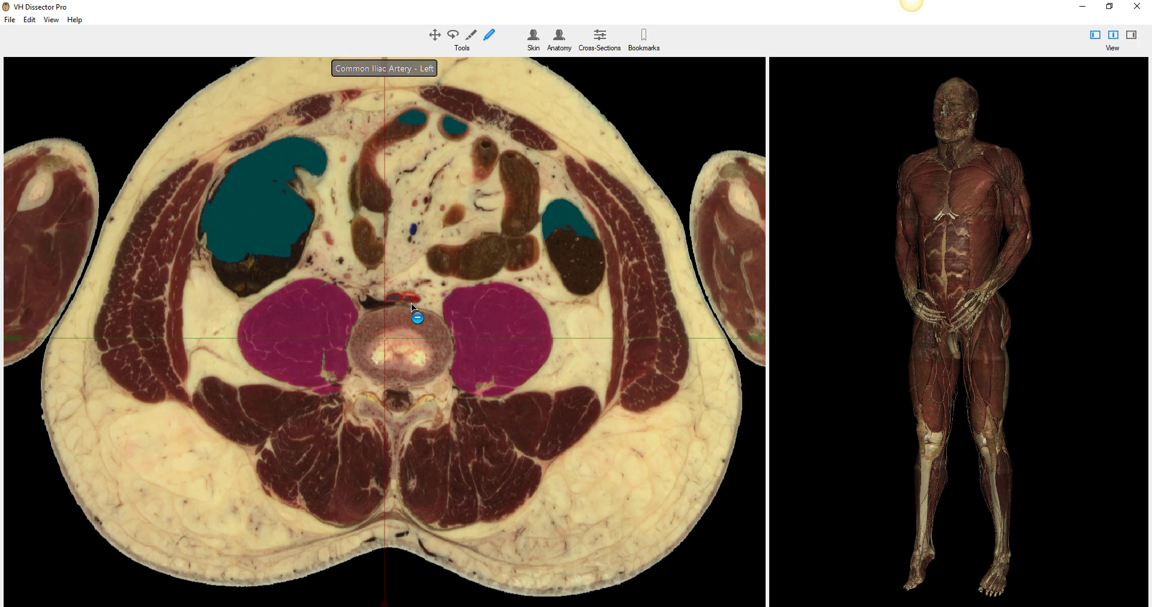
{"action": "scroll", "coordinate": [415, 301], "scroll_direction": "down", "scroll_amount": 5}
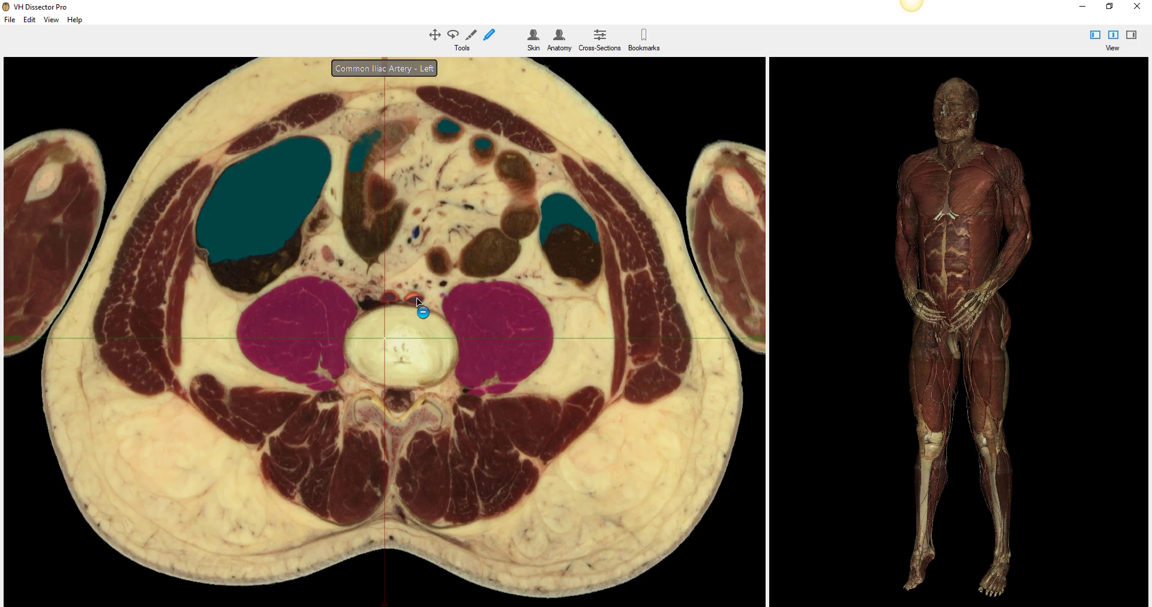
Step: Trace the left common iliac artery down the front of the lower lumbar vertebrae toward the medial edge of the left psoas major
{"action": "scroll", "coordinate": [416, 297], "scroll_direction": "down", "scroll_amount": 6}
{"action": "scroll", "coordinate": [422, 298], "scroll_direction": "down", "scroll_amount": 6}
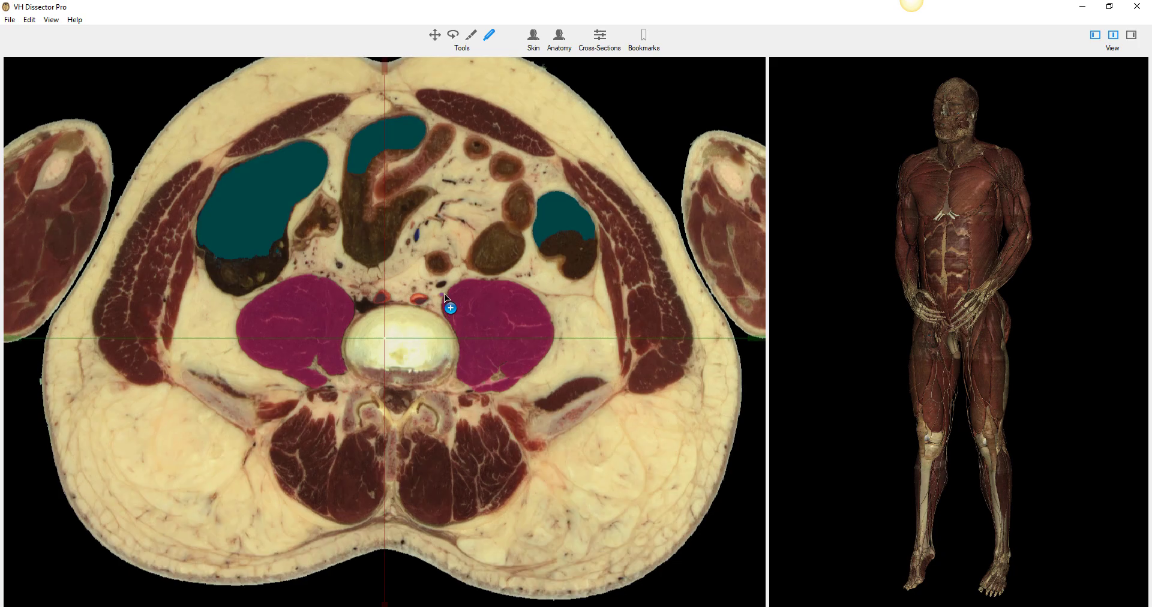
{"action": "scroll", "coordinate": [429, 300], "scroll_direction": "up", "scroll_amount": 6}
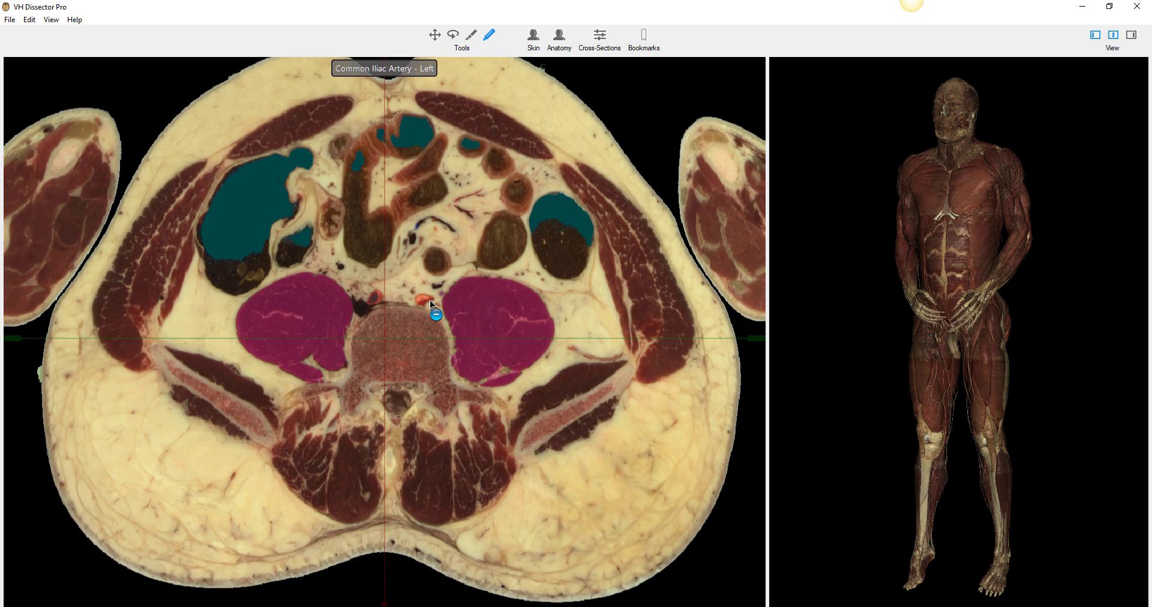
{"action": "scroll", "coordinate": [433, 304], "scroll_direction": "down", "scroll_amount": 6}
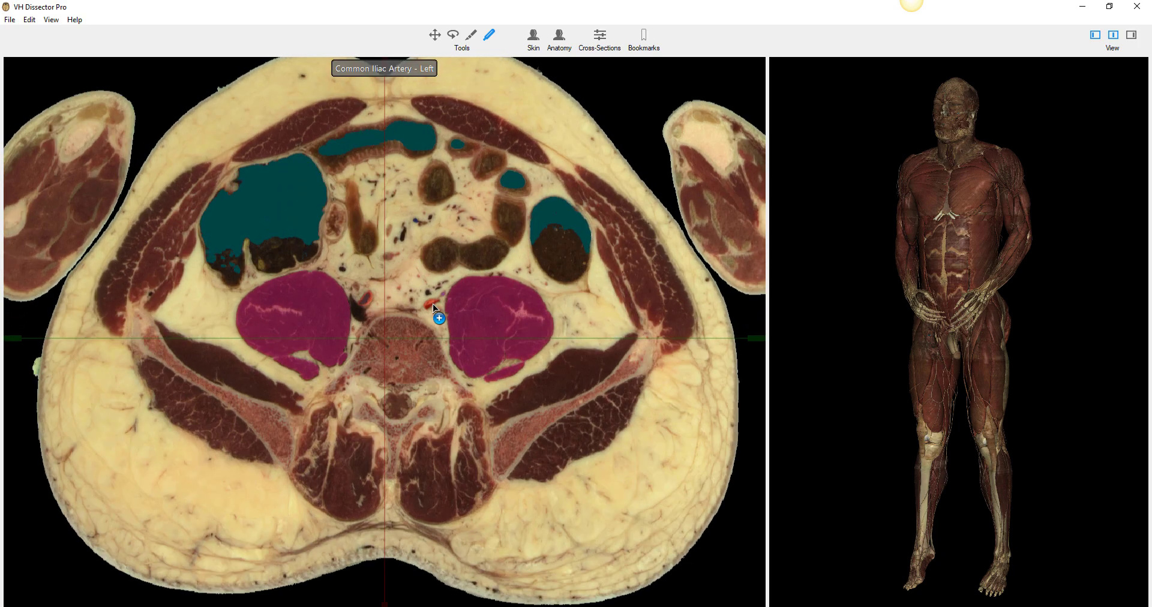
{"action": "scroll", "coordinate": [444, 297], "scroll_direction": "down", "scroll_amount": 6}
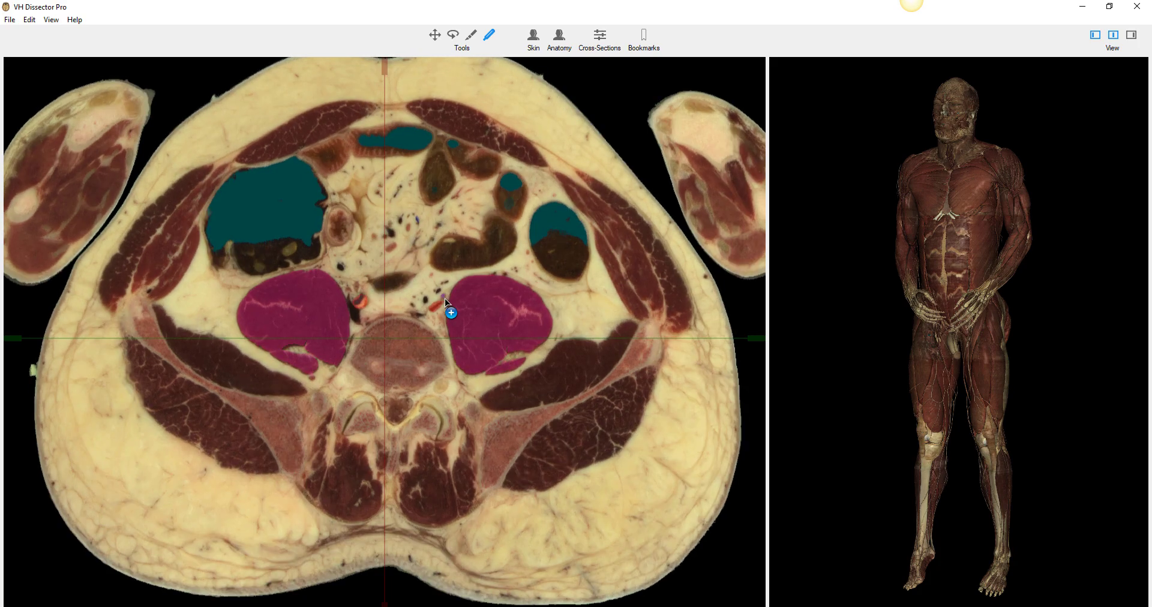
Step: Examine where the left ureter meets the left common iliac artery beside the left psoas major, continuing down to the sacrum
{"action": "scroll", "coordinate": [433, 306], "scroll_direction": "up", "scroll_amount": 3}
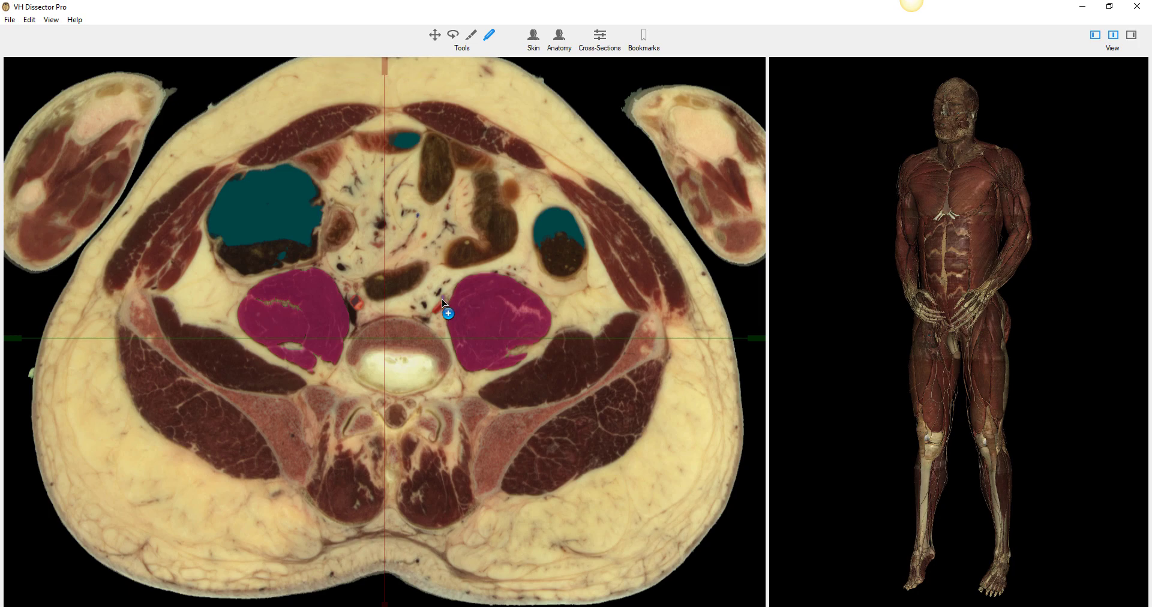
{"action": "scroll", "coordinate": [442, 299], "scroll_direction": "down", "scroll_amount": 5}
{"action": "scroll", "coordinate": [442, 301], "scroll_direction": "down", "scroll_amount": 1}
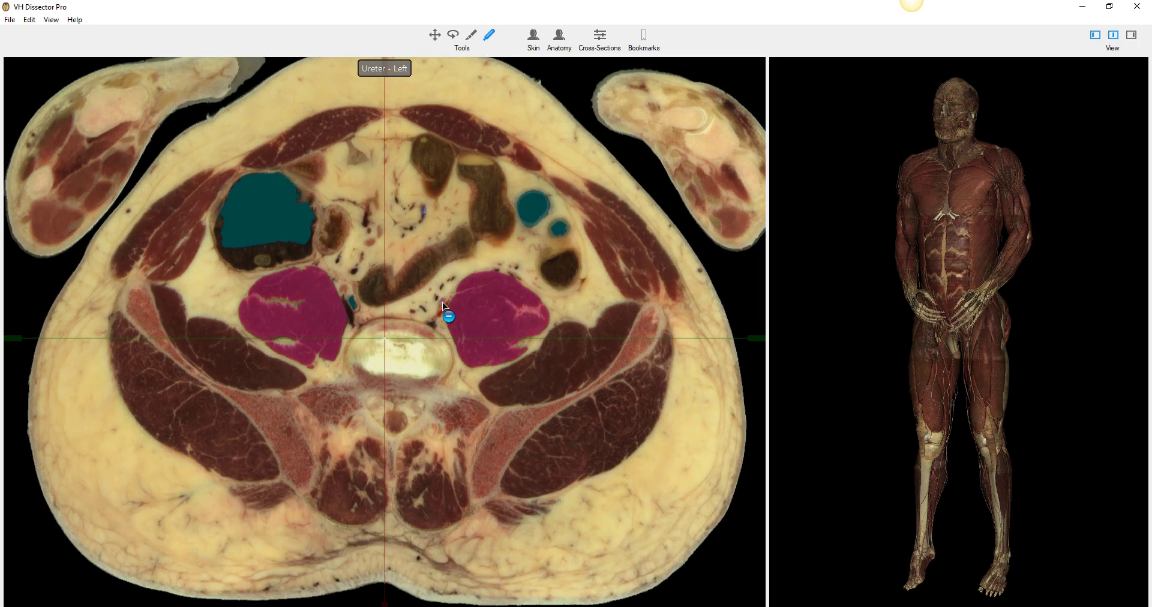
{"action": "scroll", "coordinate": [442, 300], "scroll_direction": "down", "scroll_amount": 2}
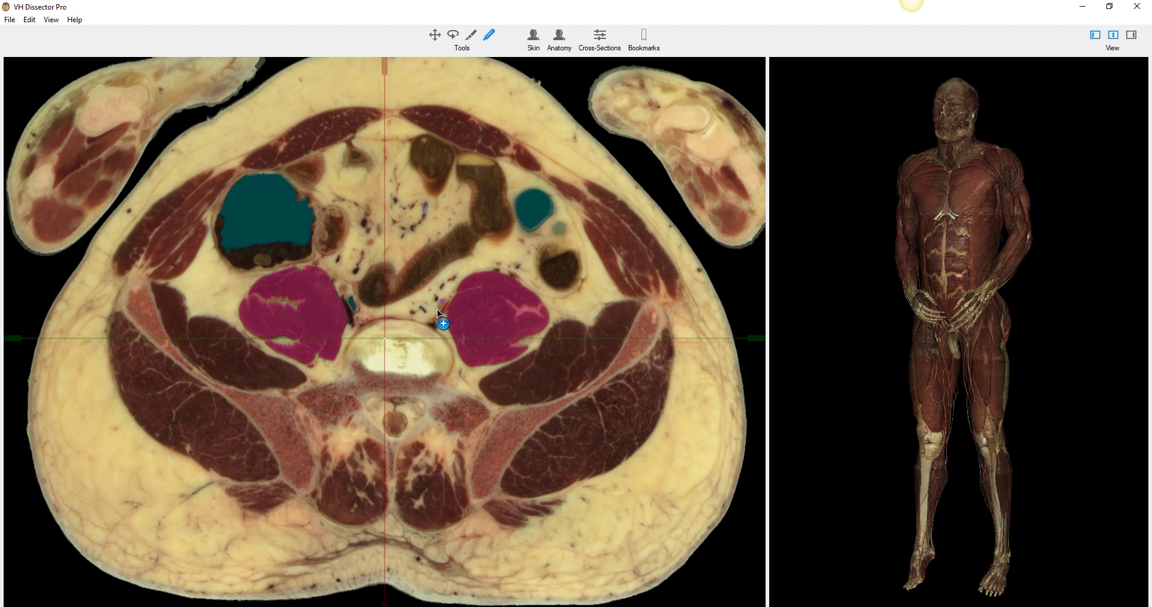
{"action": "scroll", "coordinate": [438, 312], "scroll_direction": "up", "scroll_amount": 4}
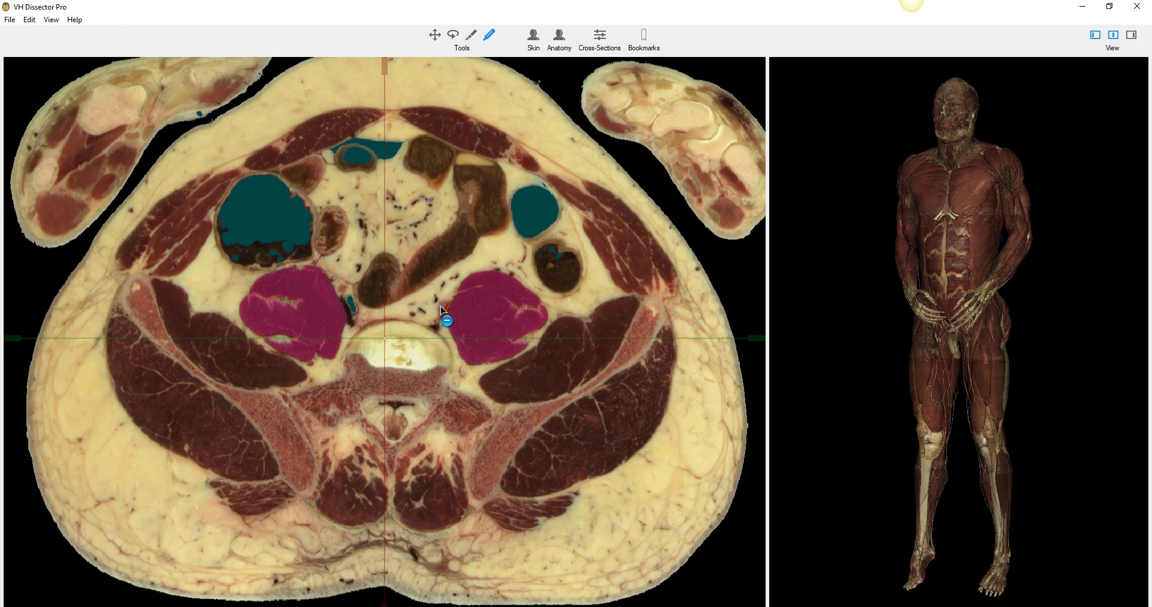
{"action": "scroll", "coordinate": [437, 312], "scroll_direction": "up", "scroll_amount": 5}
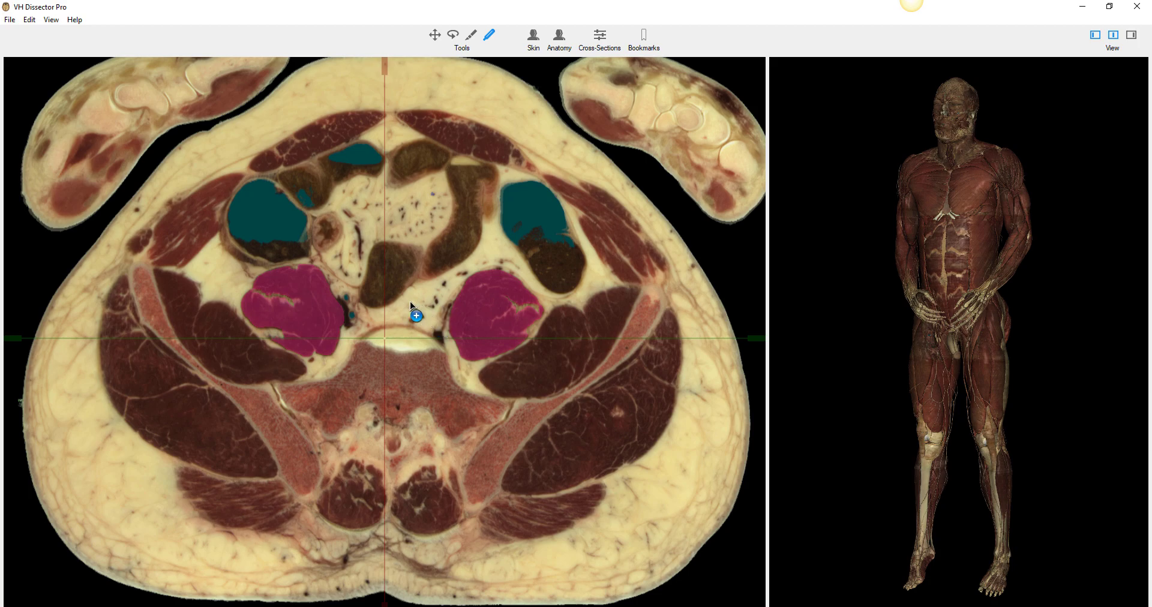
{"action": "scroll", "coordinate": [438, 314], "scroll_direction": "up", "scroll_amount": 5}
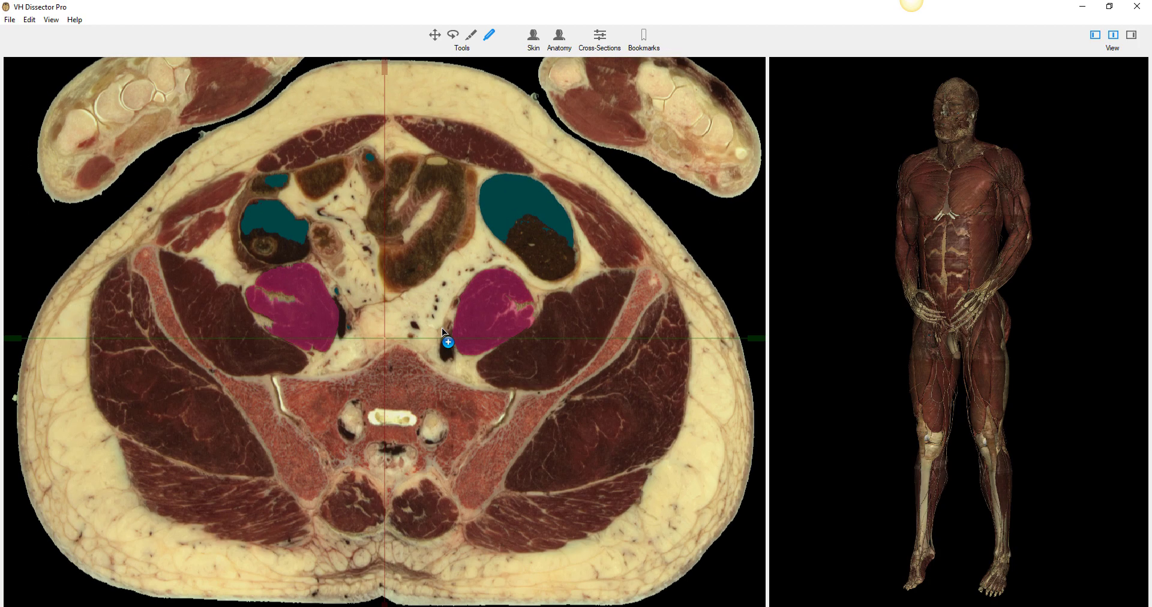
Step: Trace the left iliac vessels and left ureter from the sacral promontory down along the side wall of the pelvis
{"action": "scroll", "coordinate": [444, 330], "scroll_direction": "up", "scroll_amount": 5}
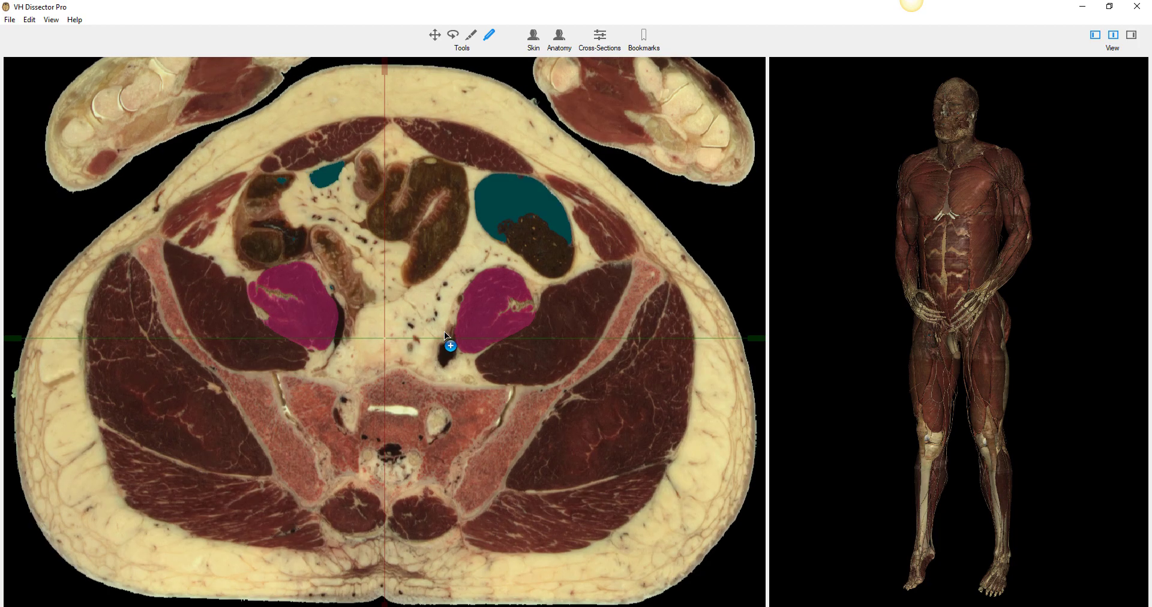
{"action": "scroll", "coordinate": [438, 336], "scroll_direction": "up", "scroll_amount": 5}
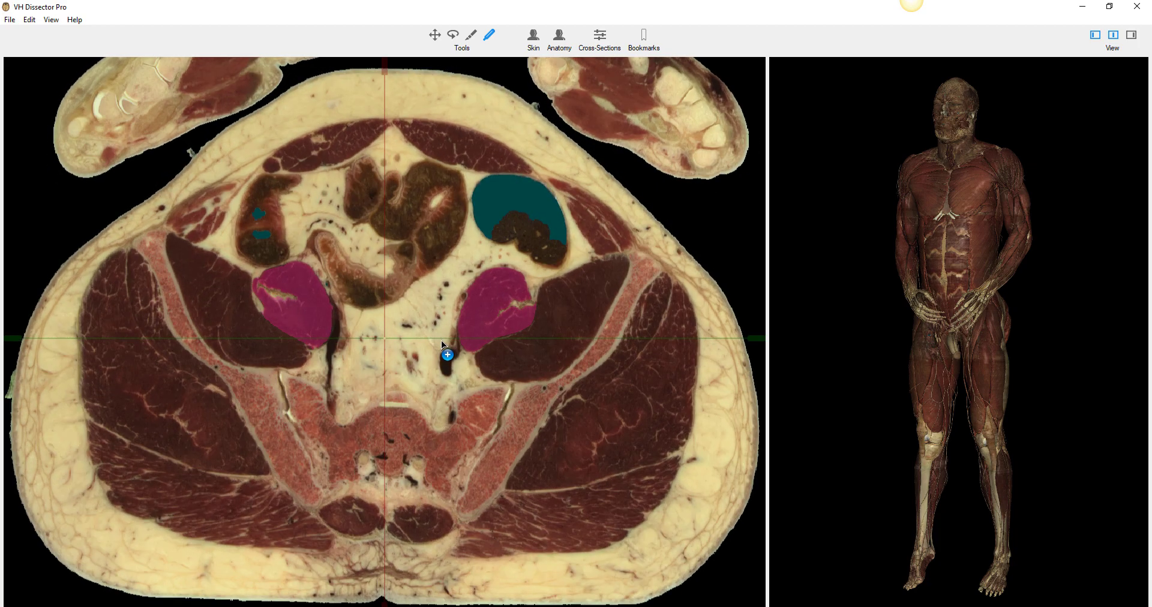
{"action": "scroll", "coordinate": [455, 321], "scroll_direction": "up", "scroll_amount": 2}
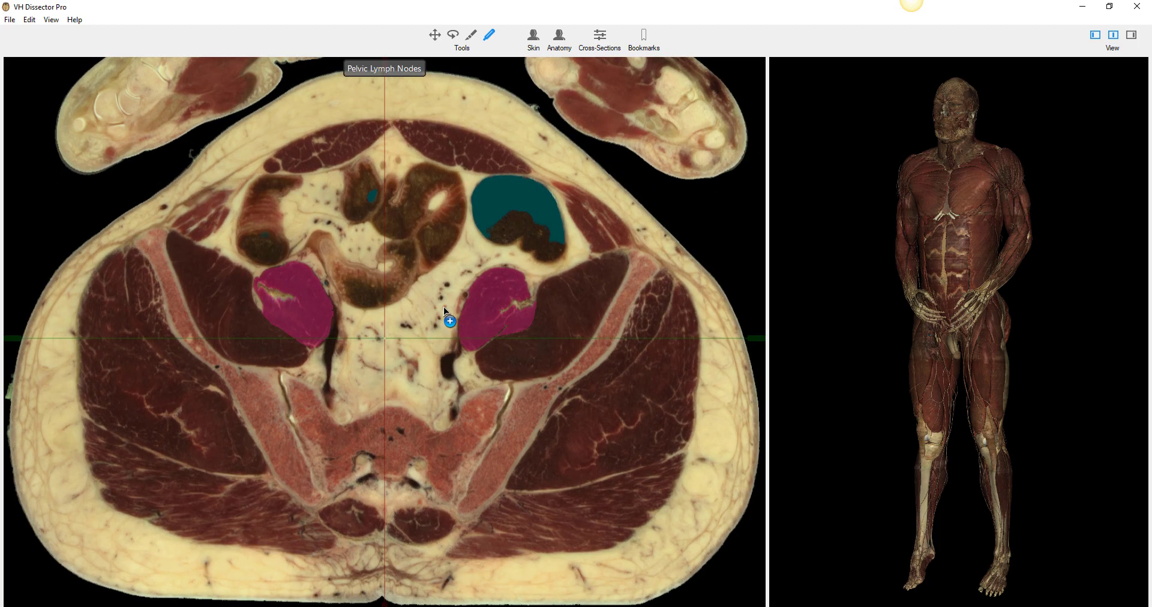
{"action": "scroll", "coordinate": [445, 309], "scroll_direction": "up", "scroll_amount": 1}
{"action": "scroll", "coordinate": [456, 311], "scroll_direction": "down", "scroll_amount": 2}
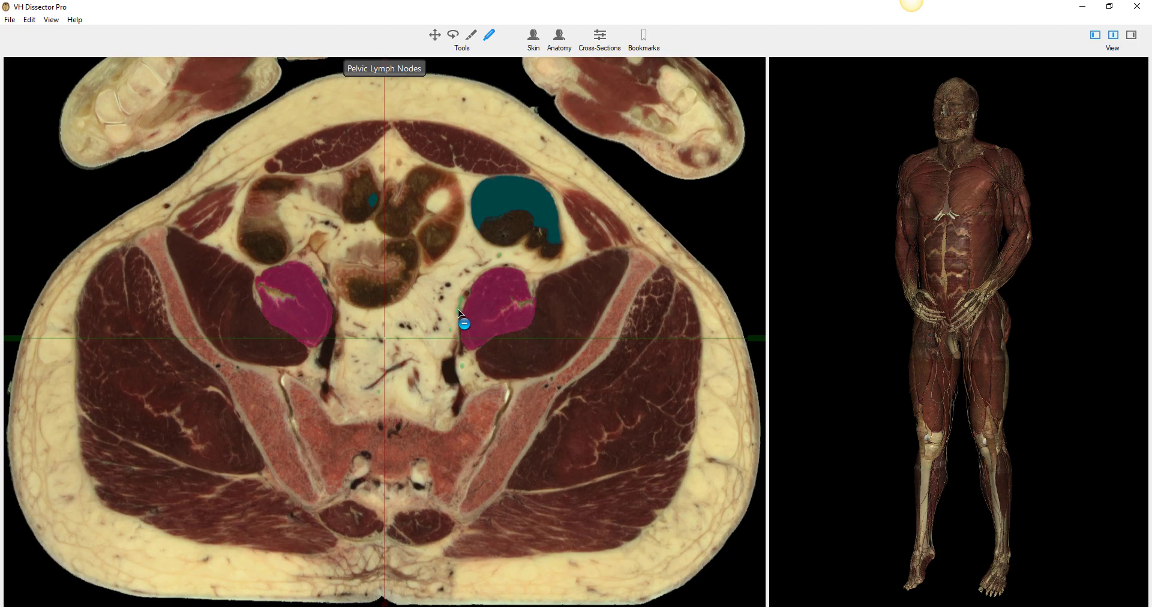
{"action": "scroll", "coordinate": [455, 320], "scroll_direction": "up", "scroll_amount": 4}
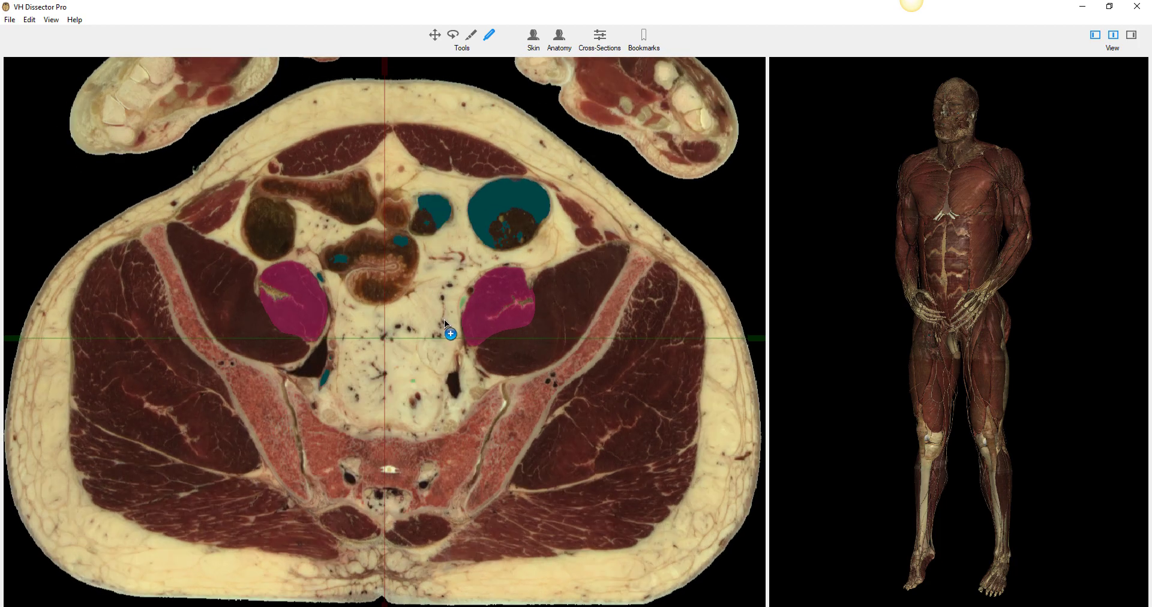
{"action": "scroll", "coordinate": [449, 336], "scroll_direction": "up", "scroll_amount": 5}
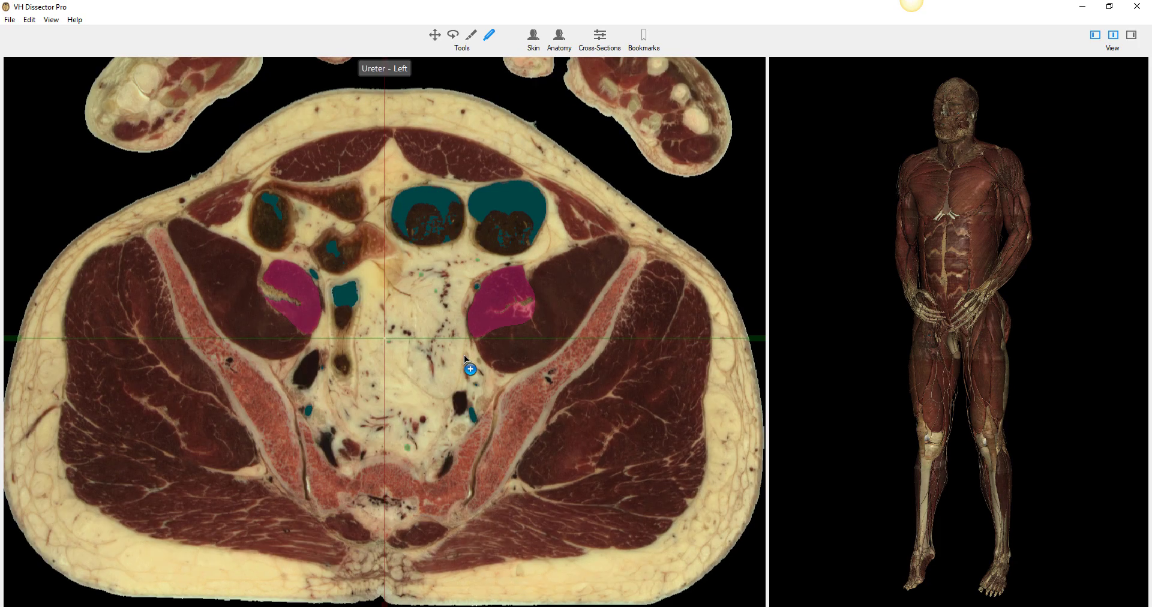
{"action": "scroll", "coordinate": [464, 357], "scroll_direction": "up", "scroll_amount": 4}
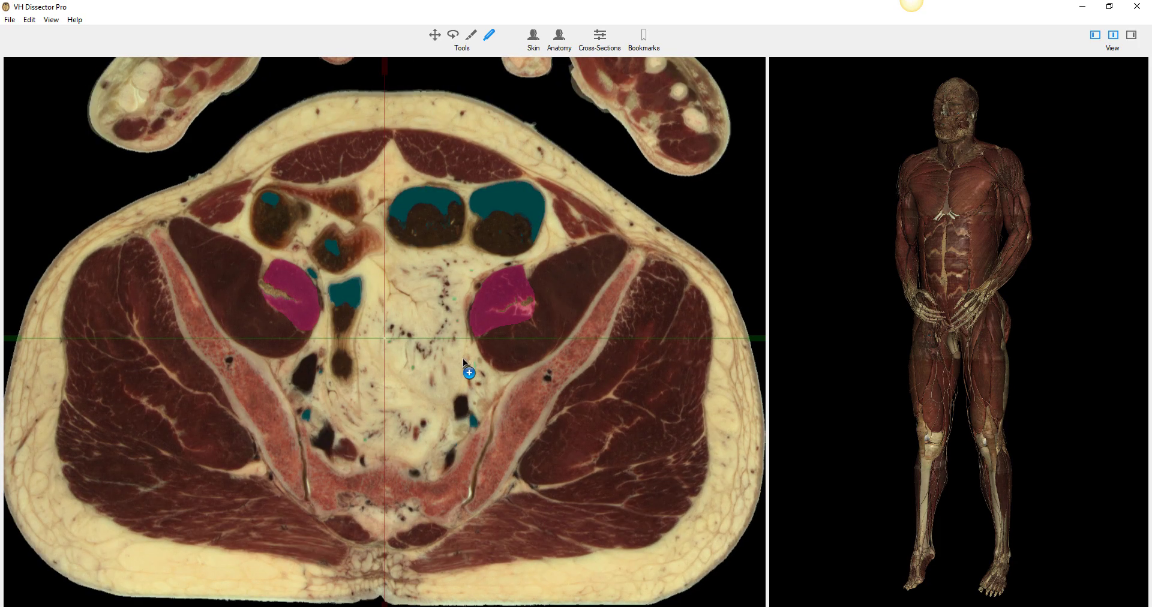
{"action": "scroll", "coordinate": [464, 357], "scroll_direction": "up", "scroll_amount": 5}
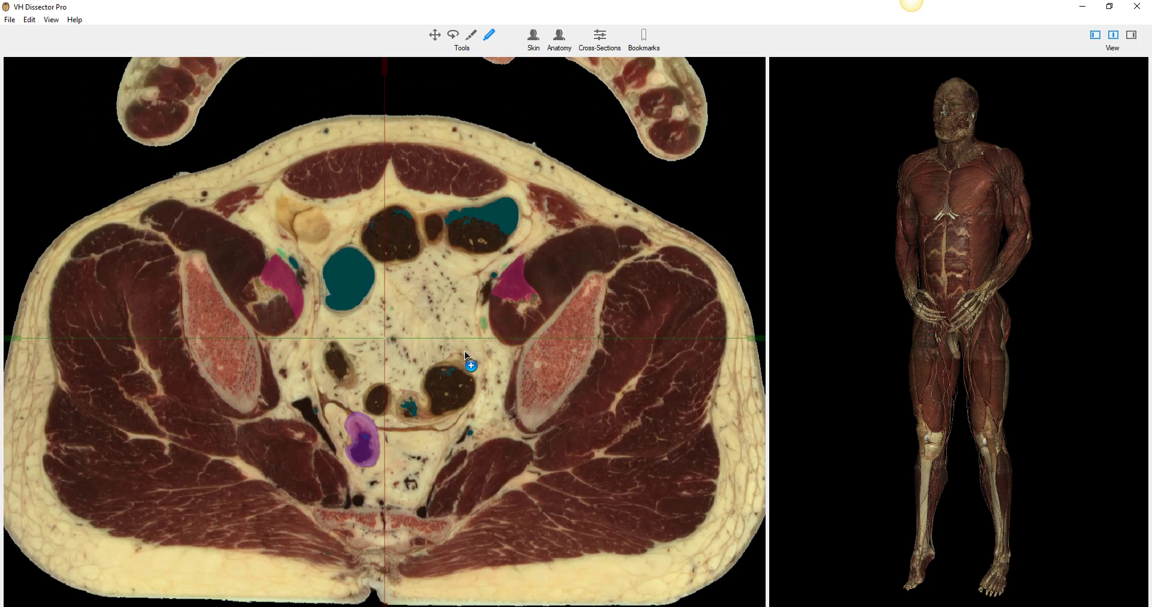
Step: Return from the pelvis to the level of the kidneys, following the left ureter upward beside the left psoas major
{"action": "scroll", "coordinate": [464, 351], "scroll_direction": "up", "scroll_amount": 5}
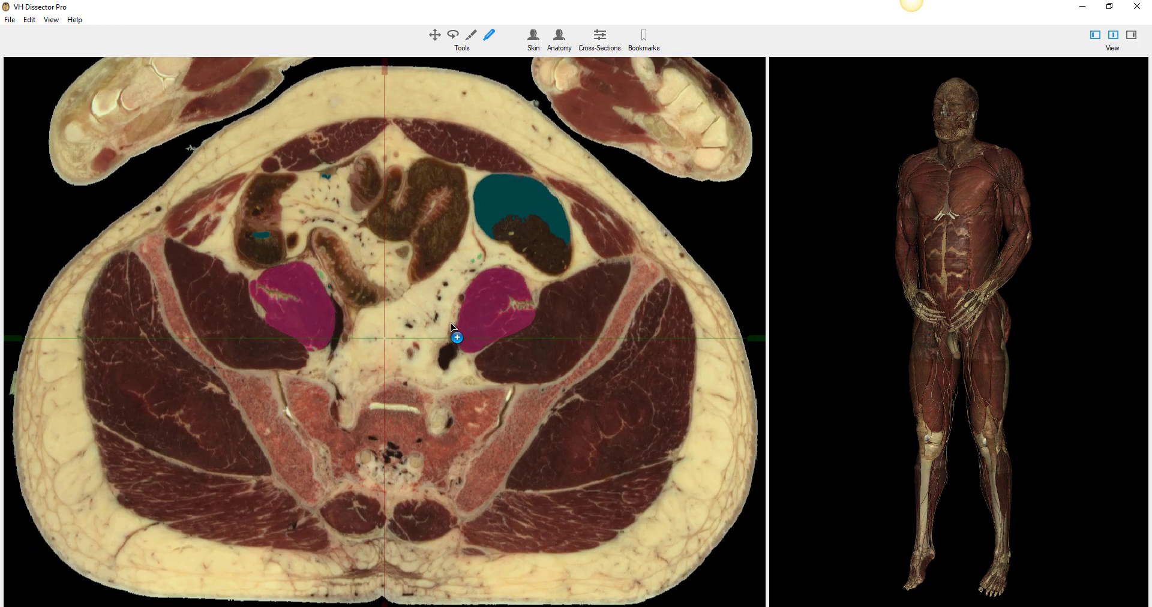
{"action": "scroll", "coordinate": [456, 321], "scroll_direction": "up", "scroll_amount": 3}
{"action": "scroll", "coordinate": [458, 315], "scroll_direction": "up", "scroll_amount": 5}
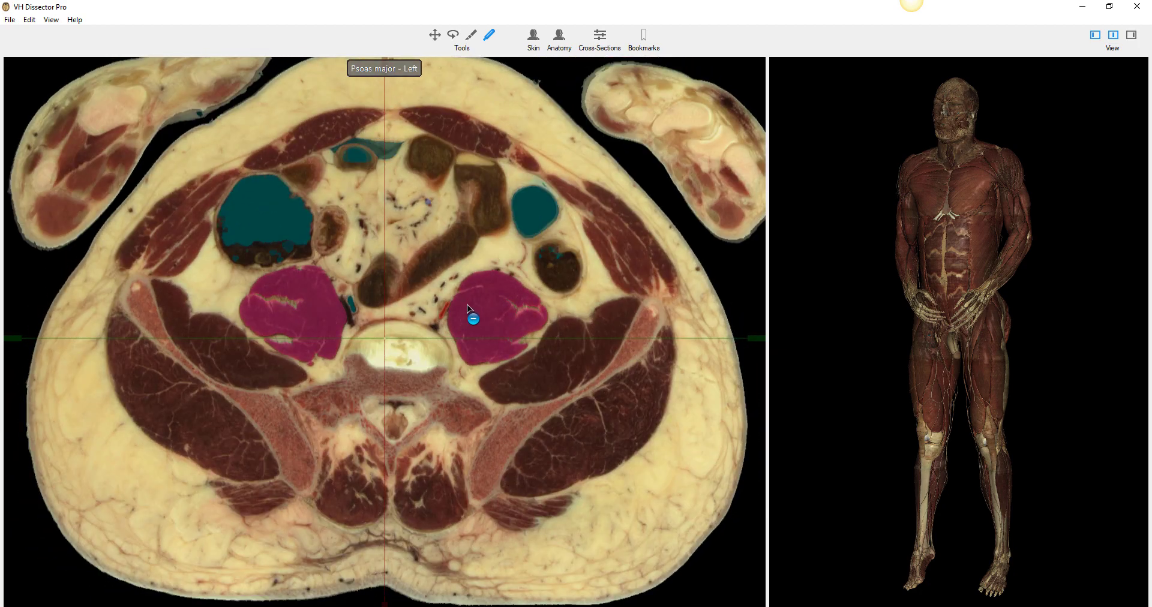
{"action": "scroll", "coordinate": [474, 287], "scroll_direction": "up", "scroll_amount": 5}
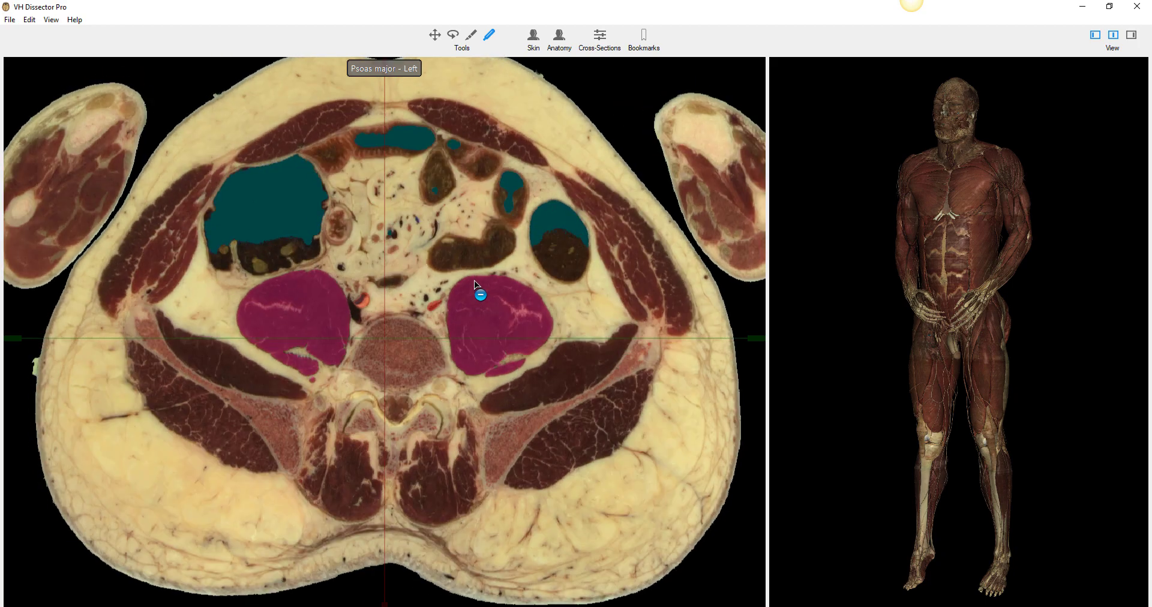
{"action": "scroll", "coordinate": [471, 293], "scroll_direction": "up", "scroll_amount": 5}
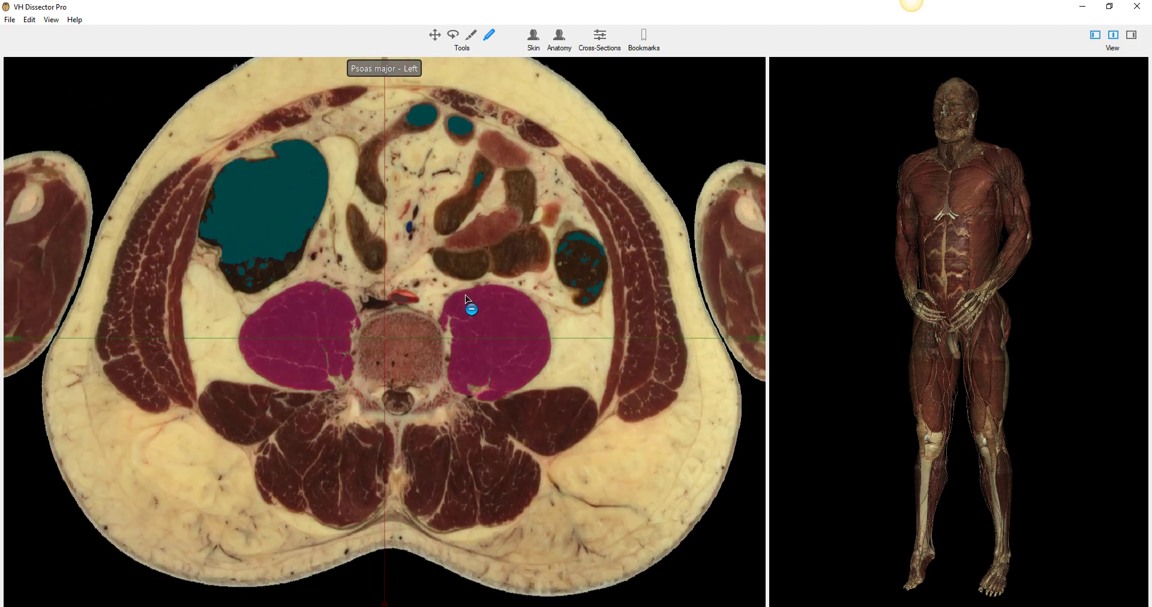
{"action": "scroll", "coordinate": [474, 292], "scroll_direction": "up", "scroll_amount": 2}
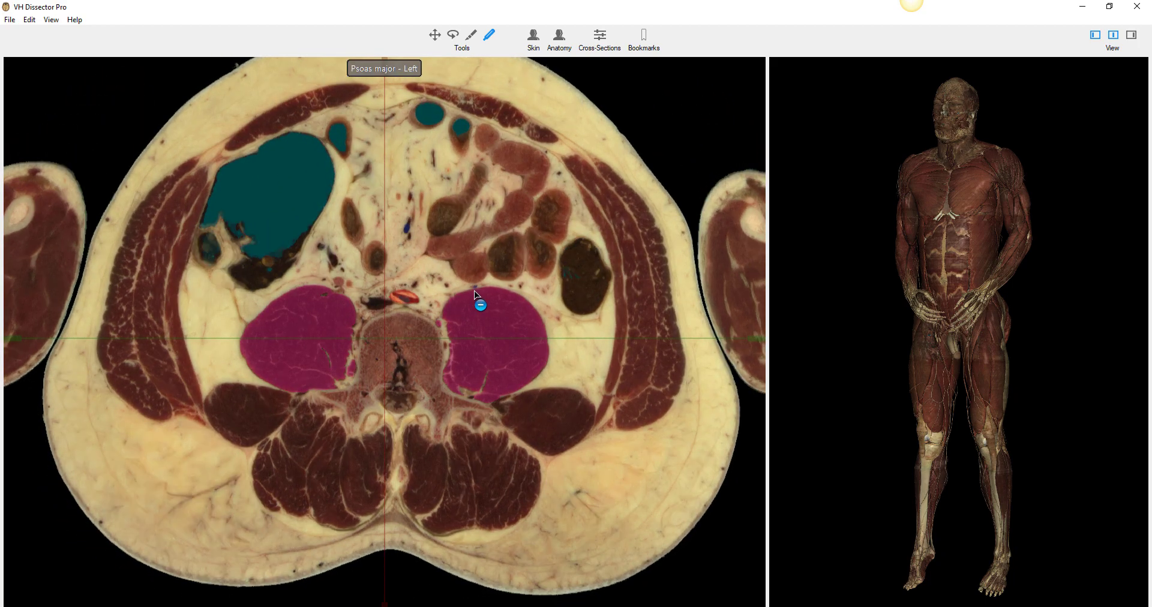
{"action": "scroll", "coordinate": [473, 292], "scroll_direction": "up", "scroll_amount": 5}
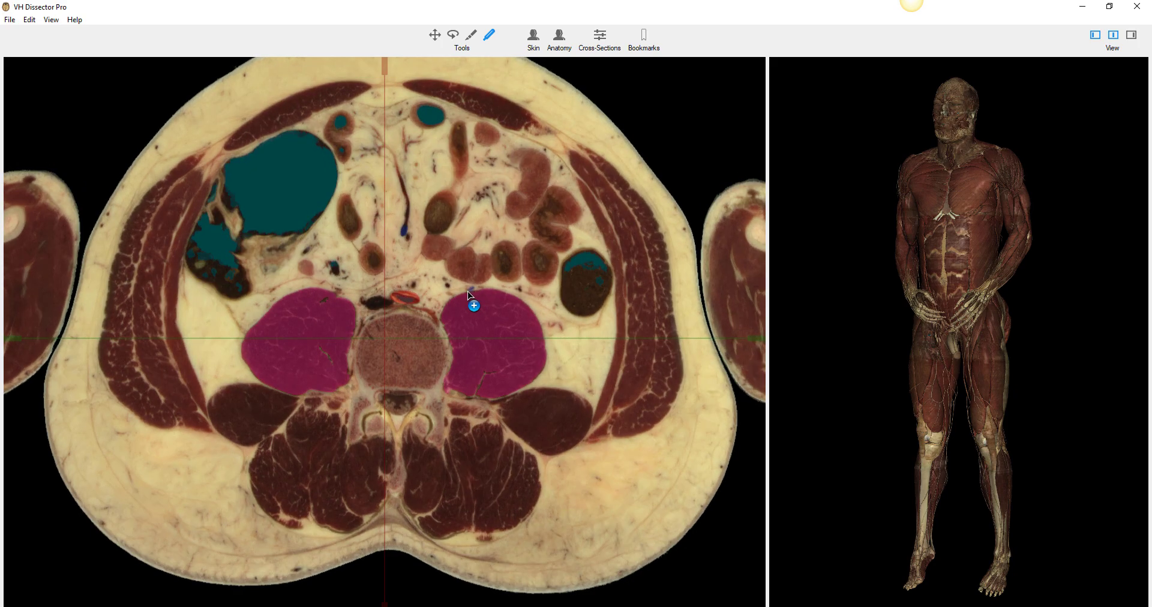
{"action": "scroll", "coordinate": [469, 293], "scroll_direction": "up", "scroll_amount": 2}
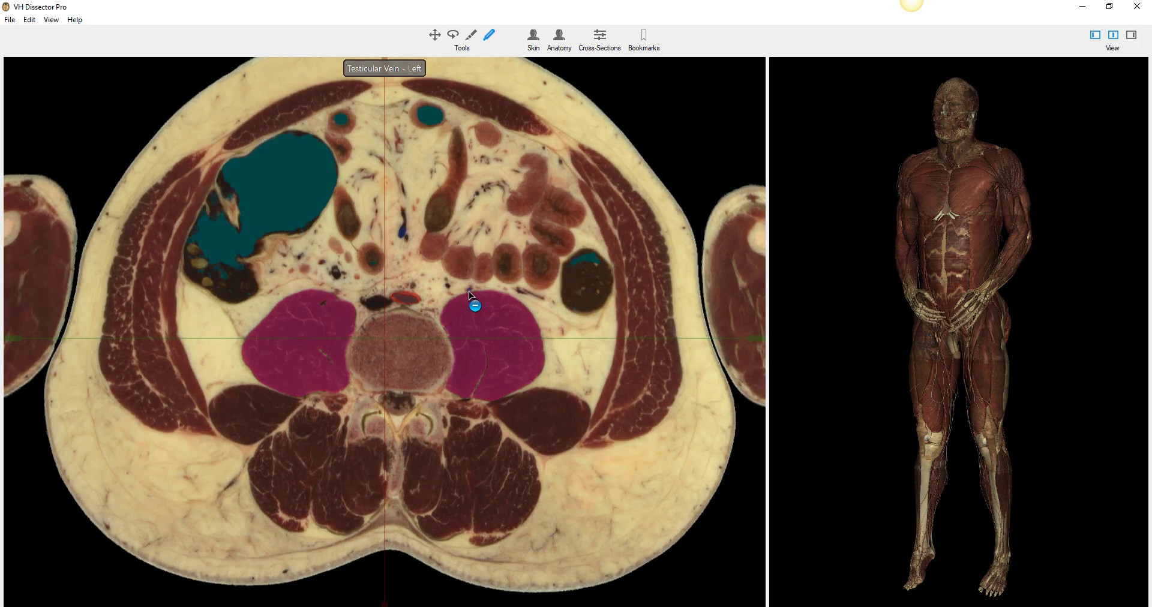
{"action": "scroll", "coordinate": [469, 294], "scroll_direction": "up", "scroll_amount": 6}
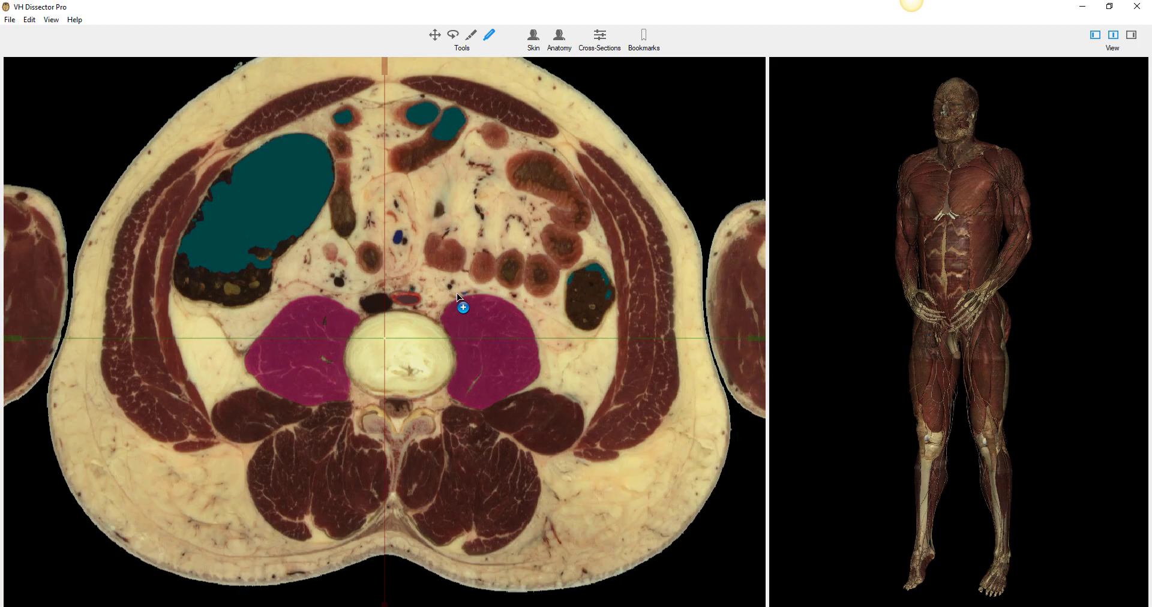
{"action": "scroll", "coordinate": [457, 294], "scroll_direction": "up", "scroll_amount": 6}
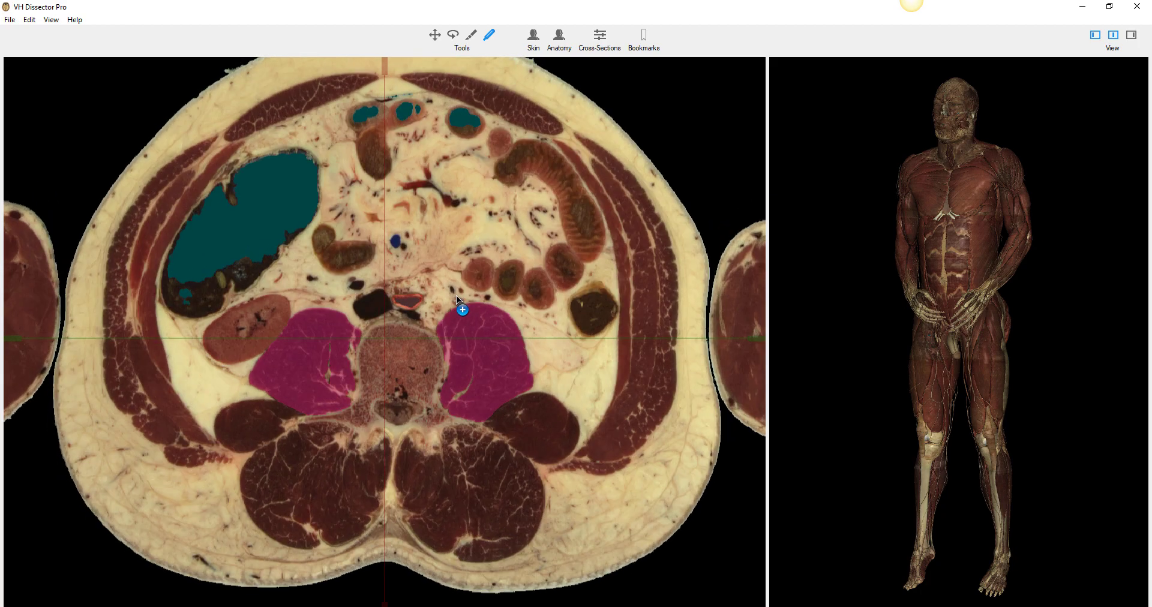
{"action": "scroll", "coordinate": [457, 300], "scroll_direction": "up", "scroll_amount": 6}
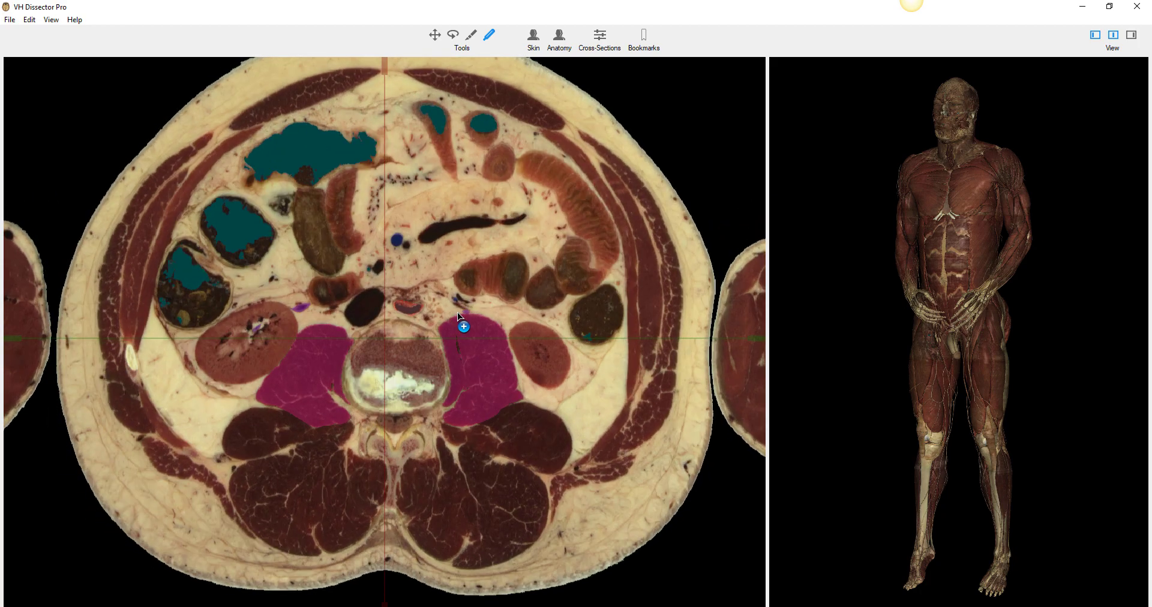
Step: Follow the left ureter down from the kidney along the front of the left psoas major to the upper sacrum
{"action": "scroll", "coordinate": [462, 315], "scroll_direction": "down", "scroll_amount": 3}
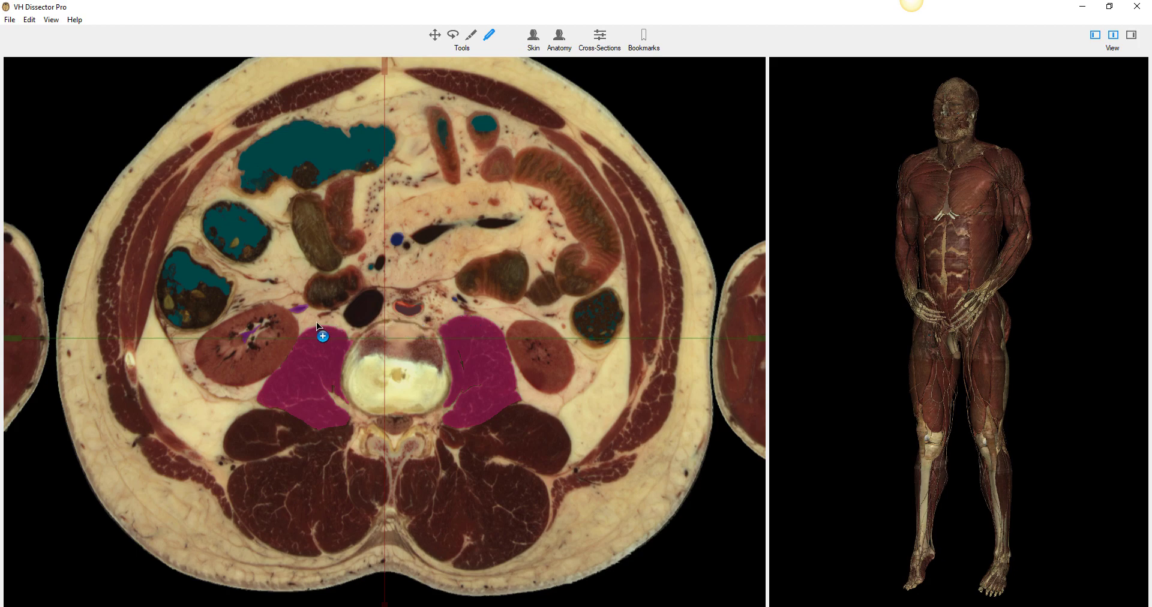
{"action": "scroll", "coordinate": [465, 318], "scroll_direction": "down", "scroll_amount": 5}
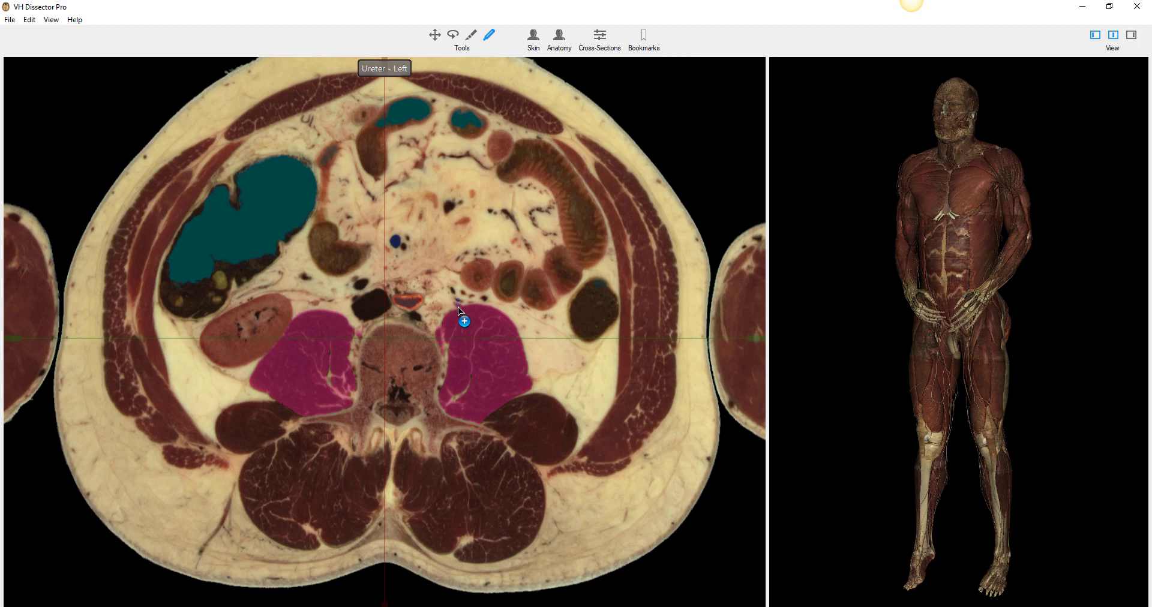
{"action": "scroll", "coordinate": [458, 309], "scroll_direction": "down", "scroll_amount": 5}
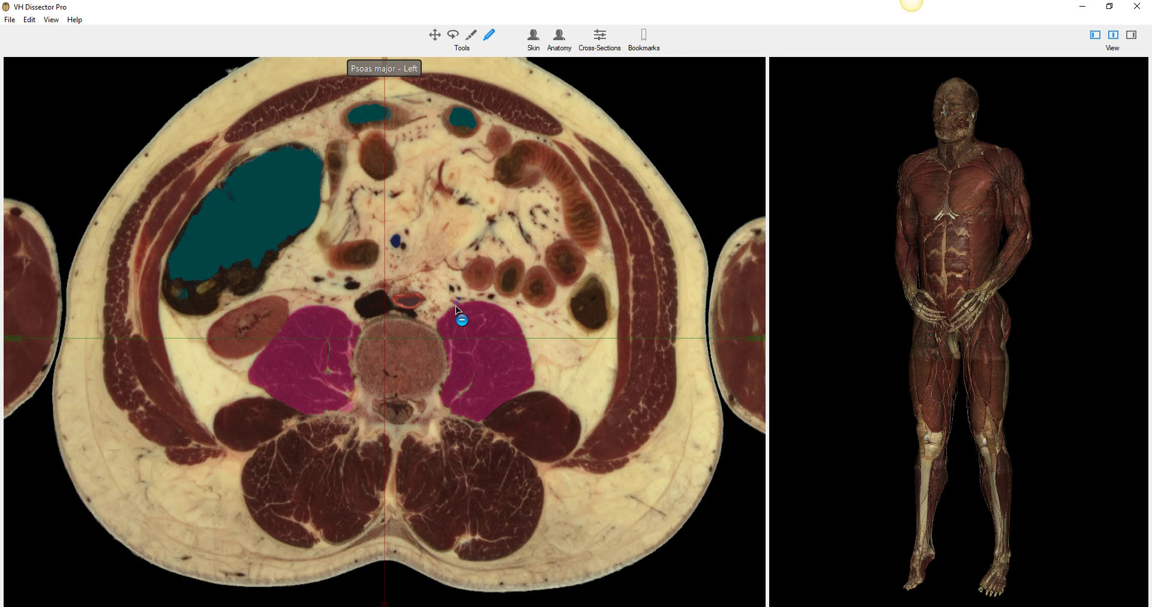
{"action": "scroll", "coordinate": [456, 309], "scroll_direction": "down", "scroll_amount": 6}
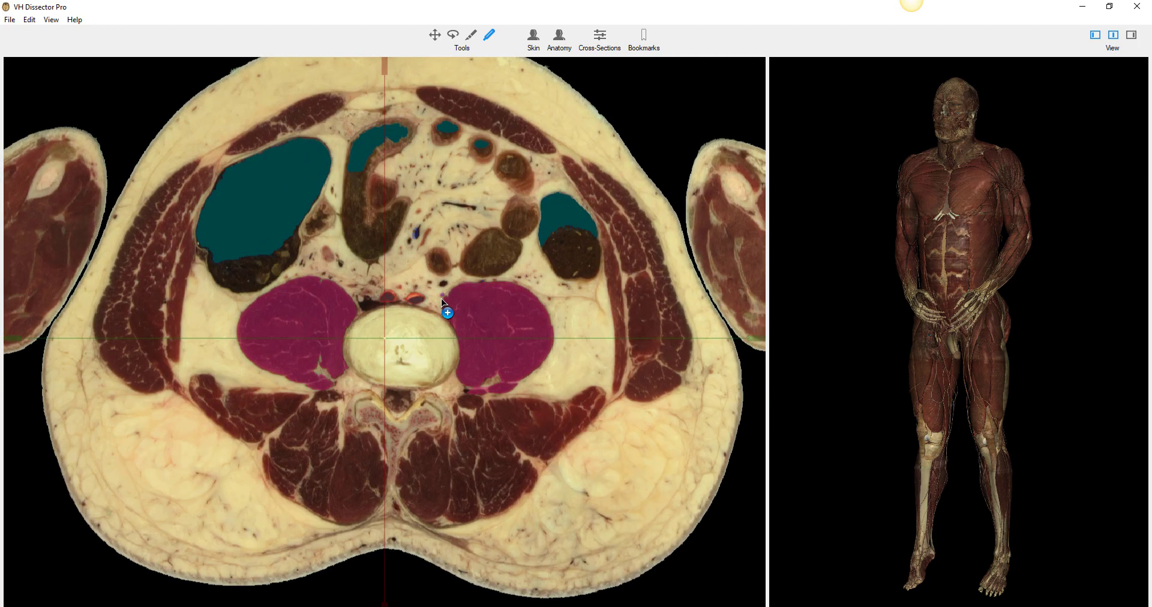
{"action": "scroll", "coordinate": [442, 303], "scroll_direction": "down", "scroll_amount": 5}
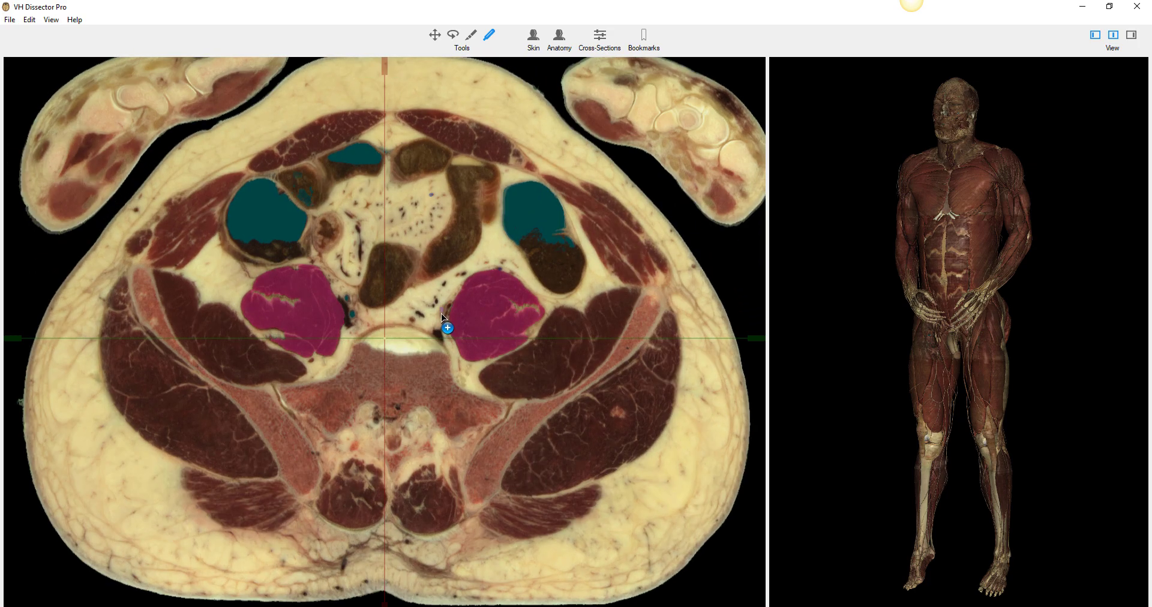
{"action": "scroll", "coordinate": [442, 315], "scroll_direction": "up", "scroll_amount": 5}
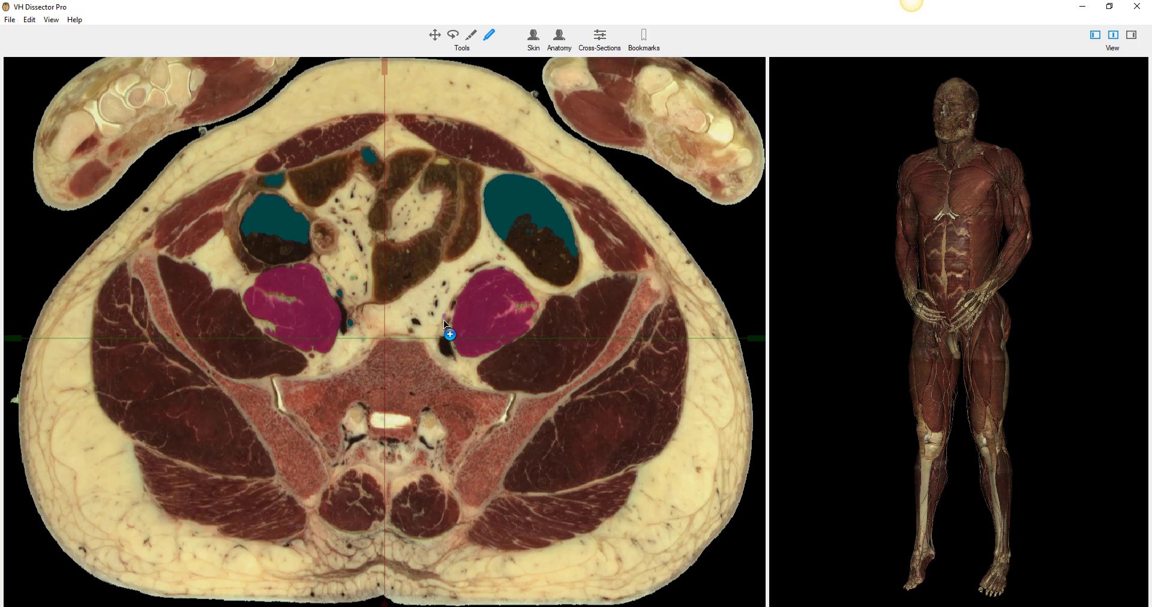
{"action": "scroll", "coordinate": [444, 322], "scroll_direction": "down", "scroll_amount": 5}
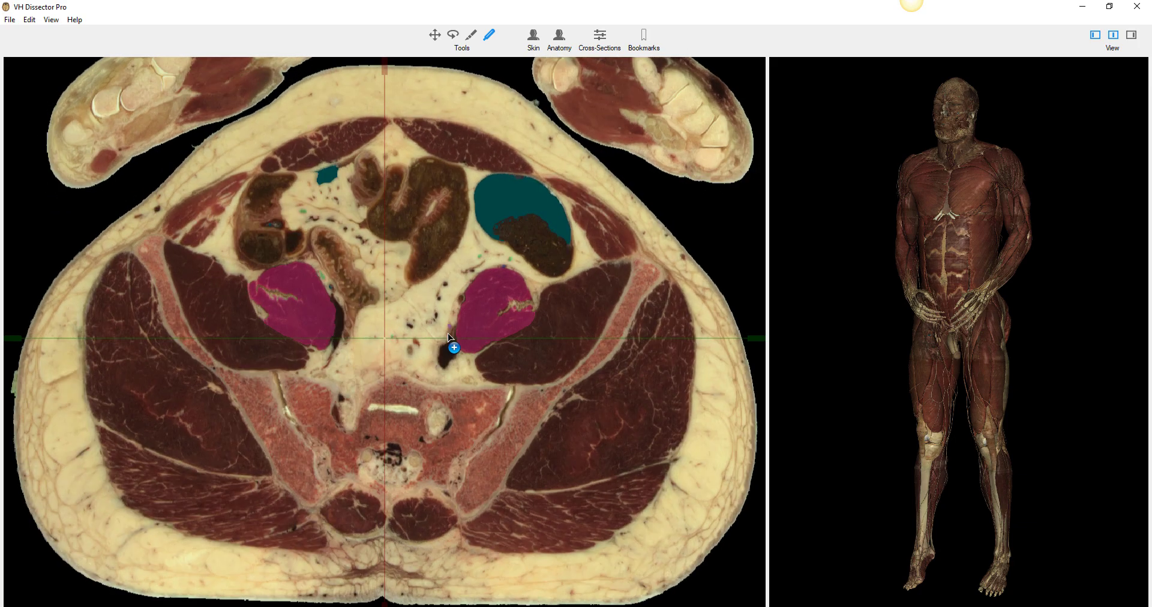
Step: Trace the left ureter through the pelvis along the lateral pelvic wall, beside the sigmoid colon
{"action": "scroll", "coordinate": [447, 334], "scroll_direction": "down", "scroll_amount": 5}
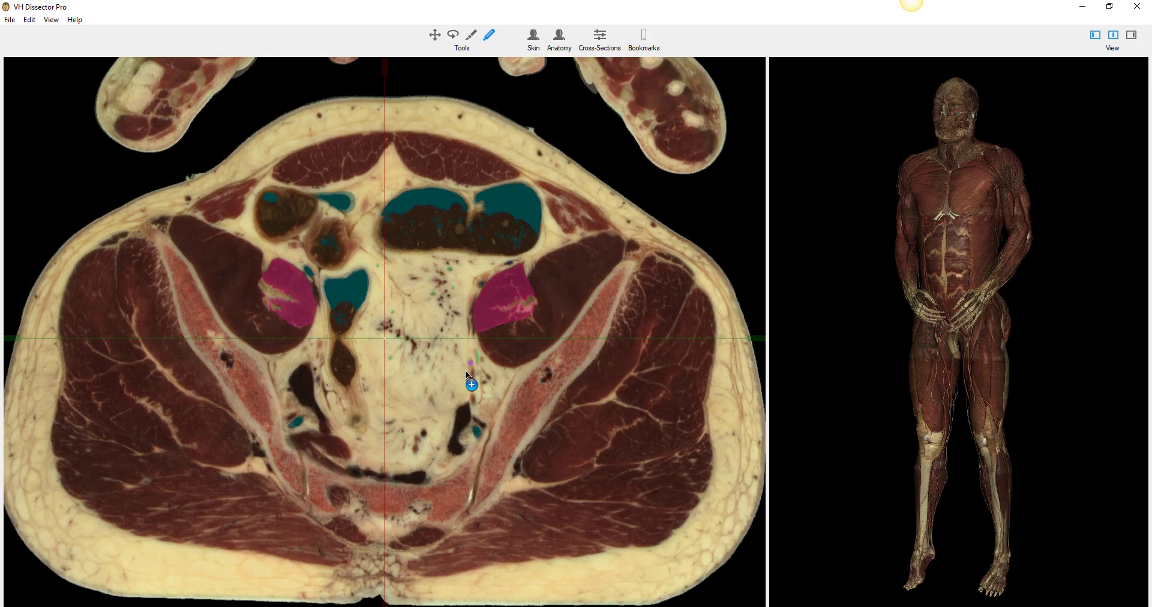
{"action": "scroll", "coordinate": [473, 375], "scroll_direction": "down", "scroll_amount": 6}
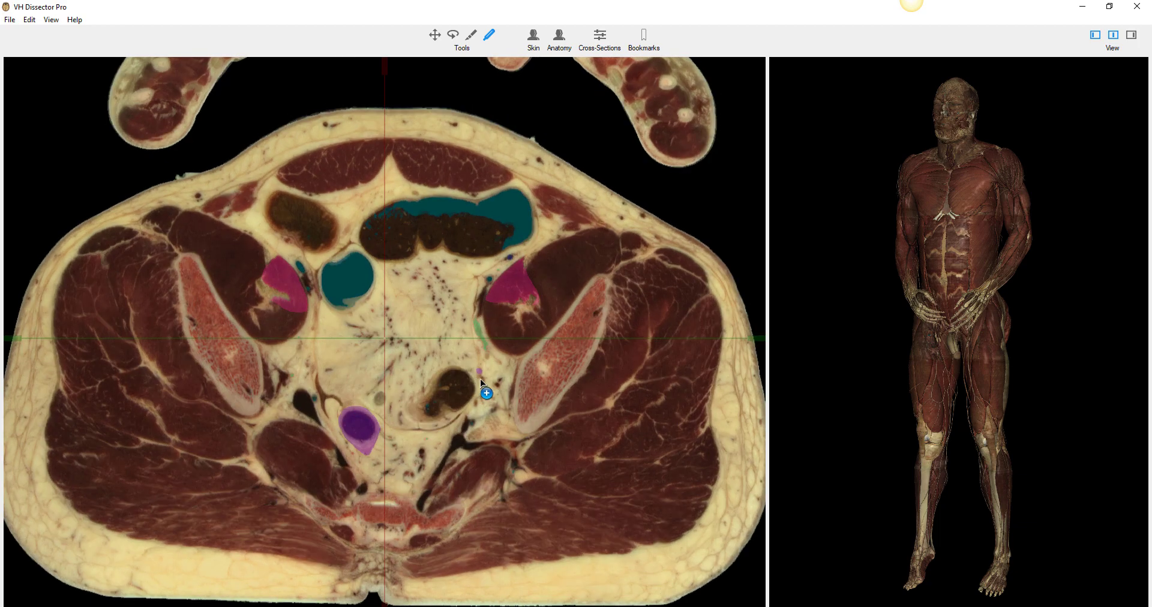
{"action": "scroll", "coordinate": [479, 379], "scroll_direction": "down", "scroll_amount": 5}
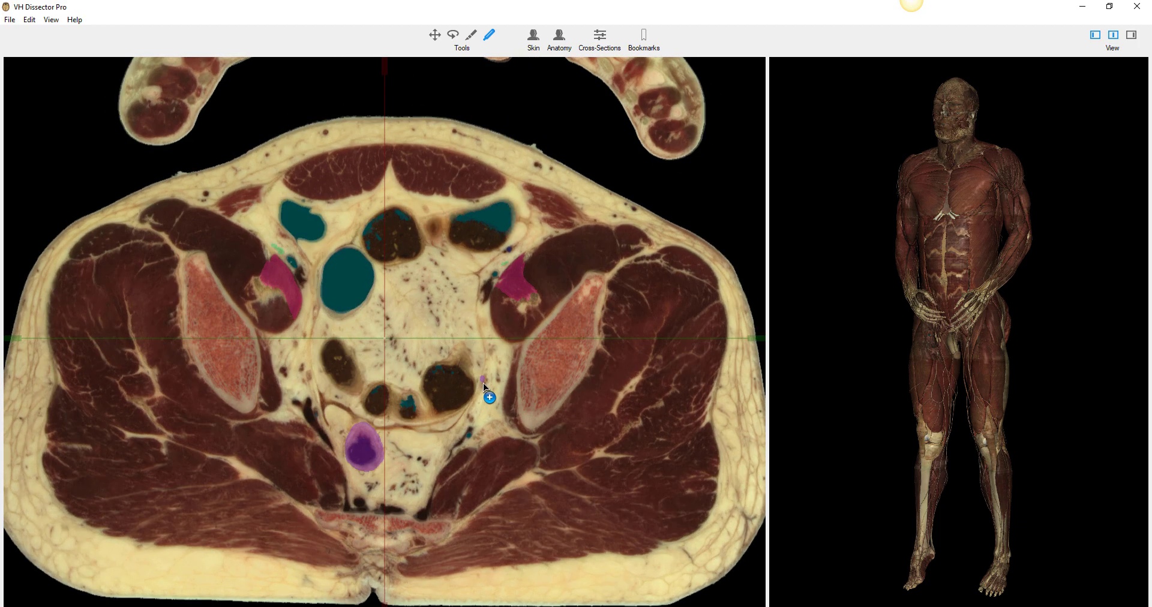
{"action": "scroll", "coordinate": [483, 387], "scroll_direction": "down", "scroll_amount": 4}
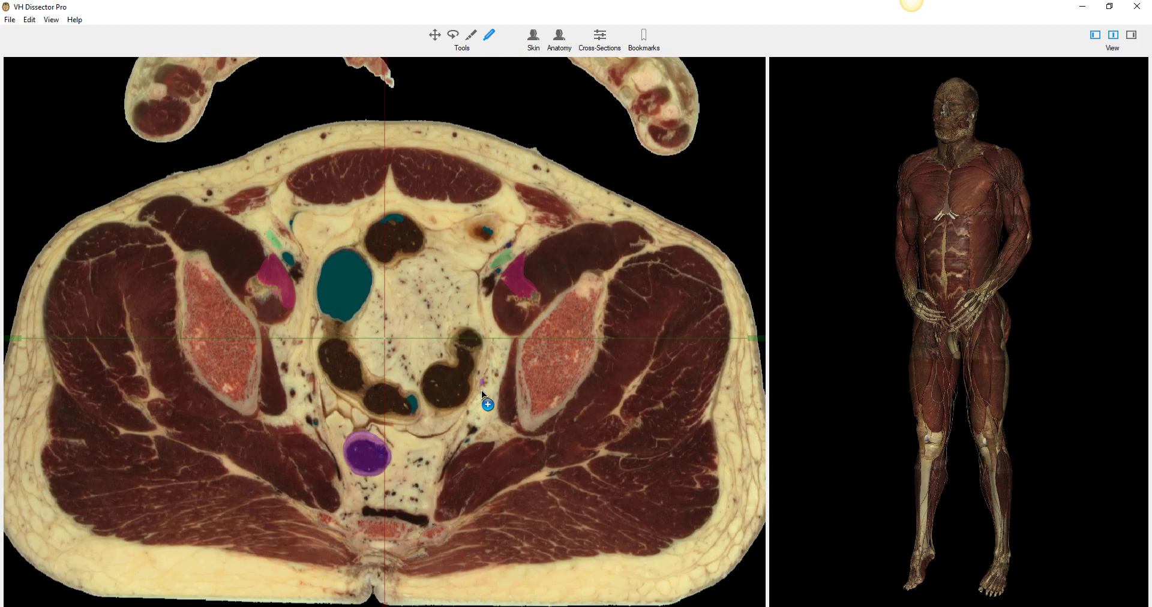
{"action": "scroll", "coordinate": [481, 390], "scroll_direction": "down", "scroll_amount": 1}
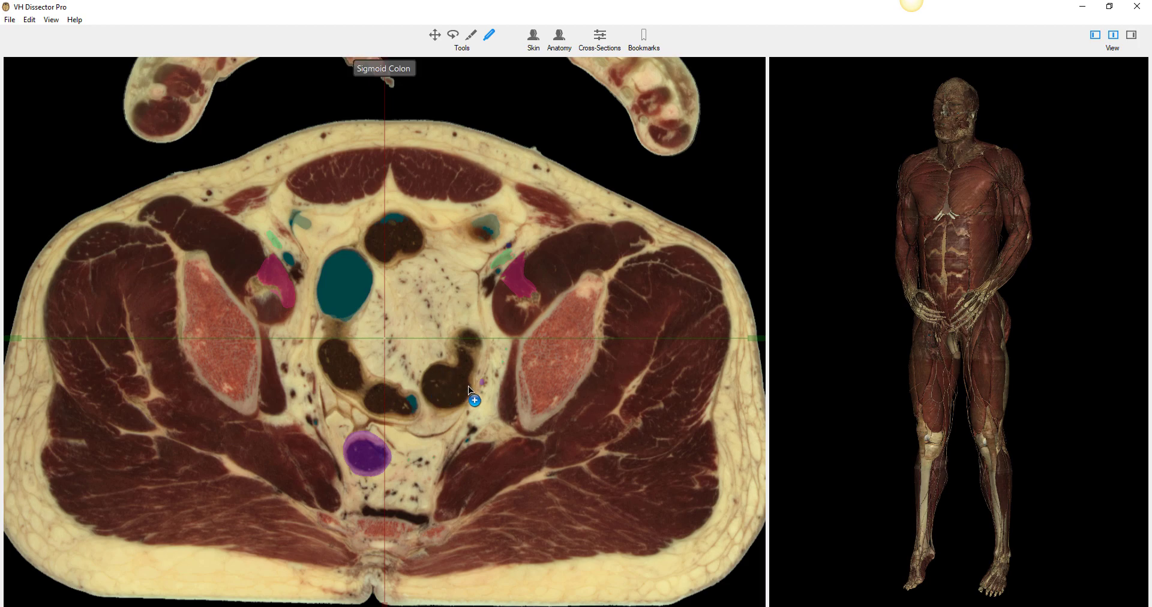
{"action": "scroll", "coordinate": [474, 388], "scroll_direction": "down", "scroll_amount": 4}
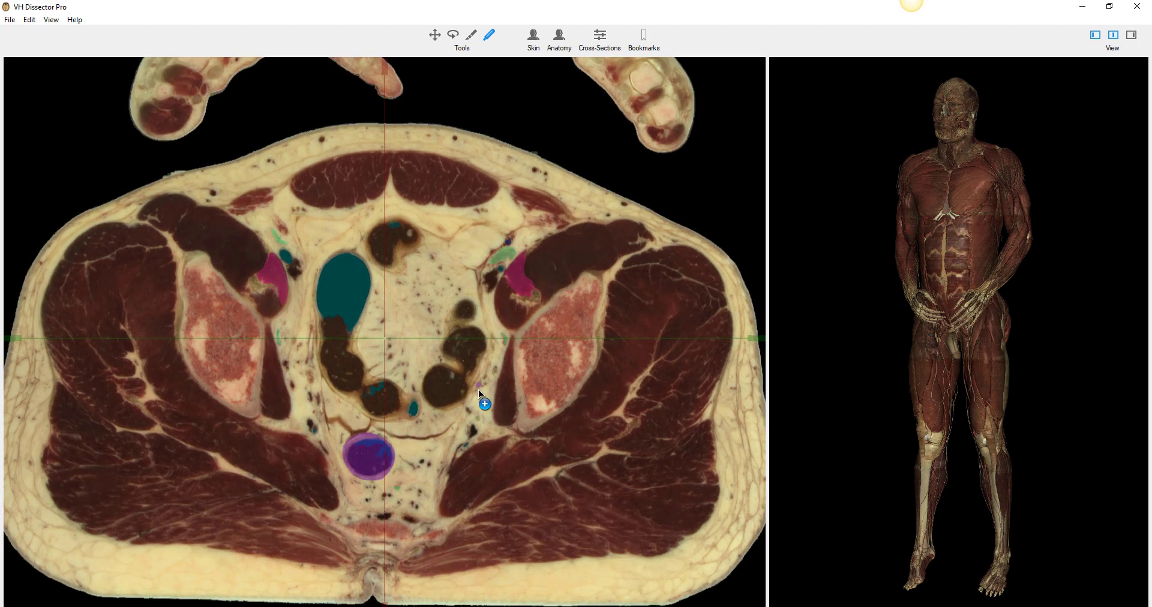
Step: Follow the left ureter at the level of the hip joints down to the back of the urinary bladder
{"action": "scroll", "coordinate": [477, 390], "scroll_direction": "down", "scroll_amount": 5}
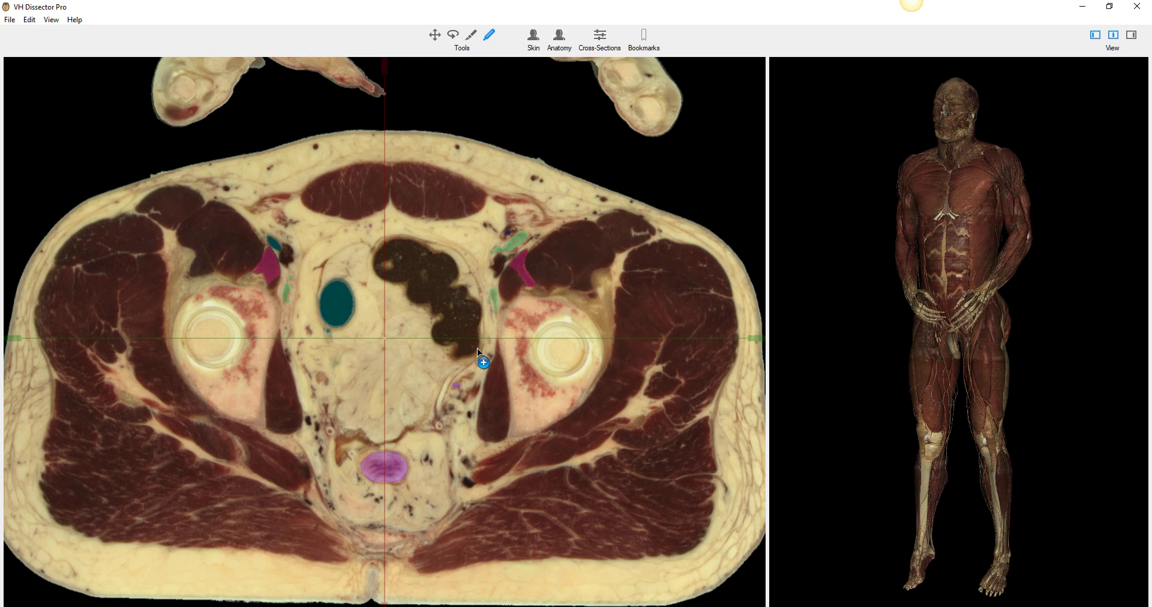
{"action": "scroll", "coordinate": [479, 342], "scroll_direction": "down", "scroll_amount": 3}
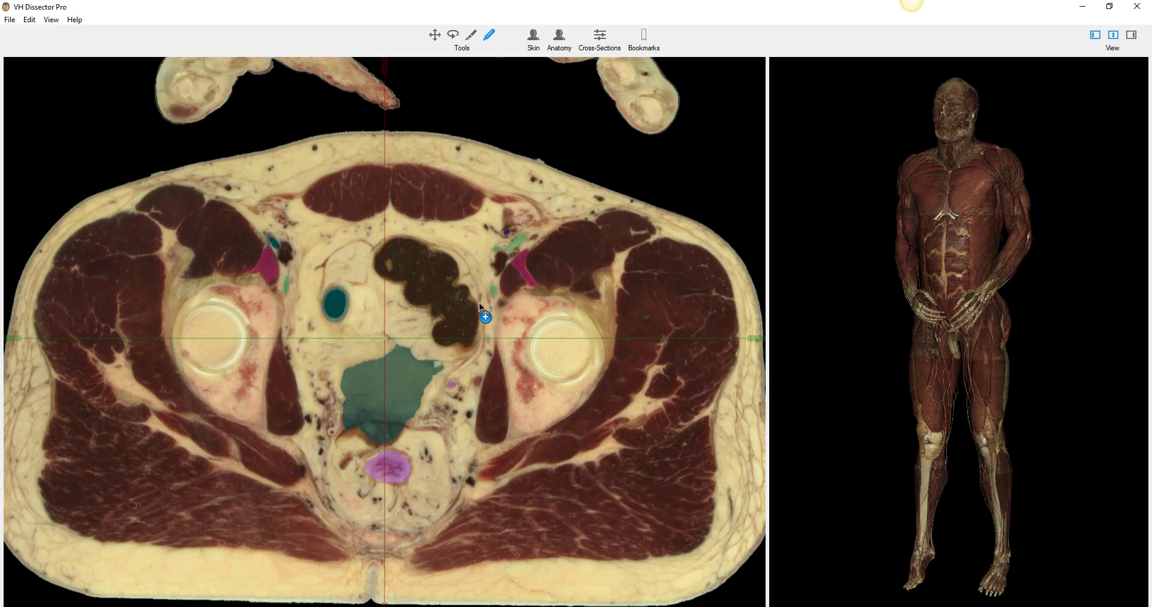
{"action": "scroll", "coordinate": [463, 383], "scroll_direction": "up", "scroll_amount": 6}
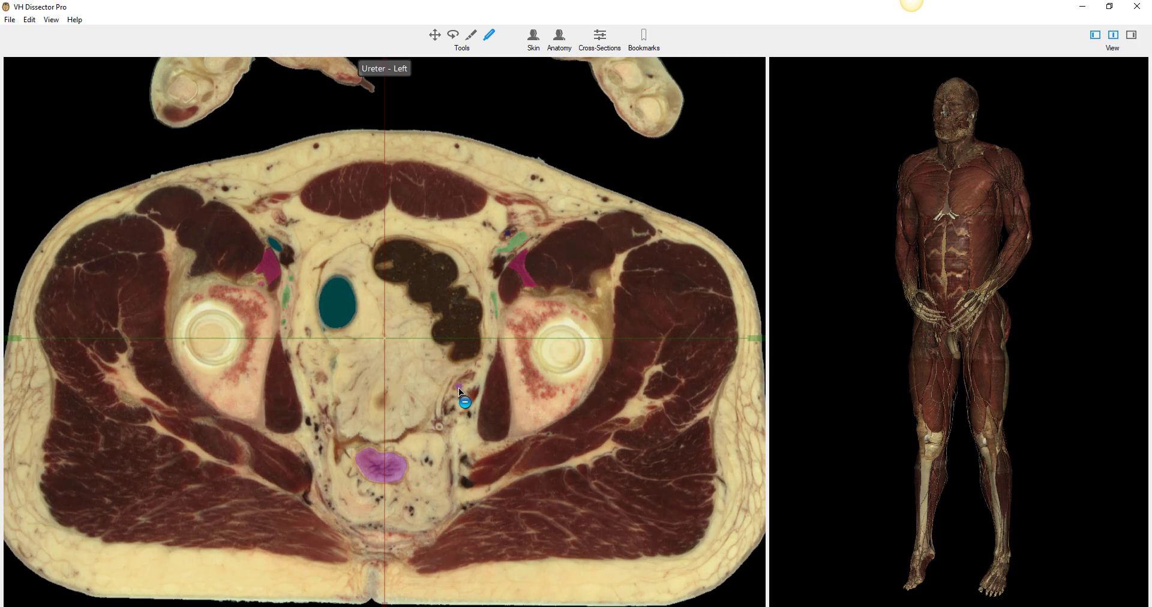
{"action": "scroll", "coordinate": [458, 388], "scroll_direction": "down", "scroll_amount": 6}
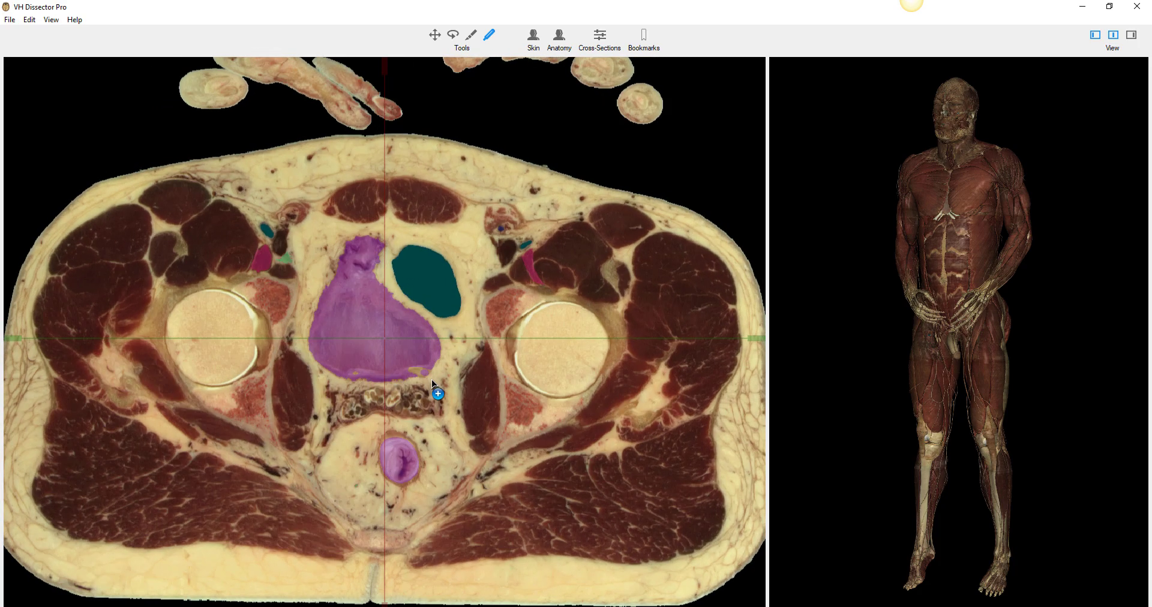
Step: Follow the left ureter upward from the back of the urinary bladder through the pelvis to the level of the sacrum
{"action": "scroll", "coordinate": [431, 378], "scroll_direction": "up", "scroll_amount": 3}
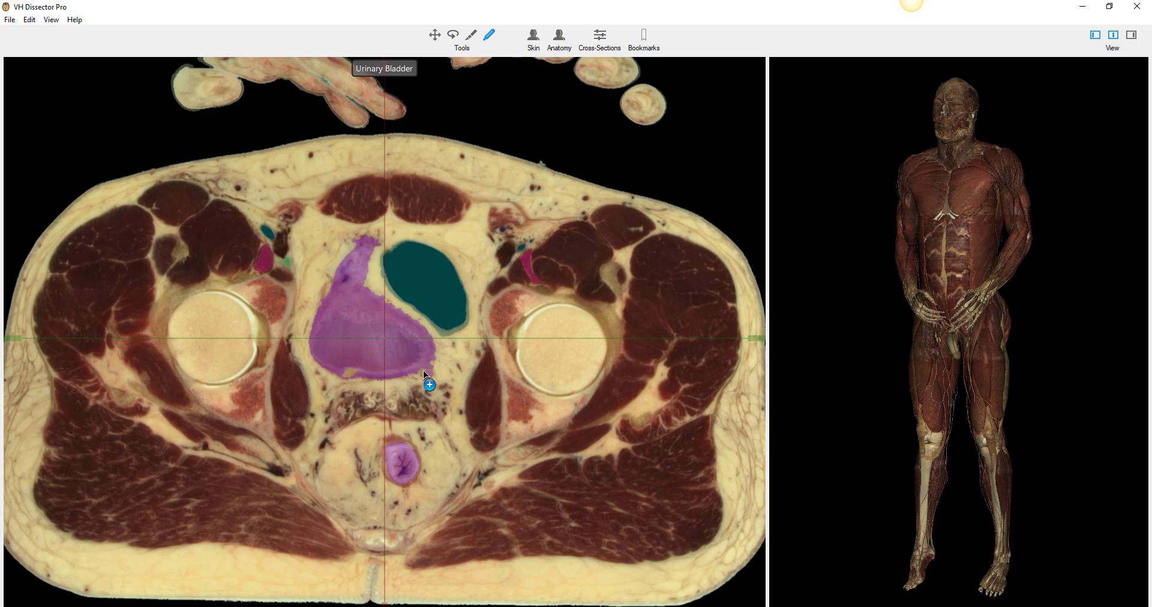
{"action": "scroll", "coordinate": [449, 375], "scroll_direction": "up", "scroll_amount": 8}
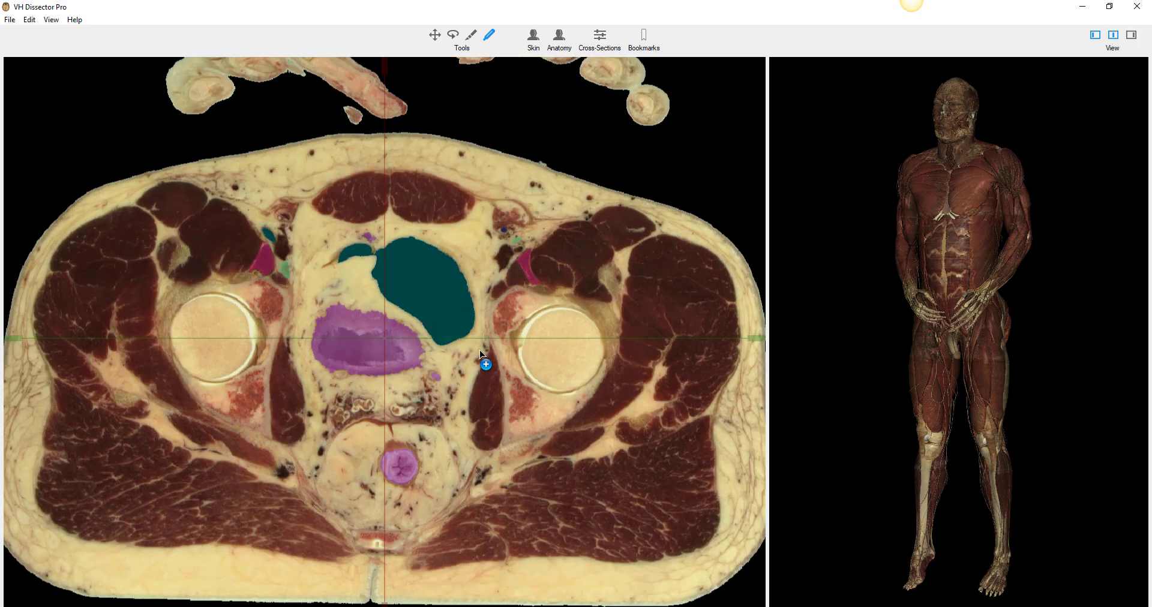
{"action": "scroll", "coordinate": [484, 344], "scroll_direction": "up", "scroll_amount": 6}
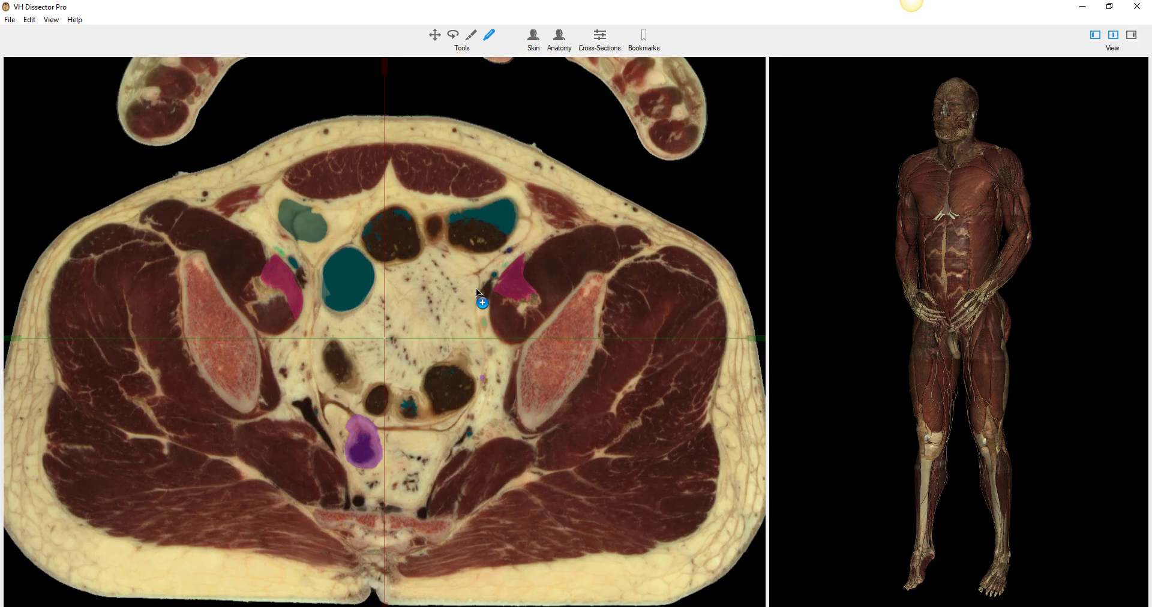
{"action": "scroll", "coordinate": [477, 292], "scroll_direction": "up", "scroll_amount": 10}
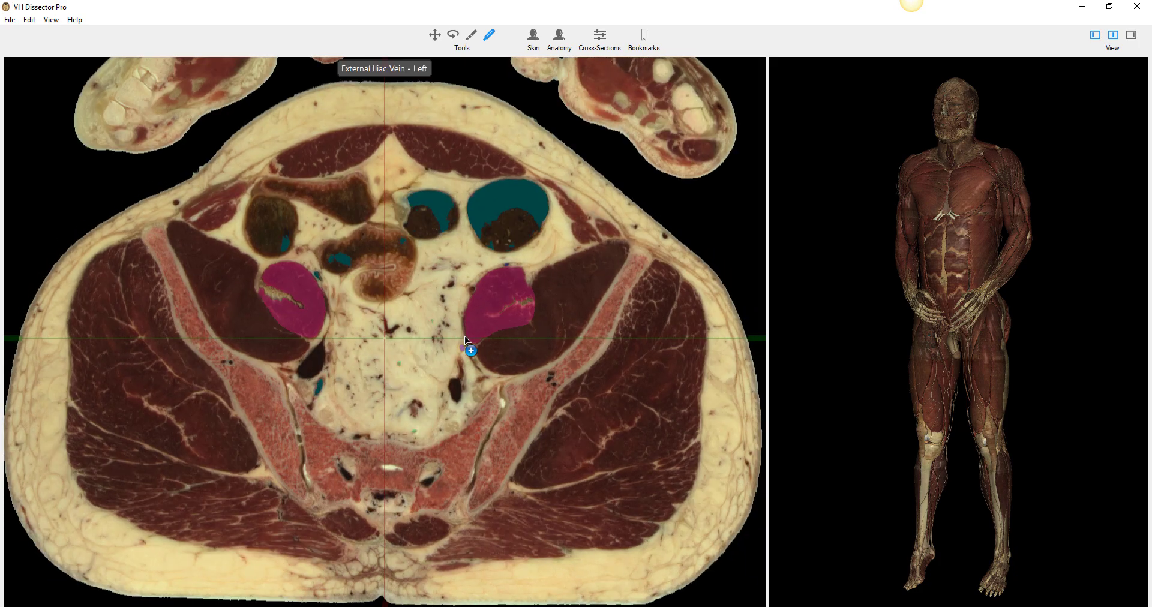
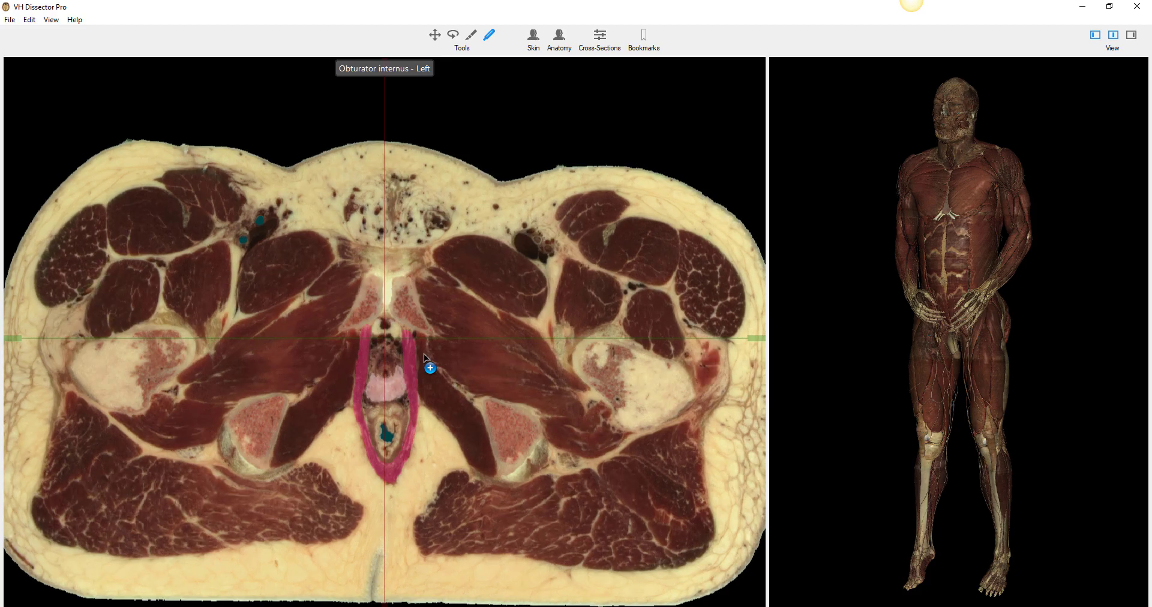
Step: Move the axial section from the pelvic floor past the urinary bladder and sacrum up to the lower lumbar vertebrae
{"action": "scroll", "coordinate": [422, 355], "scroll_direction": "up", "scroll_amount": 10}
{"action": "scroll", "coordinate": [417, 355], "scroll_direction": "up", "scroll_amount": 10}
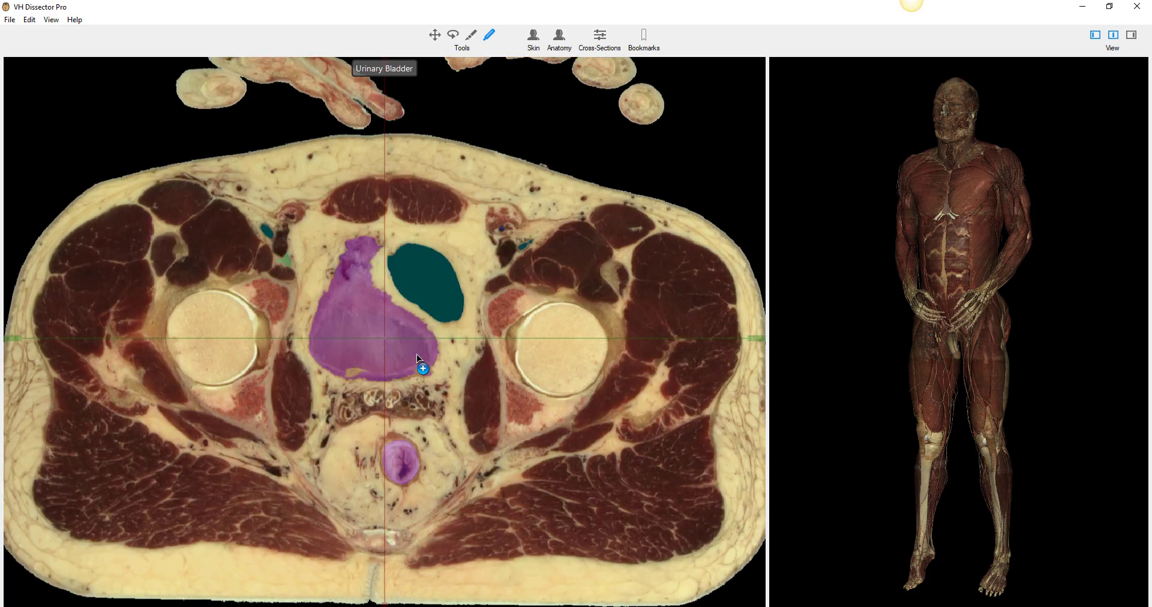
{"action": "scroll", "coordinate": [417, 355], "scroll_direction": "up", "scroll_amount": 10}
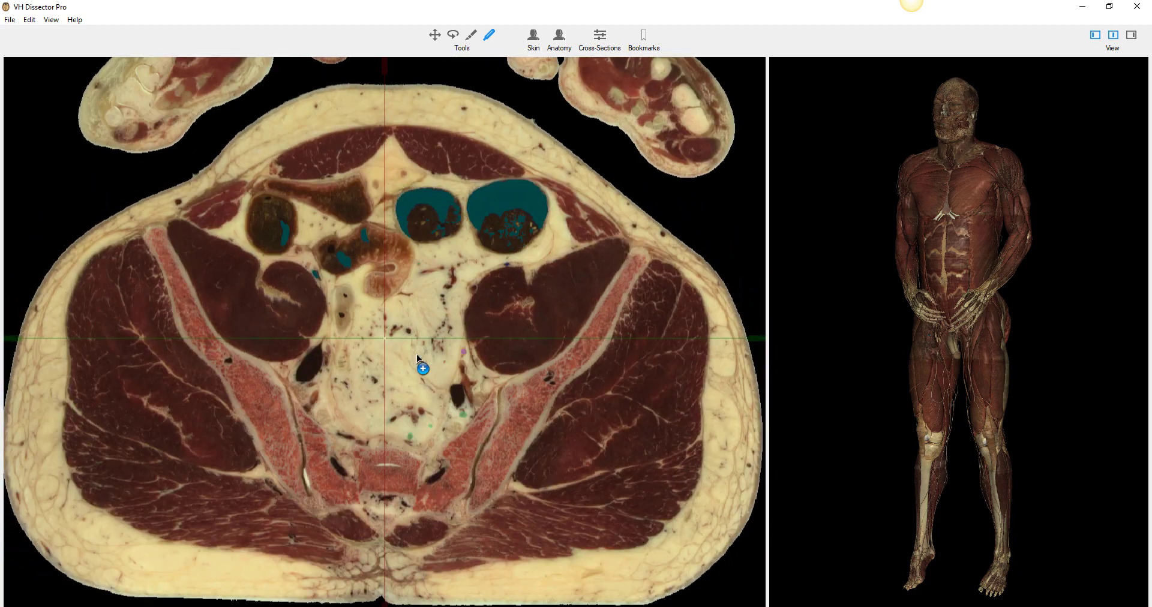
{"action": "scroll", "coordinate": [418, 355], "scroll_direction": "up", "scroll_amount": 8}
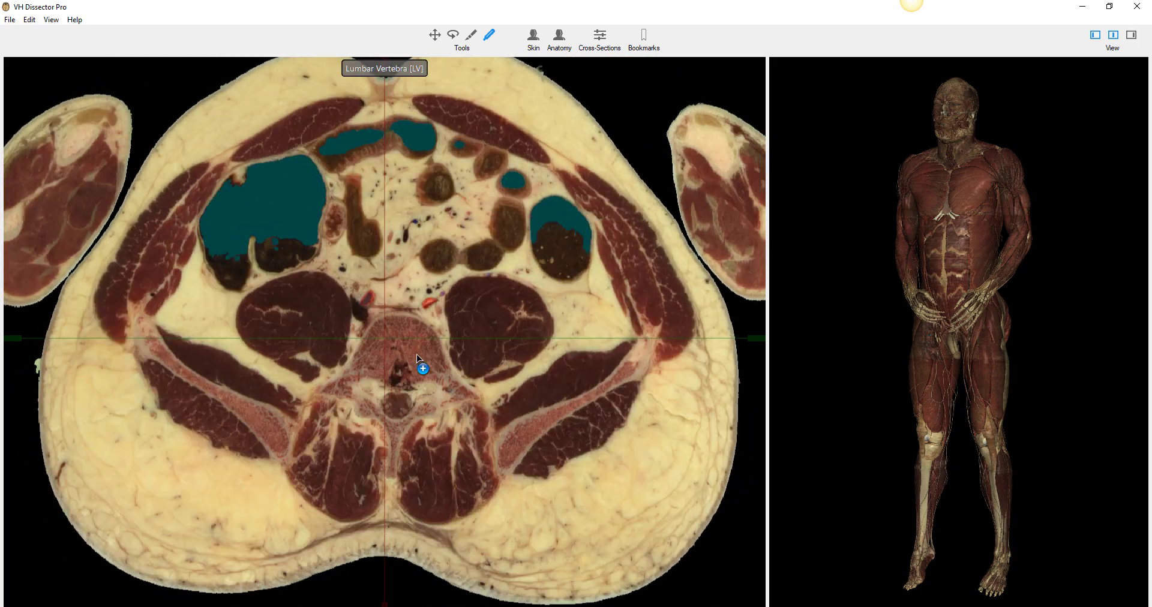
Step: Reorient the 3D body to an upright front view and show the transverse cross-section plane on it
{"action": "left_click_drag", "start_coordinate": [904, 334], "coordinate": [980, 303]}
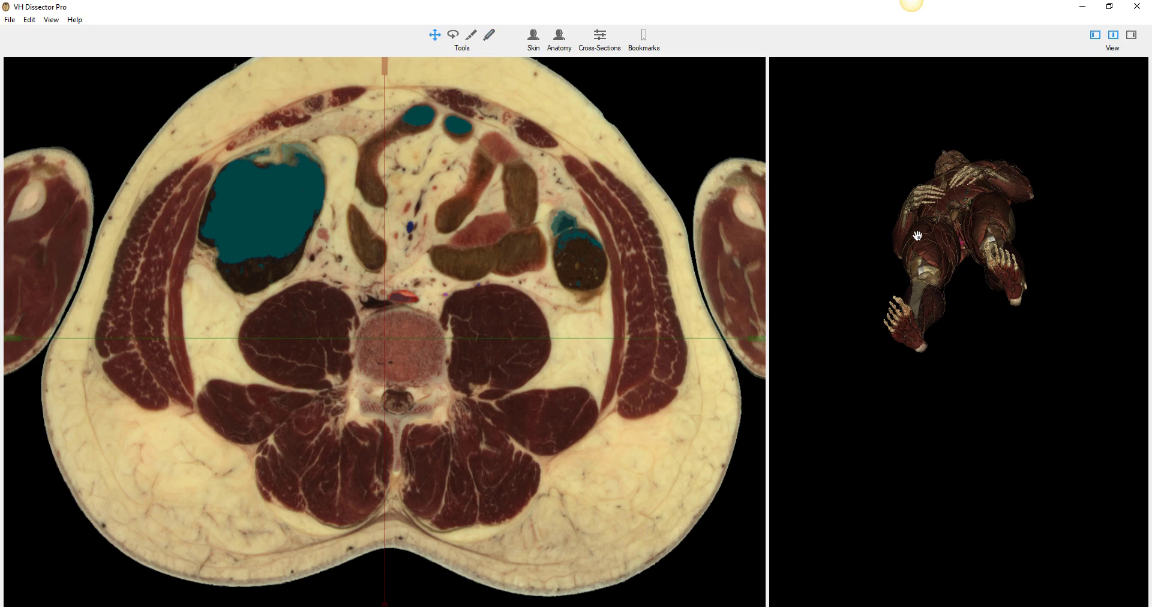
{"action": "left_click_drag", "start_coordinate": [917, 235], "coordinate": [912, 292]}
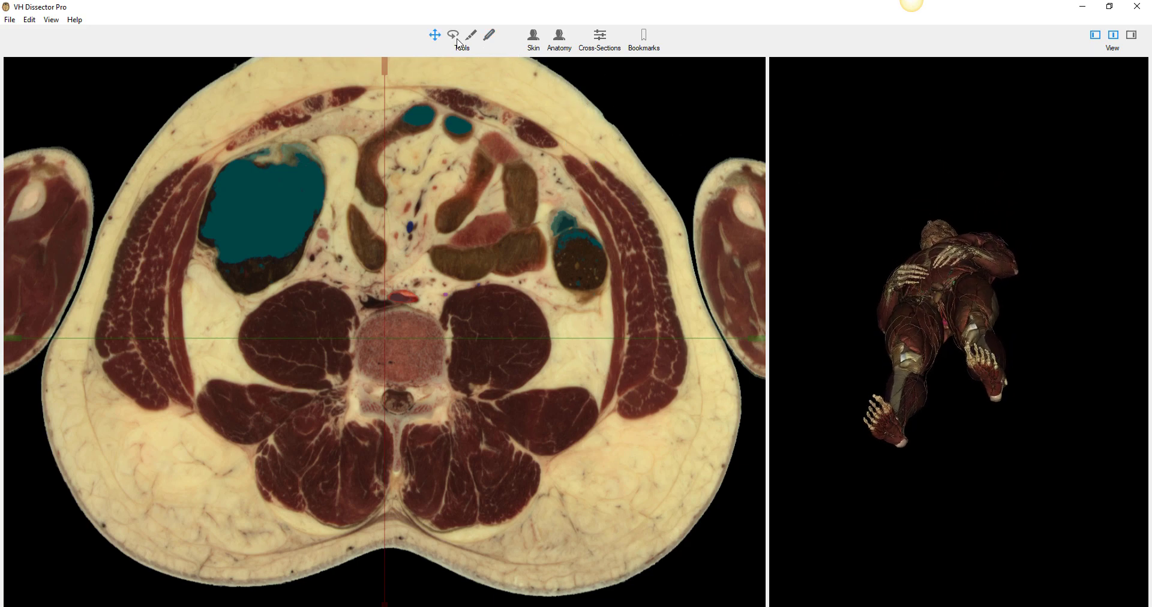
{"action": "left_click_drag", "start_coordinate": [929, 248], "coordinate": [1021, 438]}
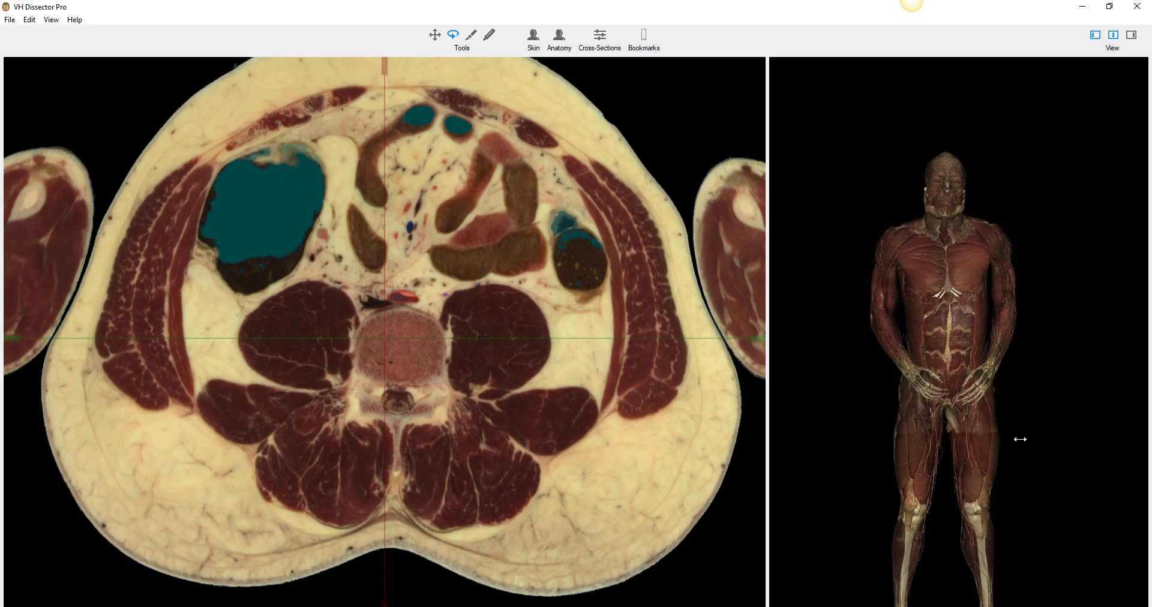
{"action": "left_click", "coordinate": [598, 49]}
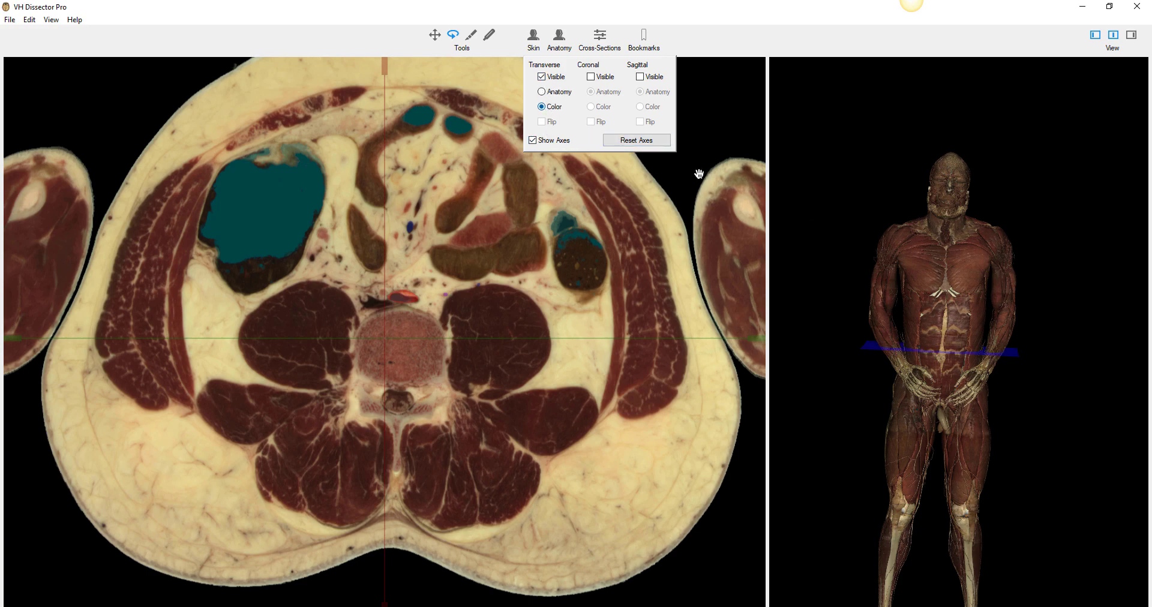
{"action": "left_click", "coordinate": [958, 353]}
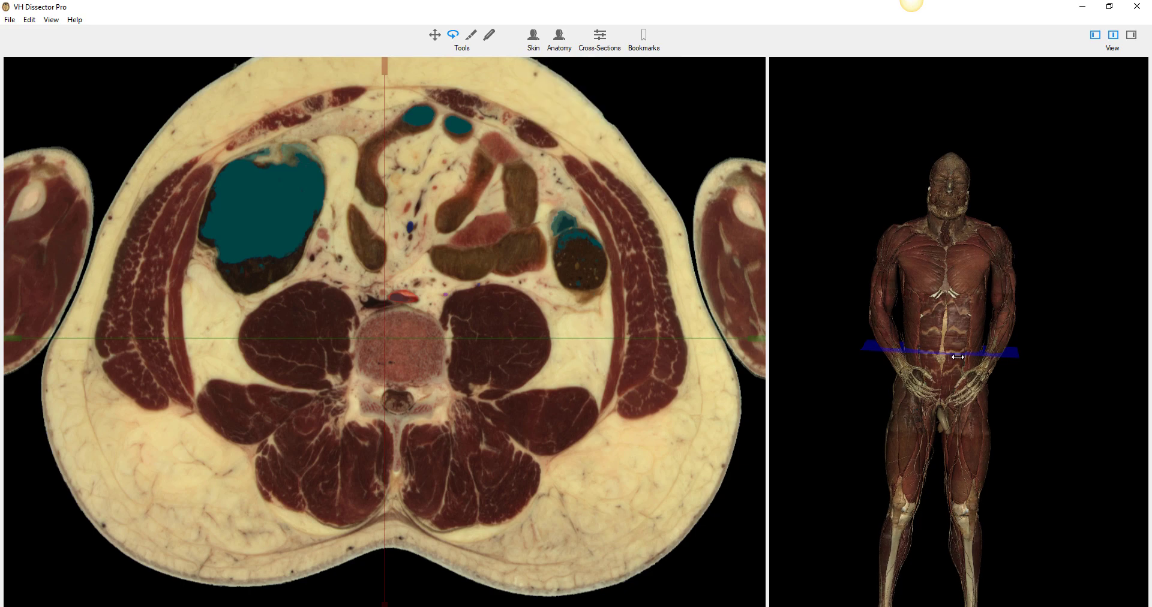
Step: Move the transverse section up to the lower end of the right kidney and tilt the 3D body to expose the plane
{"action": "left_click_drag", "start_coordinate": [957, 356], "coordinate": [736, 176]}
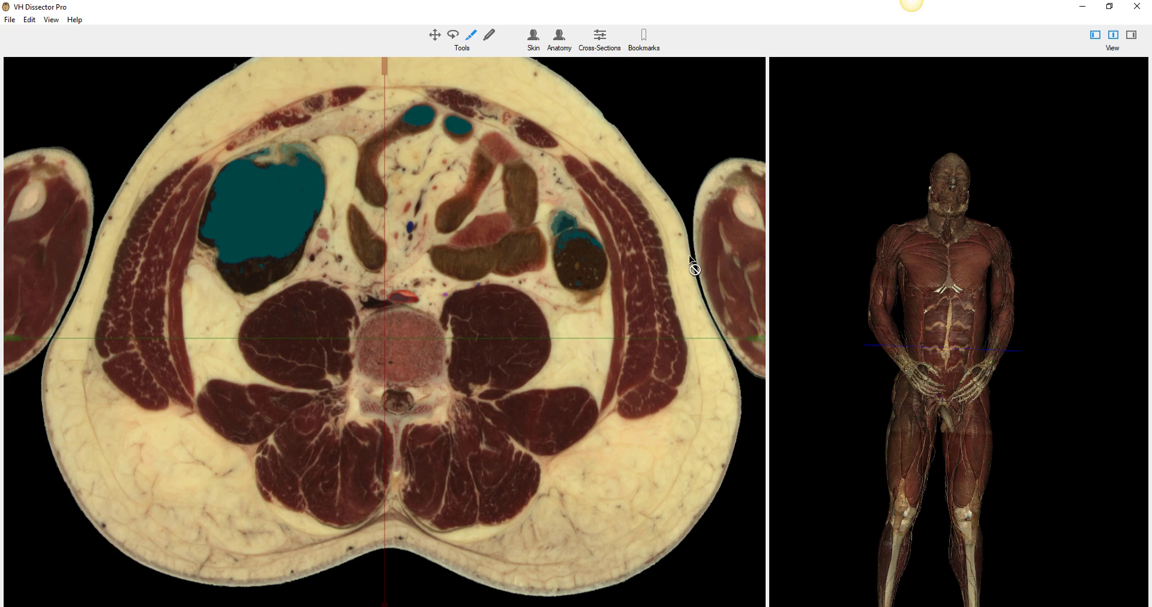
{"action": "scroll", "coordinate": [400, 210], "scroll_direction": "up", "scroll_amount": 5}
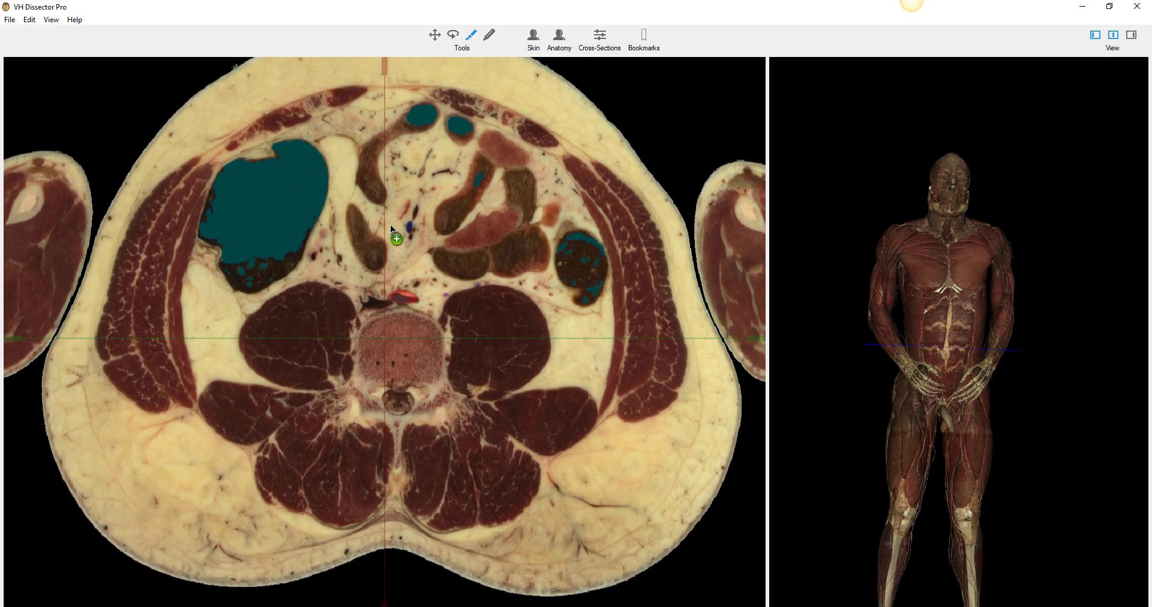
{"action": "scroll", "coordinate": [390, 225], "scroll_direction": "up", "scroll_amount": 5}
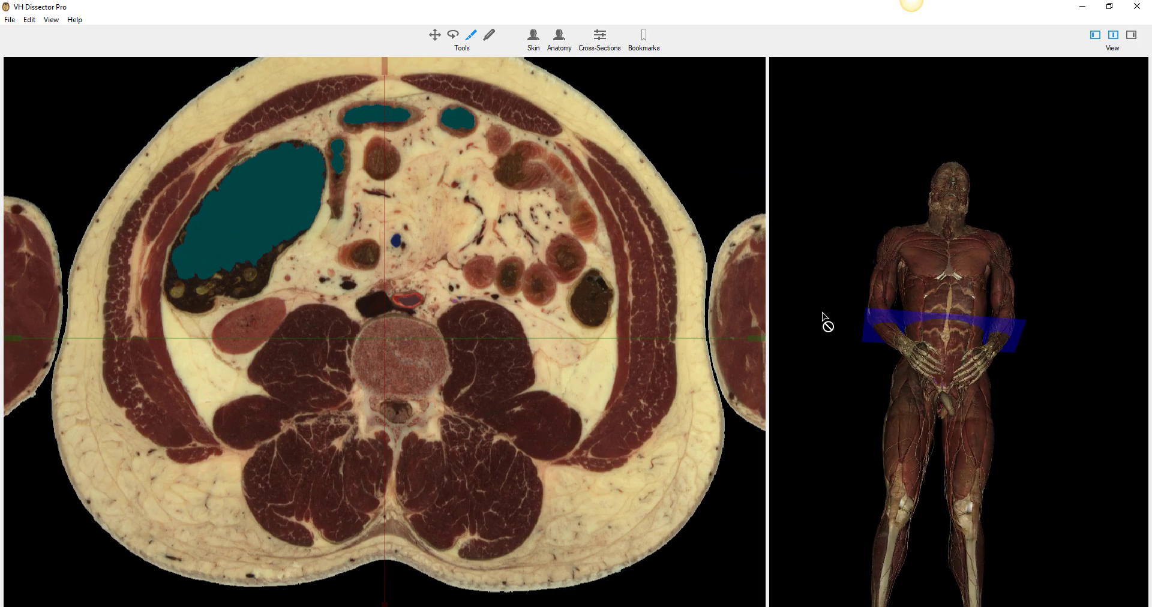
{"action": "left_click_drag", "start_coordinate": [822, 321], "coordinate": [956, 314]}
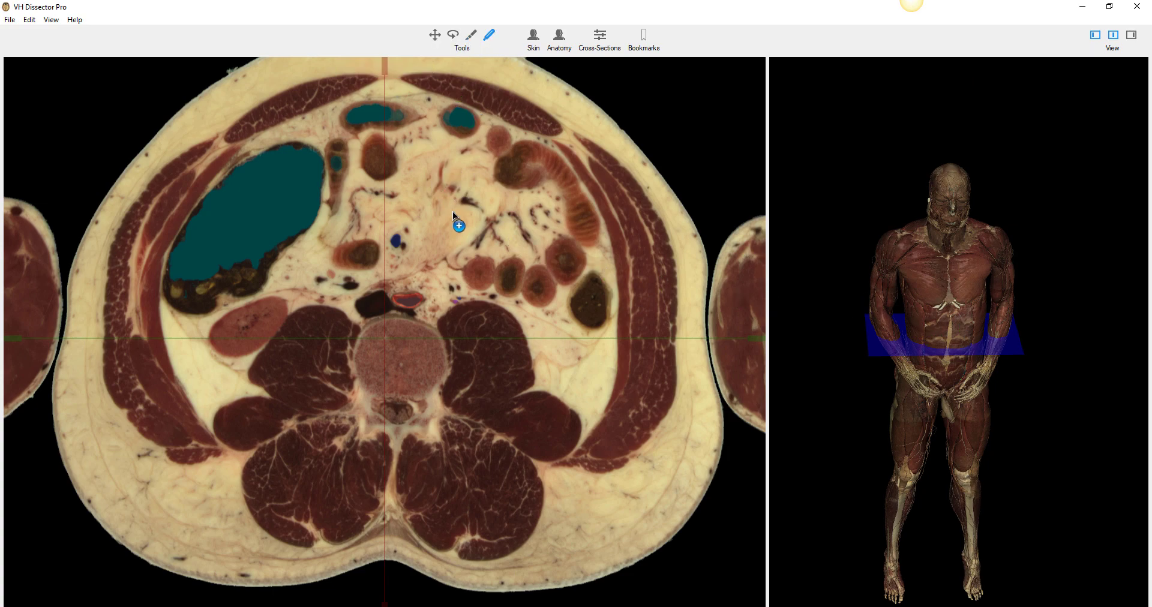
Step: Highlight the inferior vena cava beside the abdominal aorta and trace it from the lower lumbar level up to the renal veins
{"action": "scroll", "coordinate": [430, 235], "scroll_direction": "down", "scroll_amount": 5}
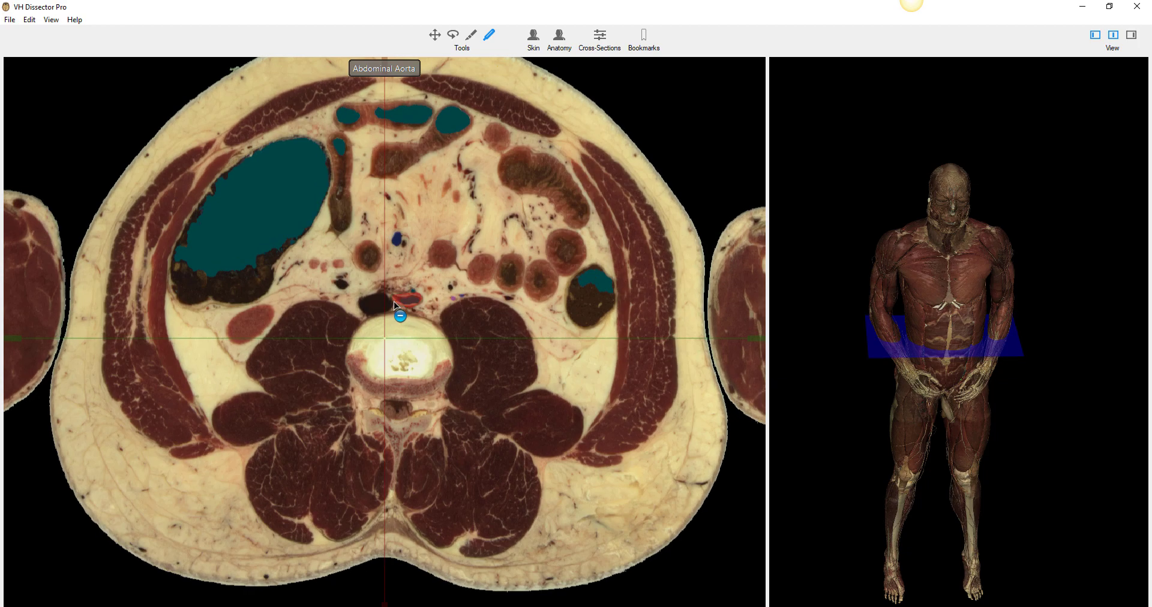
{"action": "scroll", "coordinate": [384, 306], "scroll_direction": "down", "scroll_amount": 5}
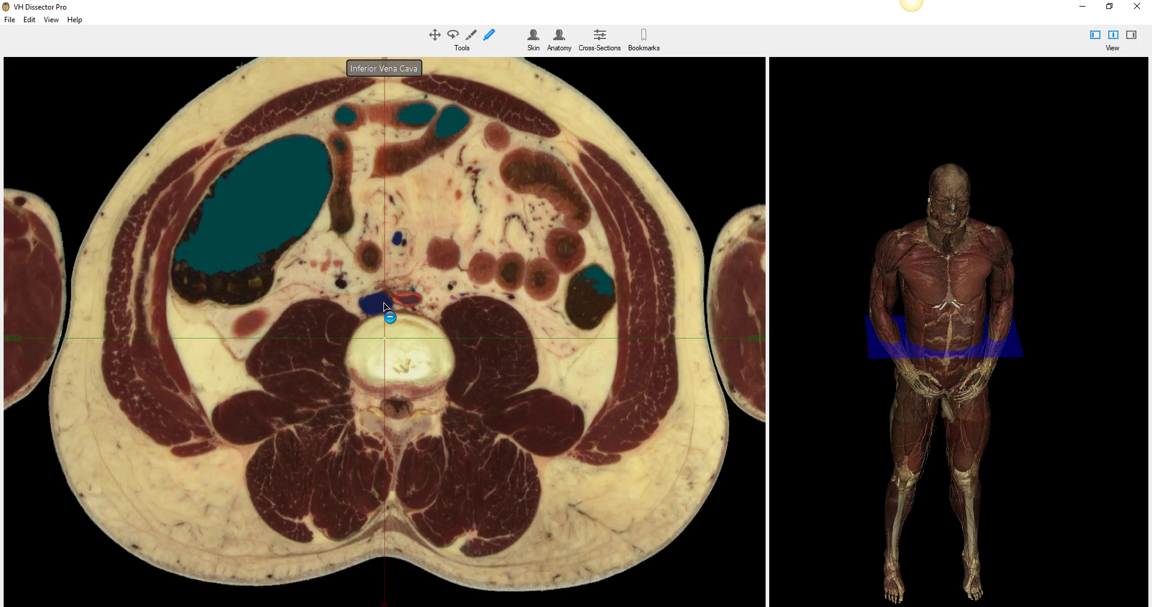
{"action": "scroll", "coordinate": [408, 308], "scroll_direction": "up", "scroll_amount": 8}
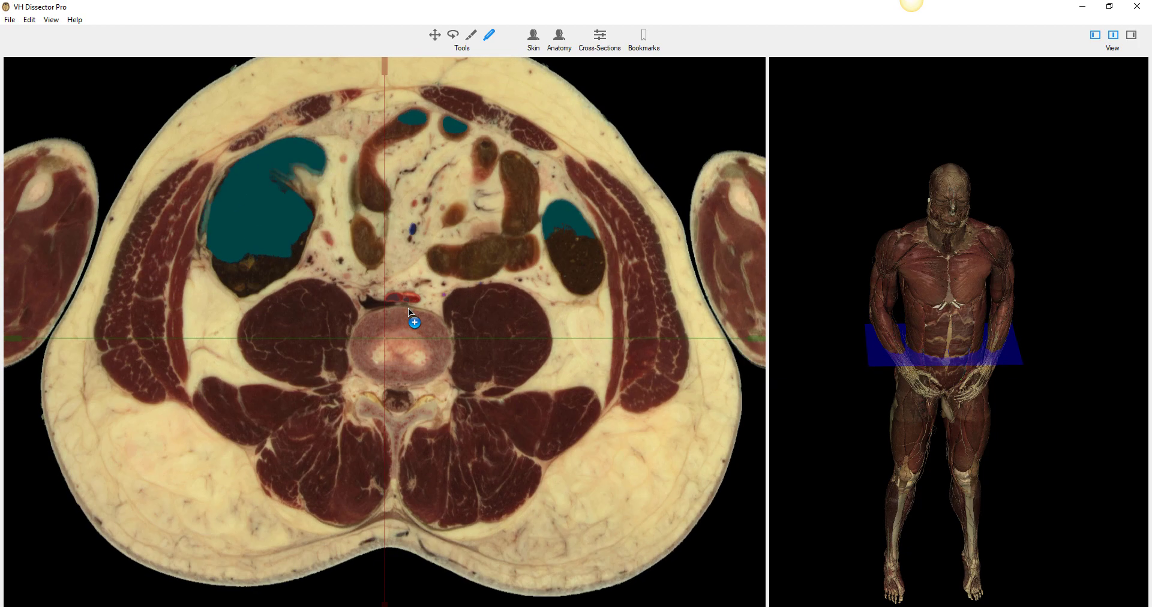
{"action": "scroll", "coordinate": [384, 307], "scroll_direction": "up", "scroll_amount": 8}
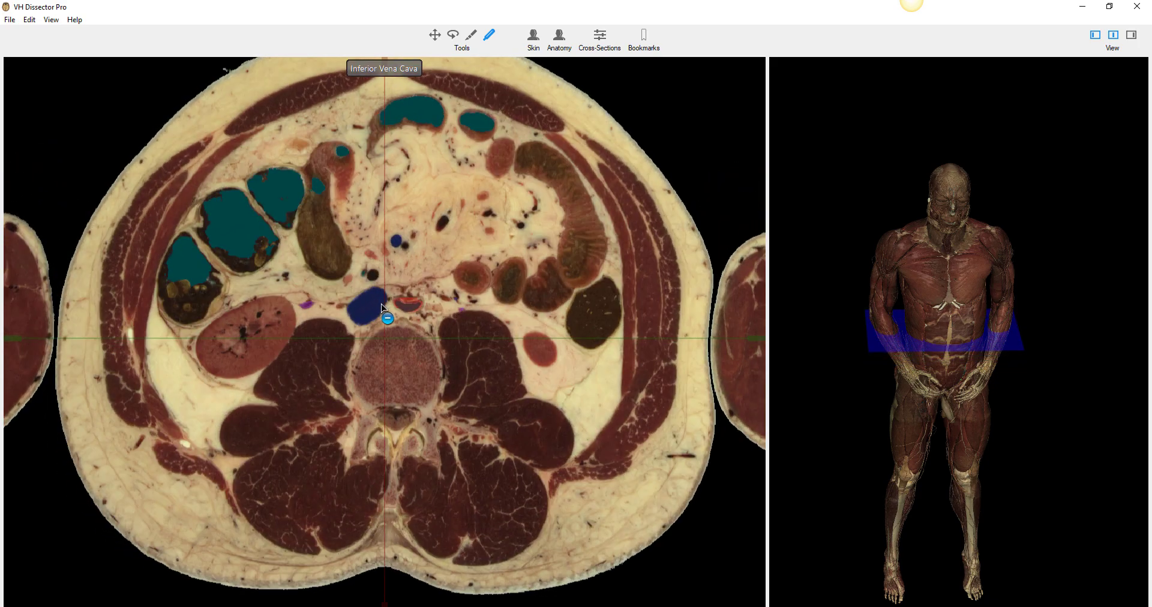
{"action": "scroll", "coordinate": [359, 322], "scroll_direction": "up", "scroll_amount": 4}
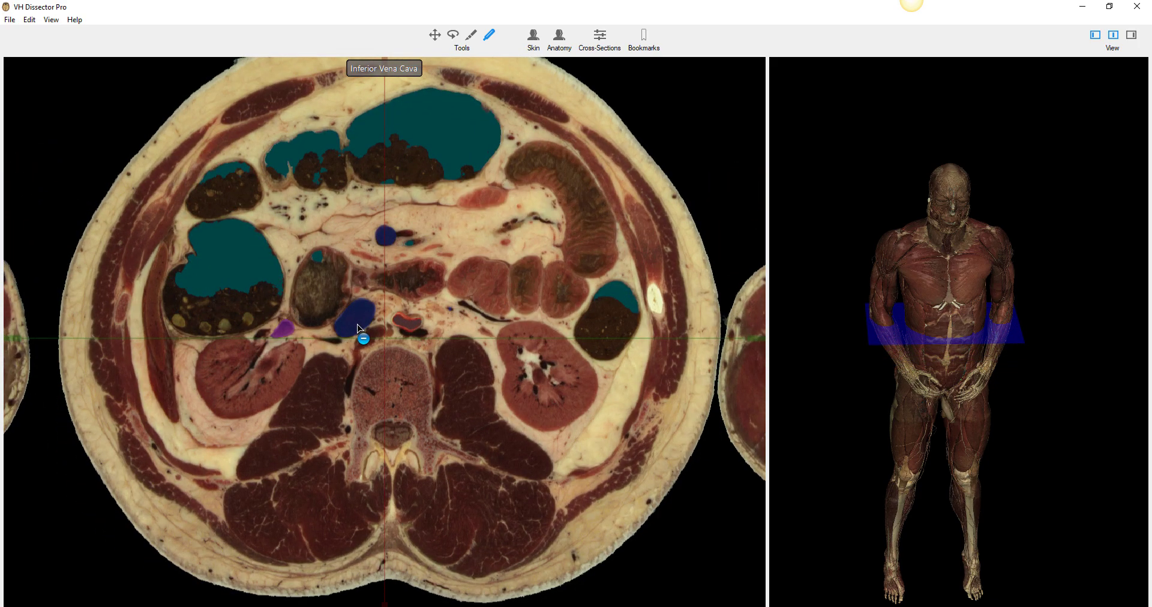
{"action": "scroll", "coordinate": [345, 334], "scroll_direction": "up", "scroll_amount": 6}
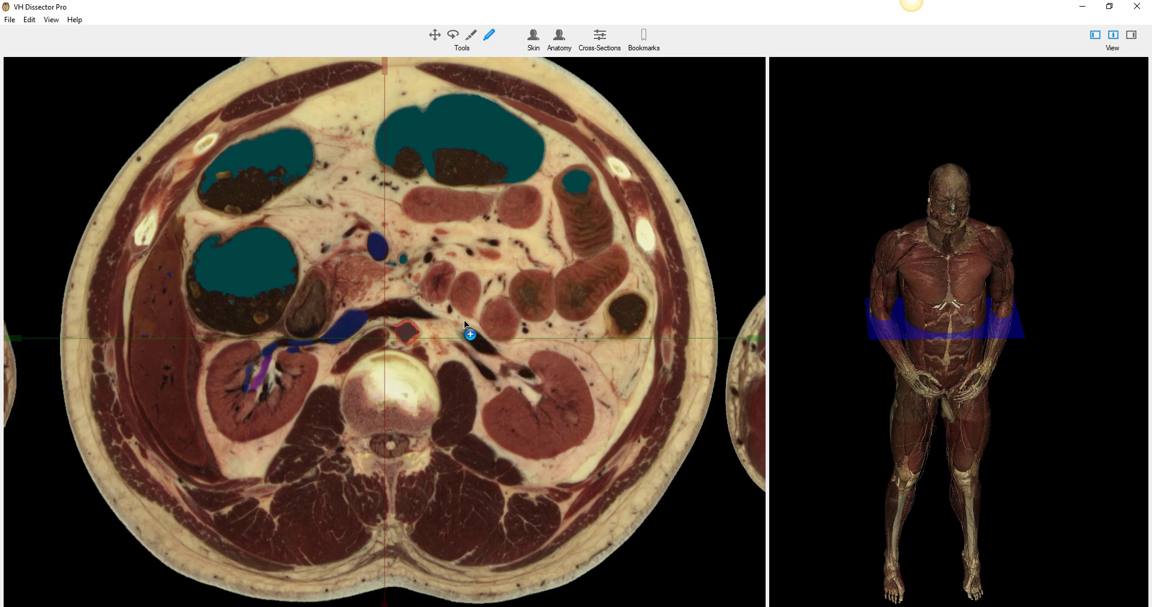
Step: Examine the renal vessels entering both kidneys, descending through the hila to the lower end of the right kidney
{"action": "scroll", "coordinate": [522, 372], "scroll_direction": "down", "scroll_amount": 2}
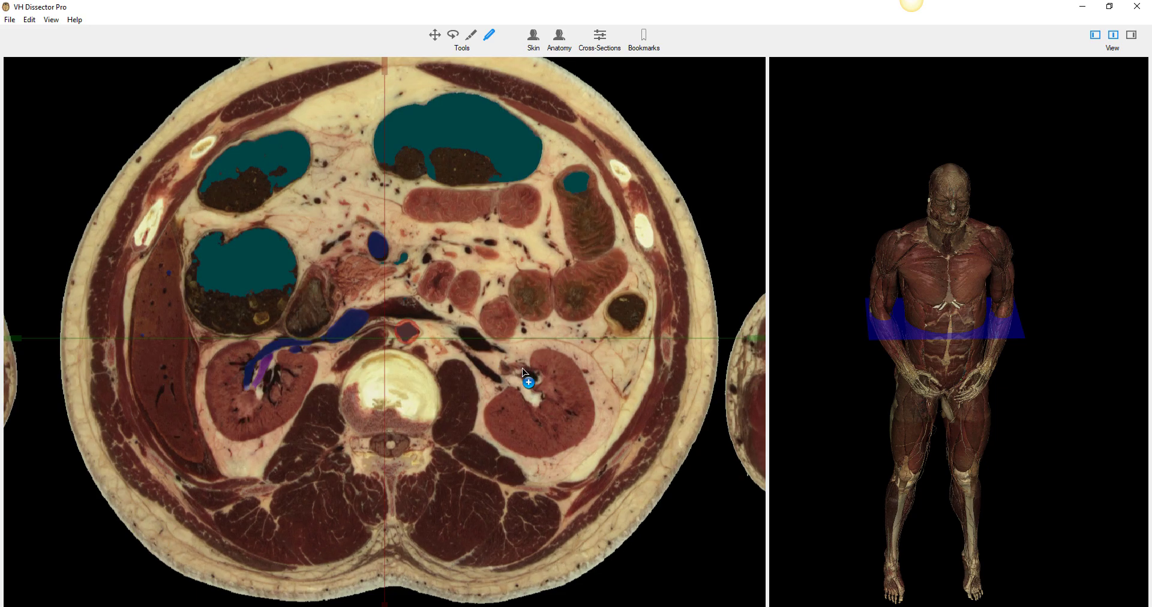
{"action": "scroll", "coordinate": [503, 375], "scroll_direction": "down", "scroll_amount": 1}
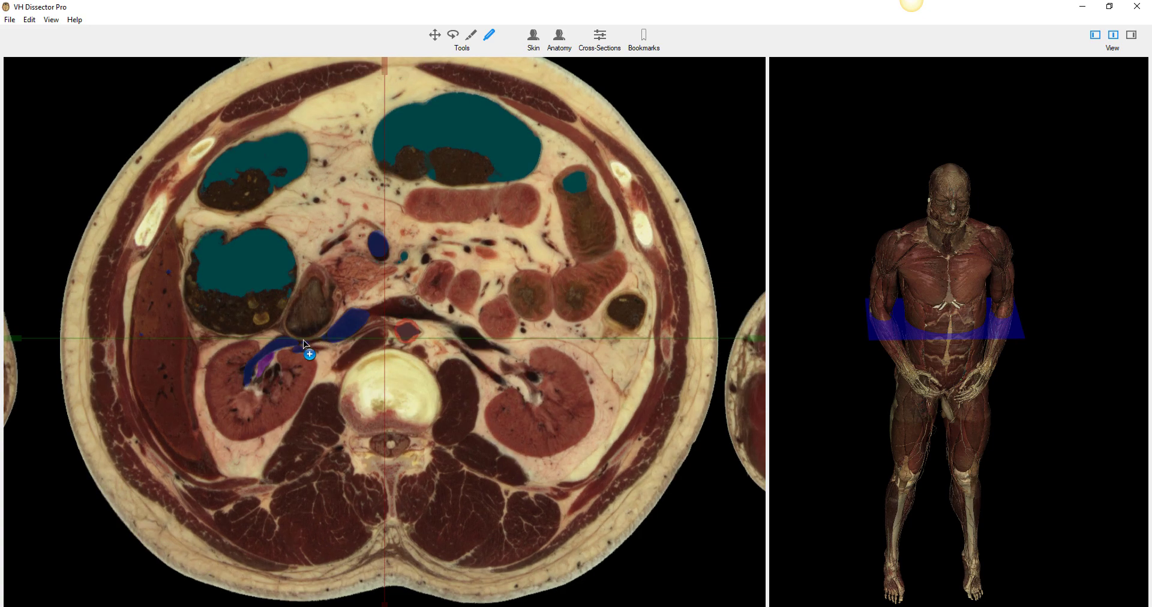
{"action": "scroll", "coordinate": [312, 343], "scroll_direction": "down", "scroll_amount": 6}
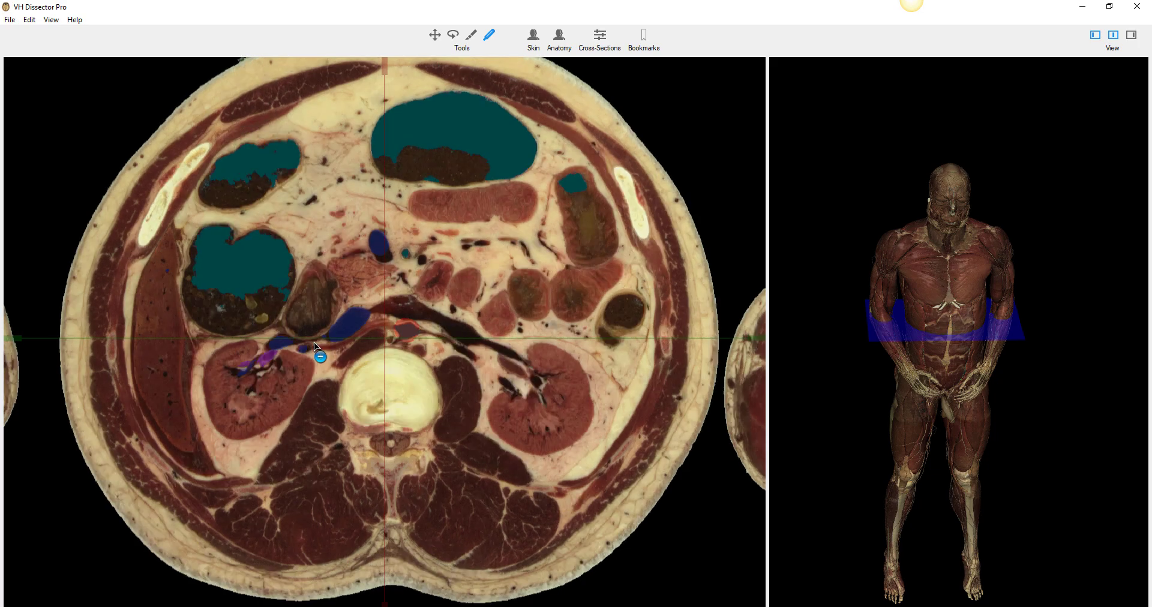
{"action": "scroll", "coordinate": [308, 344], "scroll_direction": "down", "scroll_amount": 8}
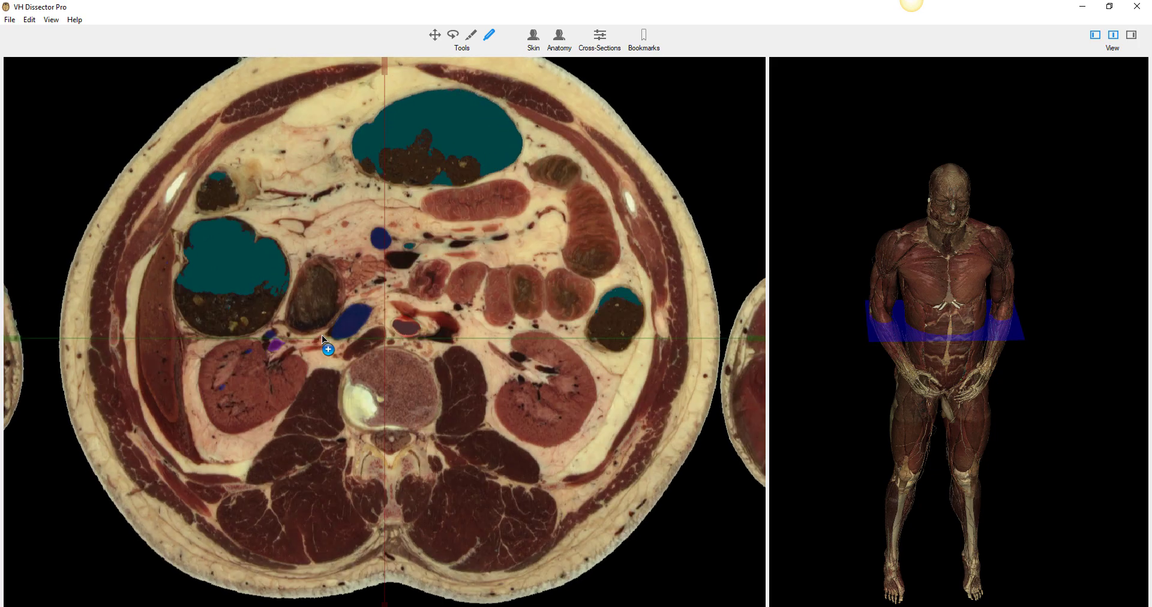
{"action": "scroll", "coordinate": [300, 366], "scroll_direction": "down", "scroll_amount": 5}
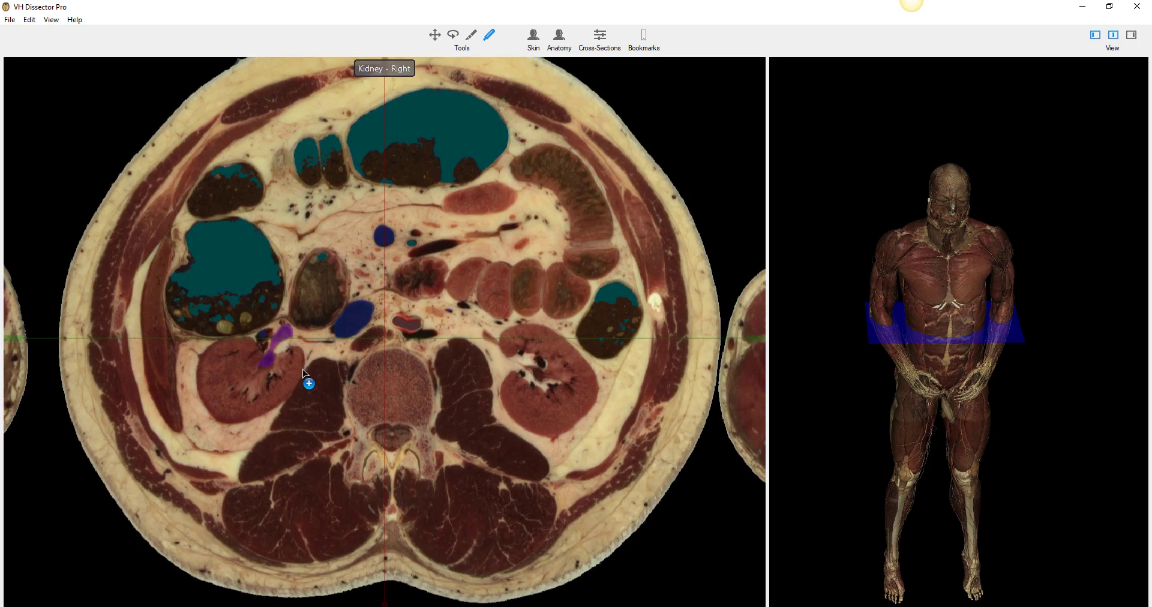
{"action": "scroll", "coordinate": [324, 378], "scroll_direction": "down", "scroll_amount": 4}
{"action": "scroll", "coordinate": [384, 384], "scroll_direction": "down", "scroll_amount": 6}
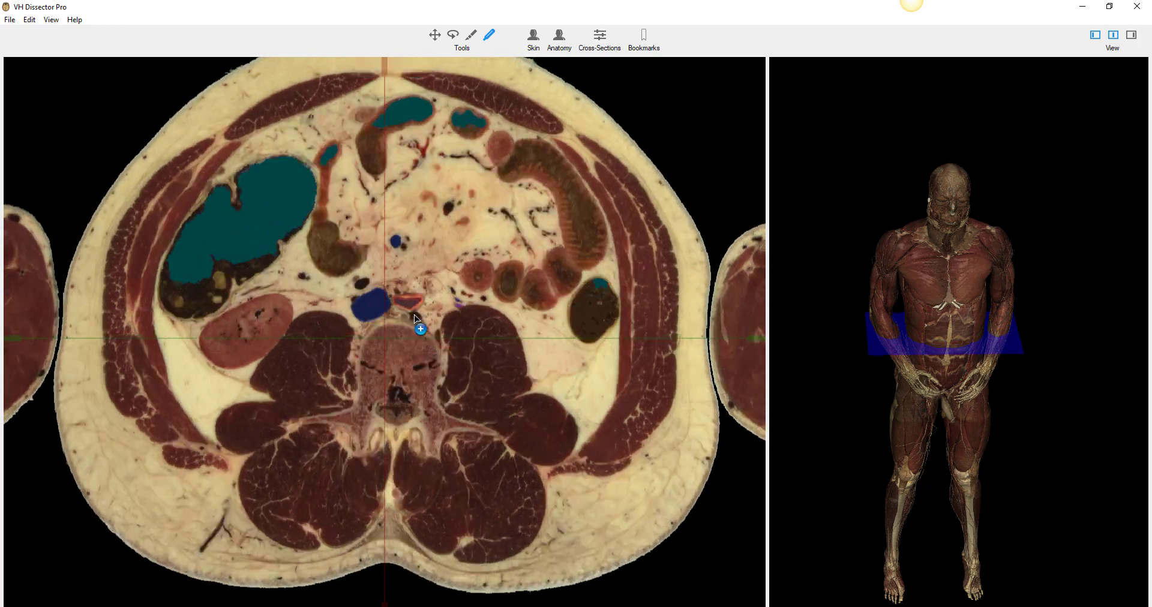
Step: Trace the abdominal aorta from the lower lumbar level past the renal vessels up to the origin of the superior mesenteric artery
{"action": "scroll", "coordinate": [412, 304], "scroll_direction": "up", "scroll_amount": 4}
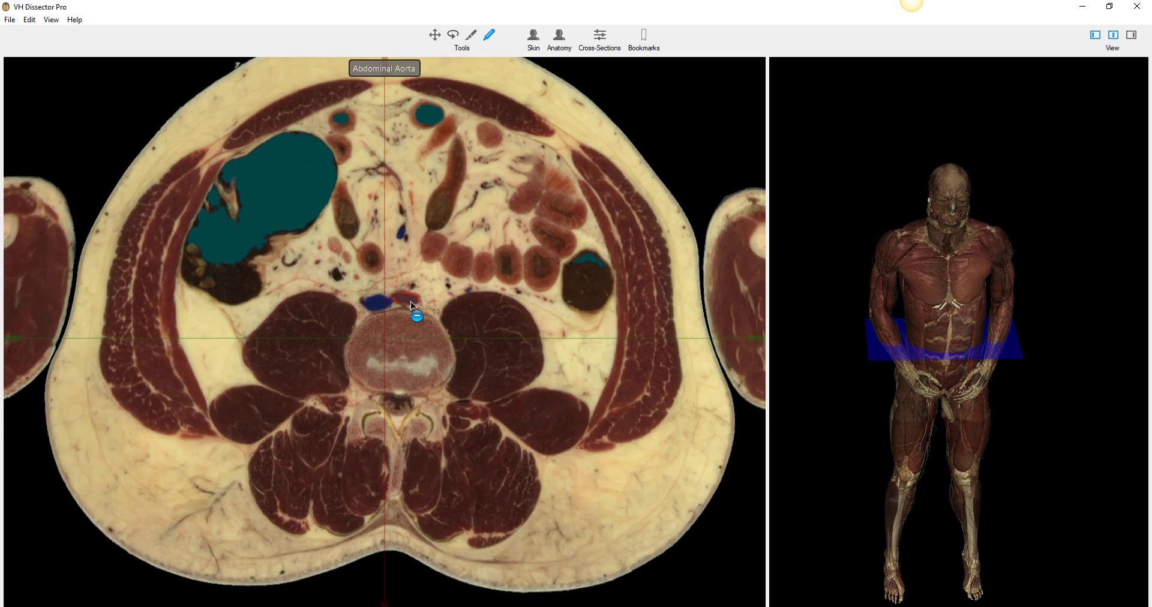
{"action": "scroll", "coordinate": [411, 306], "scroll_direction": "up", "scroll_amount": 6}
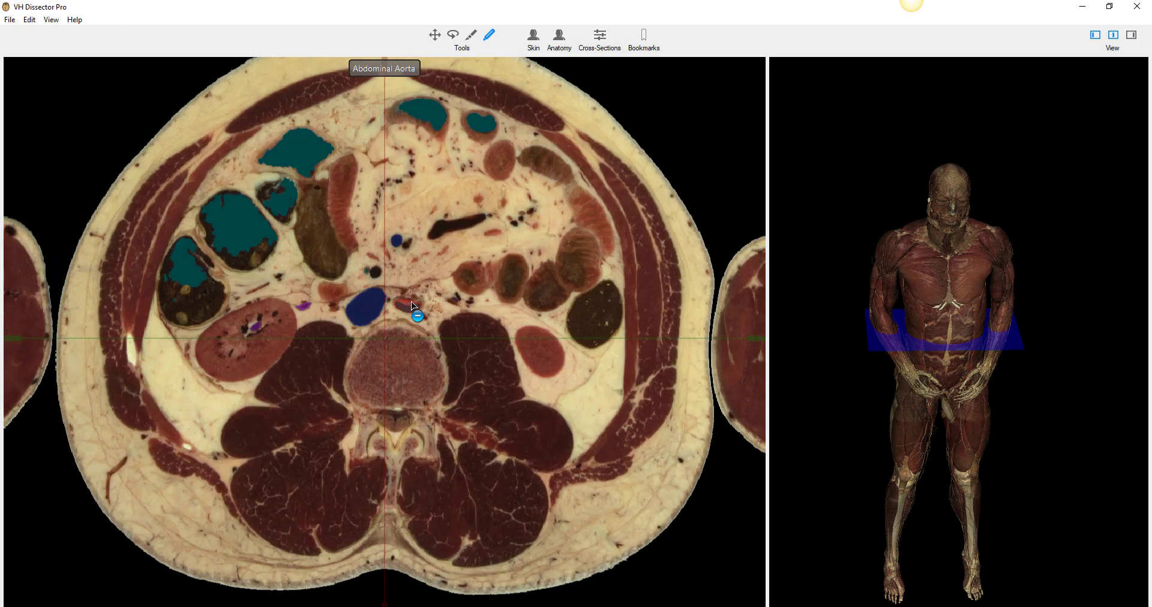
{"action": "scroll", "coordinate": [413, 336], "scroll_direction": "up", "scroll_amount": 6}
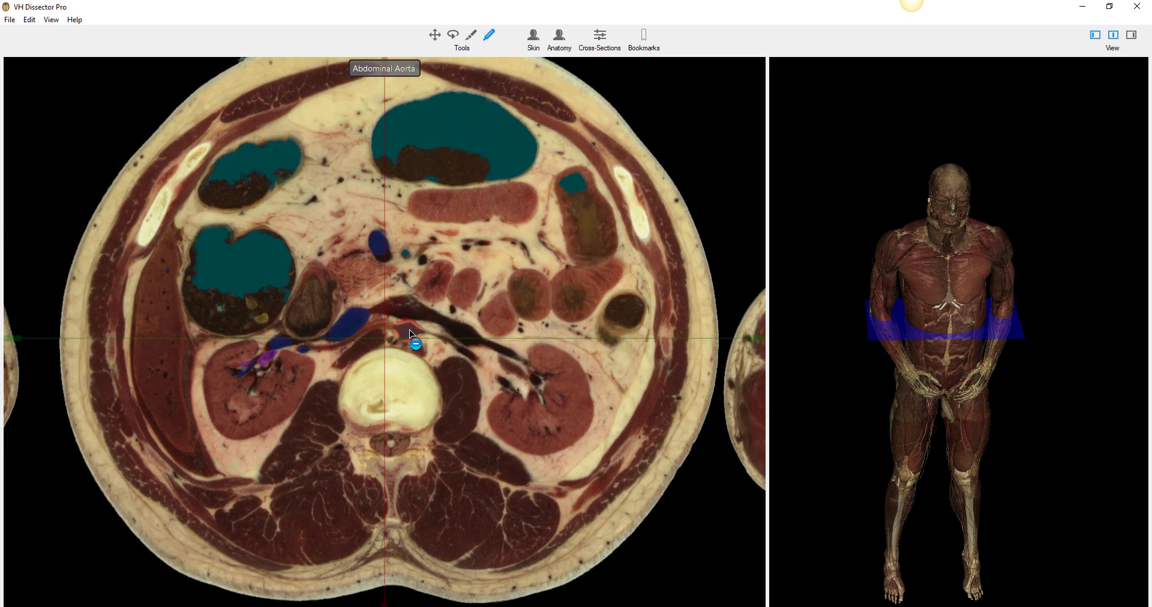
{"action": "scroll", "coordinate": [409, 342], "scroll_direction": "down", "scroll_amount": 6}
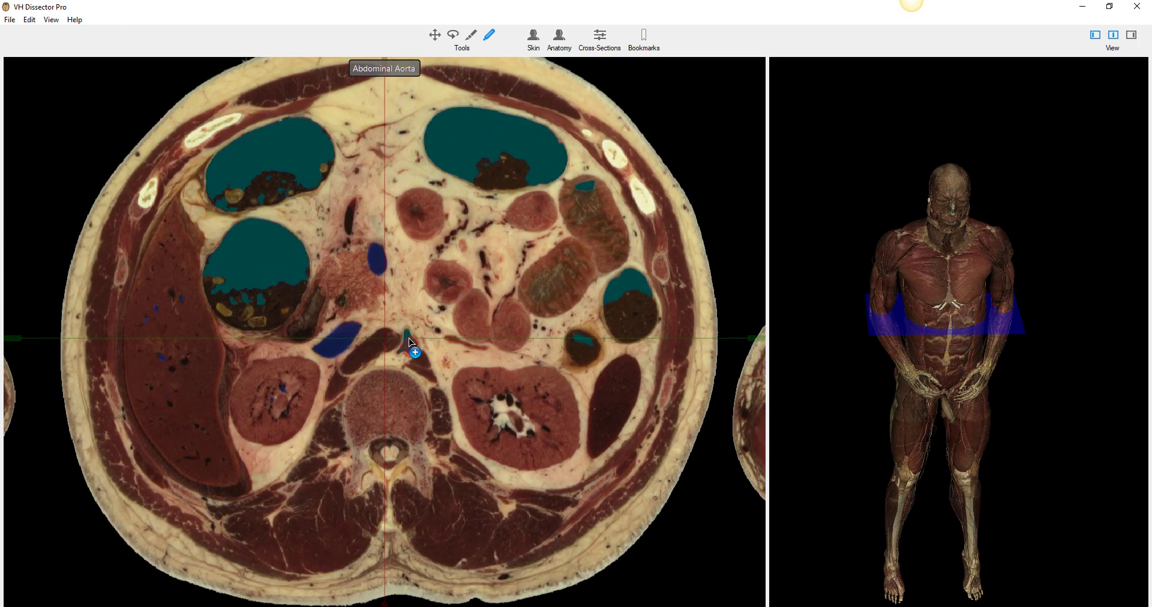
{"action": "scroll", "coordinate": [407, 319], "scroll_direction": "down", "scroll_amount": 2}
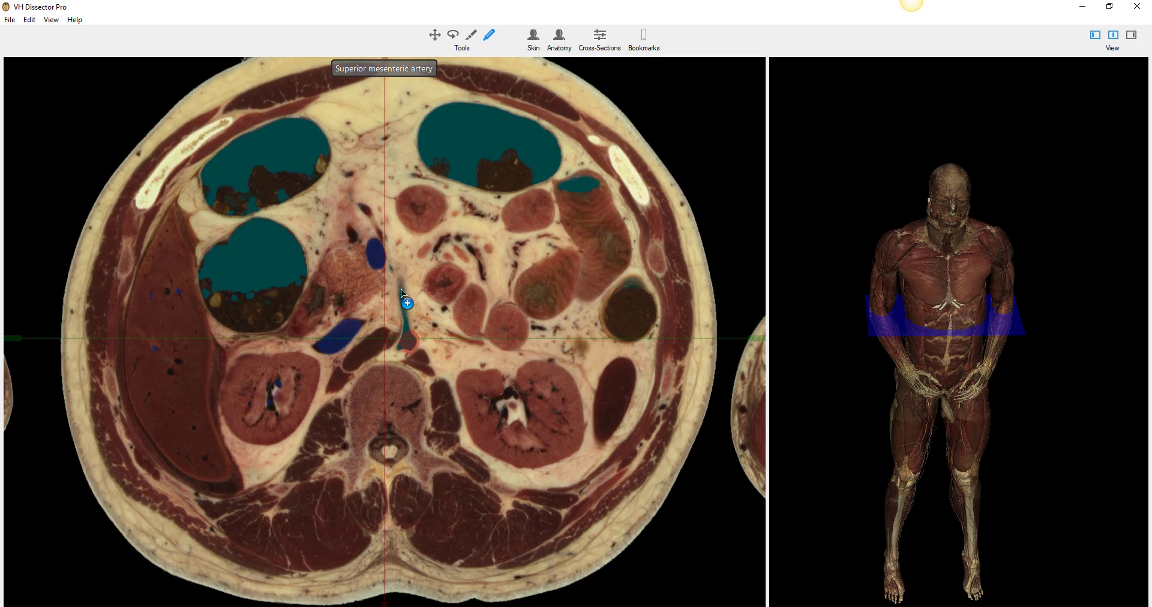
{"action": "scroll", "coordinate": [403, 313], "scroll_direction": "up", "scroll_amount": 6}
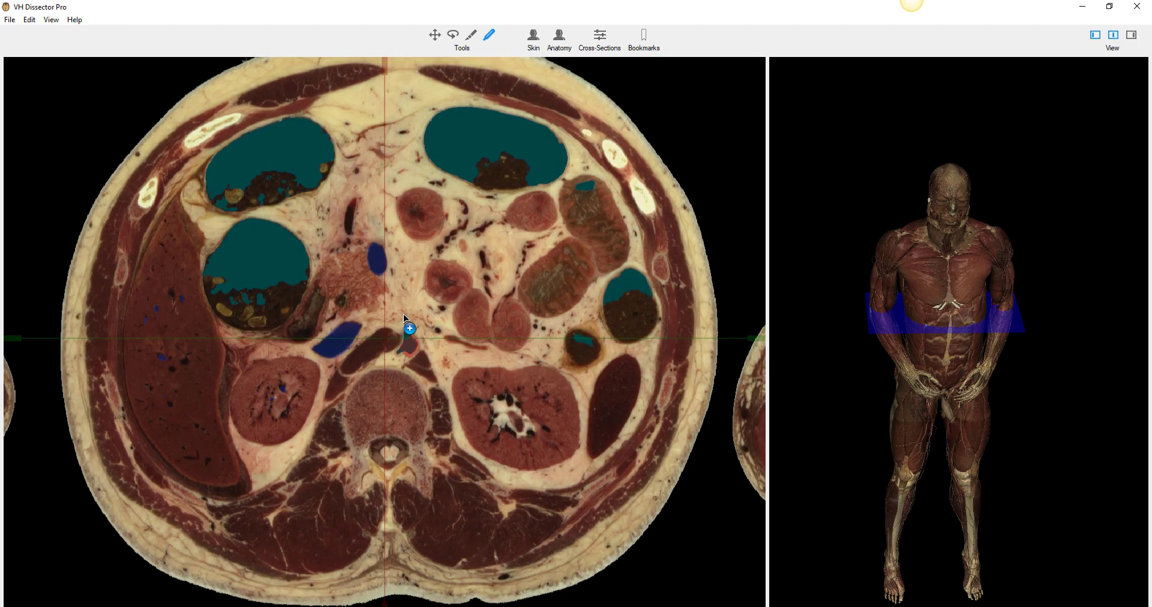
Step: Find the level of the common hepatic artery and splenic vein in front of the aorta and highlight both vessels
{"action": "scroll", "coordinate": [405, 313], "scroll_direction": "down", "scroll_amount": 3}
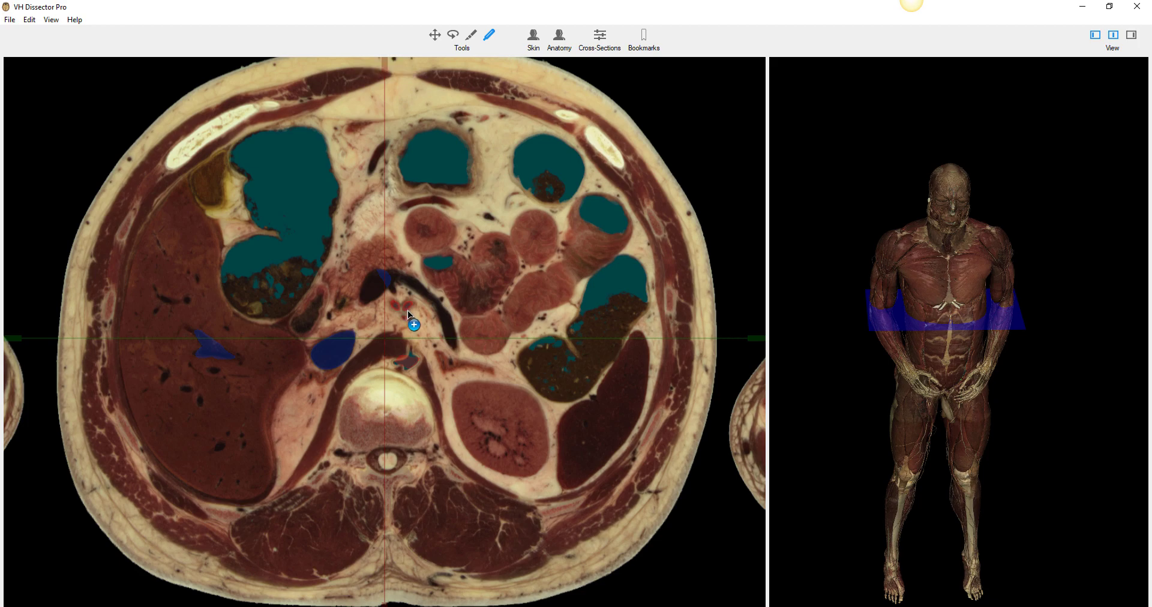
{"action": "scroll", "coordinate": [403, 312], "scroll_direction": "up", "scroll_amount": 4}
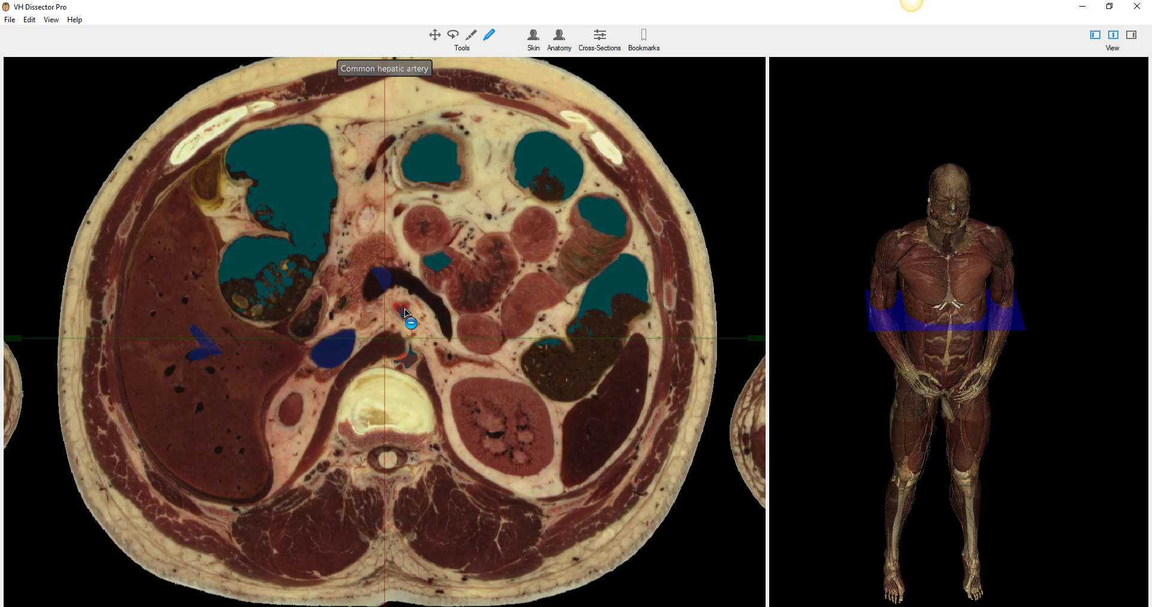
{"action": "scroll", "coordinate": [402, 312], "scroll_direction": "down", "scroll_amount": 4}
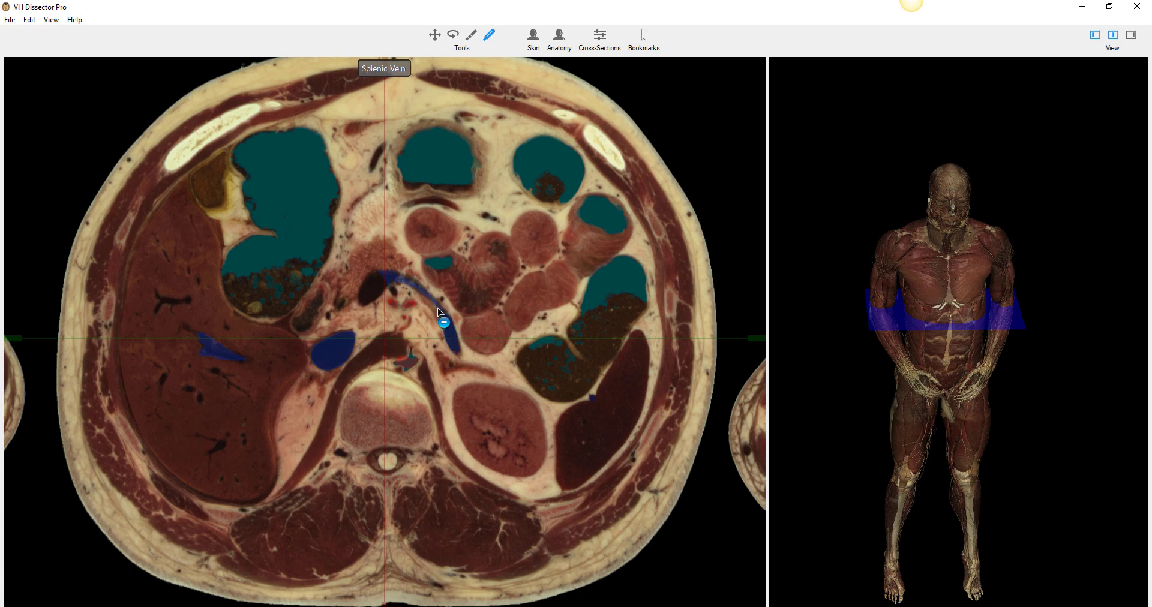
Step: Highlight the hepatic portal vein and examine its junction with the splenic vein behind the pancreas
{"action": "scroll", "coordinate": [437, 308], "scroll_direction": "down", "scroll_amount": 2}
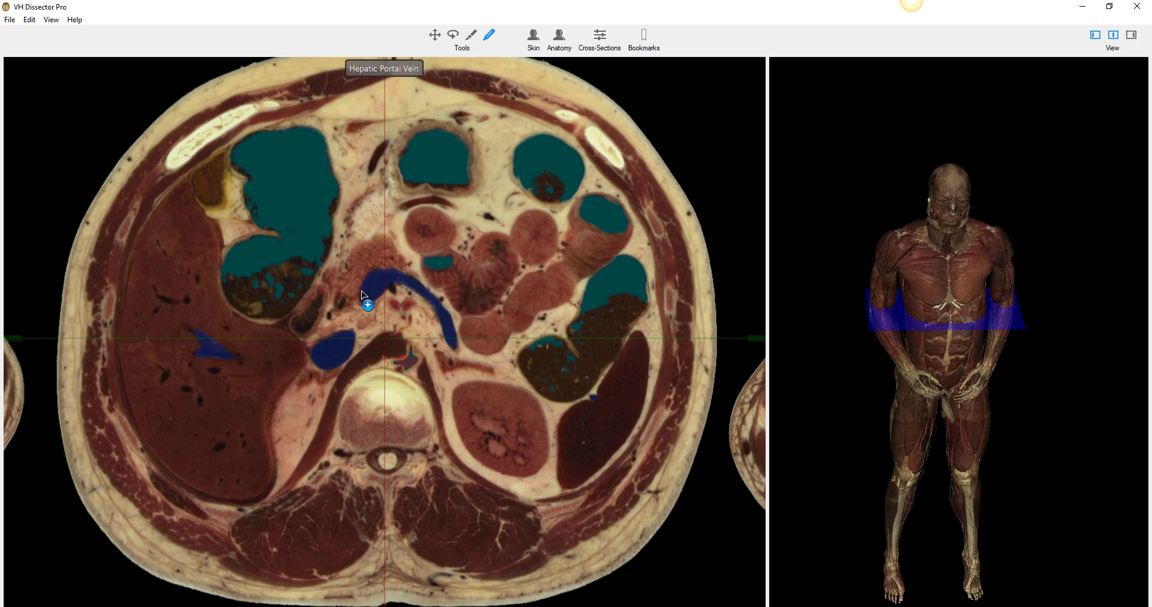
{"action": "scroll", "coordinate": [375, 280], "scroll_direction": "down", "scroll_amount": 5}
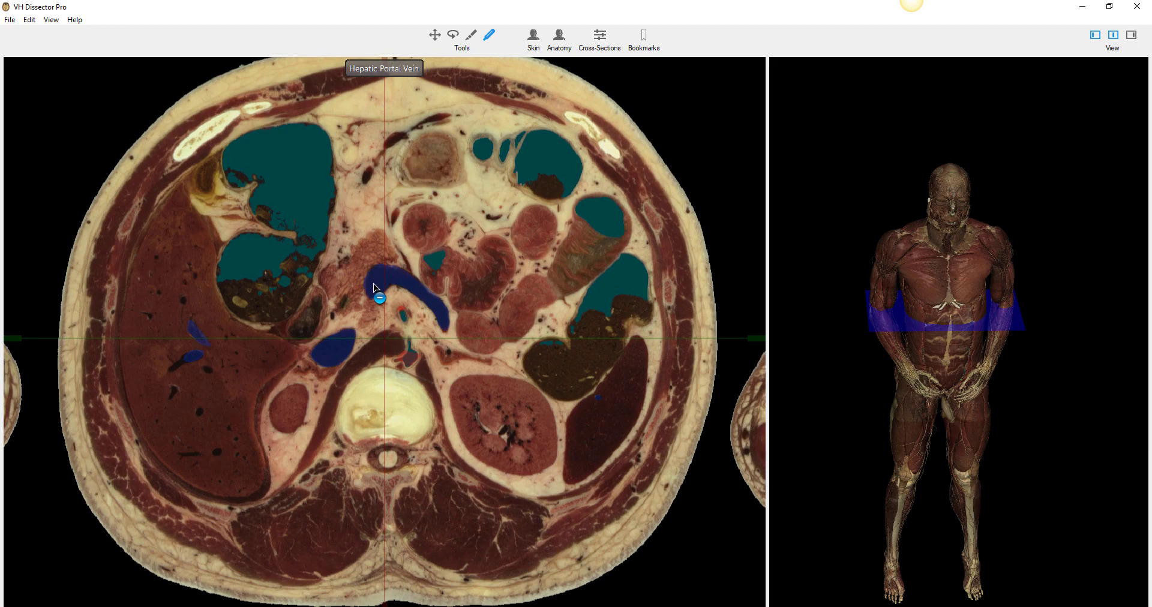
{"action": "scroll", "coordinate": [373, 284], "scroll_direction": "up", "scroll_amount": 8}
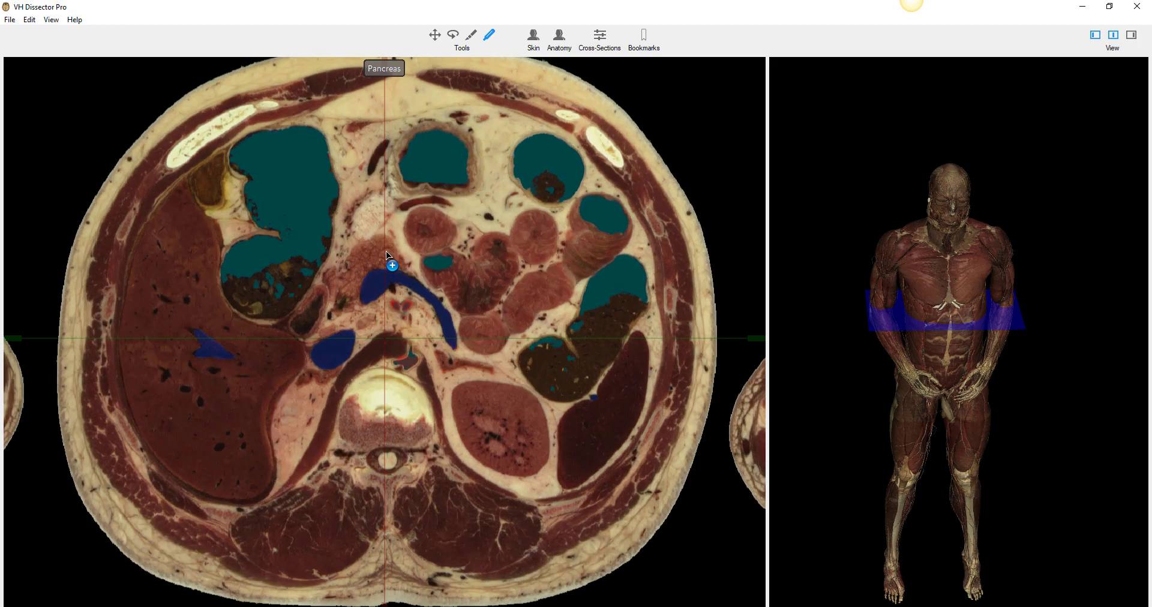
Step: Follow the pancreas up from the junction of the portal and splenic veins and identify the neighbouring jejunum and stomach
{"action": "scroll", "coordinate": [370, 271], "scroll_direction": "up", "scroll_amount": 6}
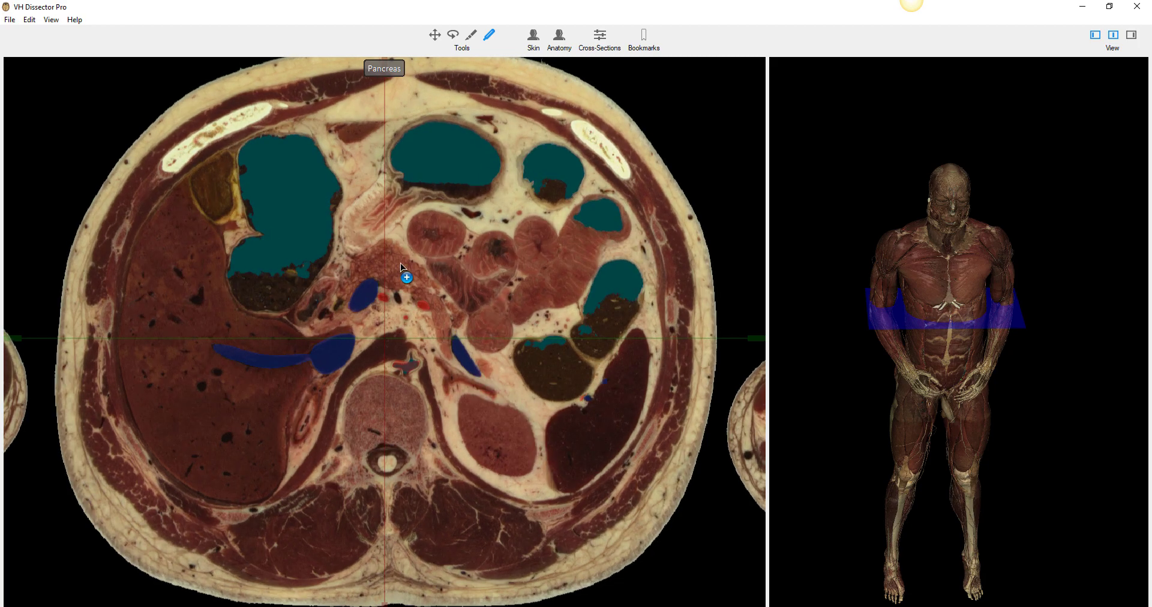
{"action": "scroll", "coordinate": [372, 270], "scroll_direction": "down", "scroll_amount": 6}
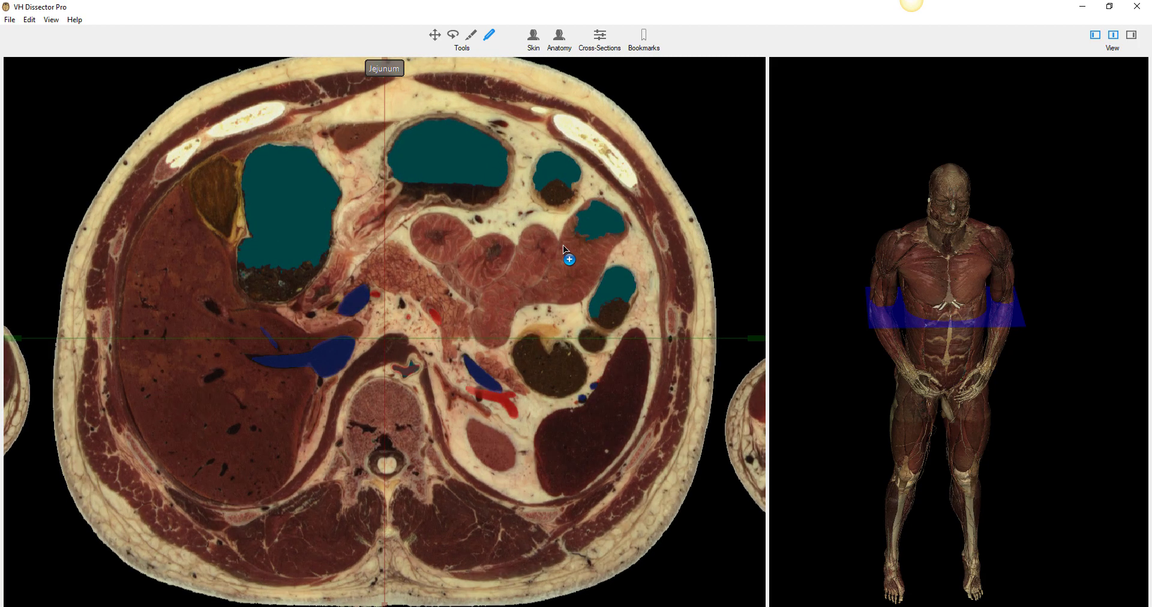
{"action": "scroll", "coordinate": [438, 252], "scroll_direction": "up", "scroll_amount": 3}
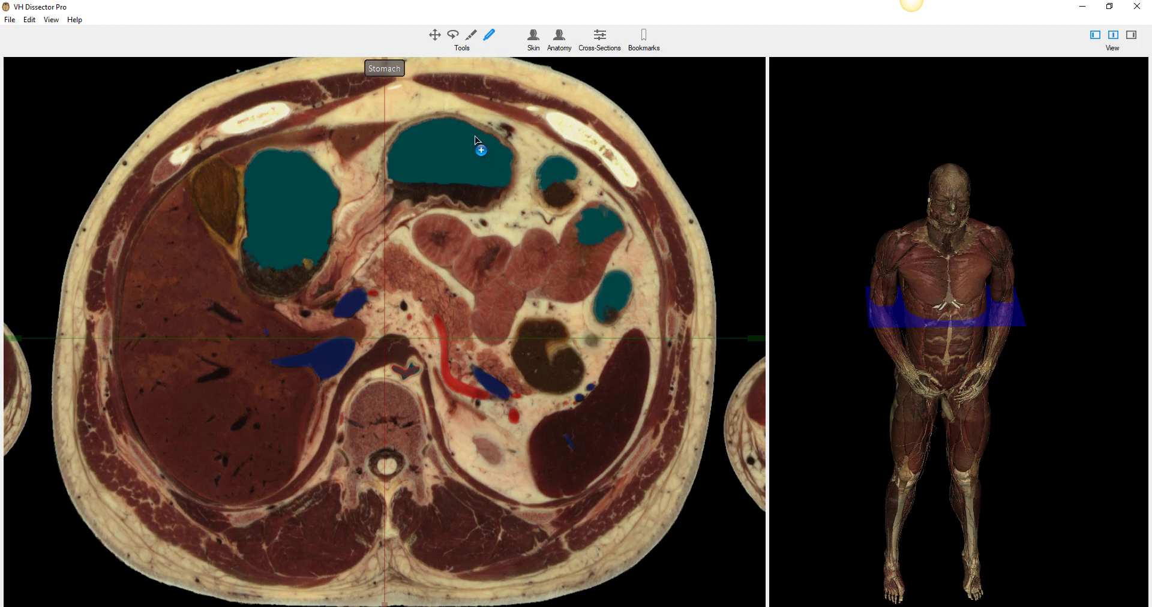
Step: Trace the pyloric part of the stomach into the duodenum, checking sections from the left lobe of the liver down to the jejunum
{"action": "scroll", "coordinate": [438, 150], "scroll_direction": "up", "scroll_amount": 2}
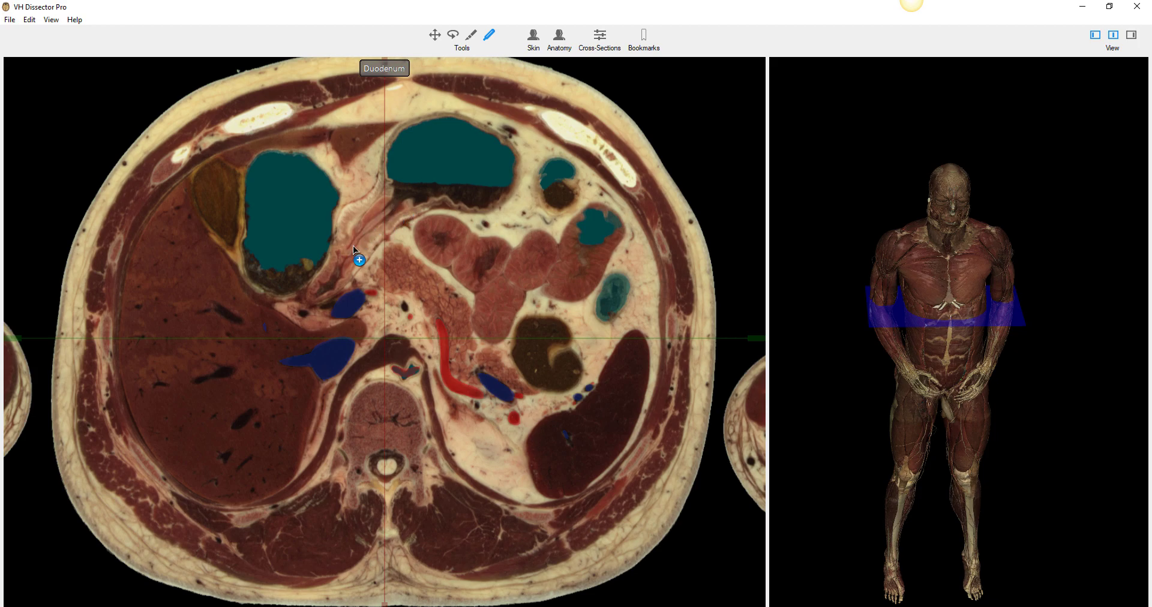
{"action": "scroll", "coordinate": [343, 240], "scroll_direction": "up", "scroll_amount": 2}
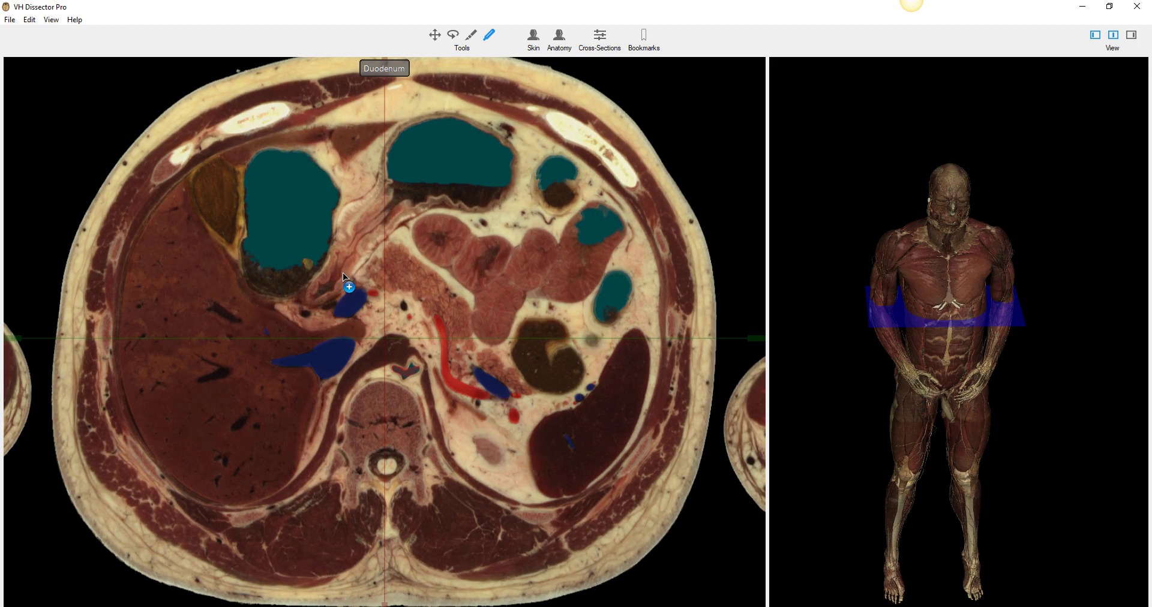
{"action": "scroll", "coordinate": [336, 250], "scroll_direction": "up", "scroll_amount": 10}
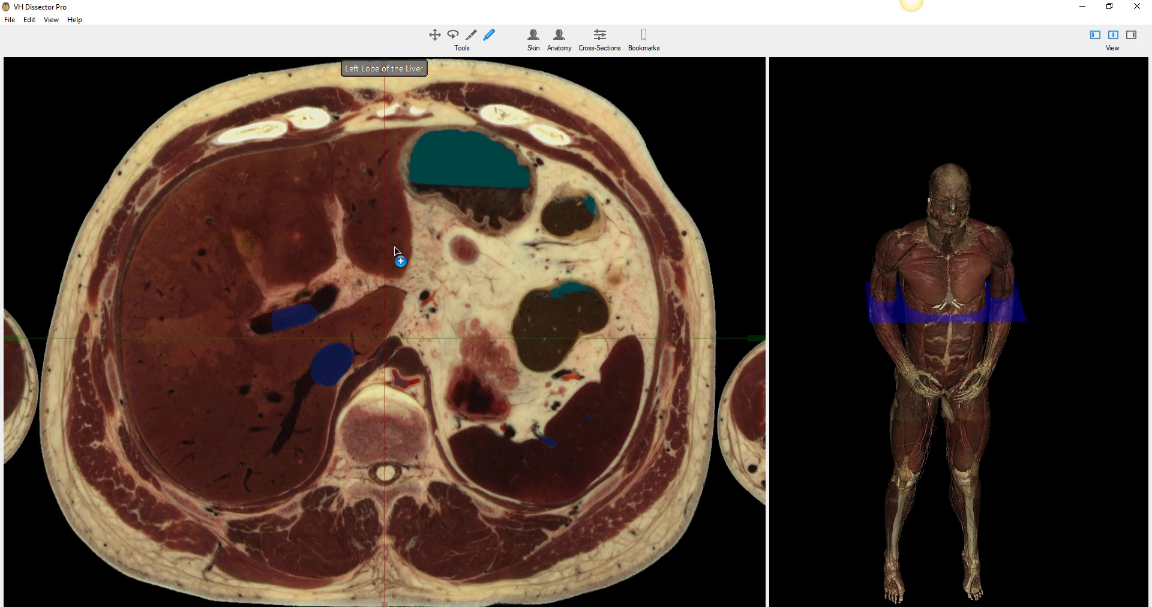
{"action": "scroll", "coordinate": [394, 230], "scroll_direction": "down", "scroll_amount": 8}
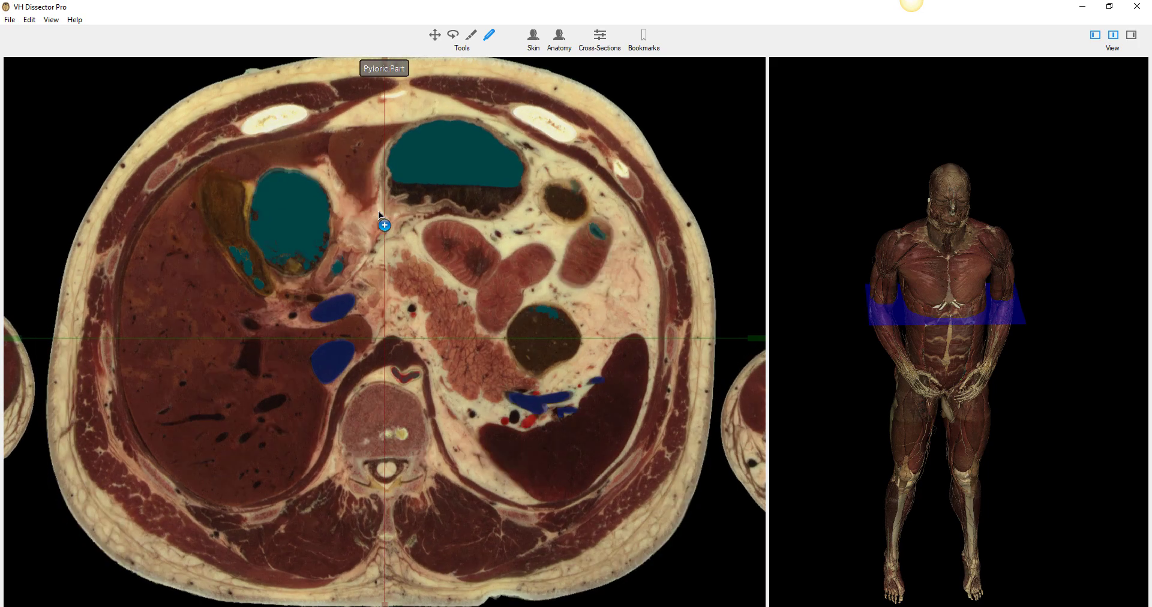
{"action": "scroll", "coordinate": [345, 237], "scroll_direction": "down", "scroll_amount": 6}
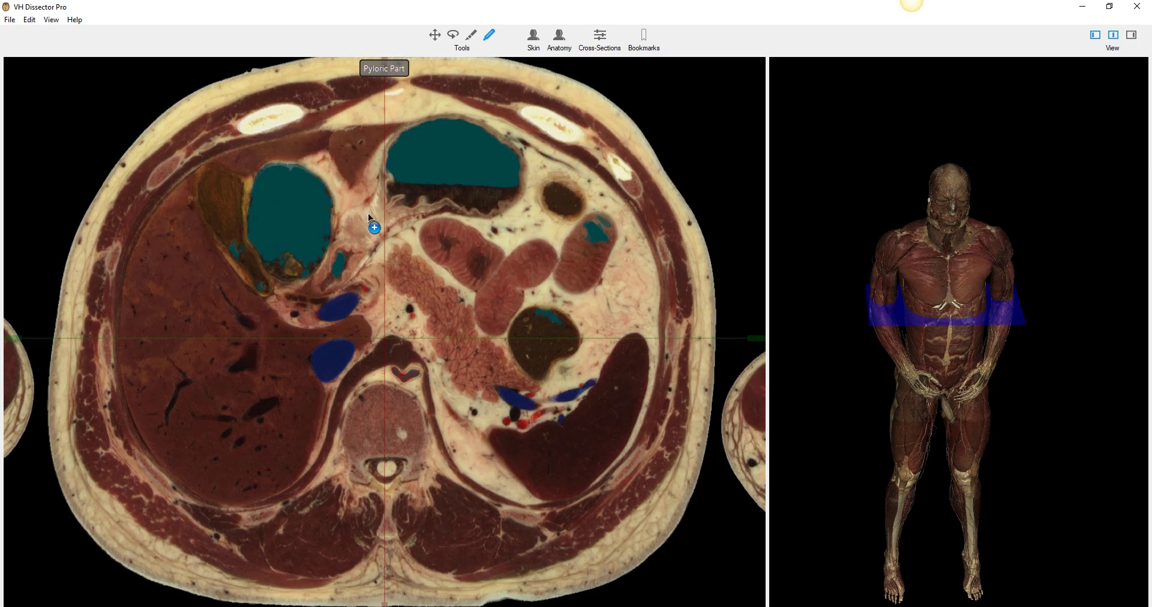
{"action": "scroll", "coordinate": [362, 245], "scroll_direction": "down", "scroll_amount": 8}
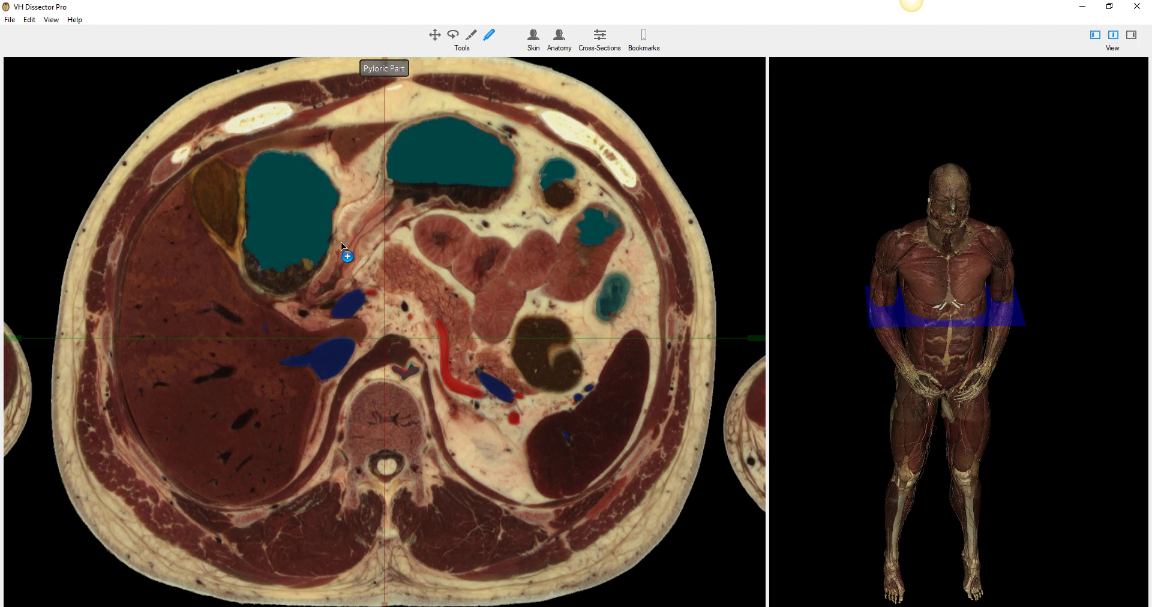
{"action": "scroll", "coordinate": [383, 222], "scroll_direction": "down", "scroll_amount": 3}
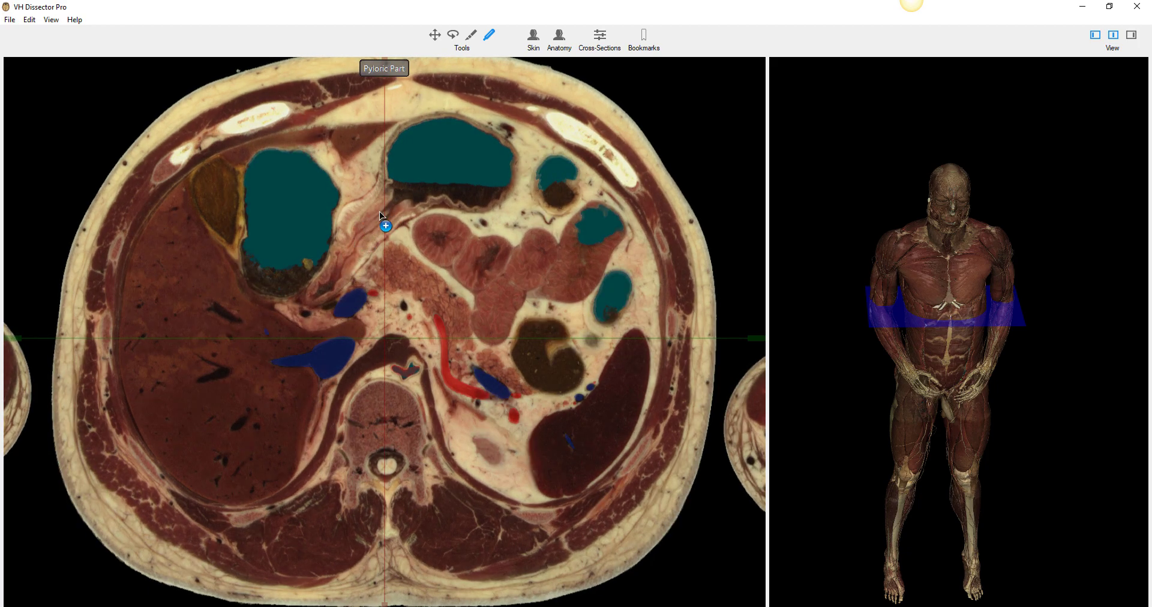
{"action": "scroll", "coordinate": [329, 280], "scroll_direction": "down", "scroll_amount": 2}
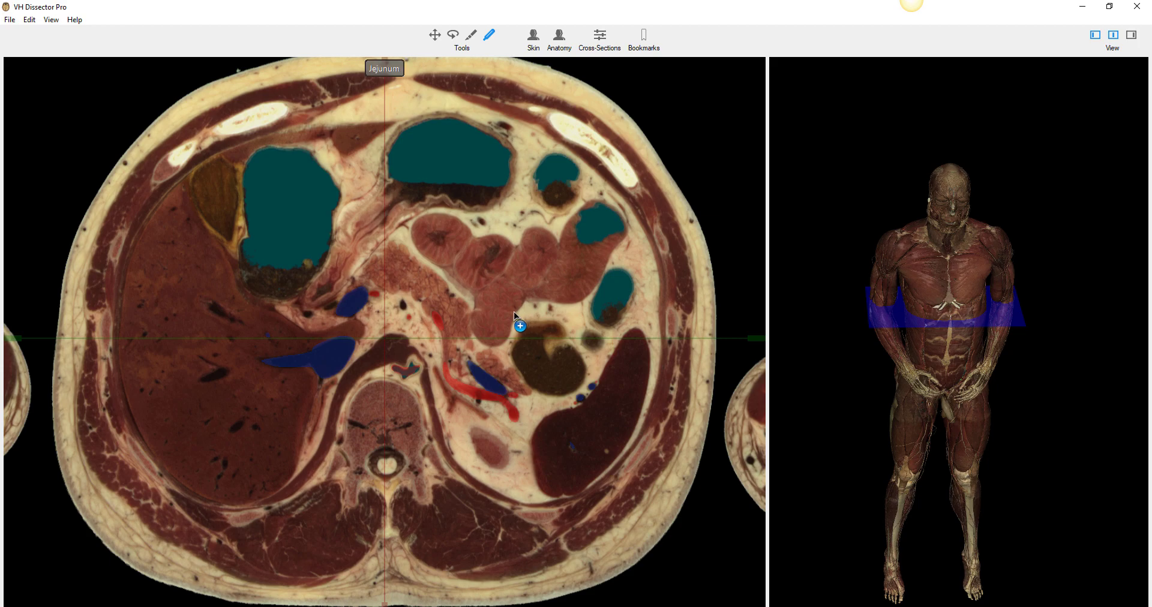
Step: Trace the stomach from the jejunal level up to its wide upper part beside the spleen and back down to its lower pouch
{"action": "scroll", "coordinate": [514, 311], "scroll_direction": "up", "scroll_amount": 10}
{"action": "scroll", "coordinate": [444, 315], "scroll_direction": "up", "scroll_amount": 5}
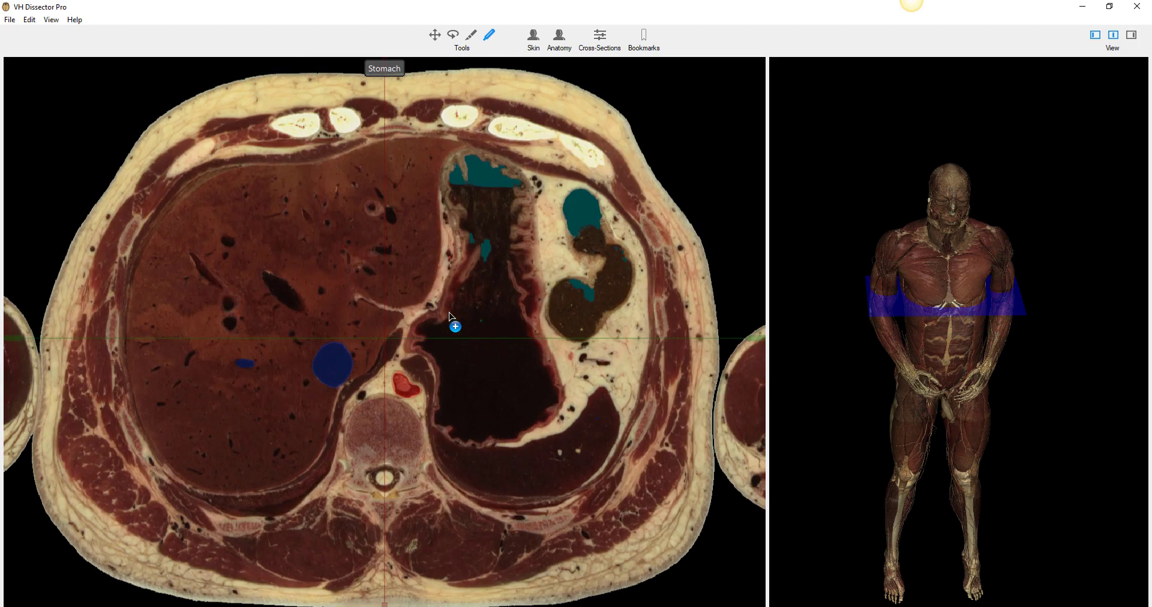
{"action": "scroll", "coordinate": [495, 378], "scroll_direction": "down", "scroll_amount": 12}
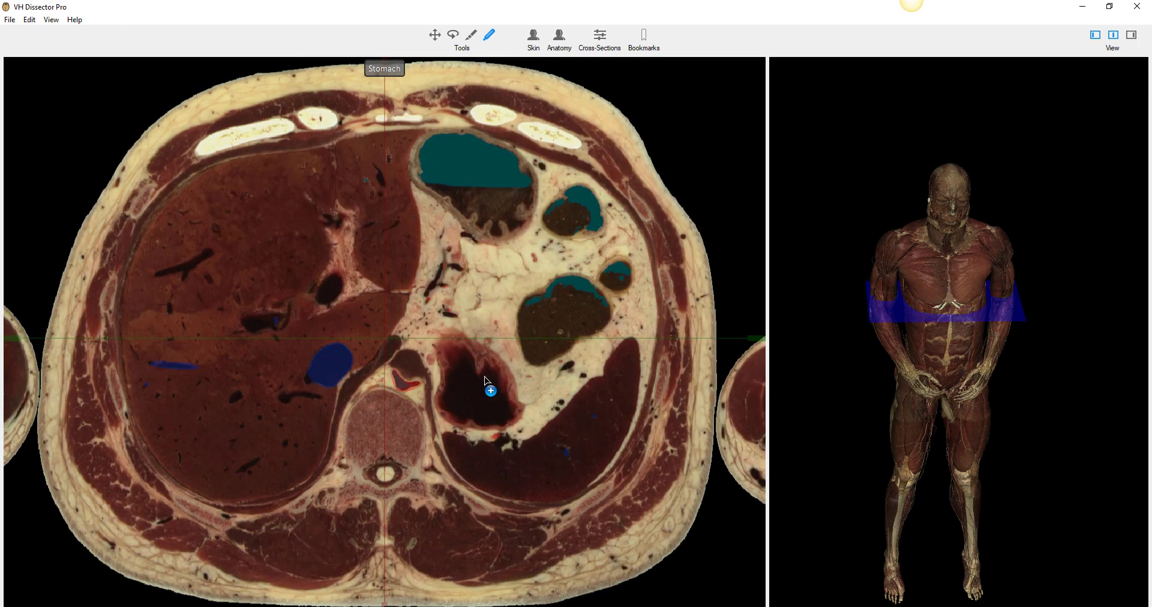
Step: Follow the left kidney downward from its upper part through the renal pelvis to the level of the renal vessels
{"action": "scroll", "coordinate": [483, 381], "scroll_direction": "up", "scroll_amount": 4}
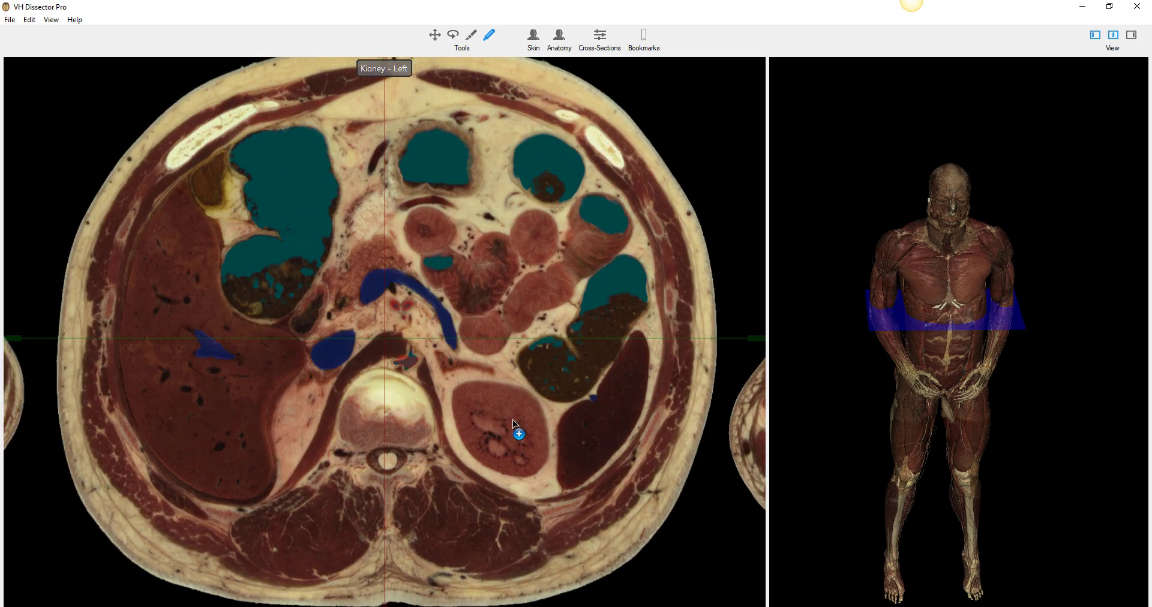
{"action": "scroll", "coordinate": [513, 421], "scroll_direction": "down", "scroll_amount": 6}
{"action": "scroll", "coordinate": [513, 423], "scroll_direction": "down", "scroll_amount": 5}
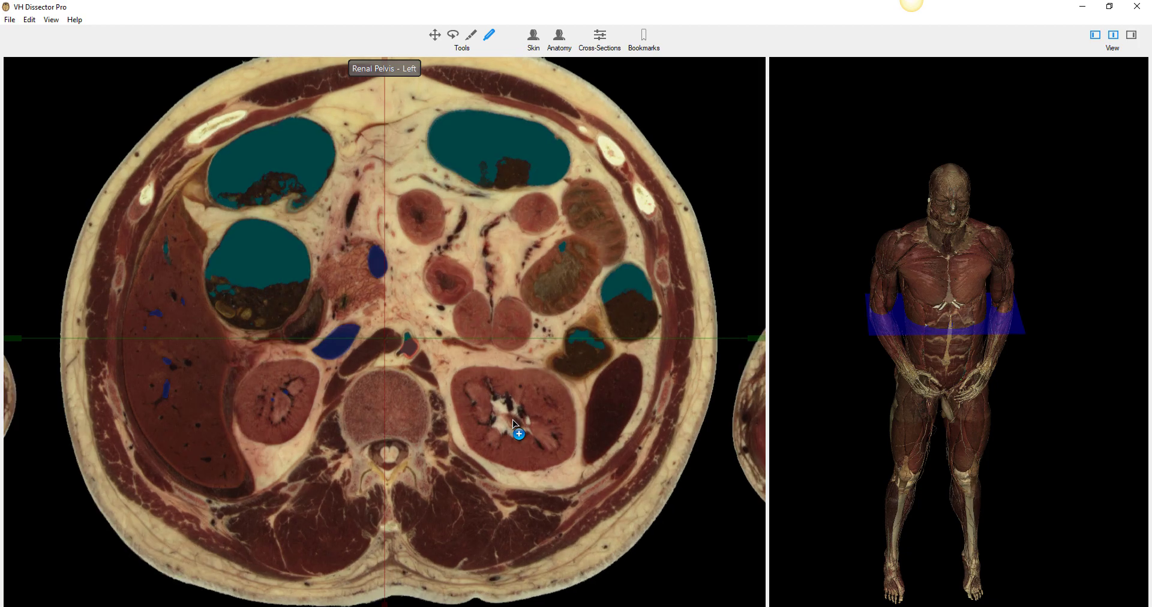
{"action": "scroll", "coordinate": [510, 417], "scroll_direction": "down", "scroll_amount": 5}
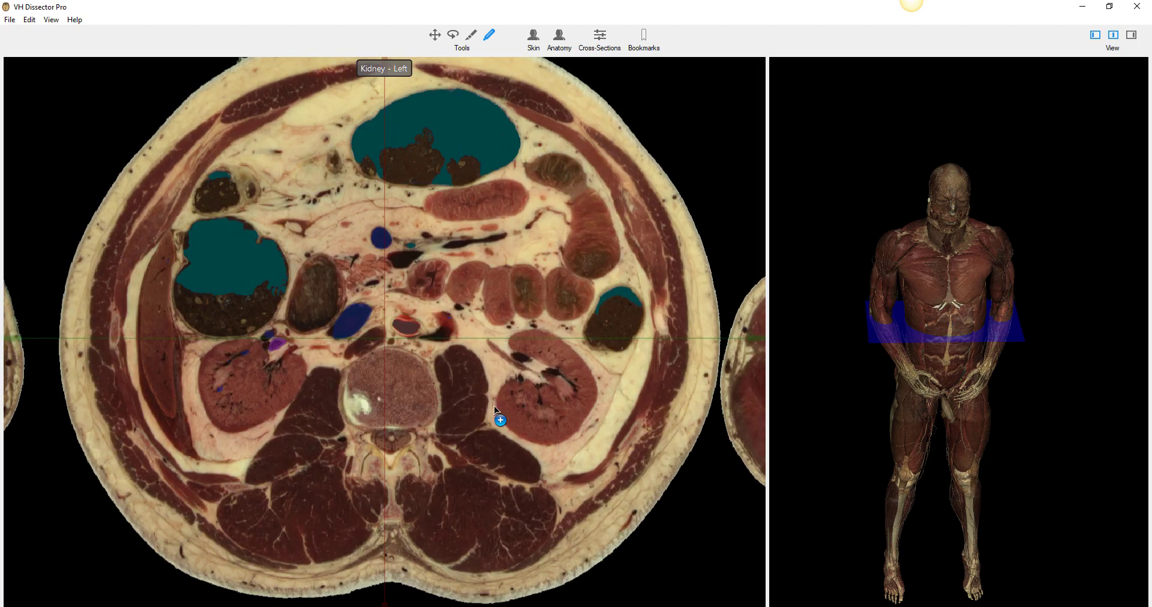